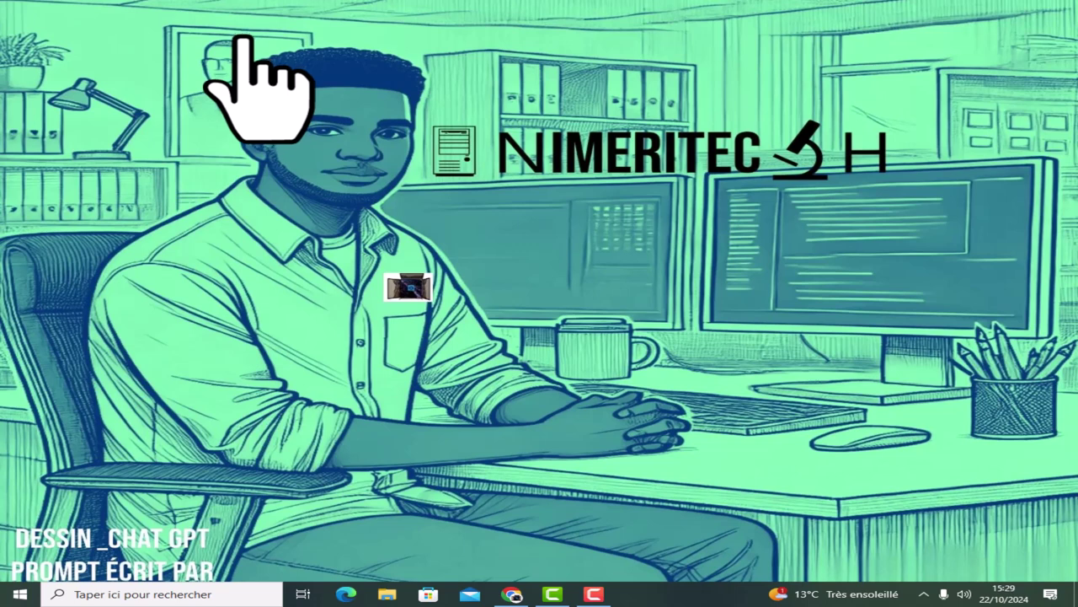
Search Windows for 'Invite de commandes' and bring up the best match's run options.
click(153, 594)
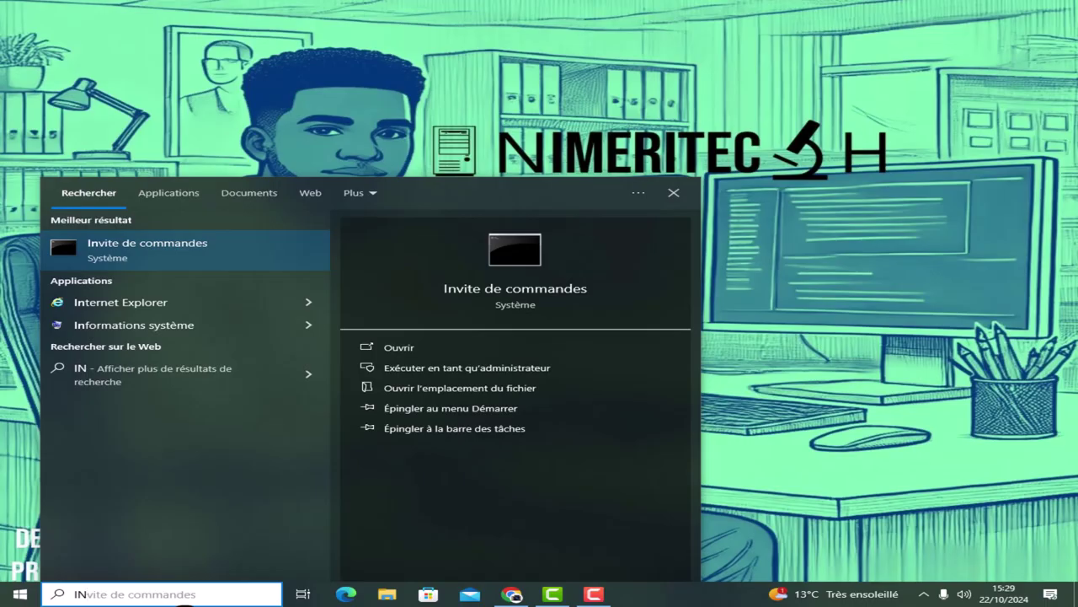
text(VI)
key(BackSpace)
key(BackSpace)
key(BackSpace)
key(BackSpace)
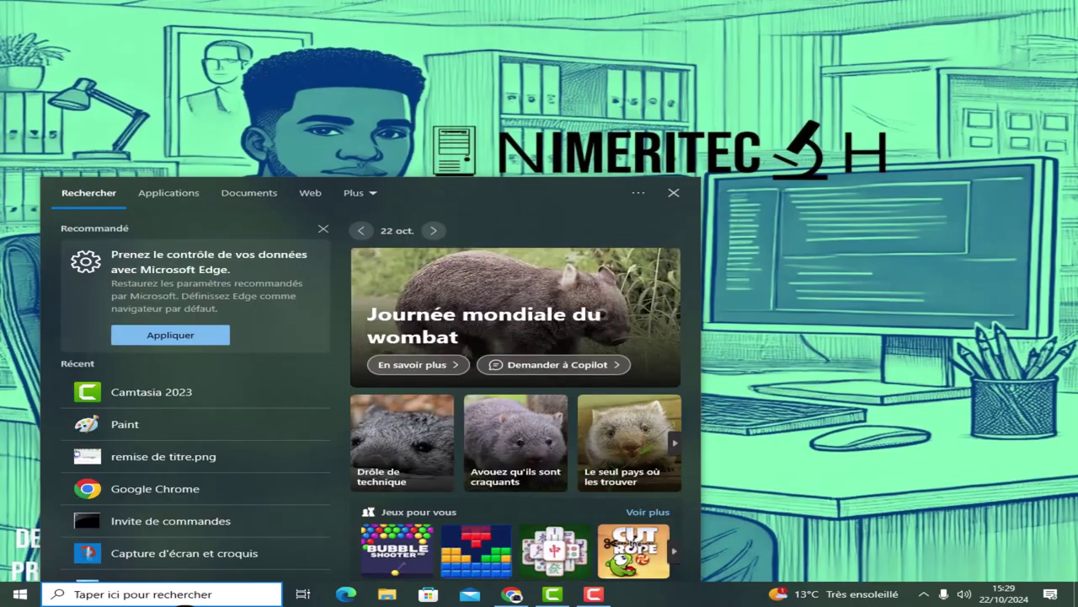
text(INVI)
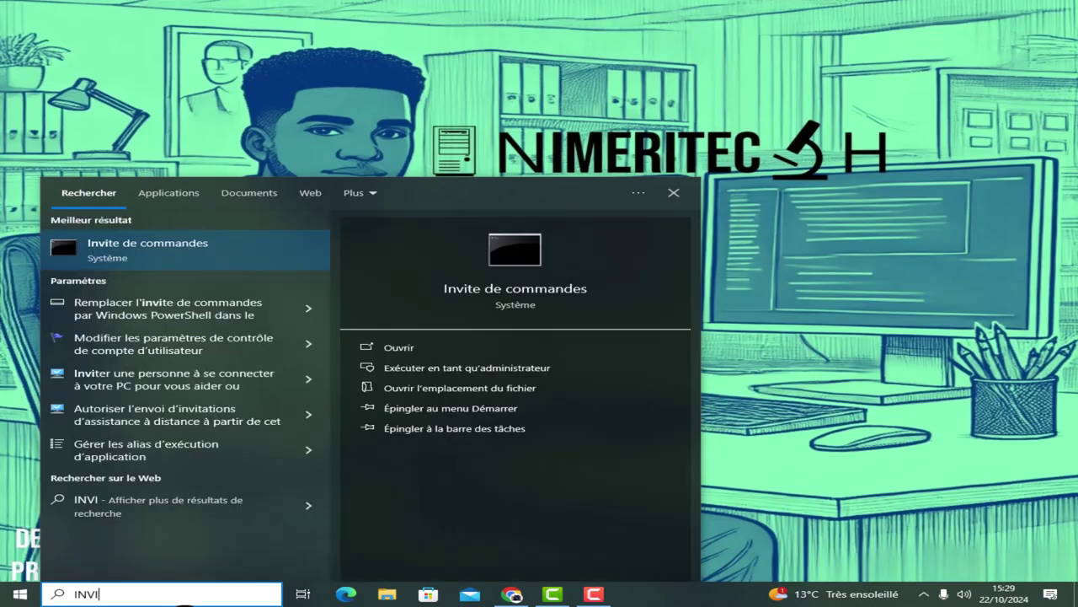
text(TE DE COMMAN)
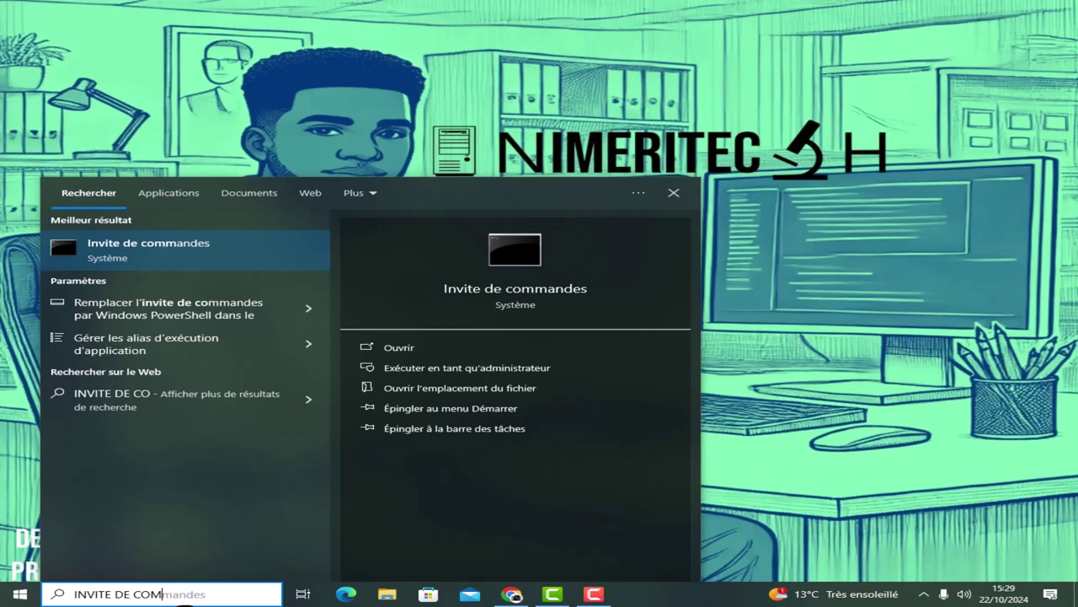
text(DES)
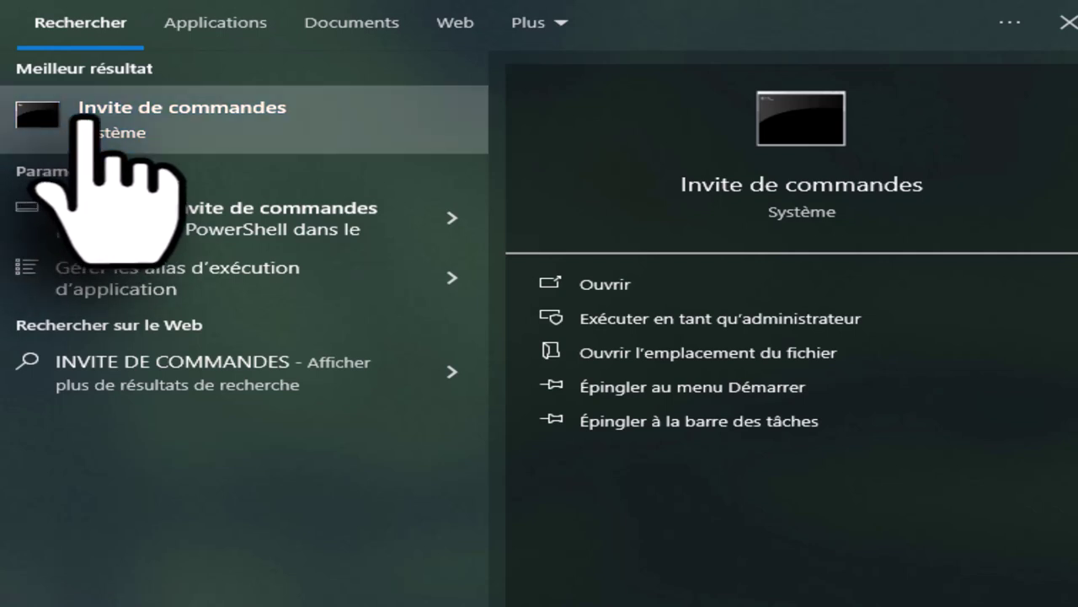
right_click(80, 118)
Launch Invite de commandes as administrator and maximize its window.
click(195, 145)
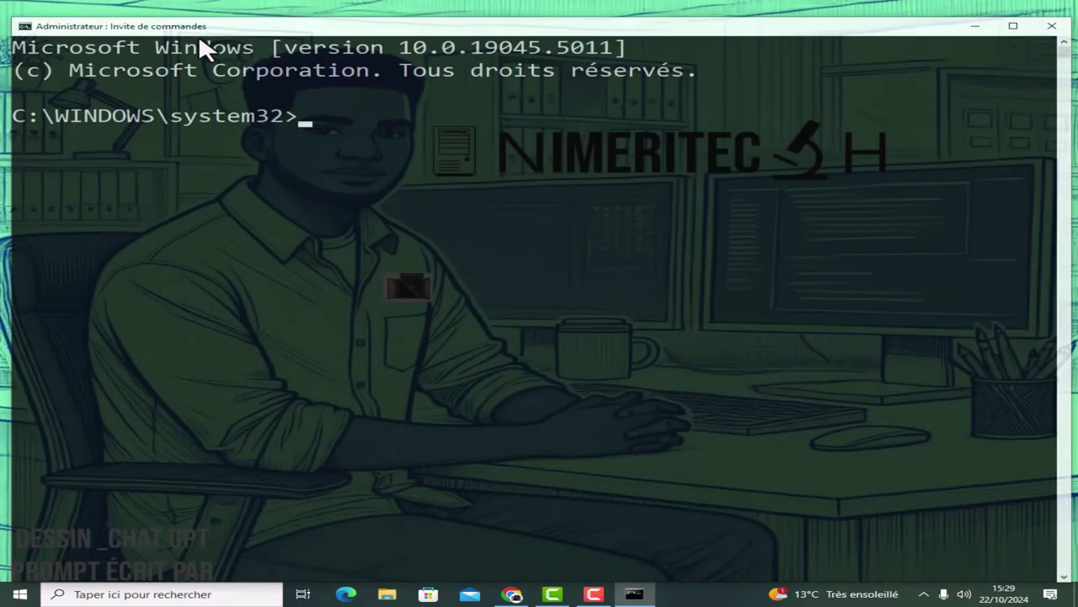
key(super+Up)
key(ctrl+a)
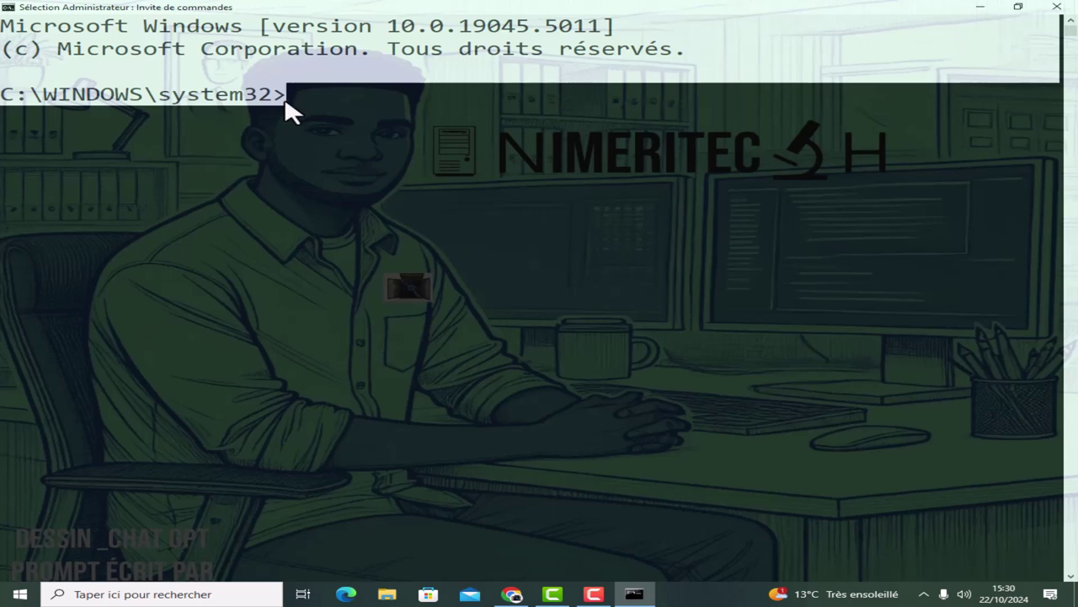
Move to the C:\ root, apply COLOR A green text, and clear the screen.
text(CD\)
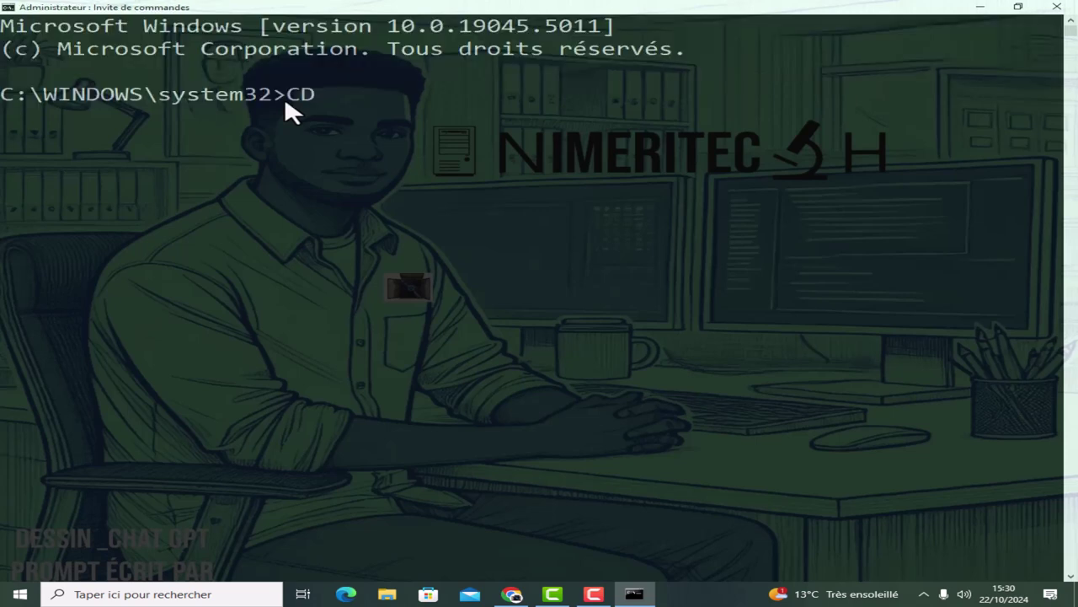
key(Return)
text(CLS)
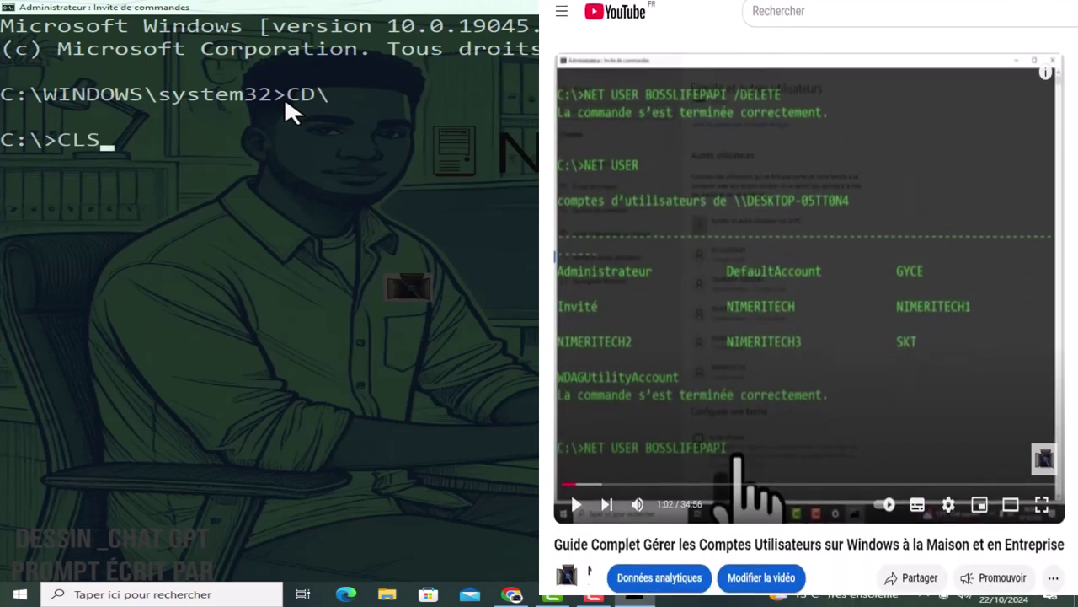
key(Return)
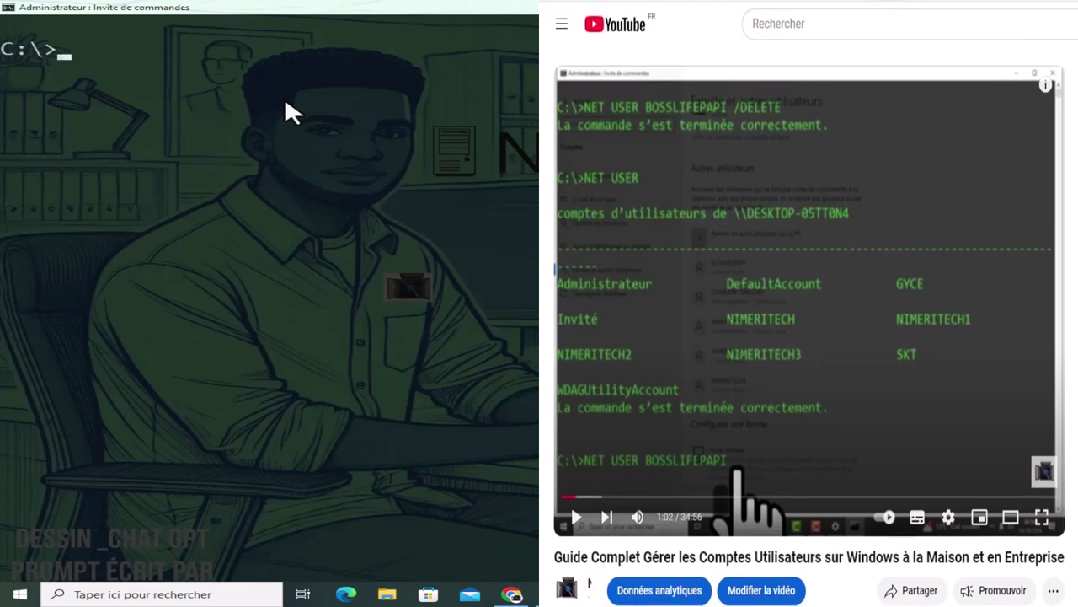
text(COLOR A)
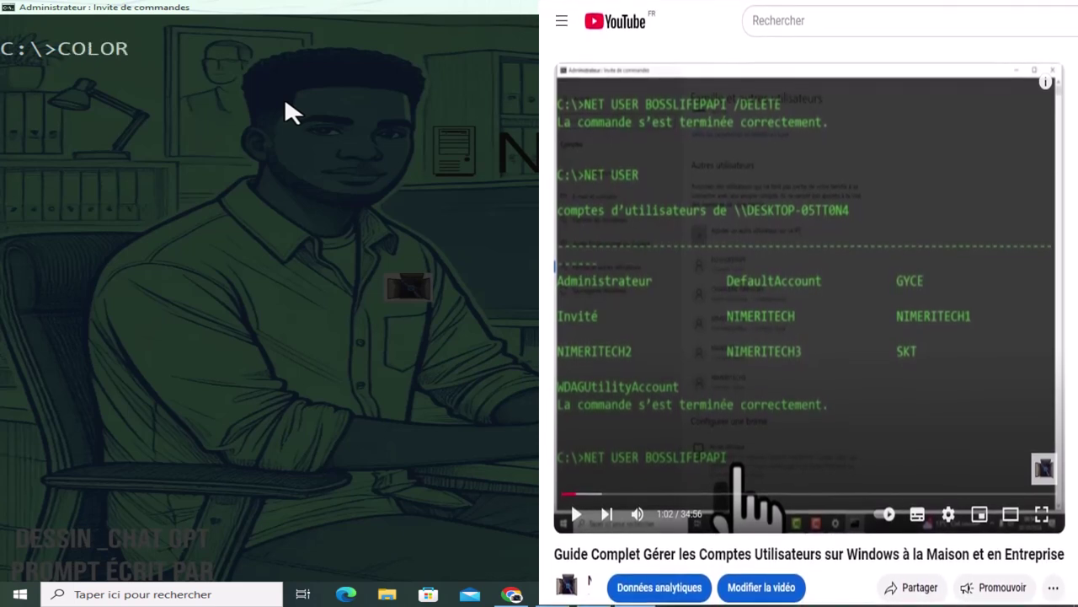
key(Return)
text(CLS)
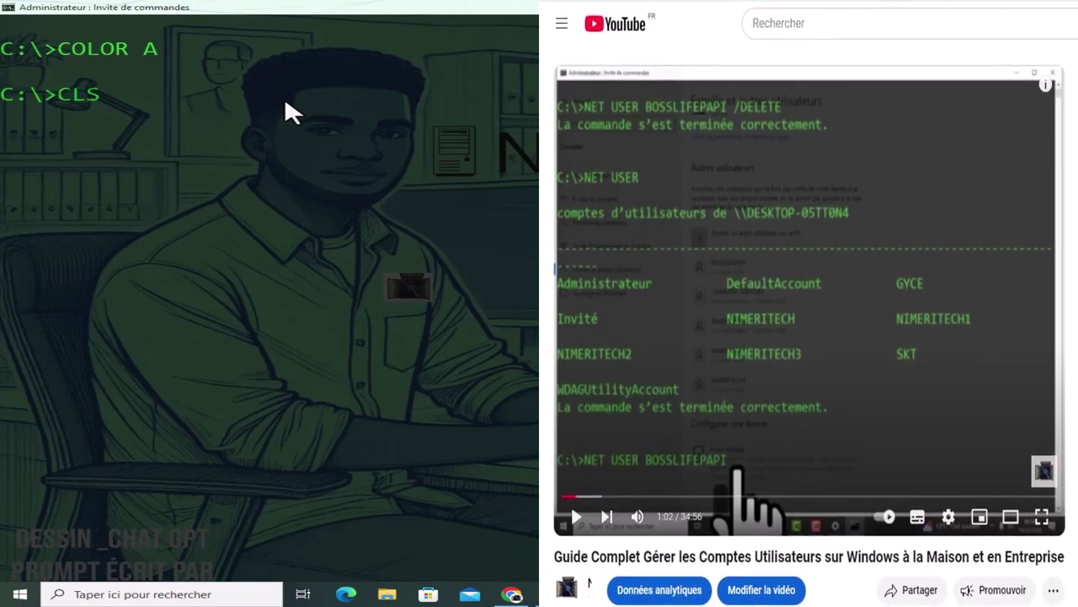
key(Return)
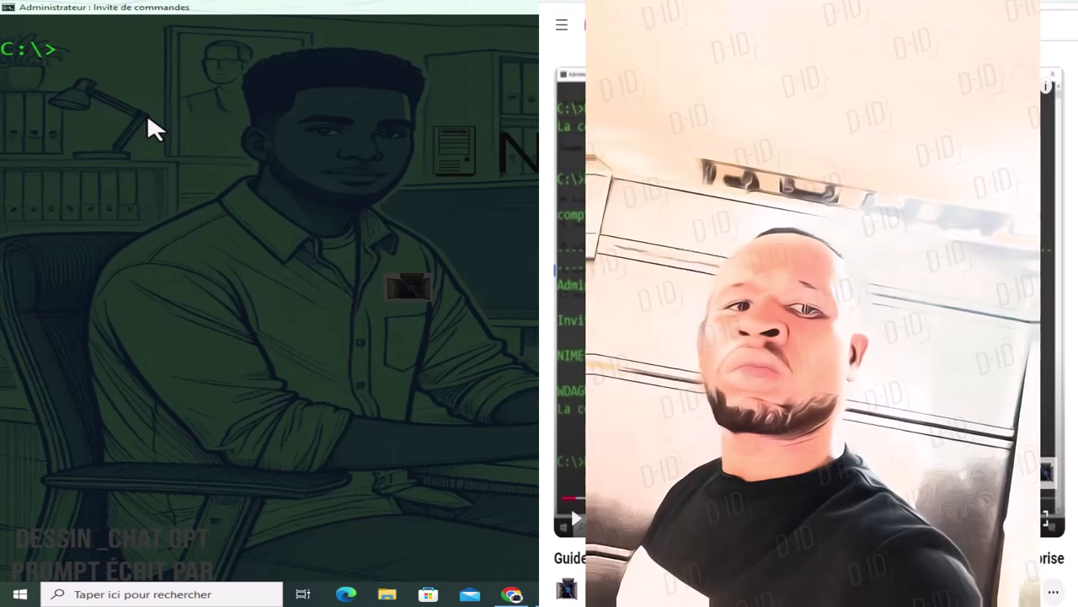
List all local groups with NET LOCALGROUP and select the group names.
text(NET)
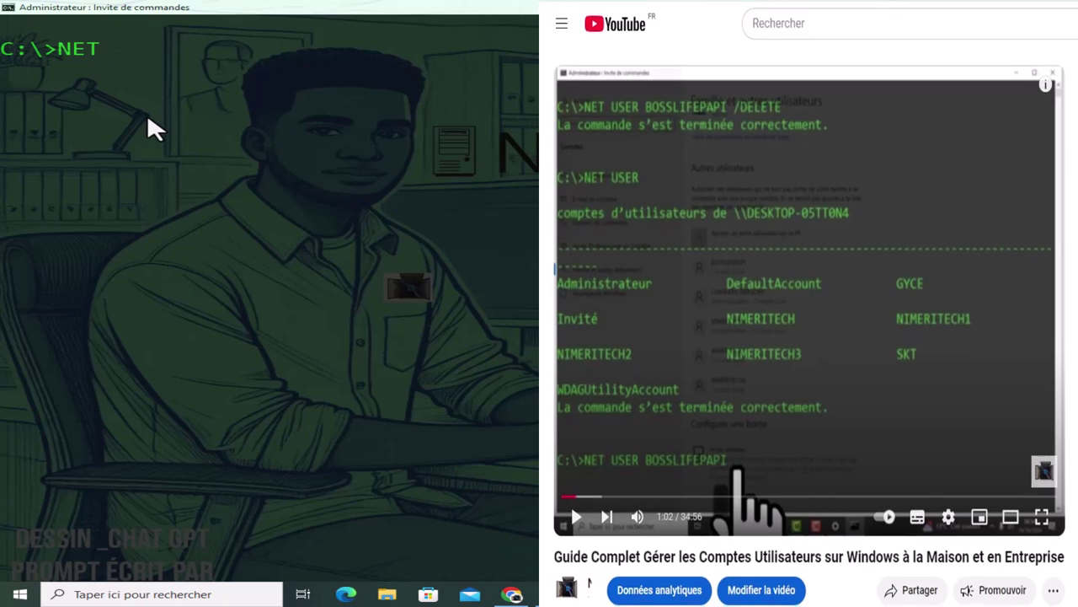
text( LOCALGR)
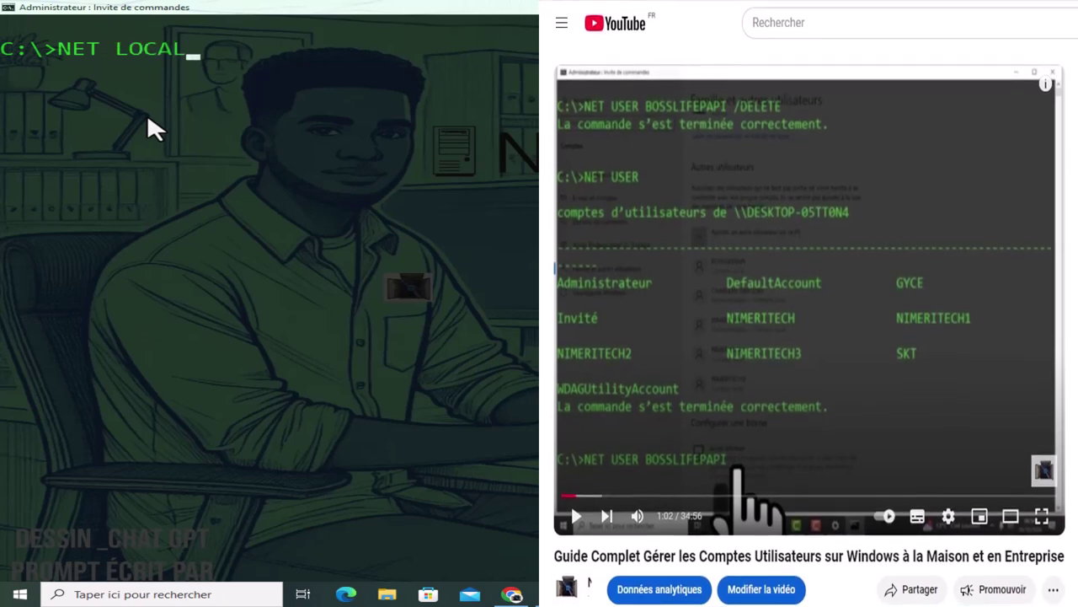
text(OU)
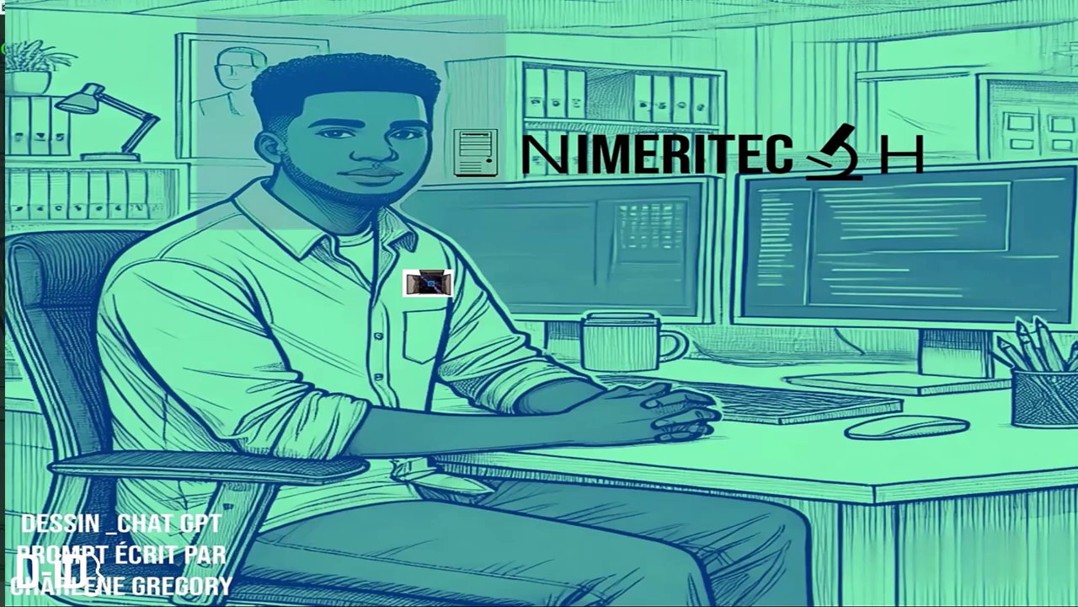
text(P)
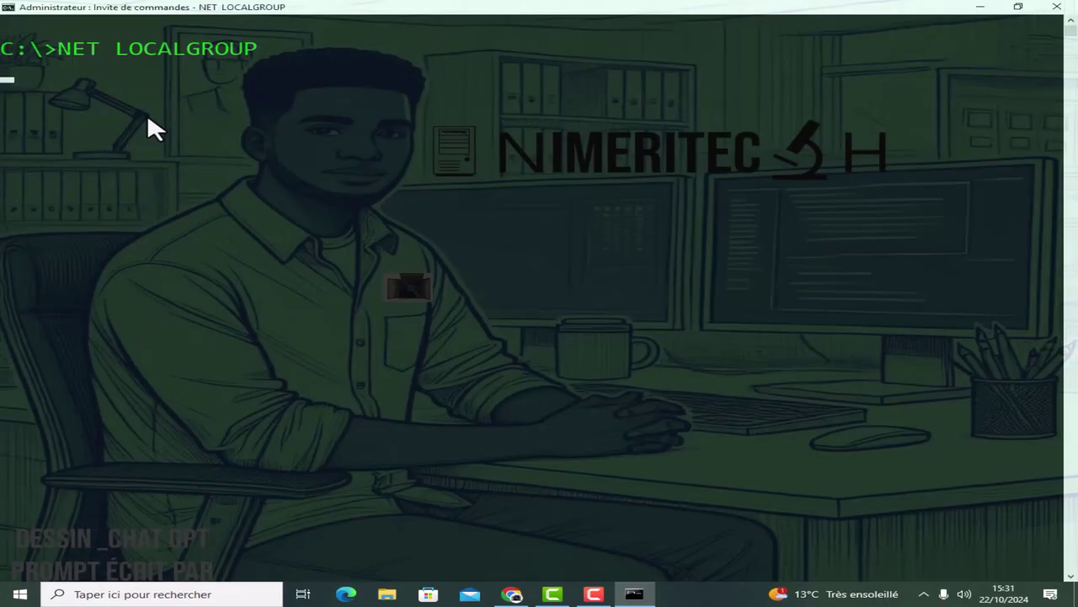
key(Return)
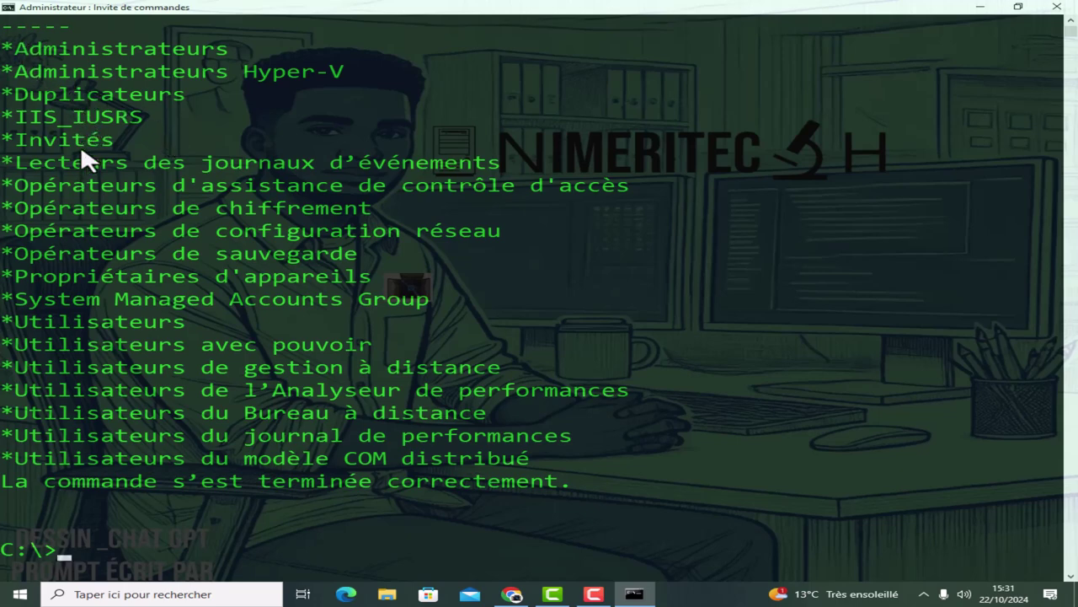
drag(235, 49, 22, 56)
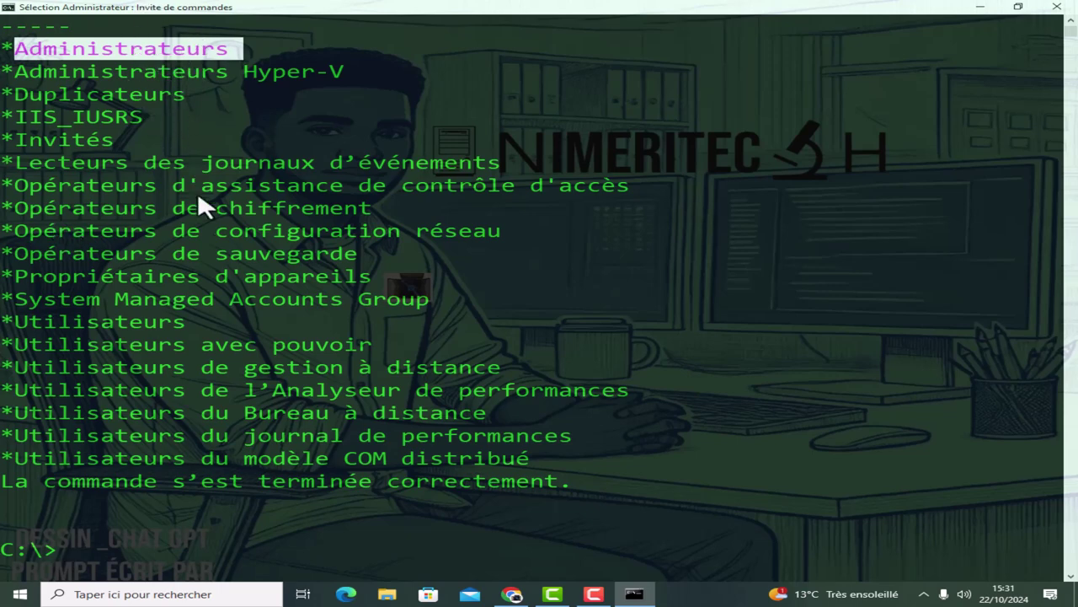
drag(23, 74, 490, 475)
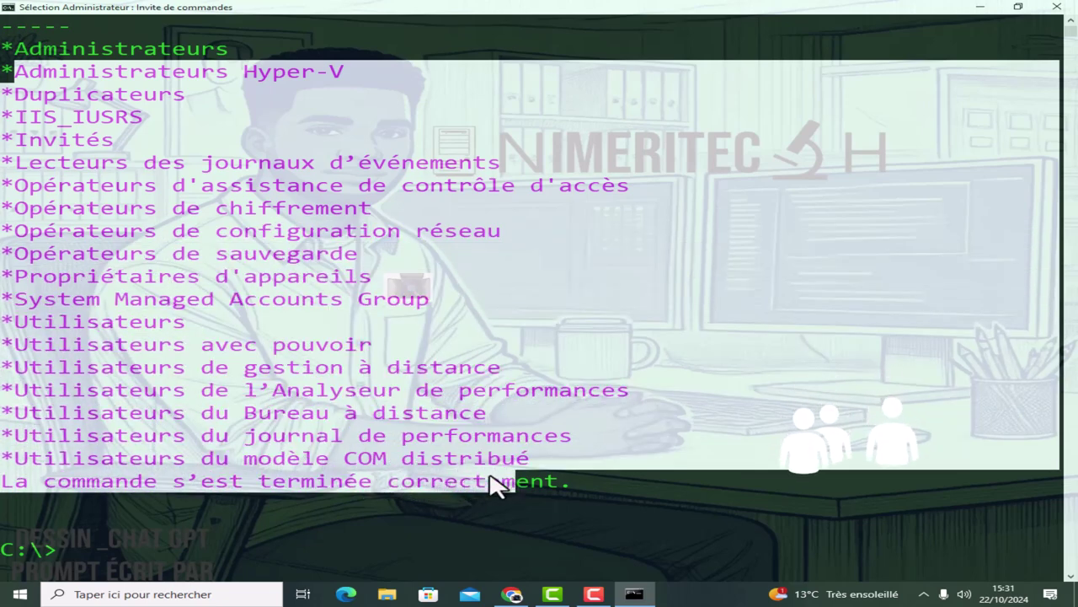
click(219, 509)
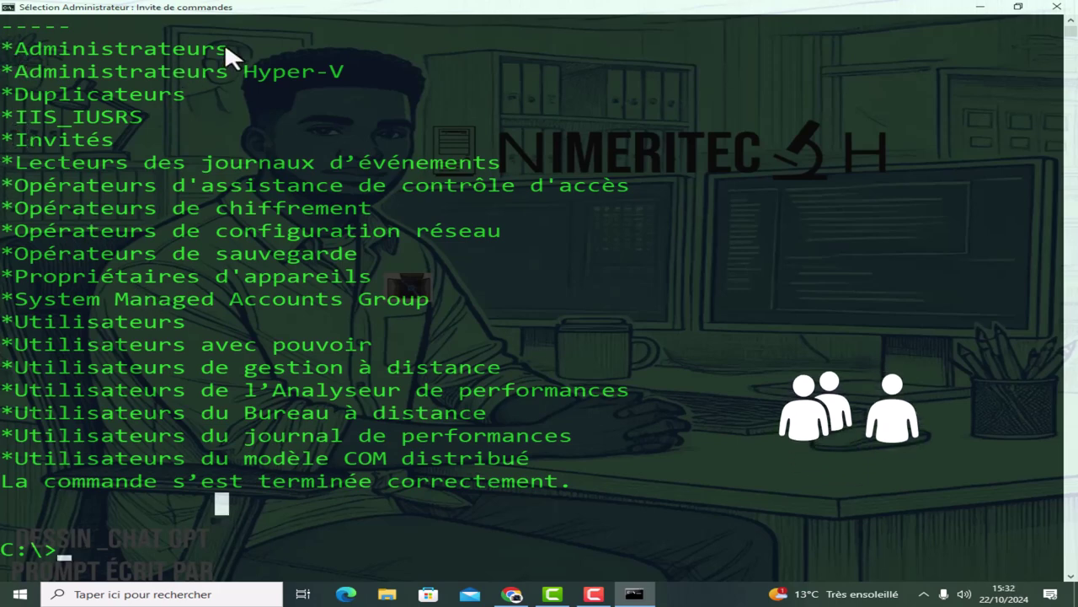
Highlight the Administrateurs Hyper-V and Administrateurs groups, then clear the console with cls.
drag(15, 67, 340, 76)
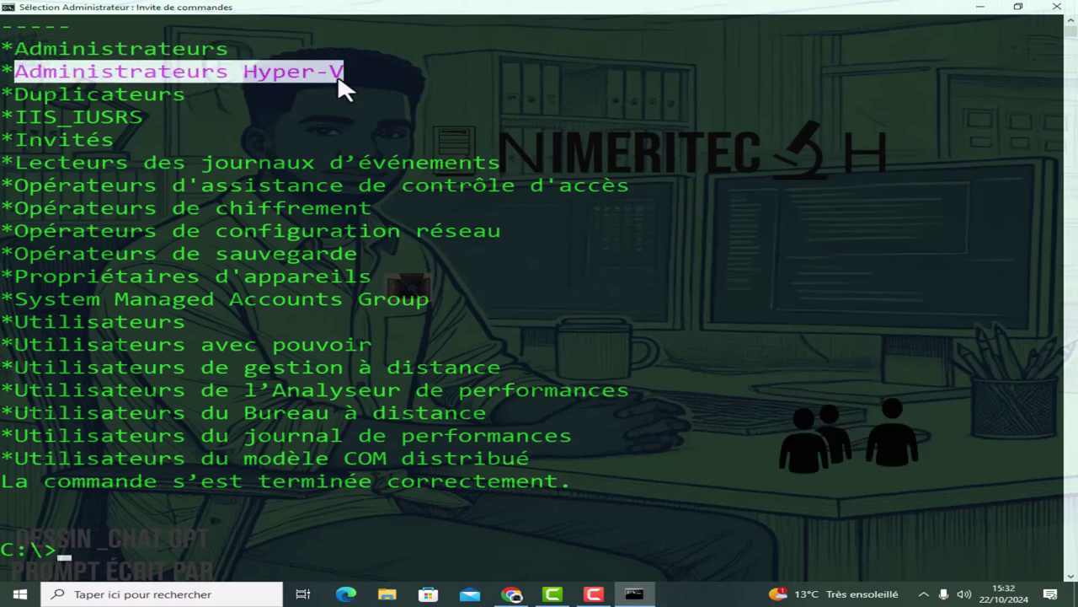
drag(243, 48, 18, 51)
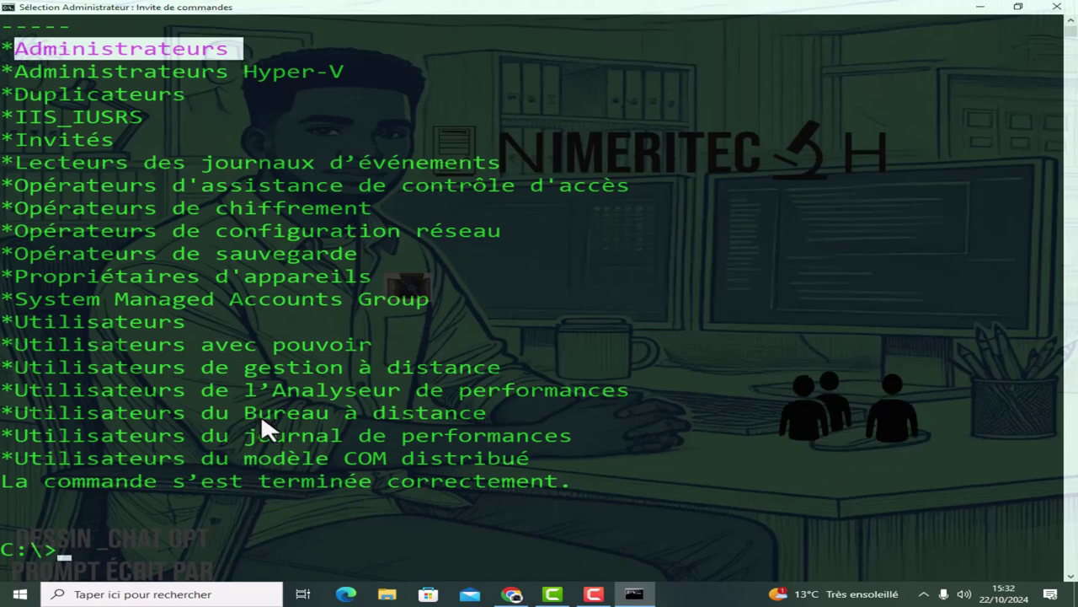
text(cls)
key(Return)
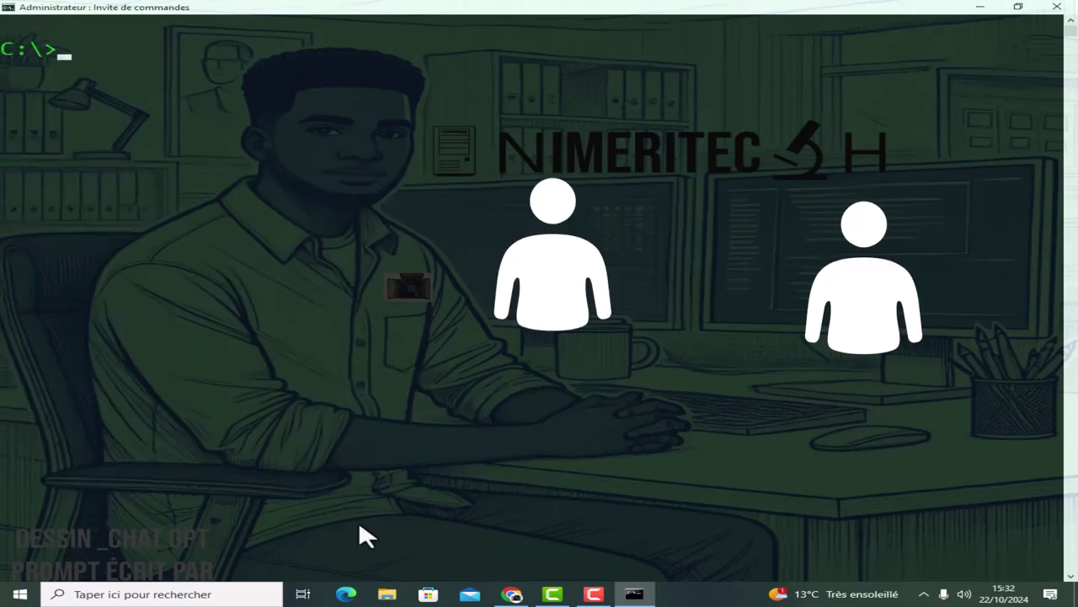
List the user accounts with NET USER and highlight the Administrateur account.
text(NET USER)
key(Return)
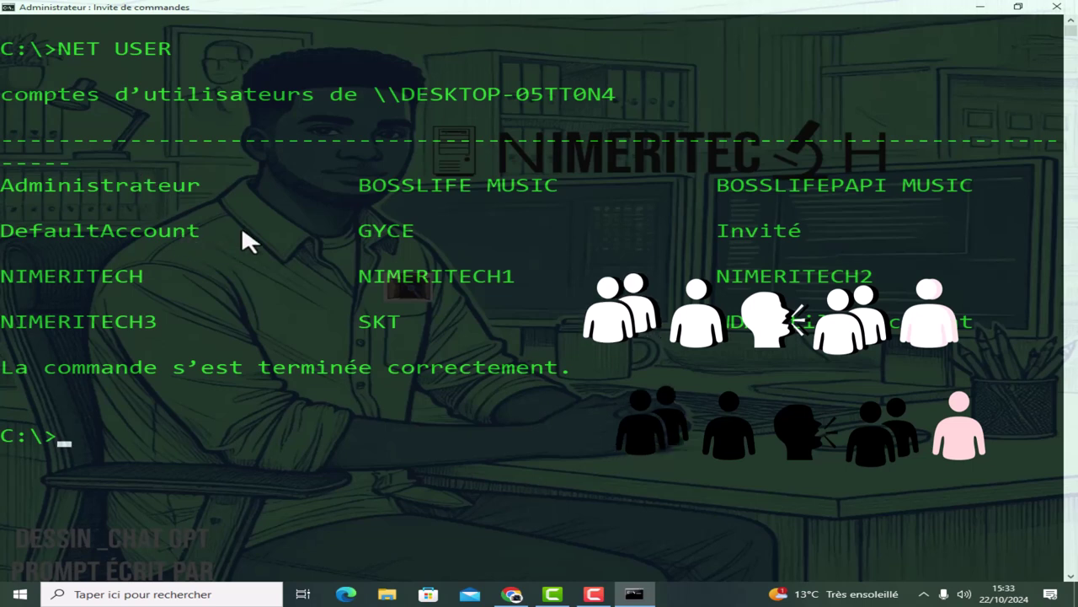
drag(200, 190, 28, 197)
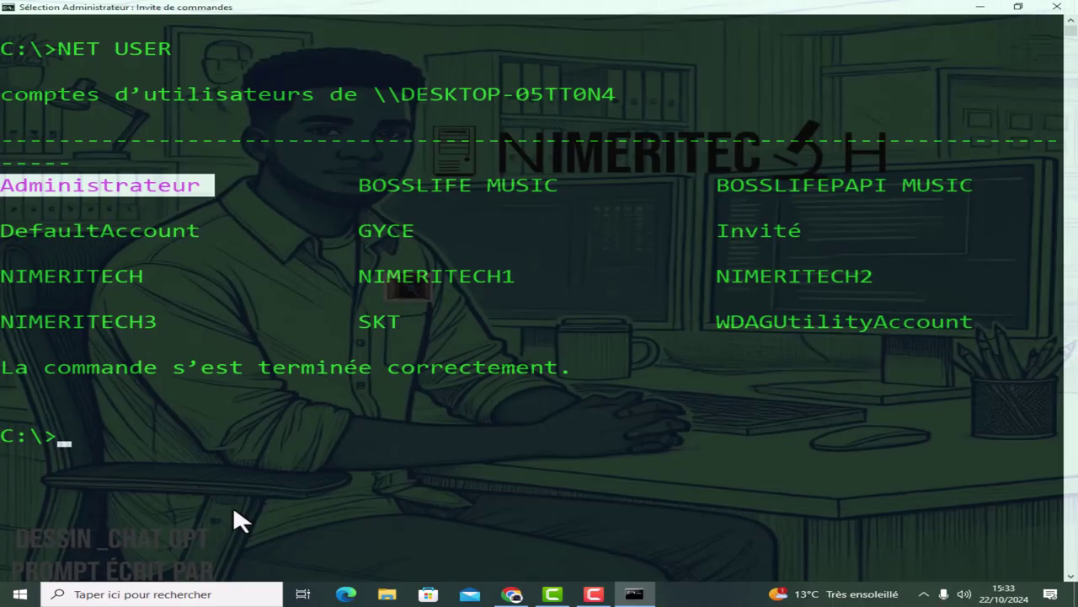
Clear the screen with CLS and type NET LOCALGROUP at the prompt.
text(CLS)
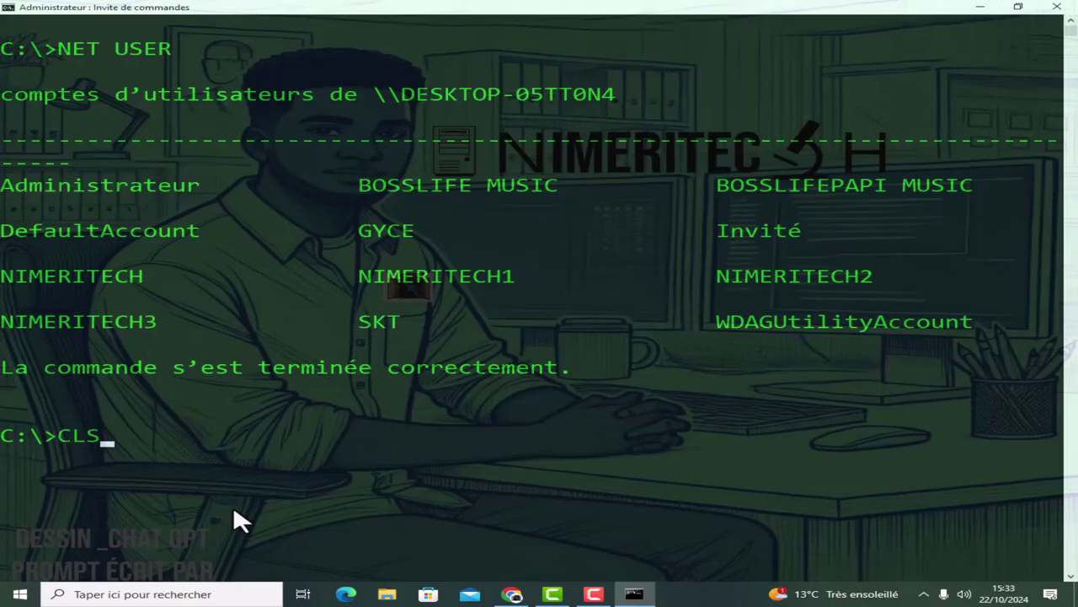
key(Return)
text(NE)
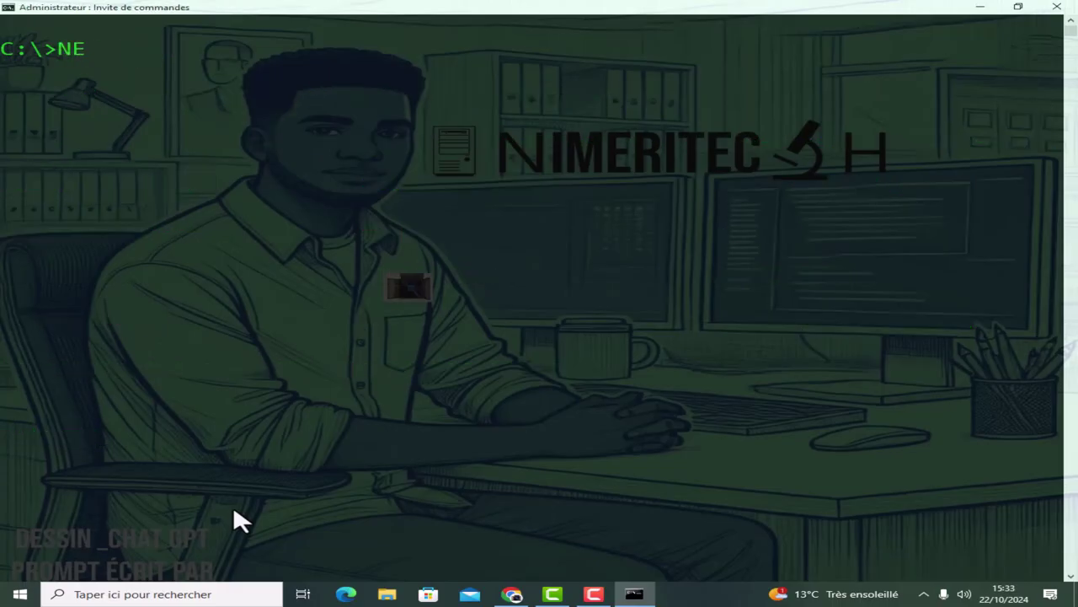
text(T LOCALGROU)
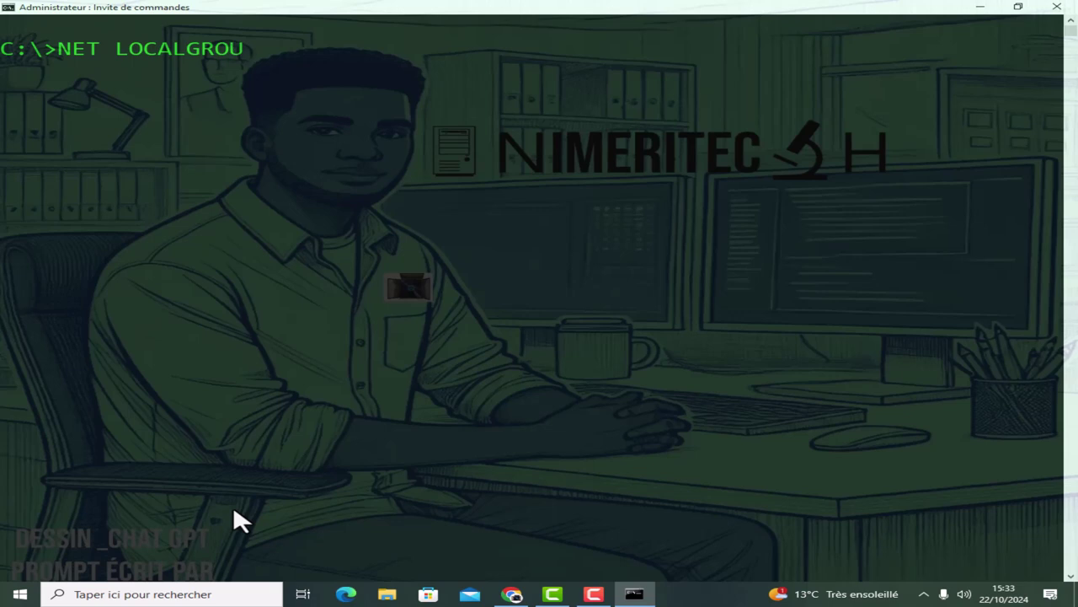
text(P)
Run NET LOCALGROUP, highlight Administrateurs, and type the NET LOCALGROUP ADMINISTRATEURS command.
key(Return)
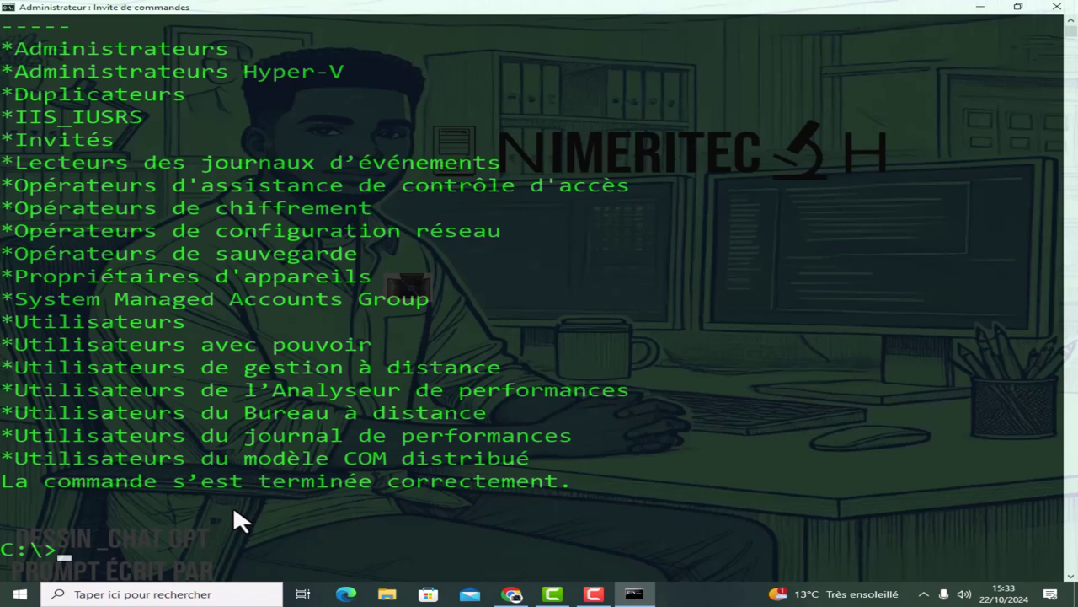
mouse_move(15, 48)
mouse_down()
mouse_move(149, 79)
mouse_move(220, 72)
mouse_move(281, 88)
mouse_move(548, 482)
mouse_move(397, 224)
mouse_move(225, 48)
mouse_move(16, 55)
mouse_up()
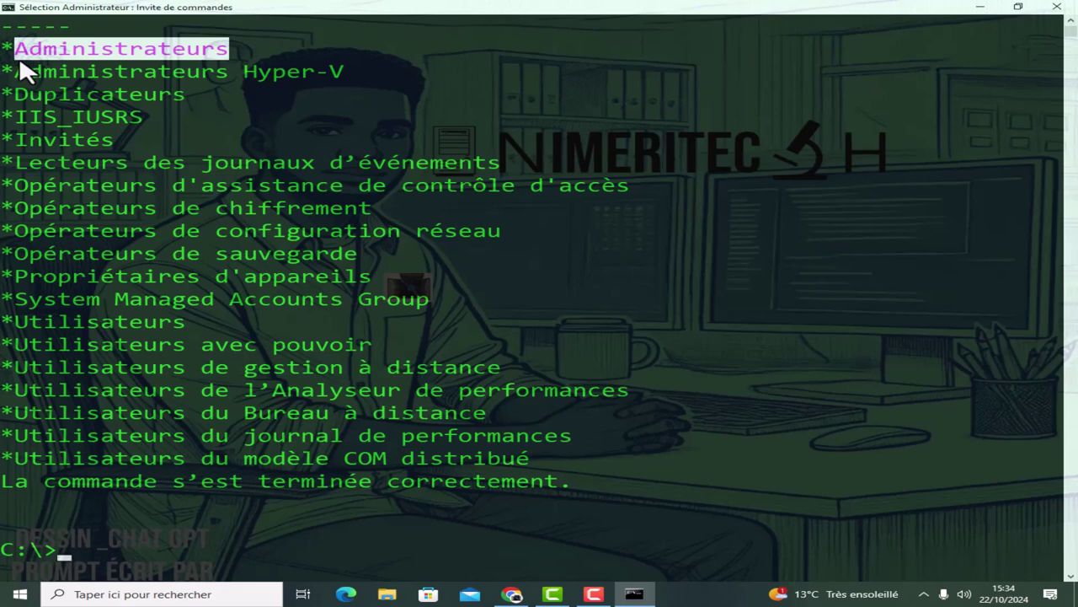
text(NET)
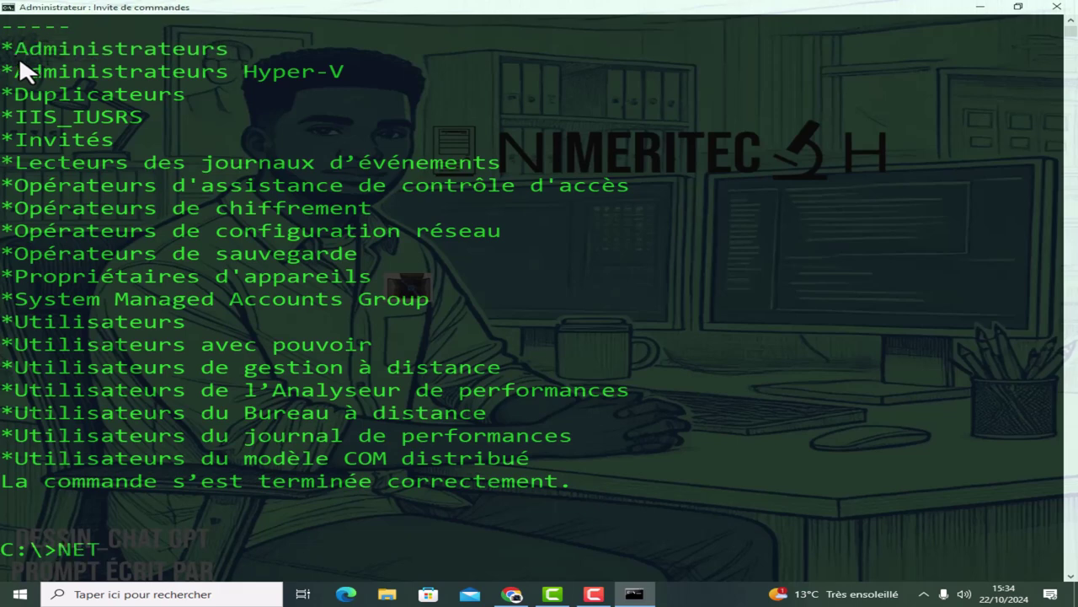
text(OCALGR)
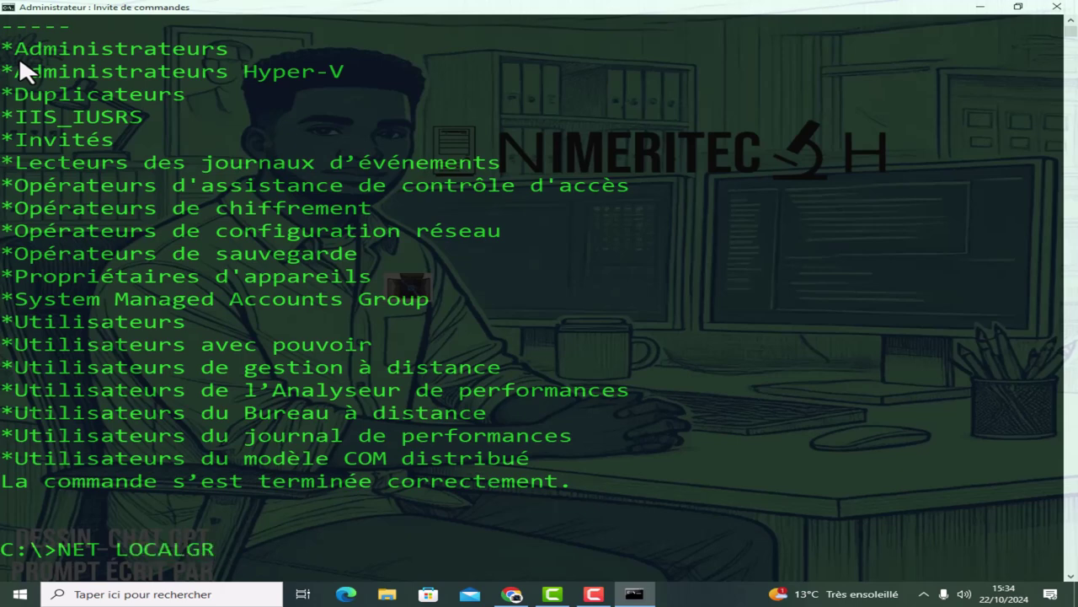
text(OUP ADMIN)
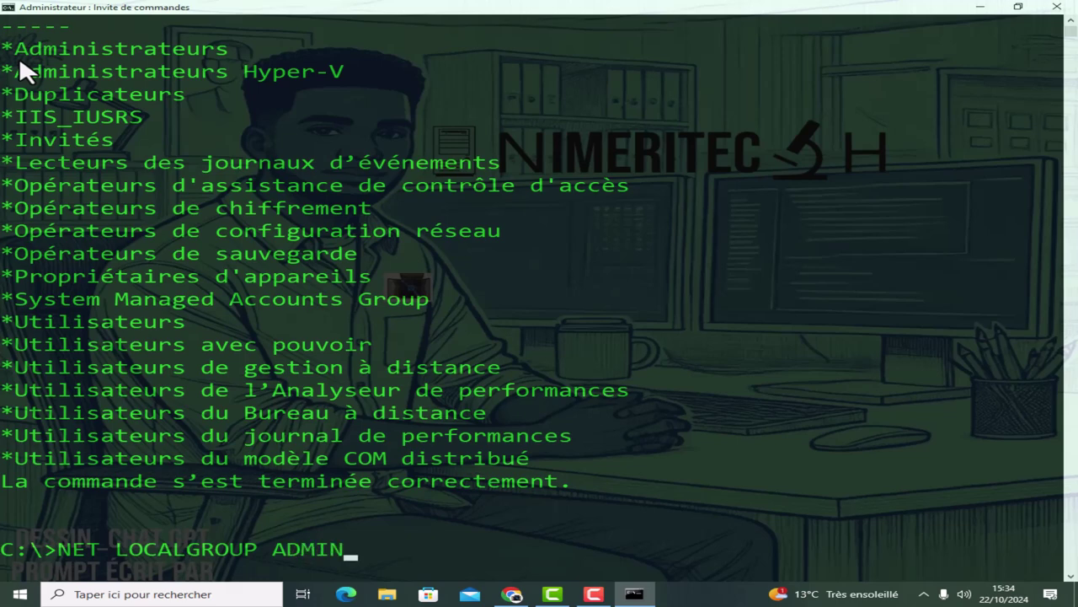
text(ISTRATEUR)
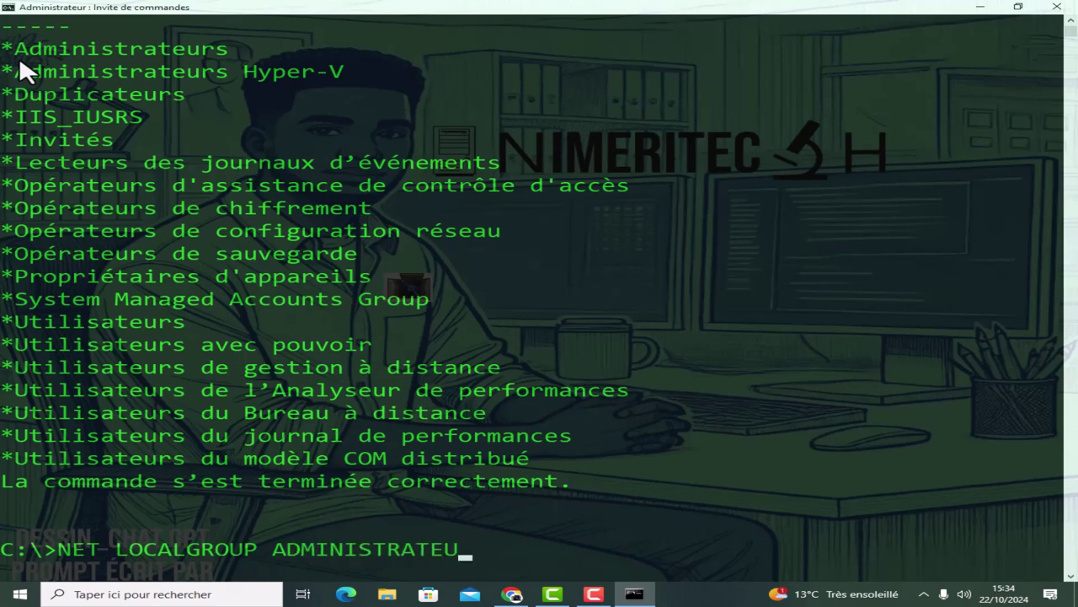
text(S)
Show the Administrateurs group's members and highlight each of its five members.
key(Return)
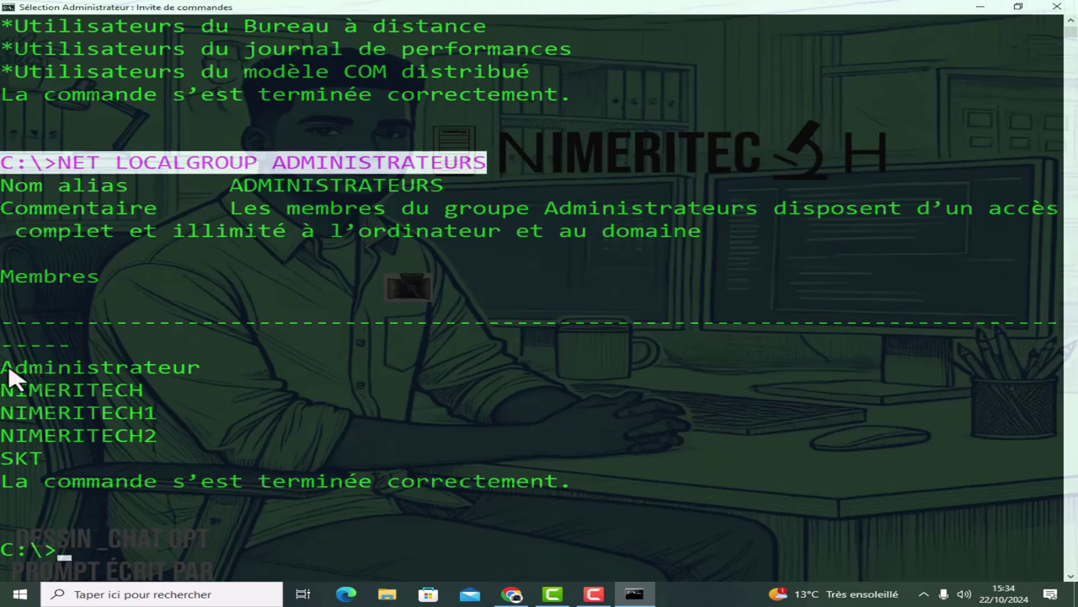
mouse_move(3, 364)
mouse_down()
mouse_move(196, 379)
mouse_move(230, 465)
mouse_move(202, 384)
mouse_move(5, 362)
mouse_up()
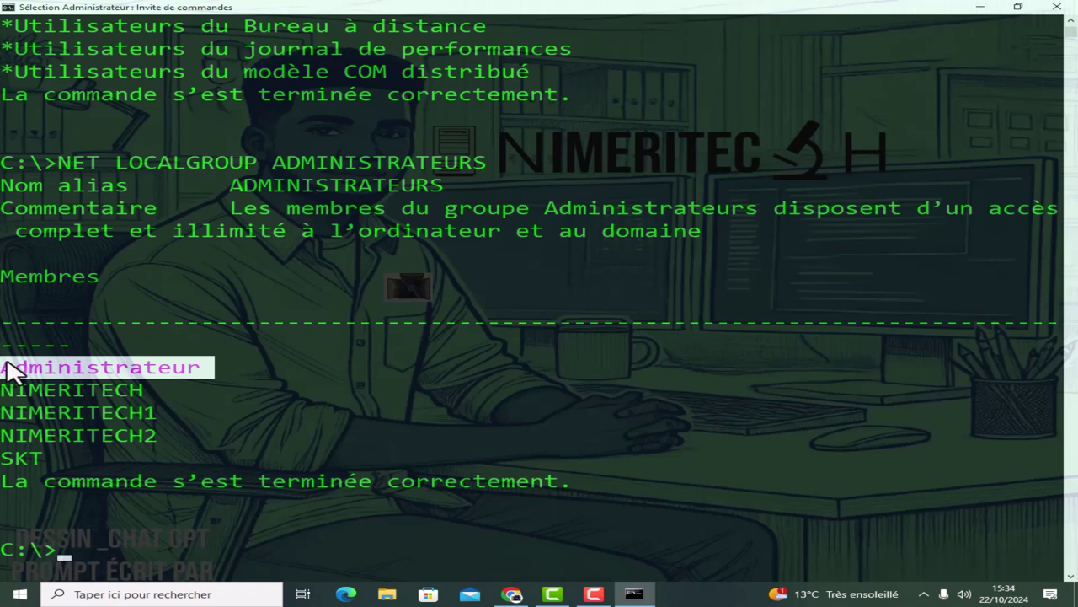
drag(143, 390, 3, 386)
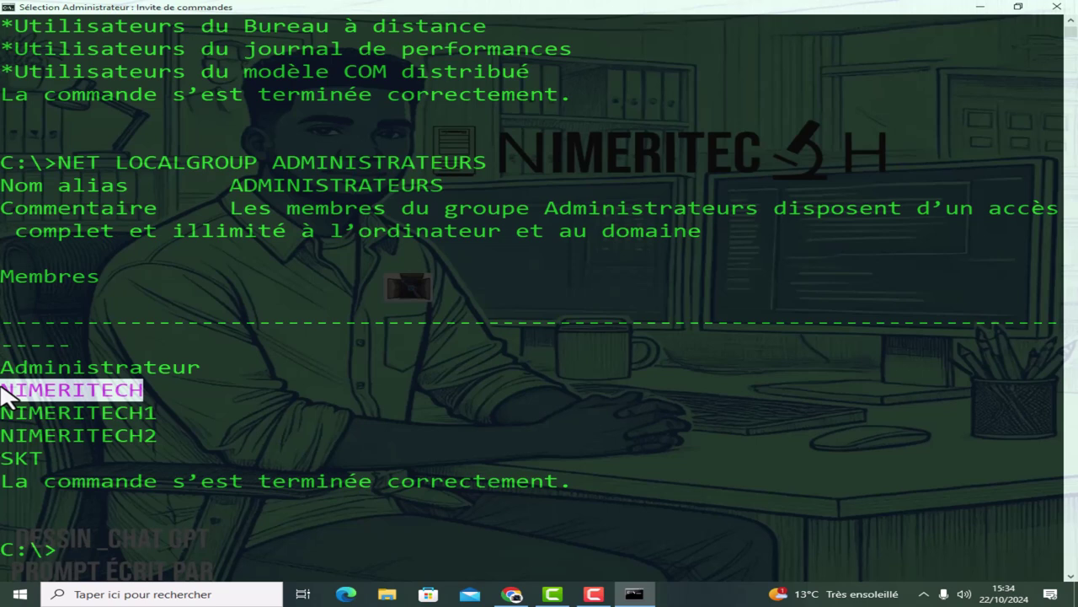
drag(171, 412, 4, 416)
drag(171, 436, 4, 437)
drag(59, 458, 3, 460)
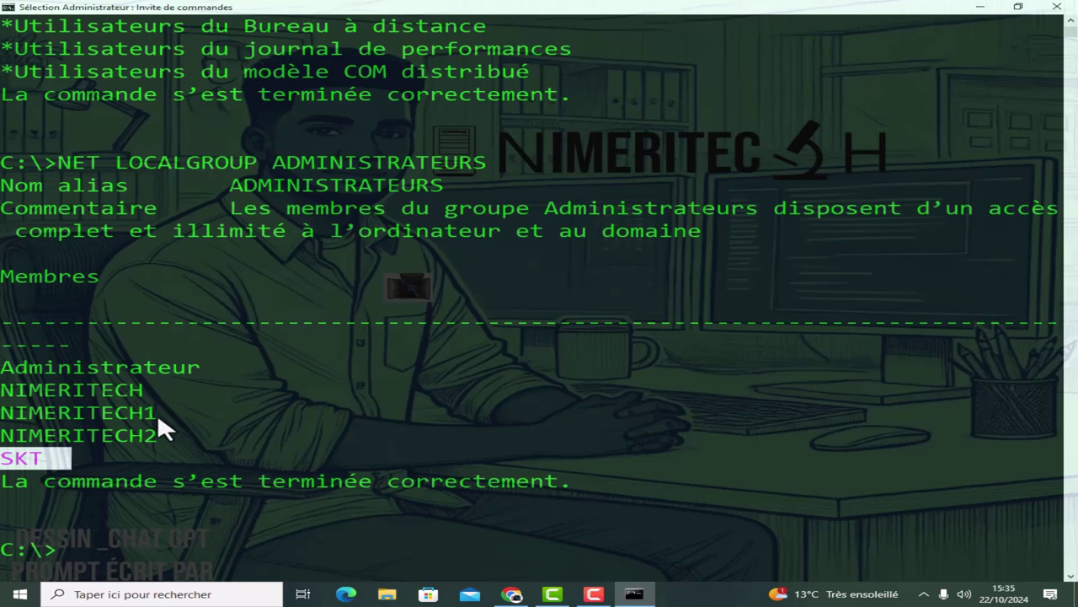
Recall the previous command and erase it, leaving an empty prompt.
key(Up)
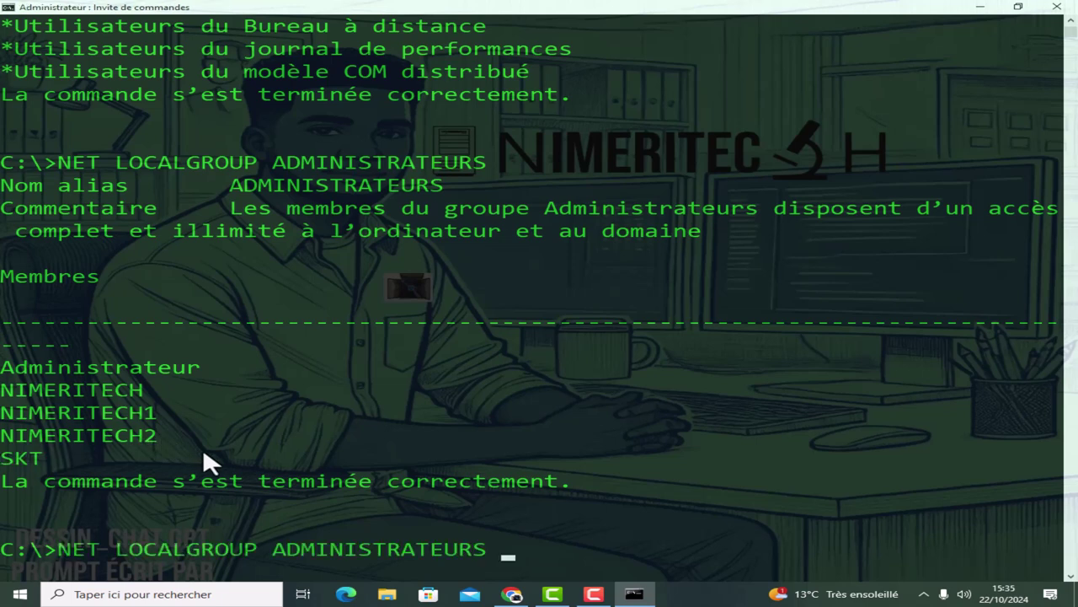
key(BackSpace)
key(BackSpace)
key(BackSpace)
key(BackSpace)
key(BackSpace)
key(BackSpace)
key(BackSpace)
key(BackSpace)
key(BackSpace)
key(BackSpace)
key(BackSpace)
key(BackSpace)
key(BackSpace)
key(BackSpace)
key(BackSpace)
key(BackSpace)
key(BackSpace)
key(BackSpace)
key(BackSpace)
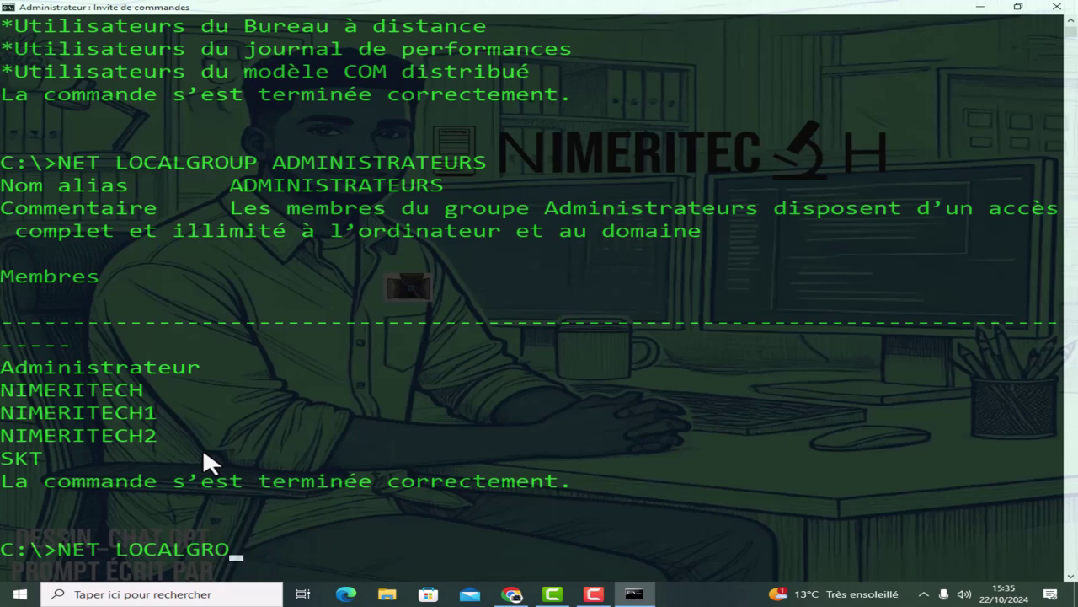
key(BackSpace)
key(BackSpace)
key(BackSpace)
key(BackSpace)
key(BackSpace)
key(BackSpace)
key(BackSpace)
key(BackSpace)
key(BackSpace)
key(BackSpace)
key(BackSpace)
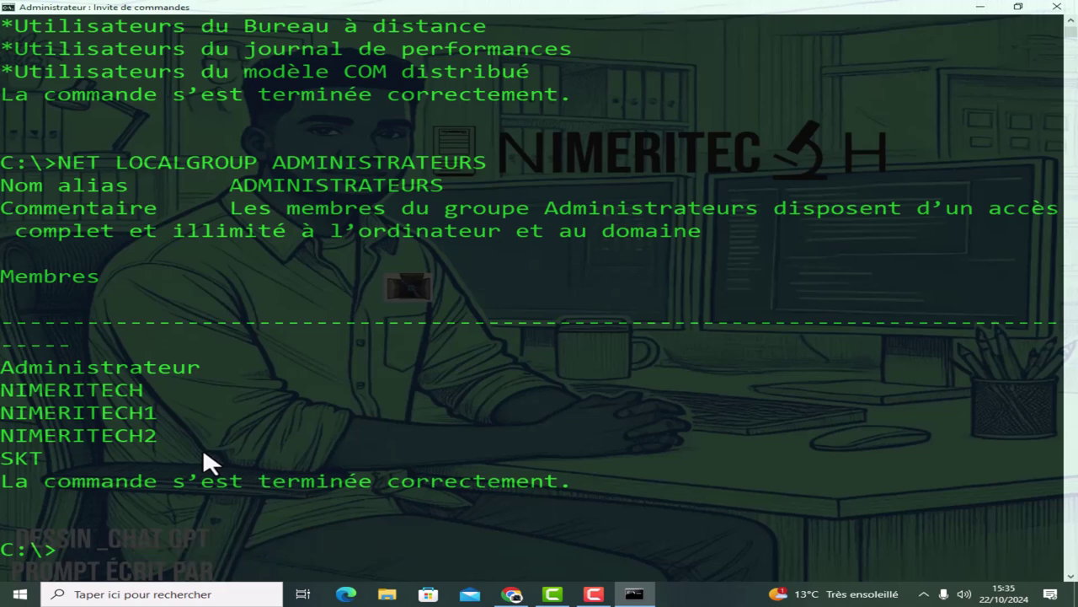
Clear the screen, then type a NET USER command adding a new account with a password and /ADD.
text(CLS)
key(Return)
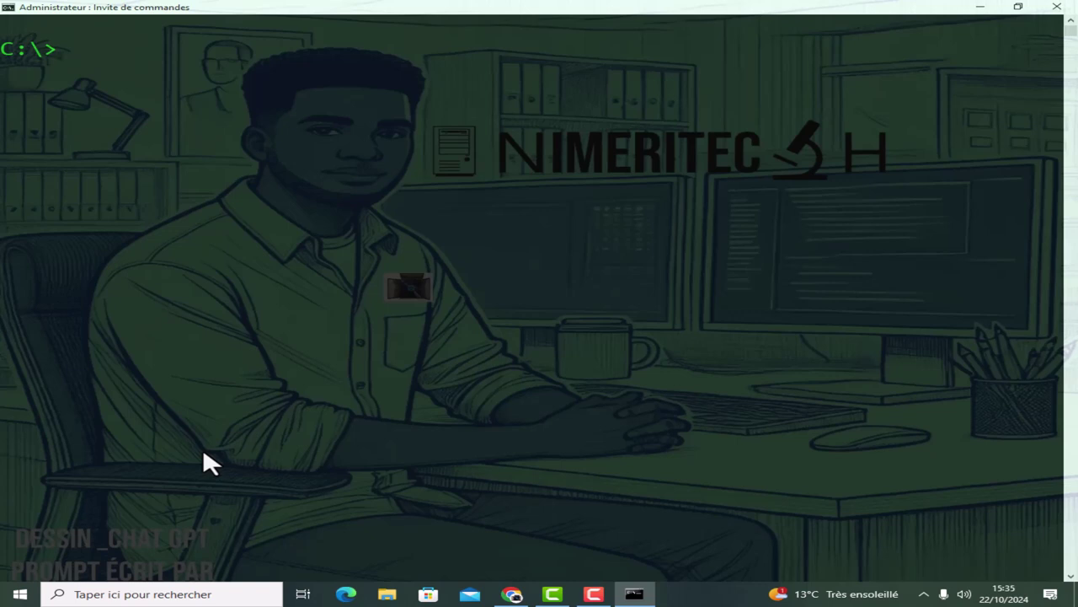
Type 'NET USER USER', the account password and /ADD at the administrator prompt, leaving it unrun.
text(NET USER)
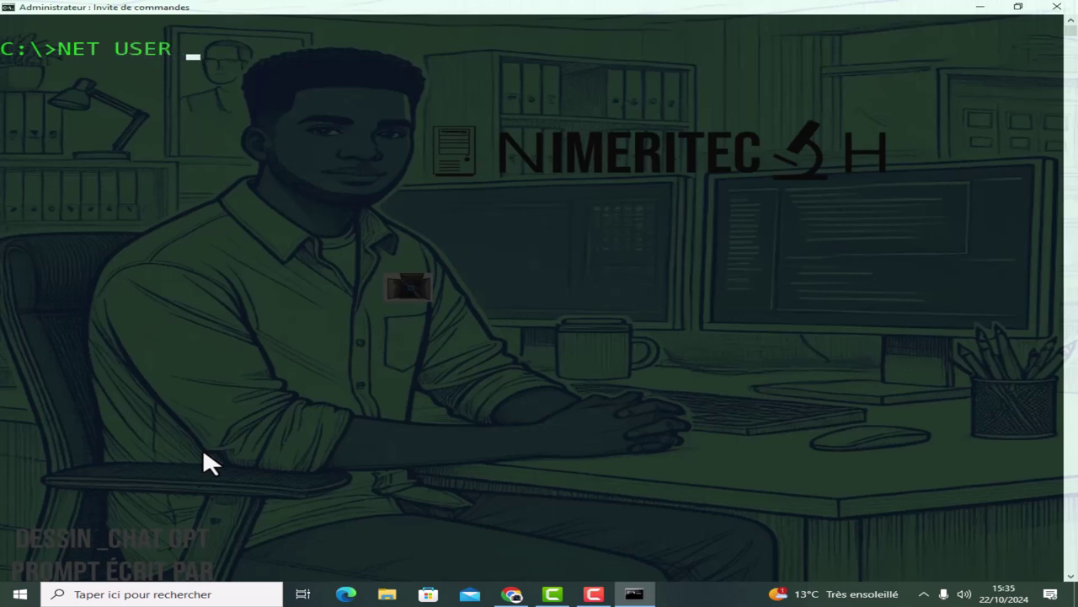
text( USER ********** /ADD)
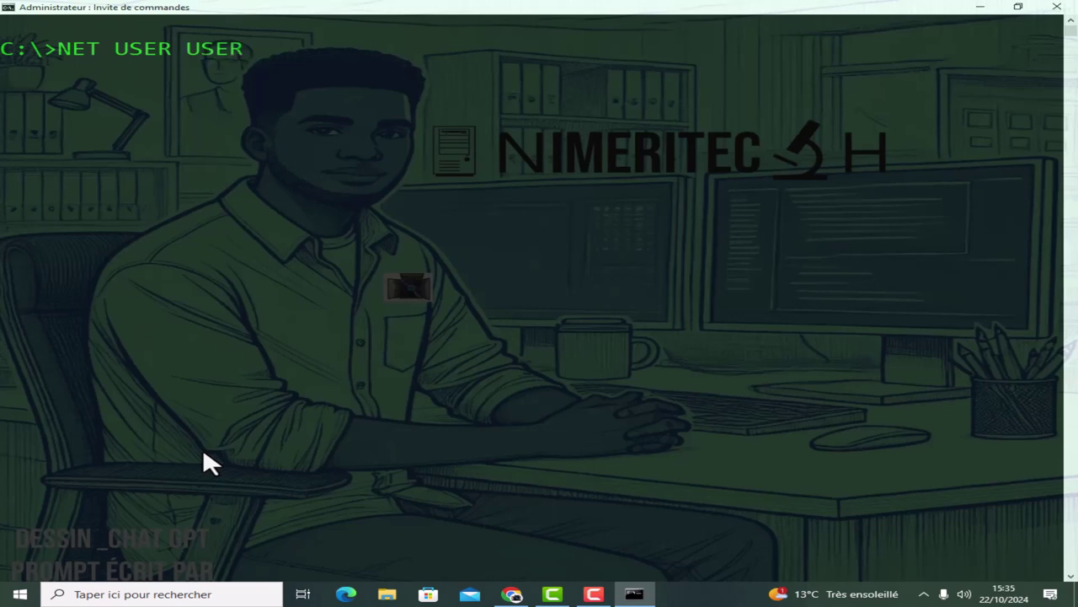
Clear the screen, then type a NET USER command adding a new account with a password and /ADD.
Type 'NET USER USER', the account password and /ADD at the administrator prompt, leaving it unrun.
text( **********)
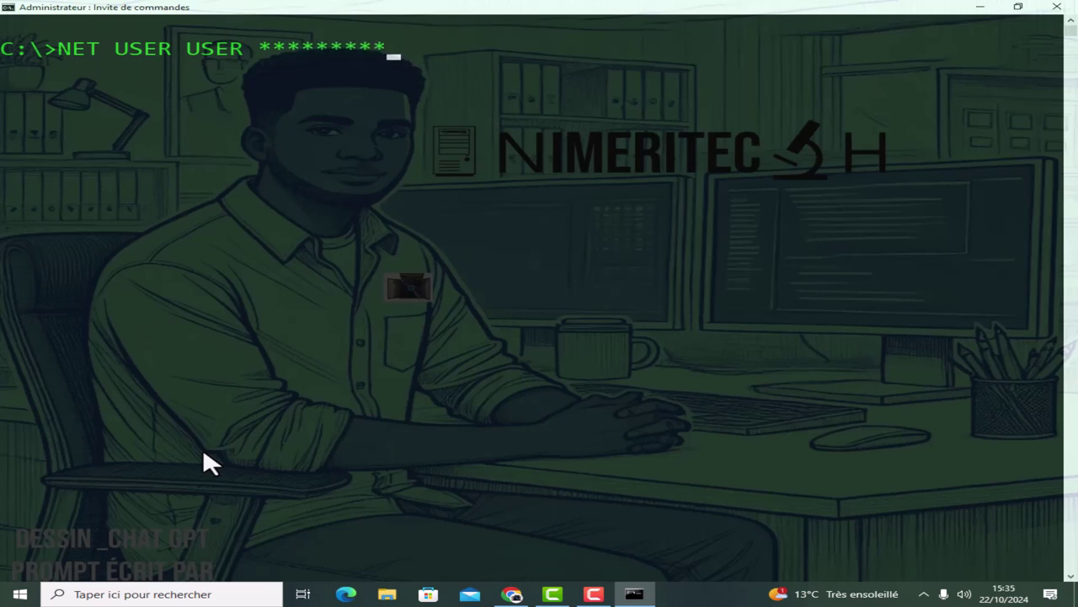
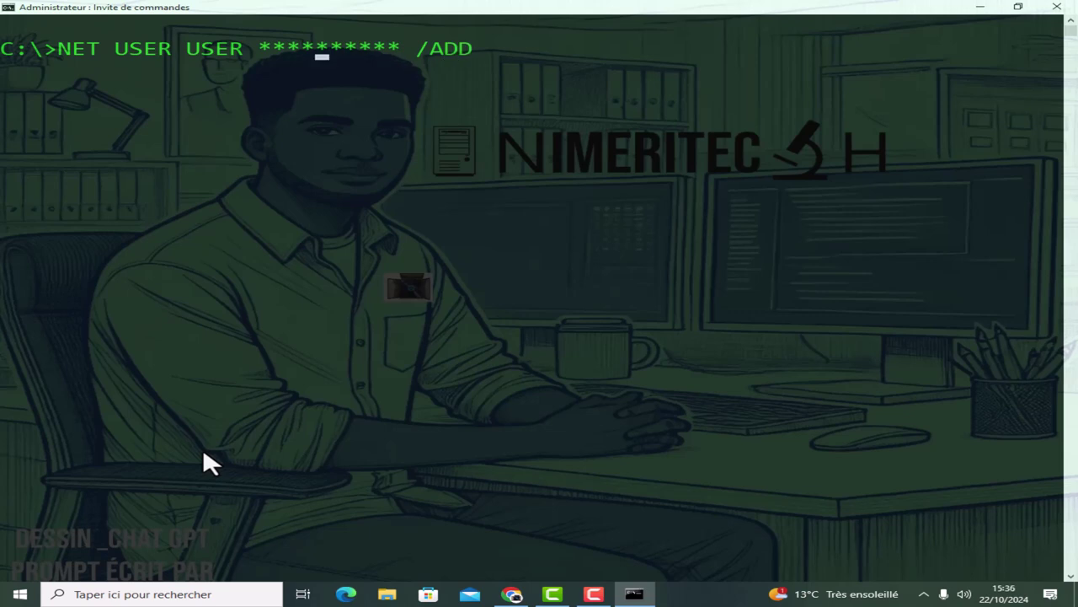
Run NET USER USER1 with a password and /ADD, then highlight the success message.
key(BackSpace)
text(1)
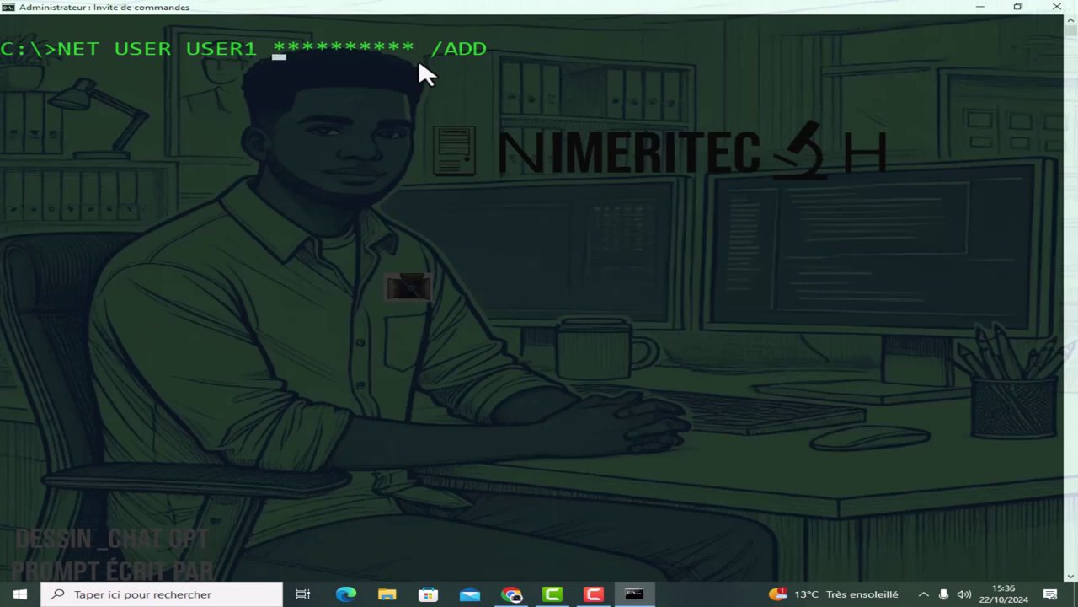
key(Return)
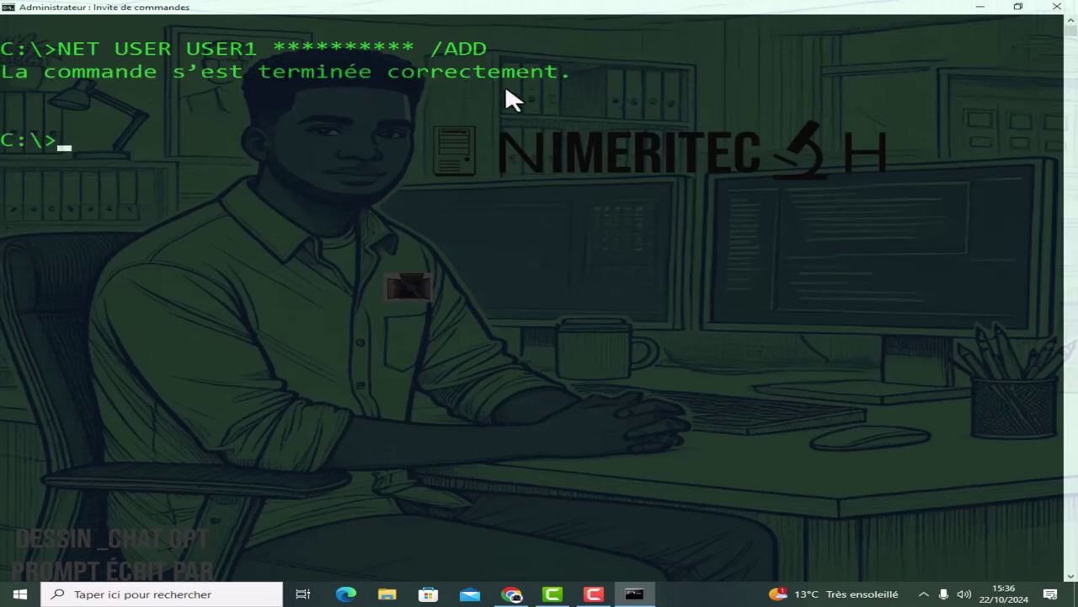
drag(563, 74, 2, 74)
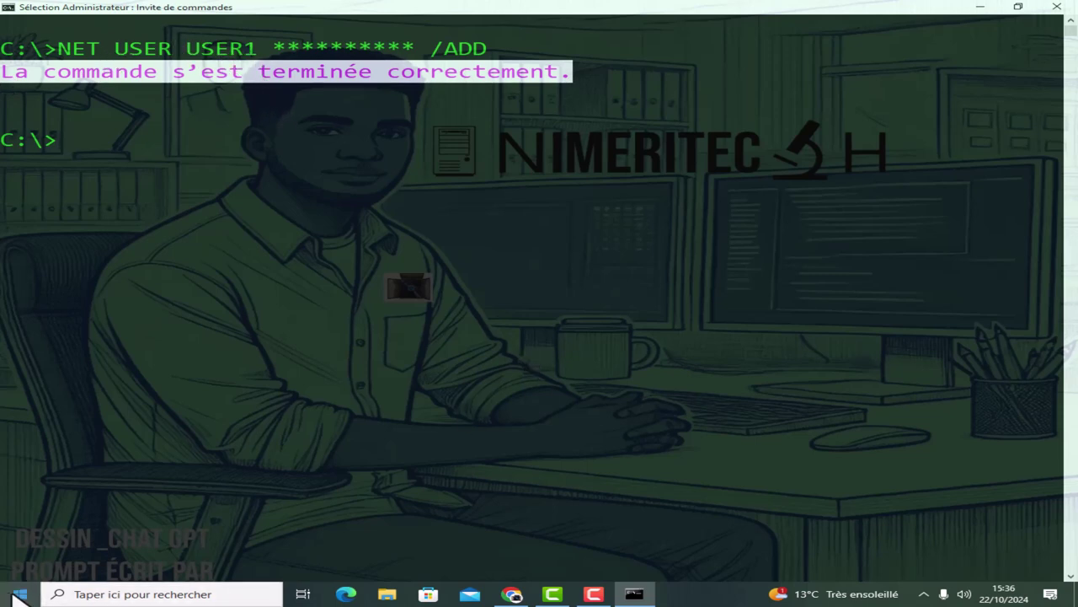
Launch Gestion de l'ordinateur from the Win+X administration menu.
click(19, 595)
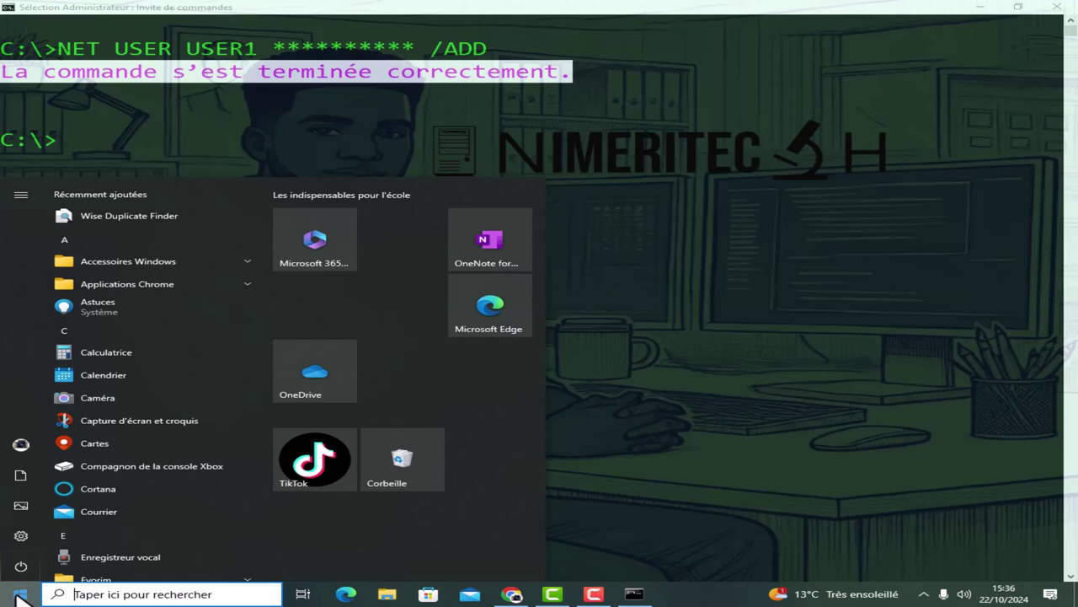
click(18, 595)
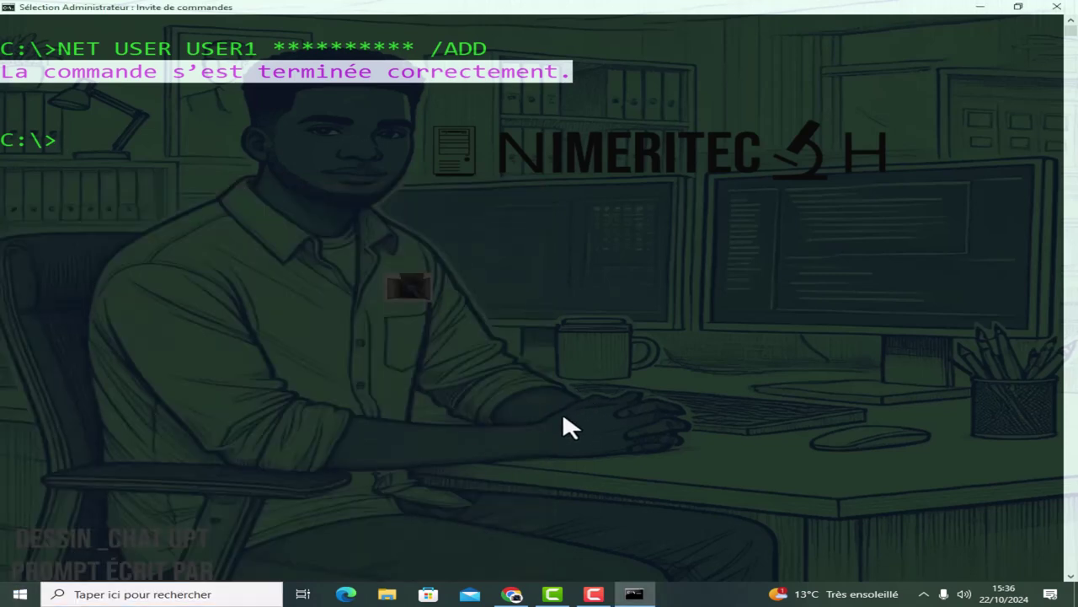
key(super+x)
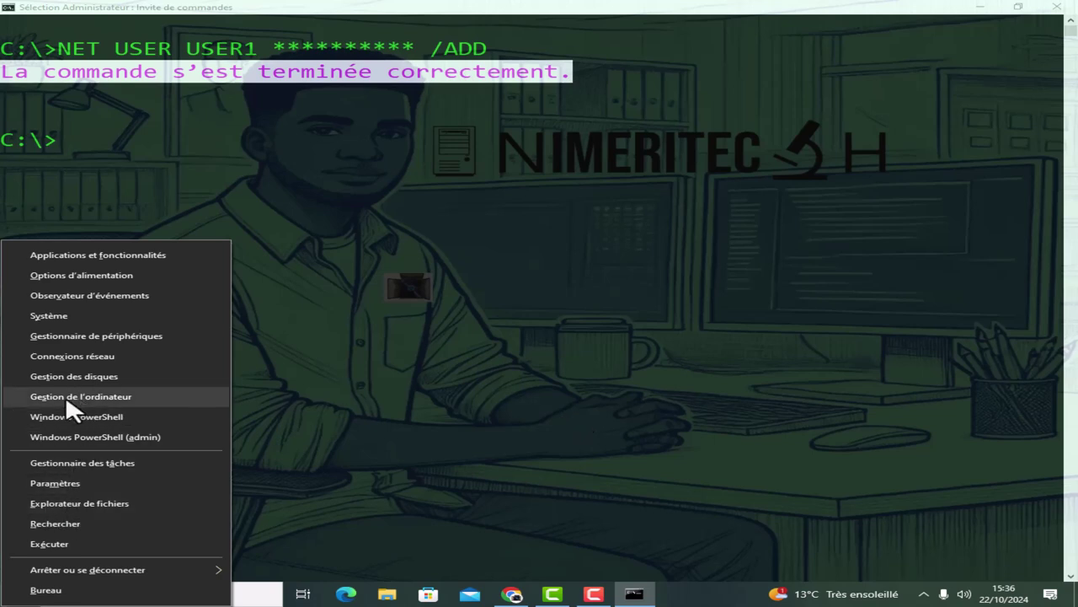
click(66, 397)
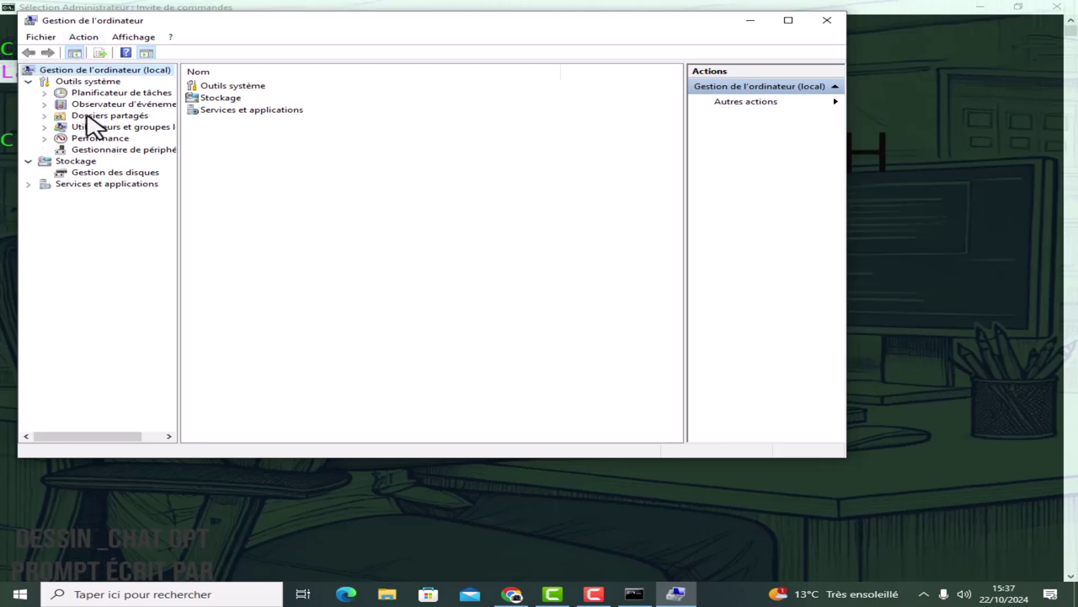
Show the Groupes list under Utilisateurs et groupes locaux and open Administrateurs' properties.
click(46, 127)
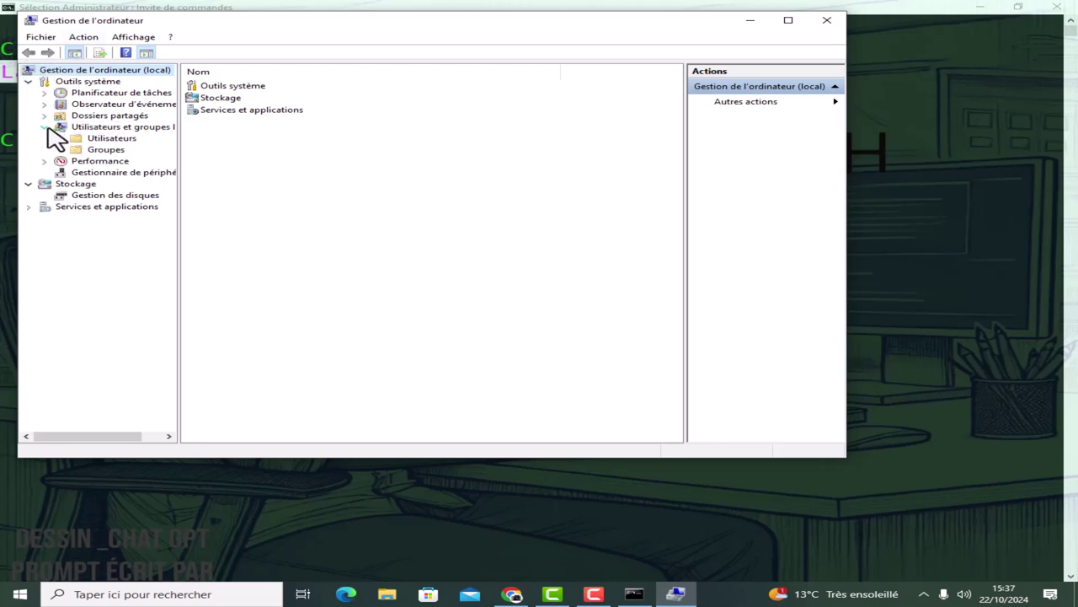
click(104, 150)
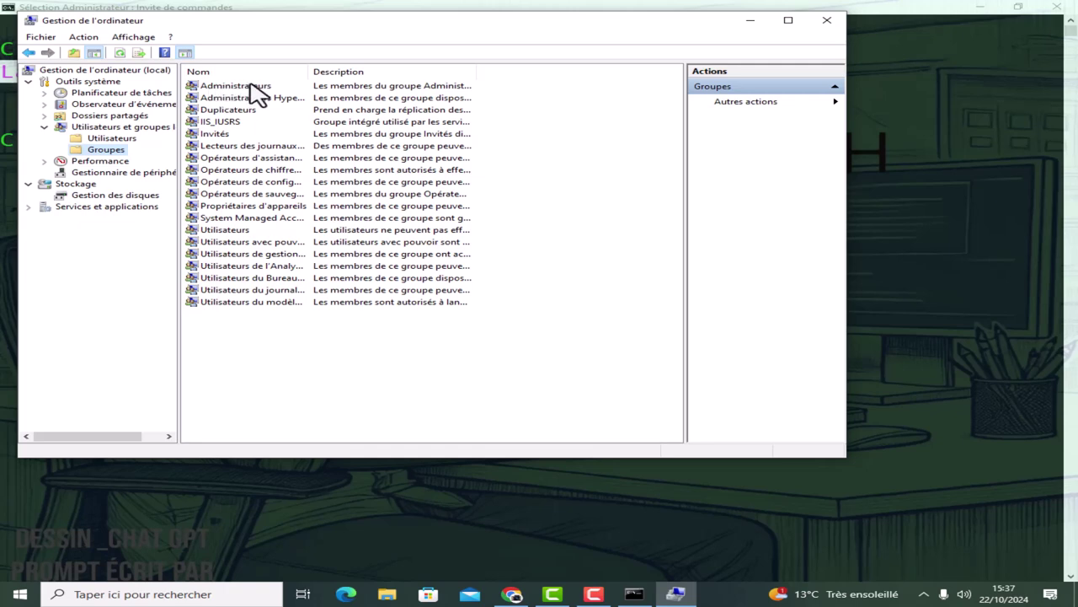
double_click(251, 86)
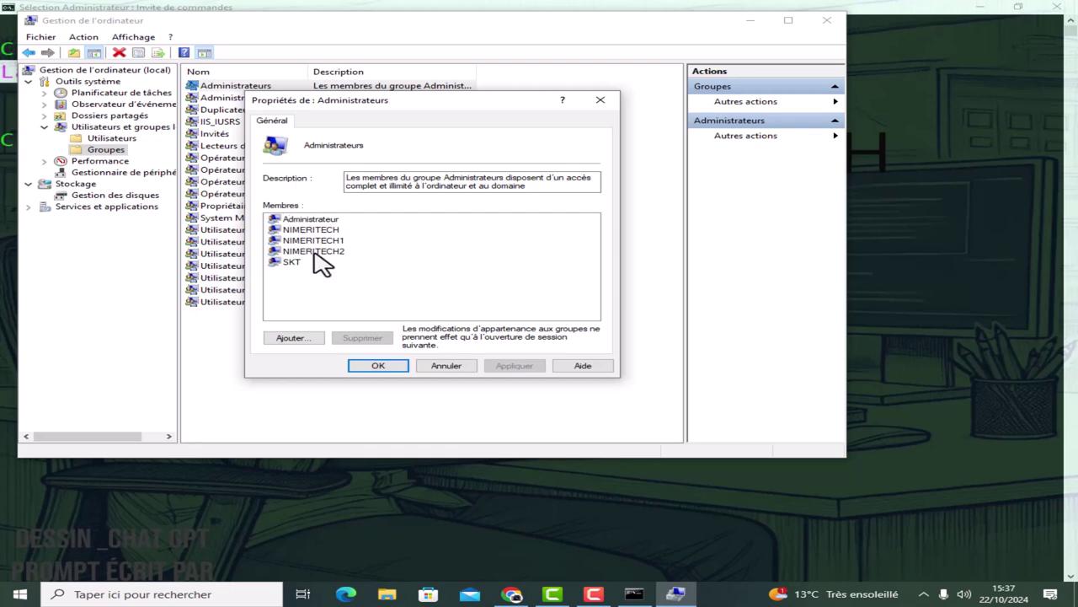
Review each of the Administrateurs group's five members, then close the dialog.
click(295, 220)
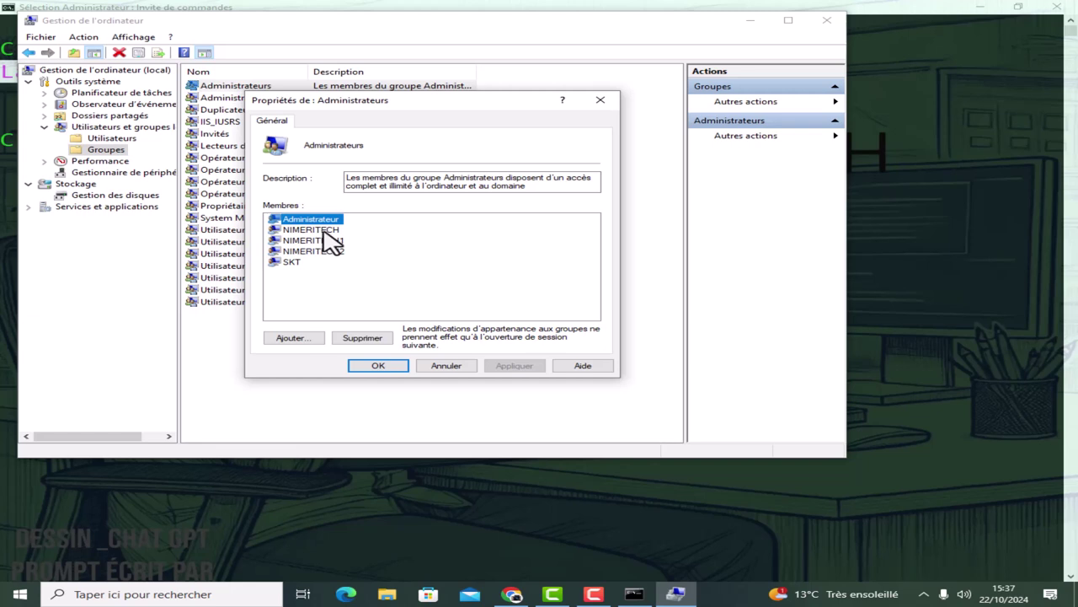
click(334, 230)
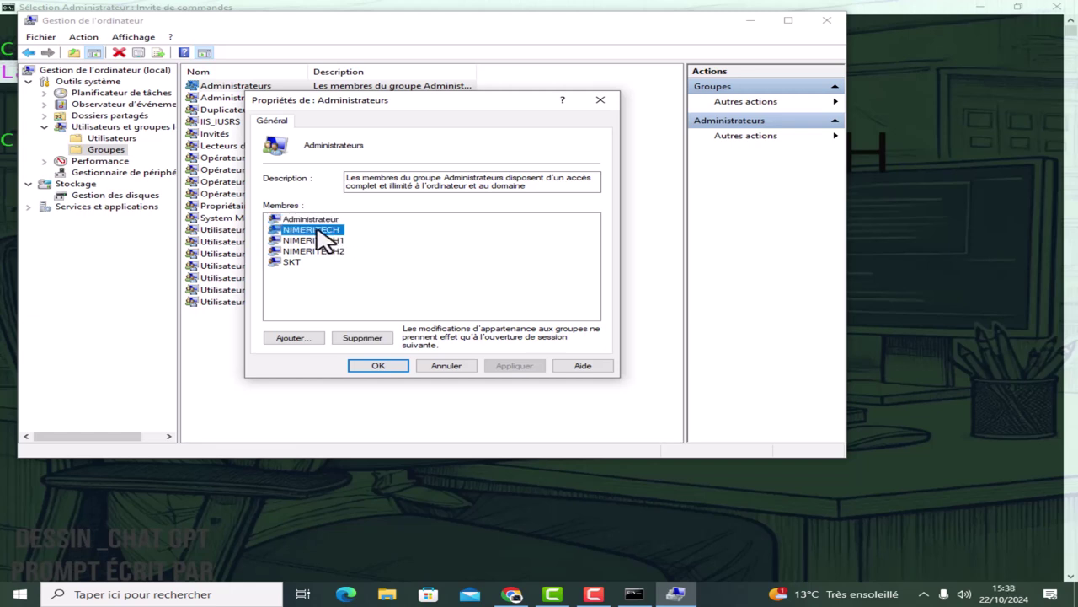
click(303, 241)
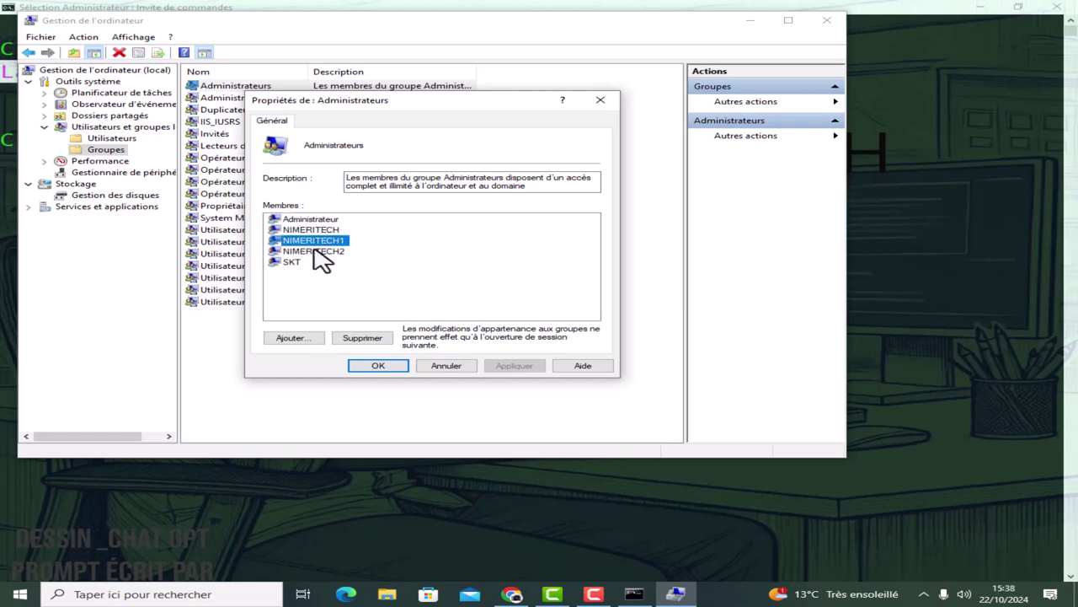
click(313, 251)
click(303, 263)
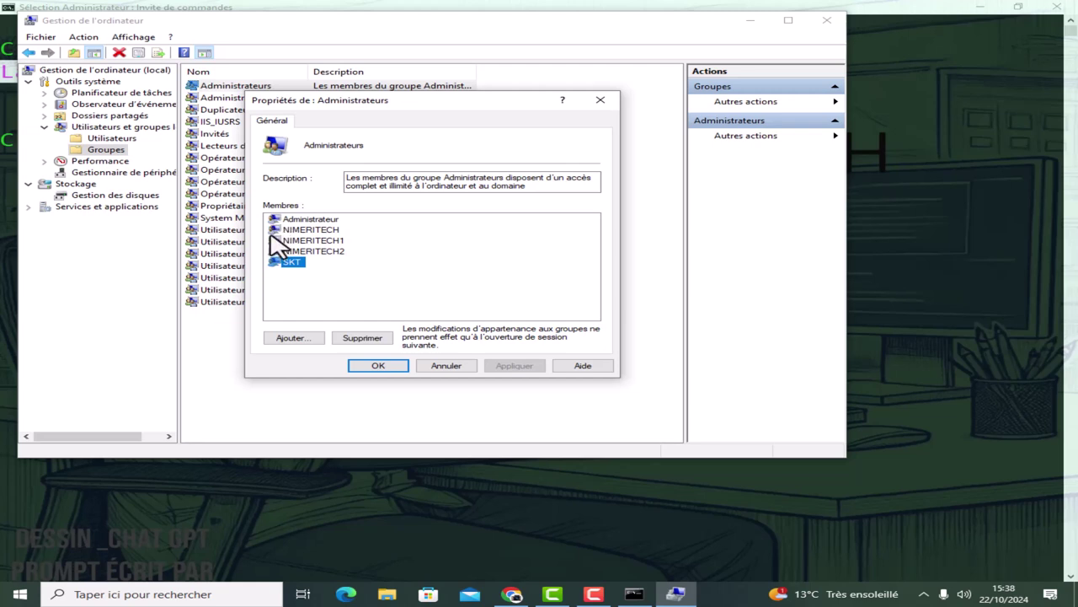
click(279, 284)
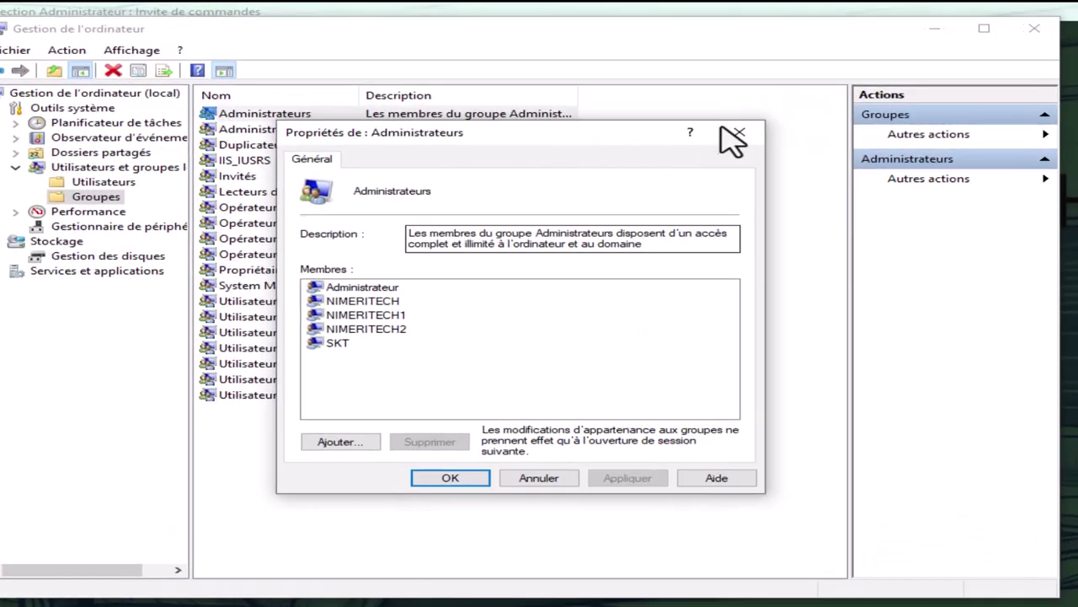
click(600, 99)
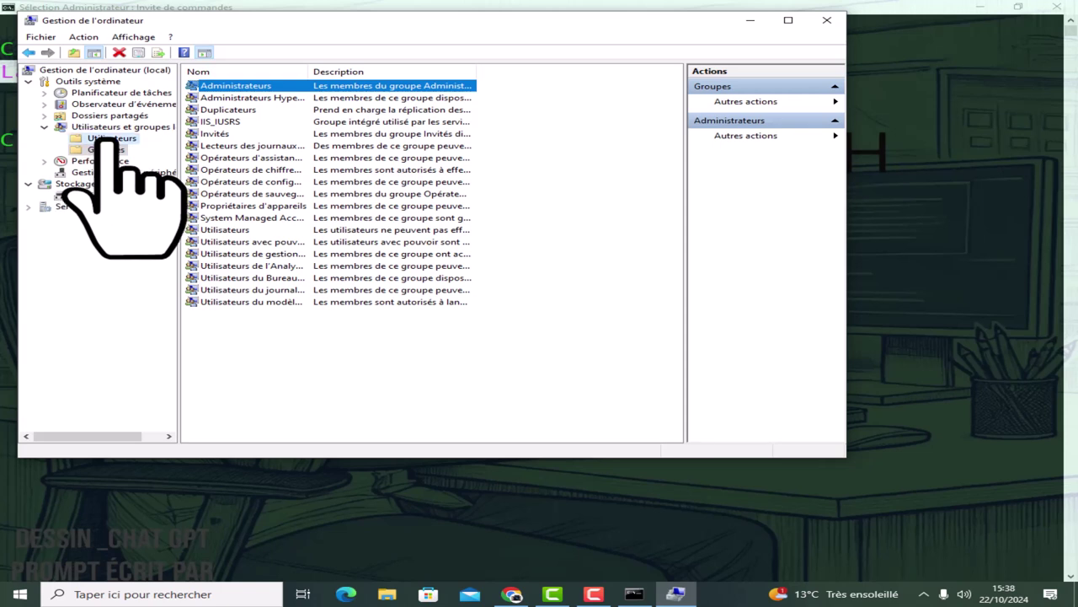
Check that USER1 appears in the Utilisateurs list, then return to the console.
click(103, 138)
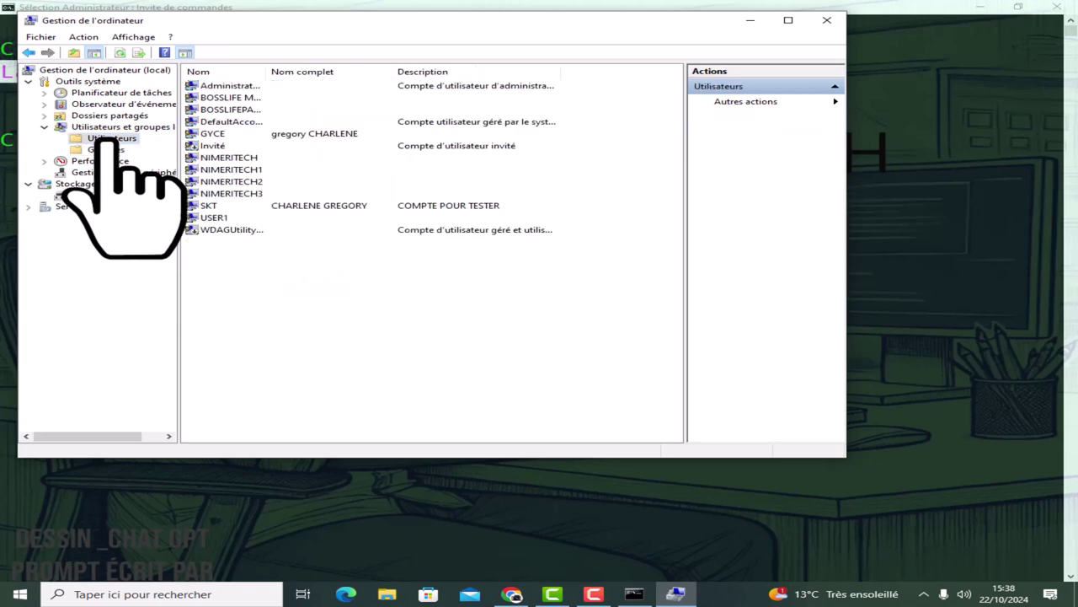
click(212, 218)
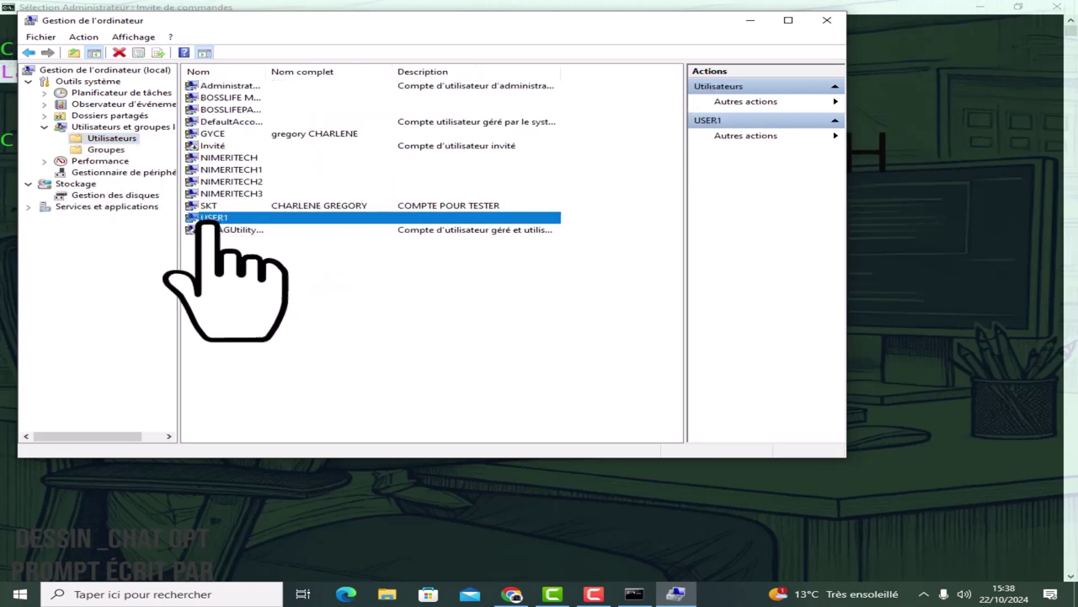
click(749, 20)
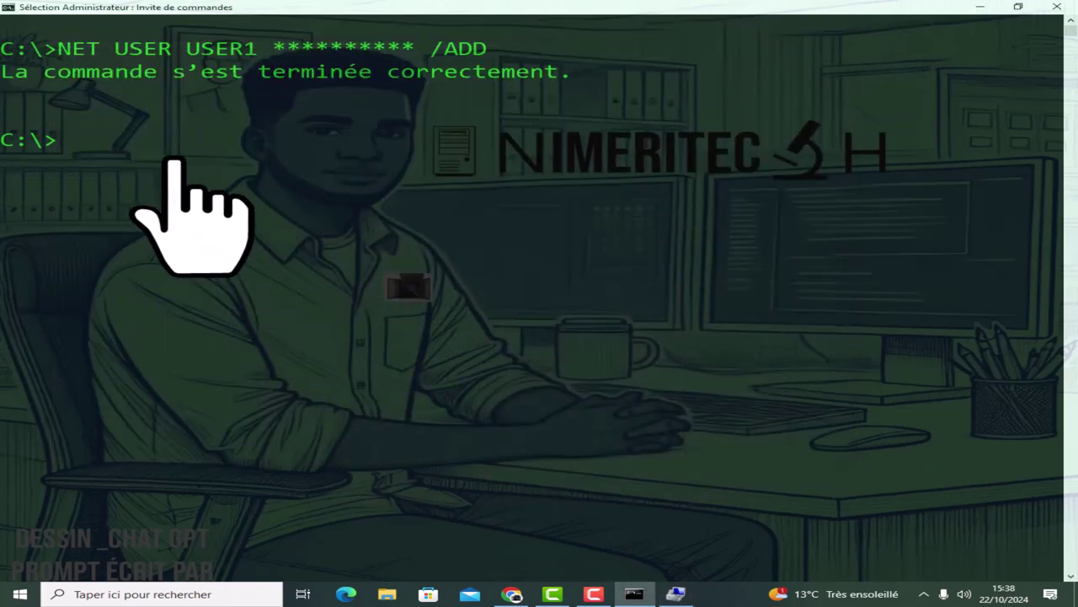
Run NET USER and highlight USER1 among the listed local accounts.
text(NET)
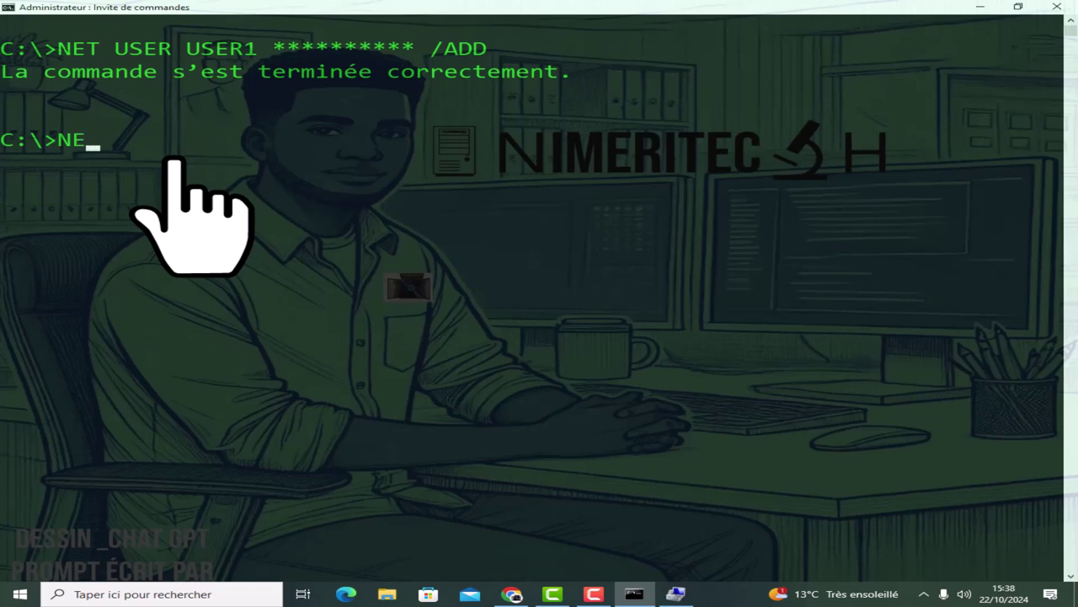
text( USZE)
key(BackSpace)
key(BackSpace)
text(ER)
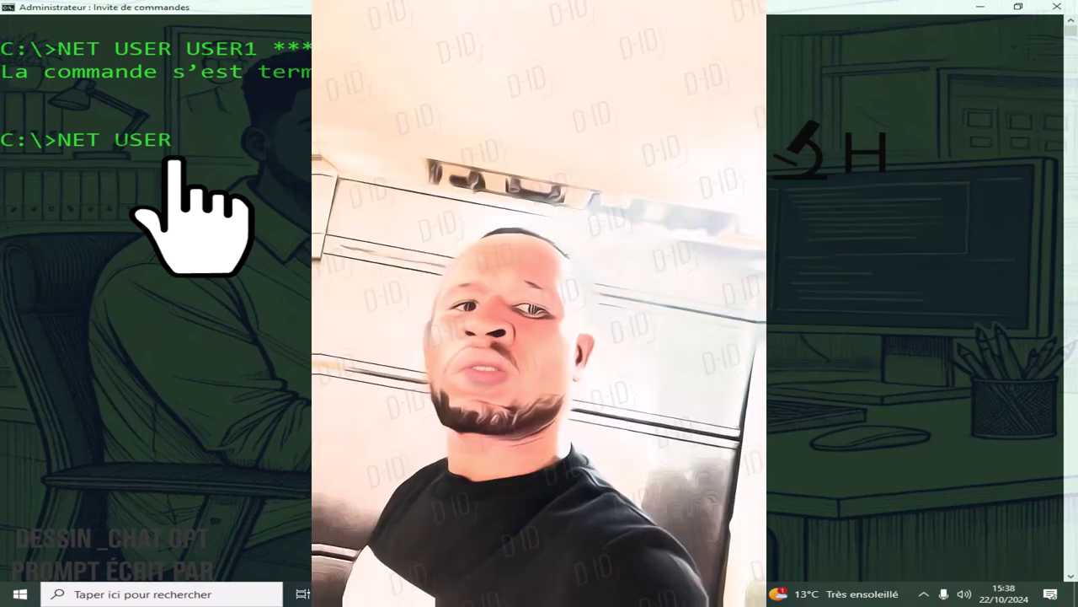
key(Return)
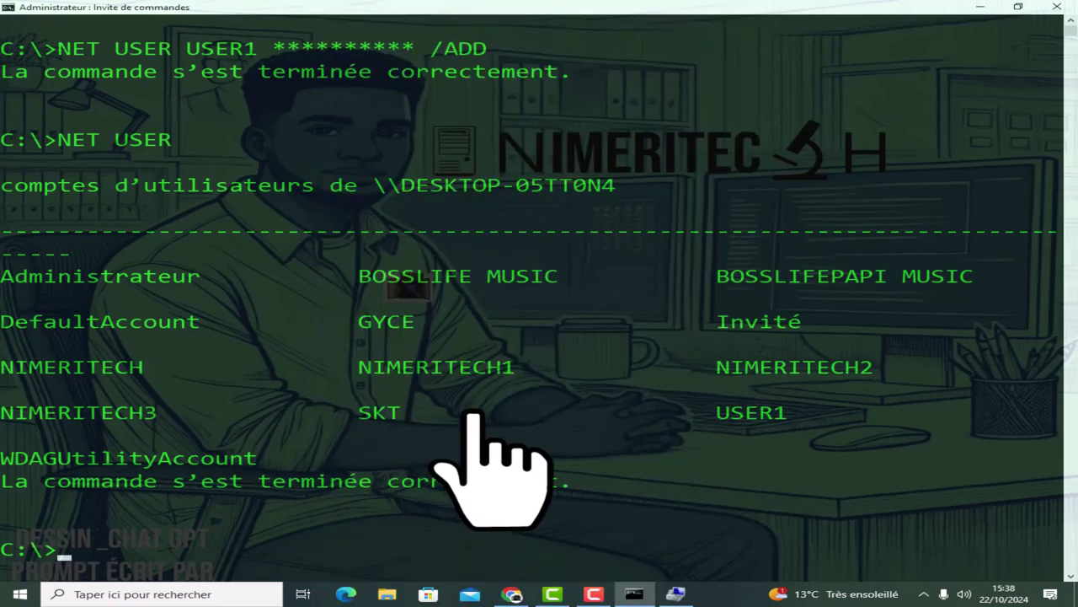
drag(775, 413, 708, 419)
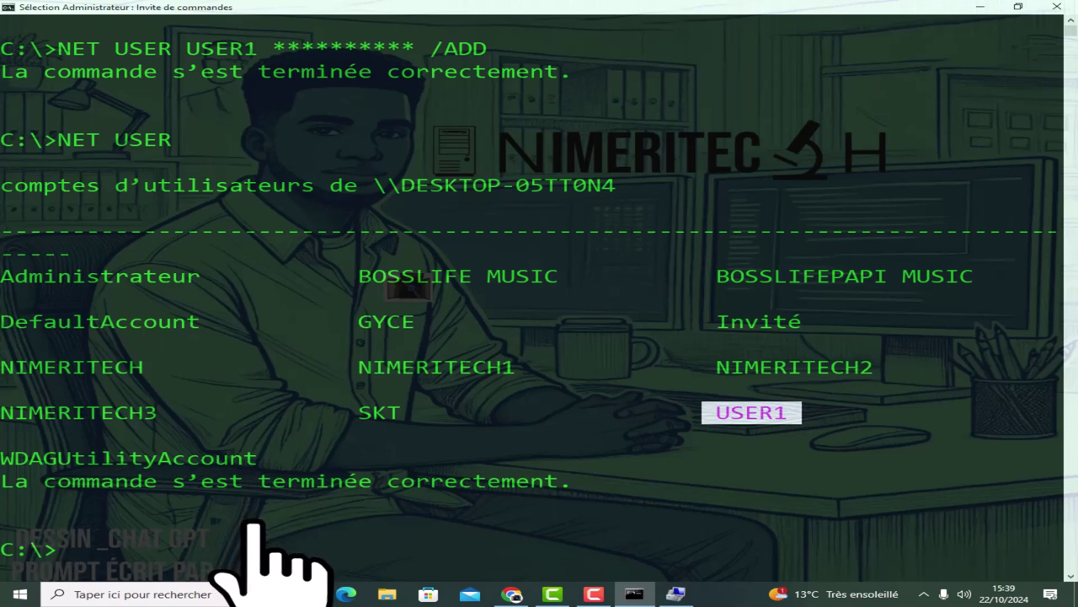
key(Up)
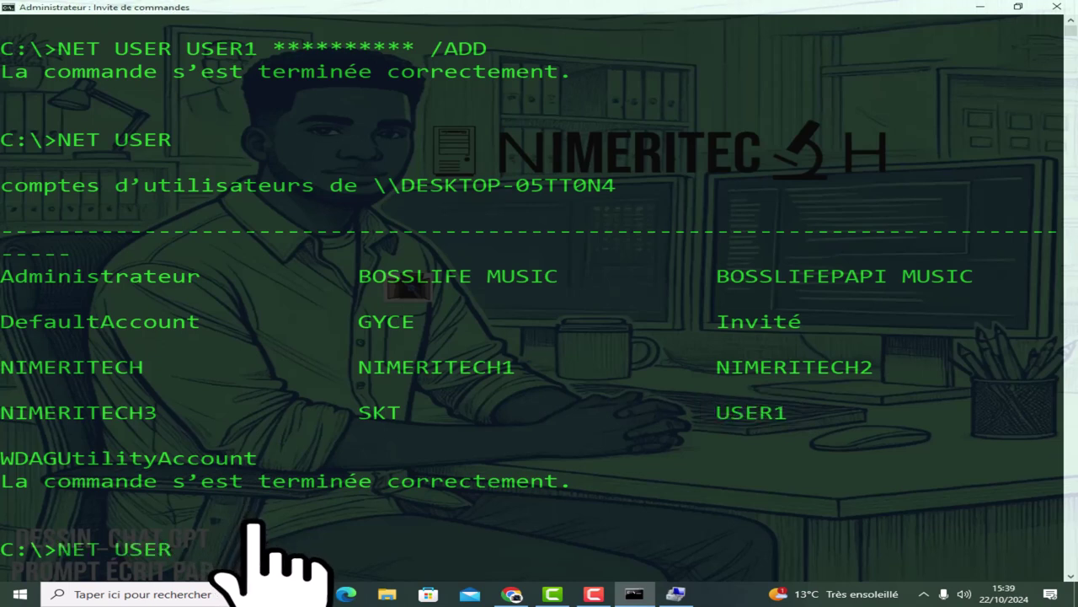
key(Up)
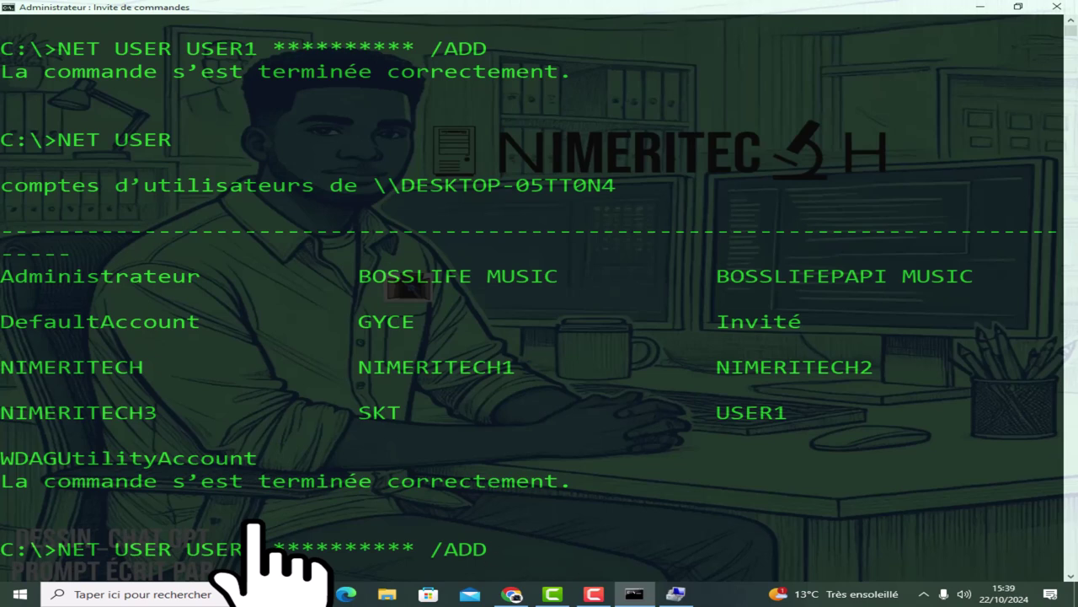
key(BackSpace)
key(BackSpace)
key(BackSpace)
key(BackSpace)
key(BackSpace)
key(BackSpace)
key(BackSpace)
key(BackSpace)
key(BackSpace)
key(BackSpace)
key(BackSpace)
key(BackSpace)
key(BackSpace)
key(BackSpace)
key(BackSpace)
key(BackSpace)
key(BackSpace)
key(BackSpace)
key(BackSpace)
key(BackSpace)
key(BackSpace)
key(BackSpace)
key(BackSpace)
key(BackSpace)
key(BackSpace)
key(BackSpace)
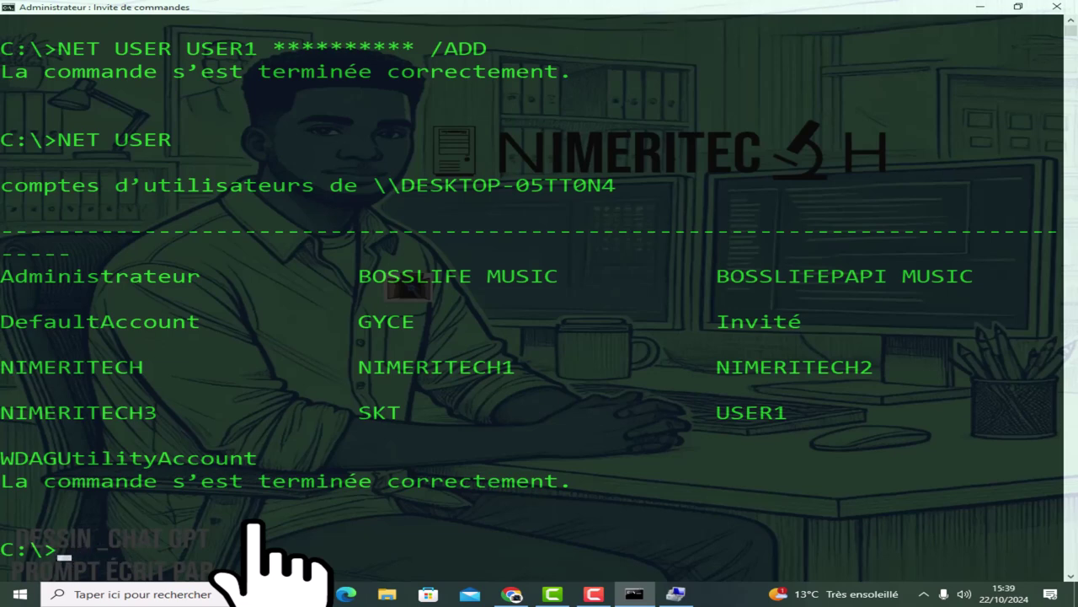
Clear the screen and create USER2 by editing the recalled NET USER /ADD command.
text(CLS)
key(Return)
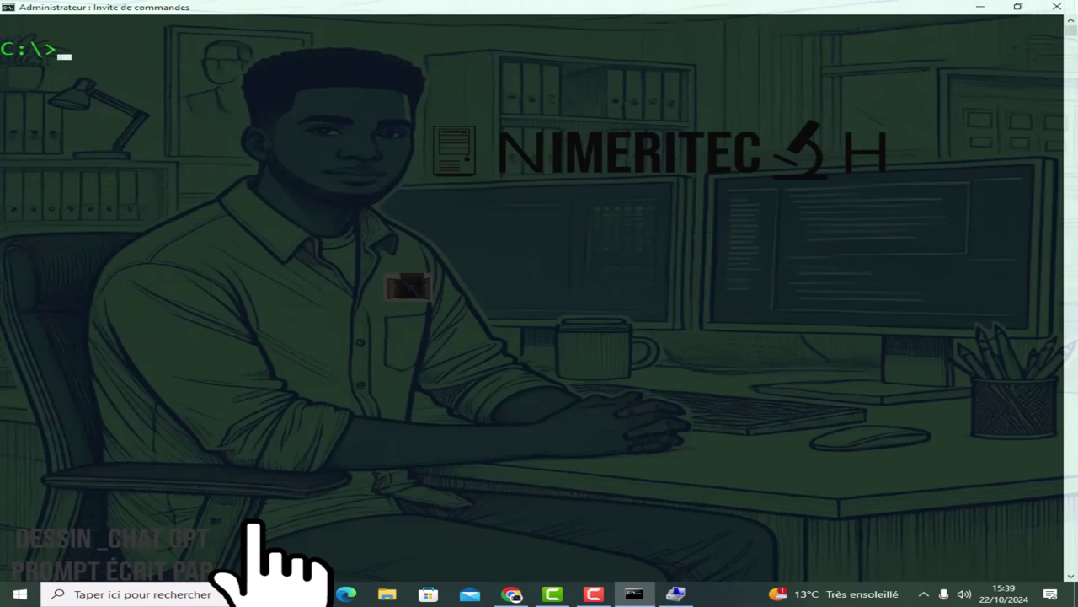
key(Up)
key(Up)
key(Up)
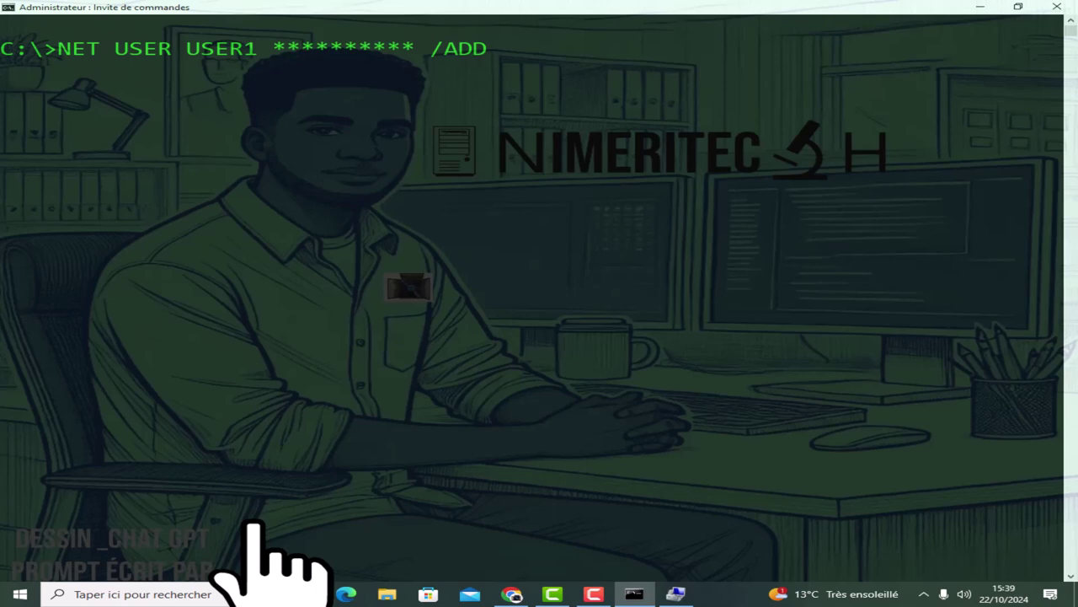
key(Left)
key(Left)
key(Left)
key(Left)
key(Left)
key(Left)
key(Left)
key(Left)
key(Left)
key(BackSpace)
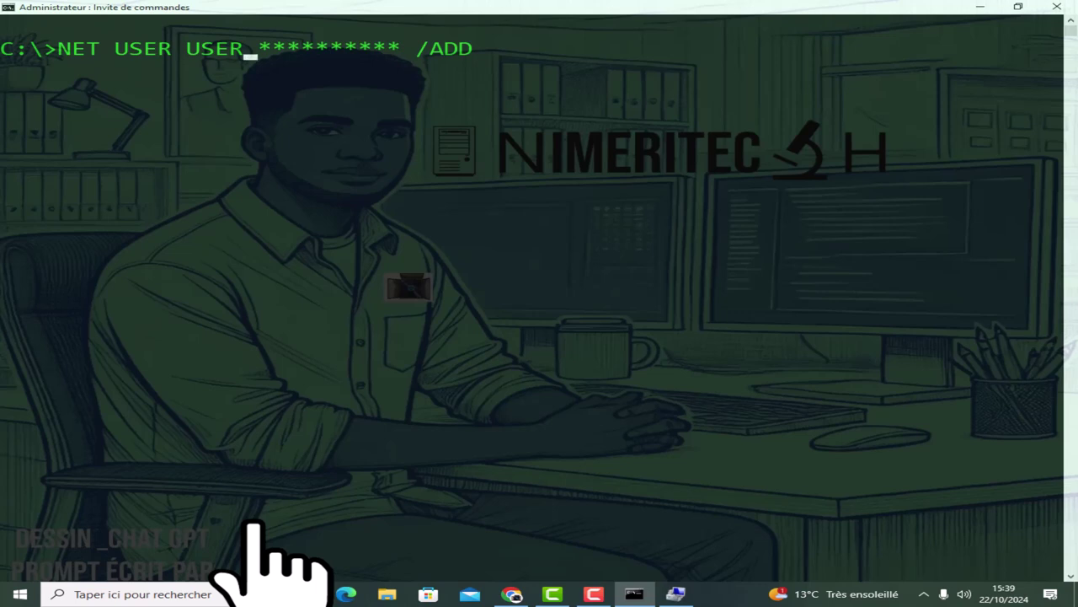
text(2)
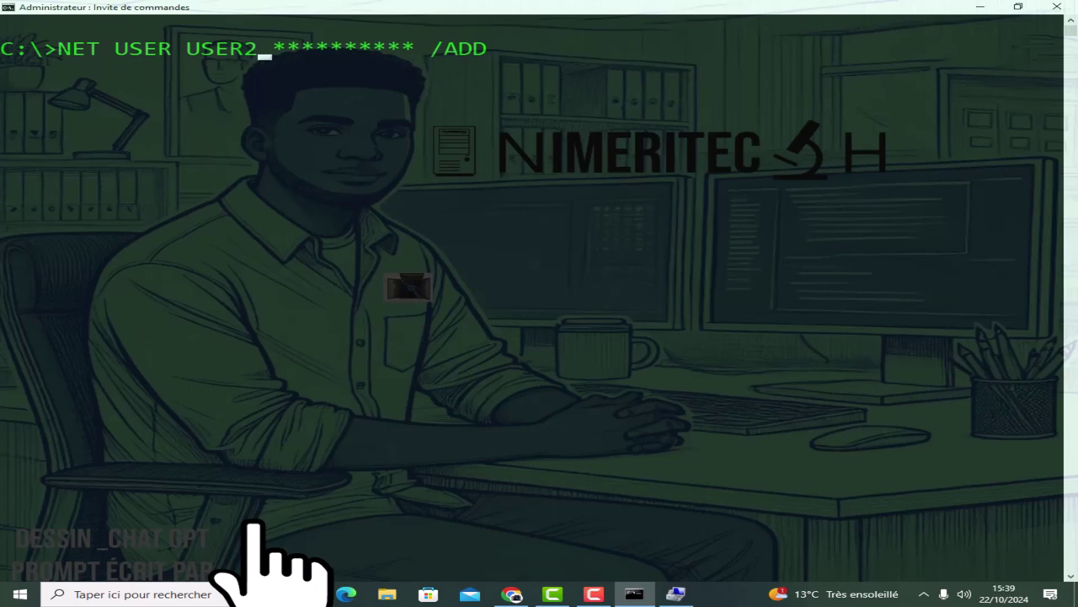
key(Return)
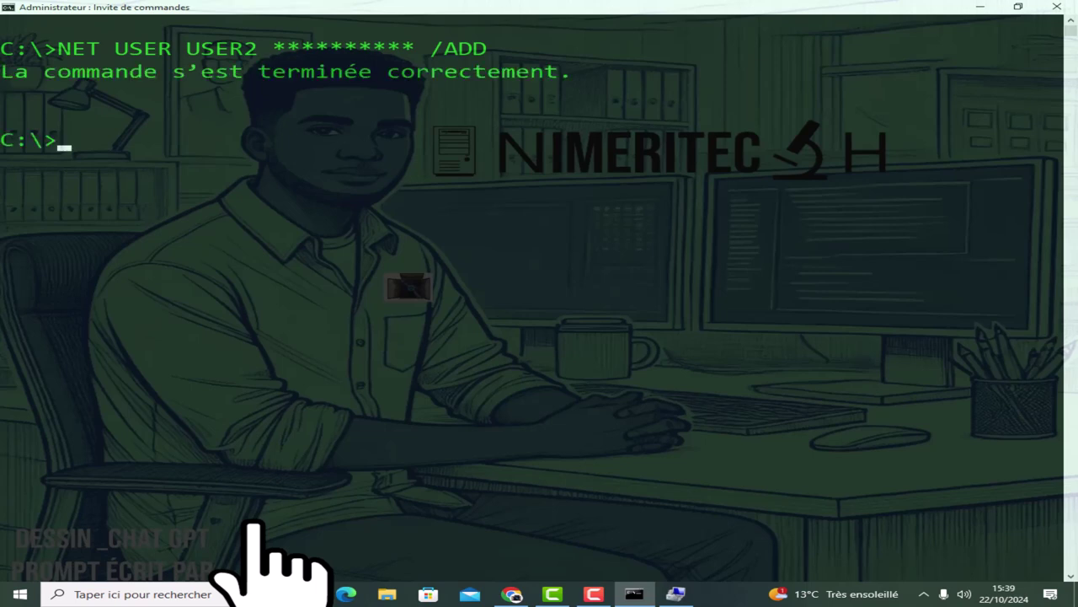
Create the USER3 and USER4 accounts with NET USER … /ADD.
key(Up)
key(Left)
key(Left)
key(Left)
key(Left)
key(Left)
key(Left)
key(Left)
key(Left)
key(Left)
key(Left)
key(Left)
key(Left)
key(Left)
key(Left)
key(Left)
key(Left)
key(BackSpace)
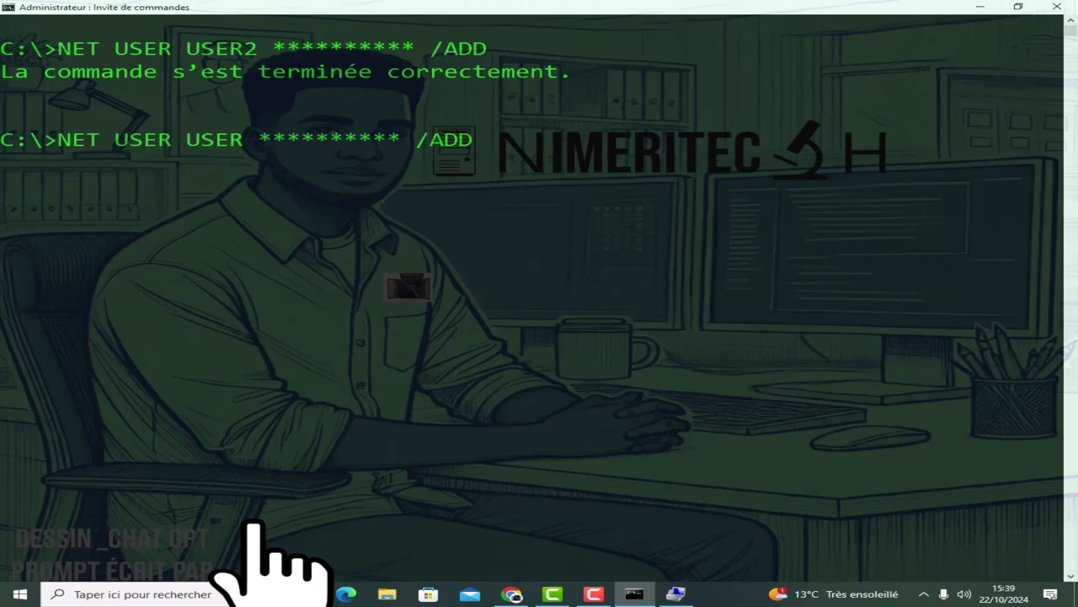
text(3)
key(Return)
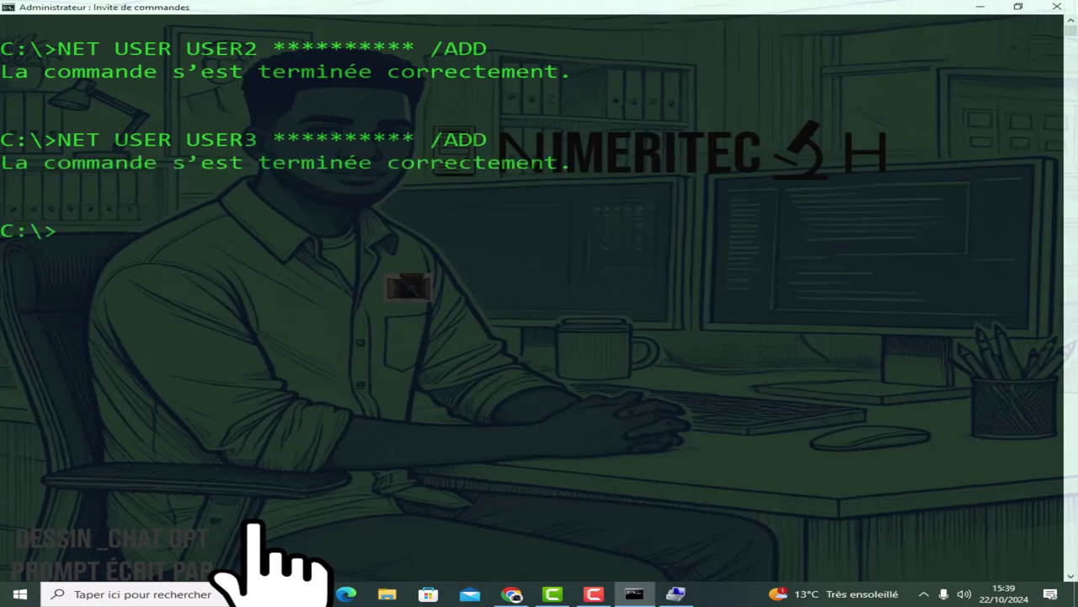
text(NET USER)
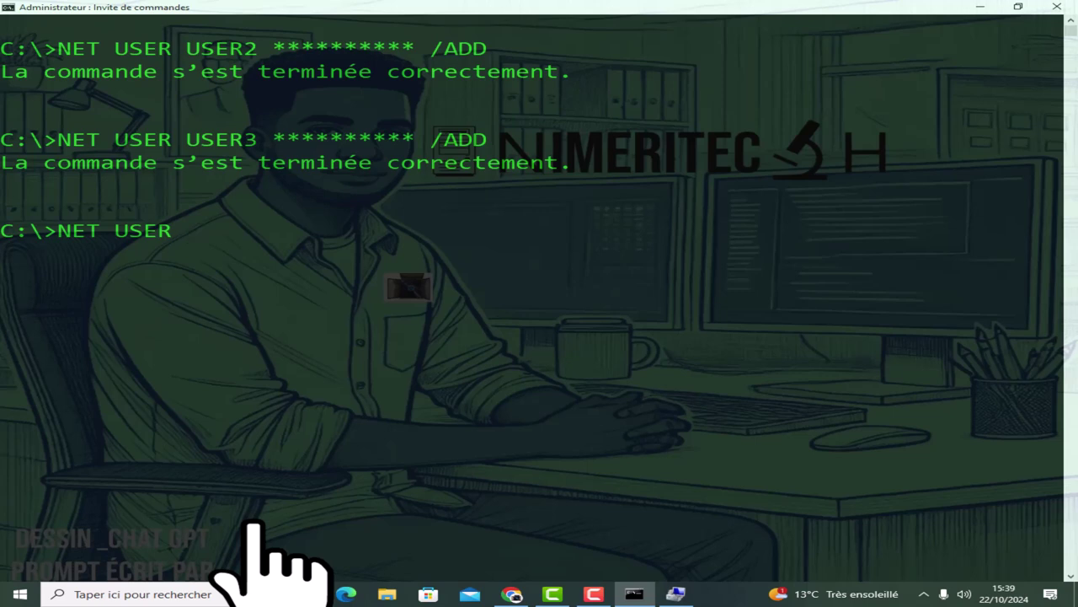
text( USER4 **********)
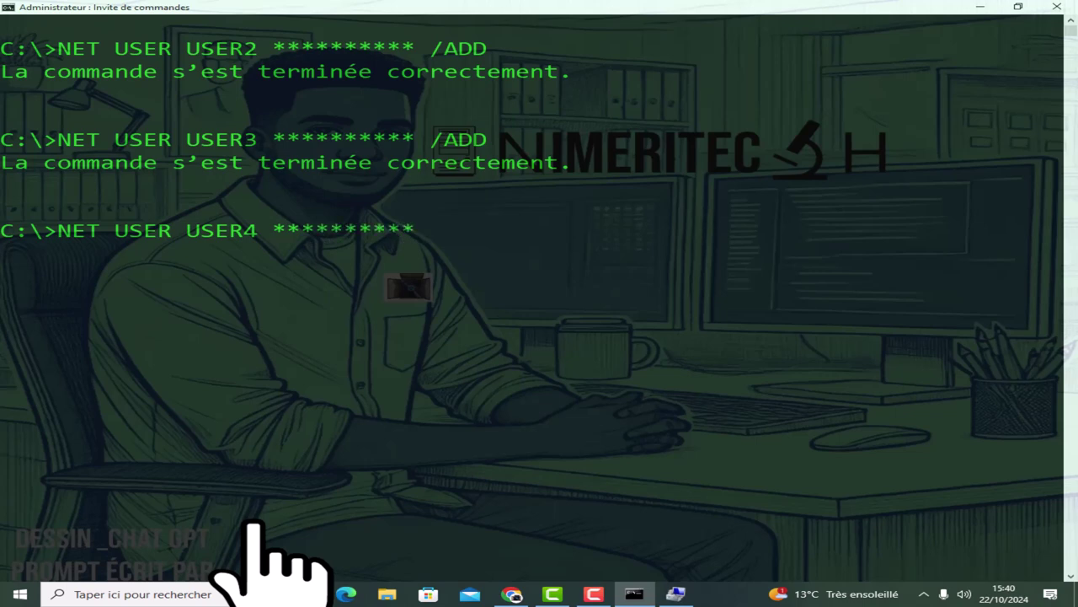
text( /ADD)
key(Return)
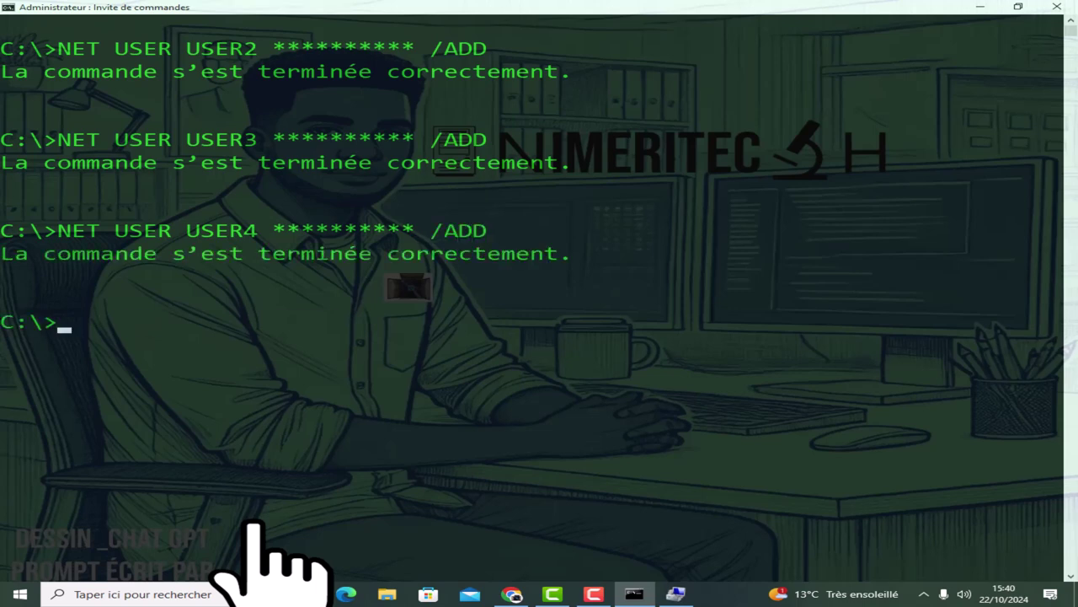
Create the USER5 and USER7 accounts from the recalled NET USER command.
key(Up)
key(Left)
key(Left)
key(Left)
key(Left)
key(Left)
key(Left)
key(Left)
key(Left)
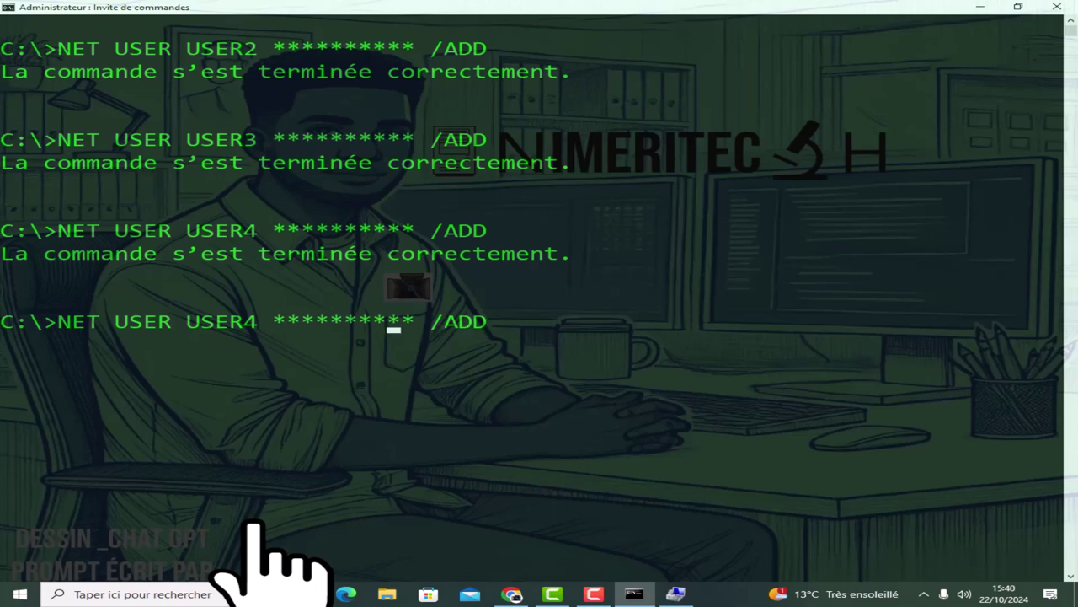
key(Left)
key(Left)
key(BackSpace)
text(5)
key(Return)
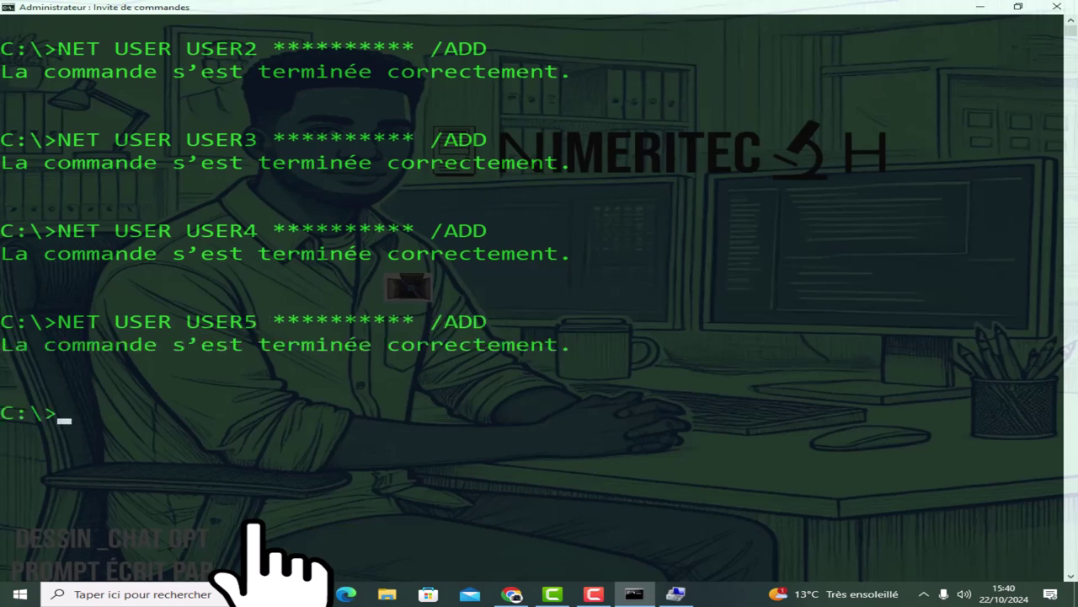
key(Up)
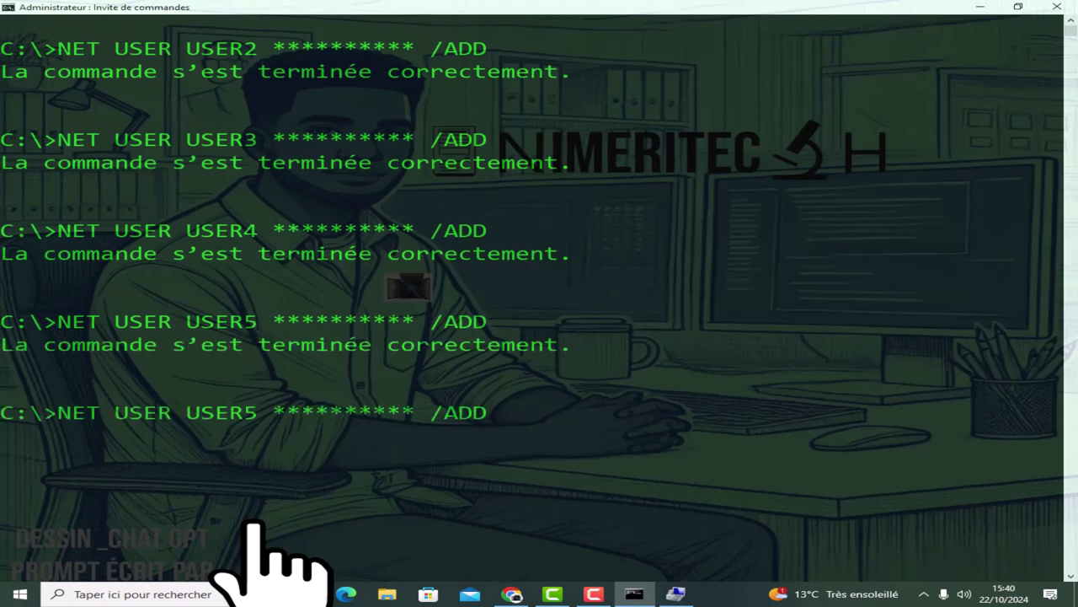
key(Left)
key(Left)
key(Left)
key(Left)
key(Left)
key(Left)
key(Left)
key(Left)
key(Left)
key(Left)
key(Left)
key(Left)
key(Left)
key(Left)
key(Left)
key(Left)
key(BackSpace)
text(7)
key(Return)
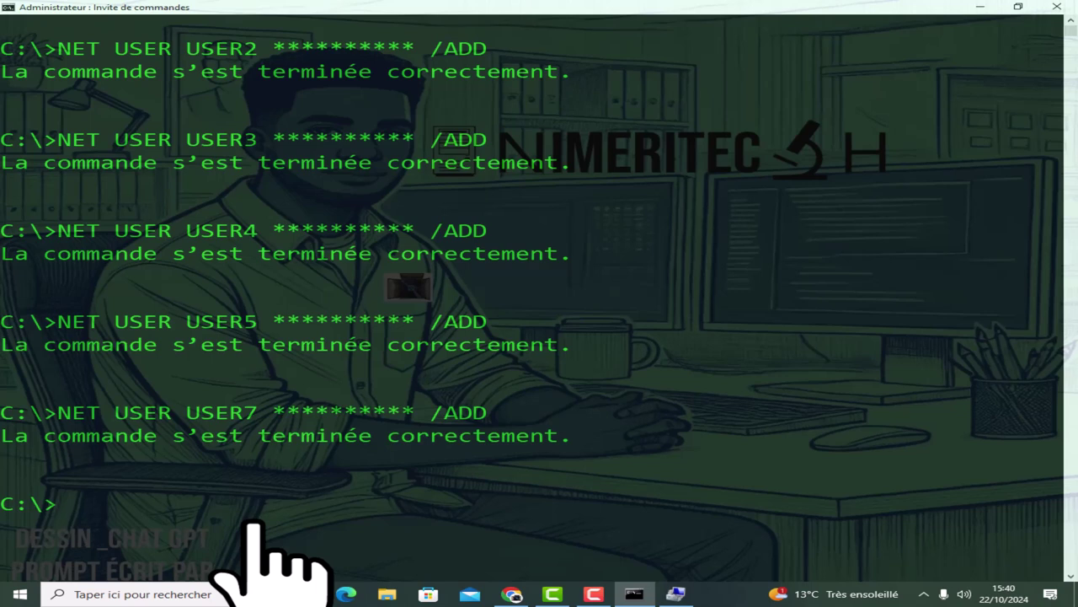
Create the USER6 and USER8 accounts with NET USER … /ADD.
text(U)
key(BackSpace)
text(NET USER)
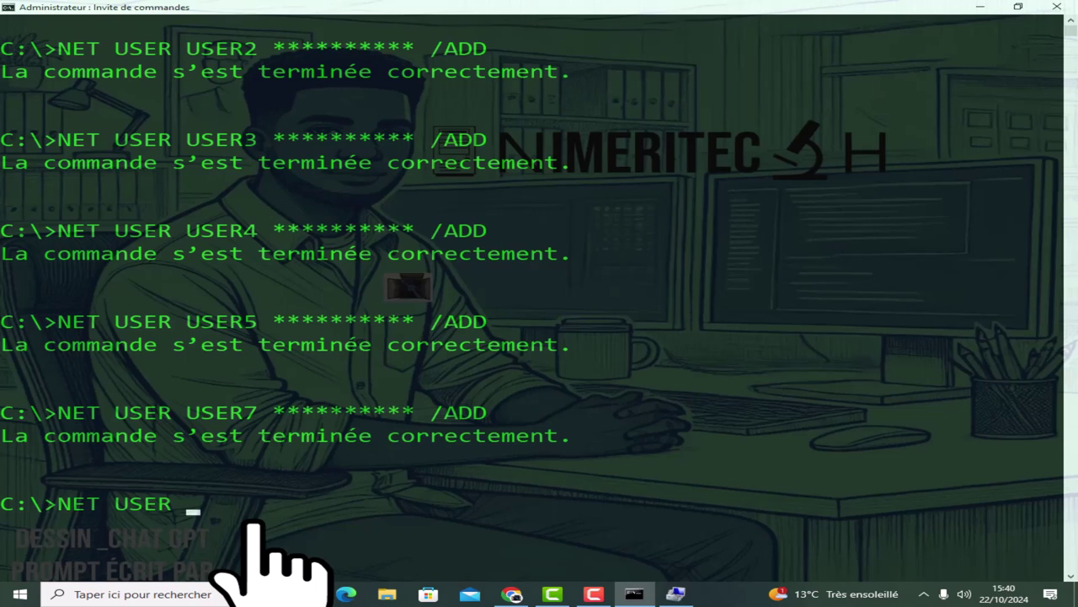
text( USER)
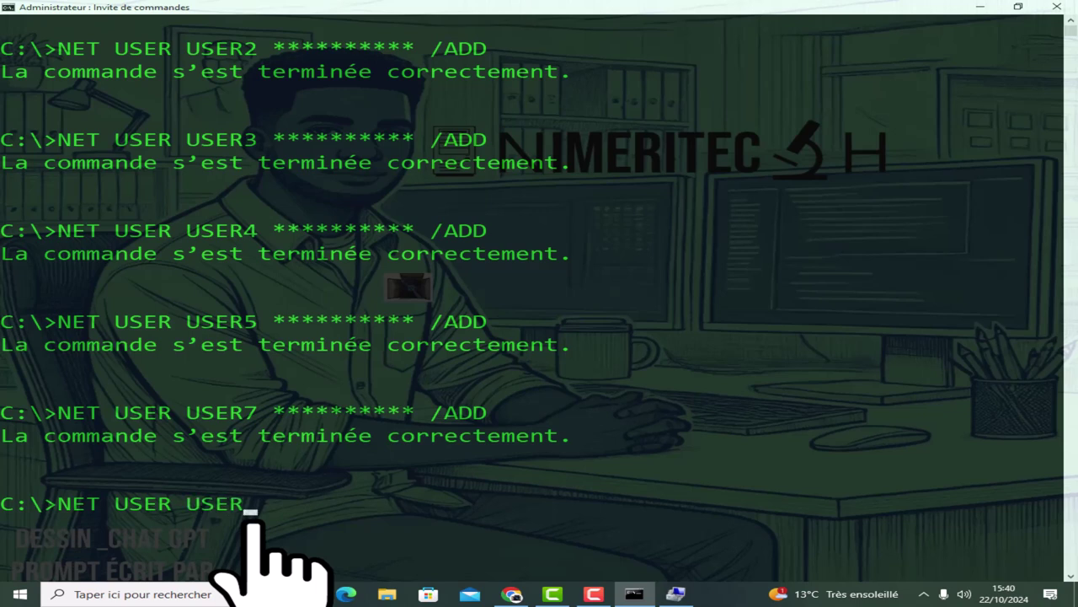
text(6 **********)
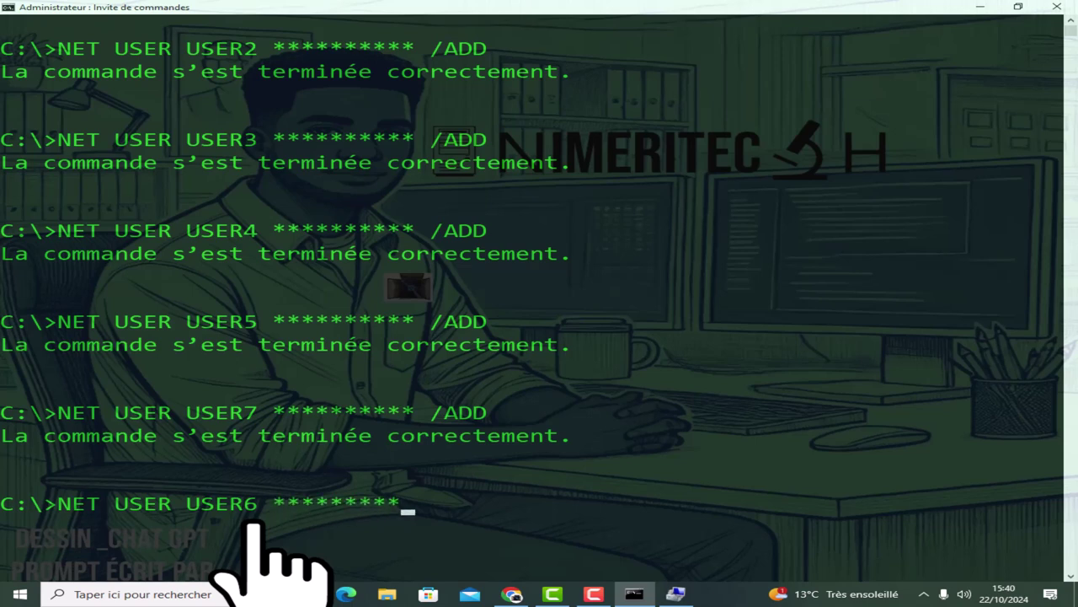
text( /ADD)
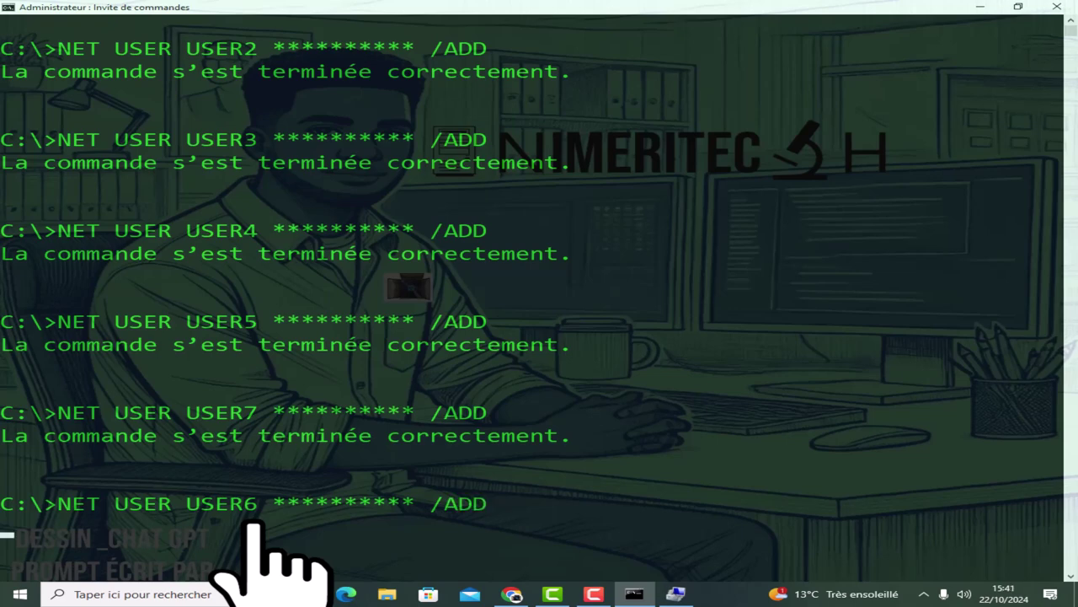
key(Return)
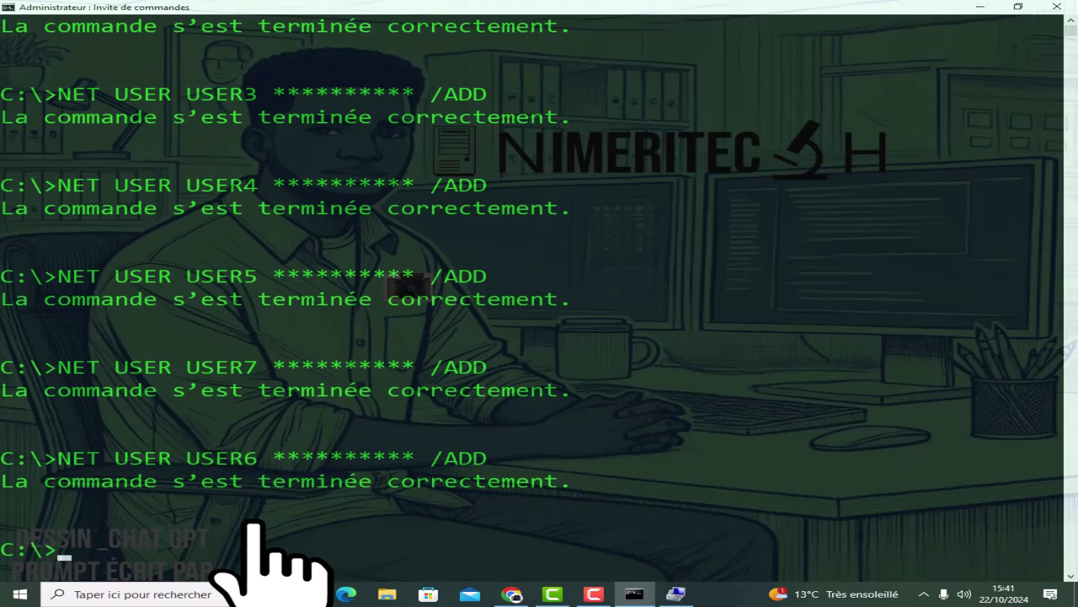
key(Up)
key(Left)
key(Left)
key(Left)
key(Left)
key(Left)
key(Left)
key(Left)
key(Left)
key(Left)
key(Left)
key(Left)
key(Left)
key(Left)
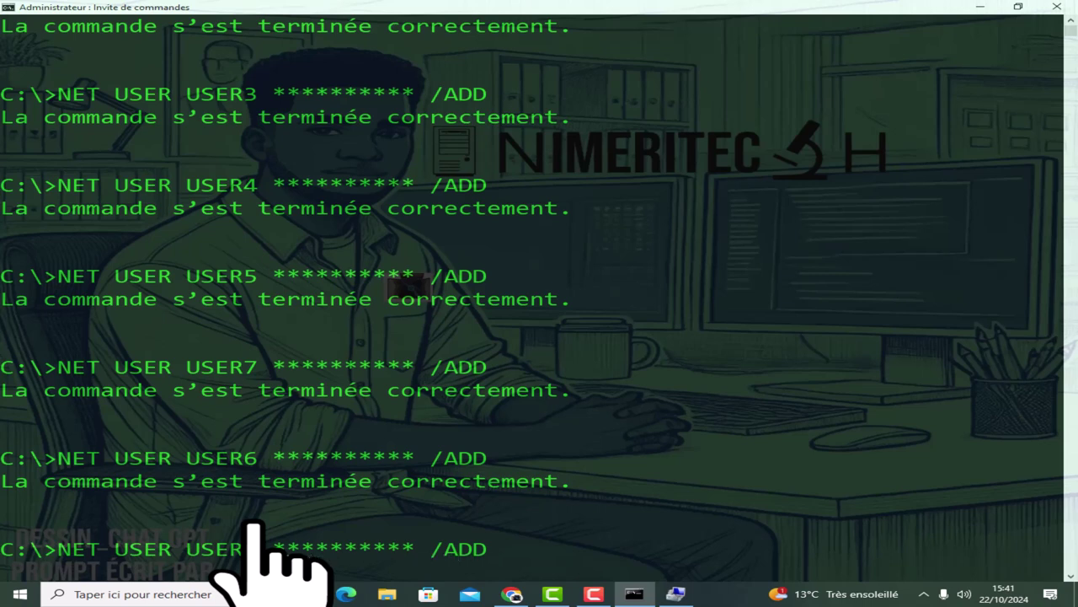
key(BackSpace)
text(8)
key(Return)
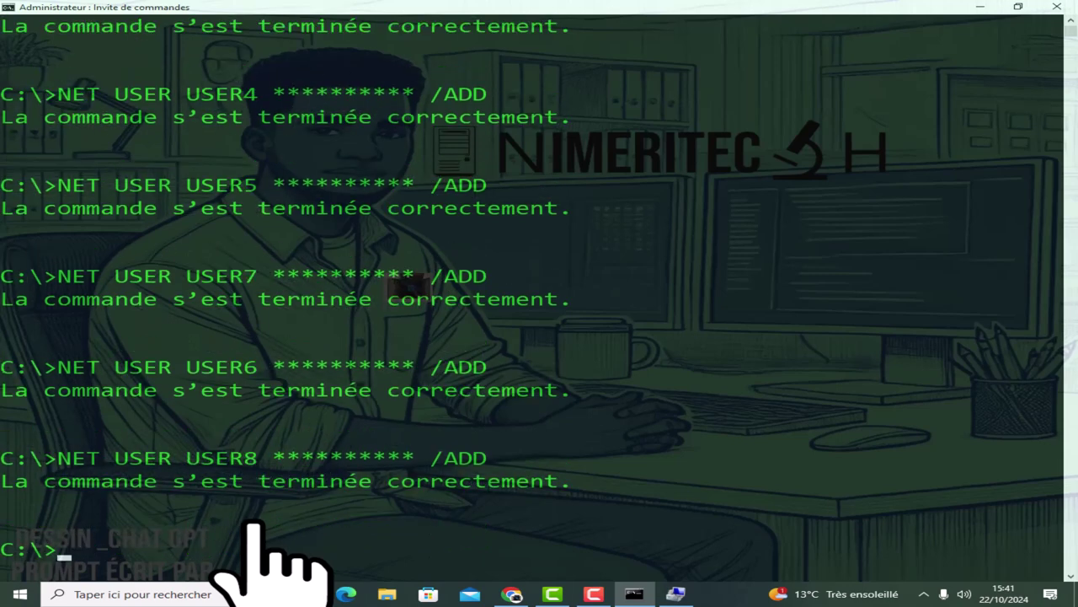
Create the final USER9 and USER10 accounts with NET USER … /ADD.
key(Up)
key(Left)
key(Left)
key(Left)
key(Left)
key(Left)
key(Left)
key(Left)
key(BackSpace)
text(*)
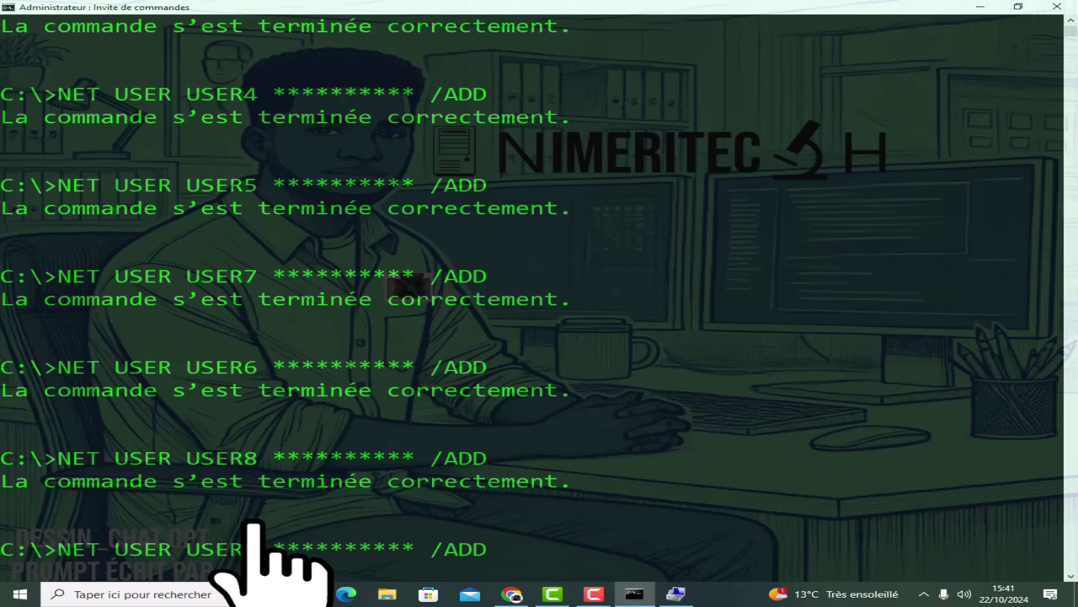
key(BackSpace)
text(*)
key(Return)
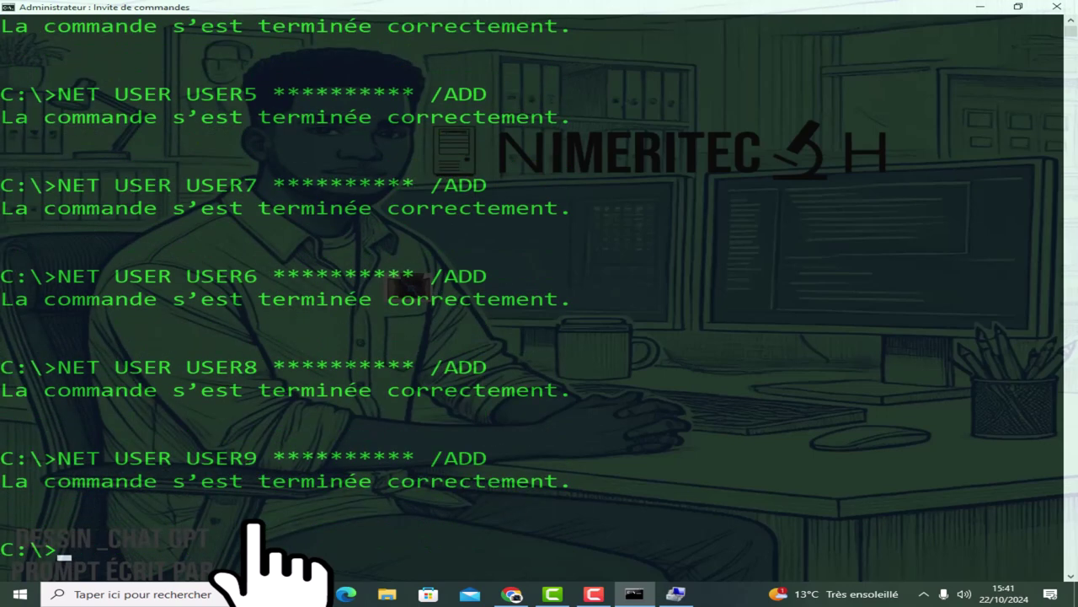
text(NET USER)
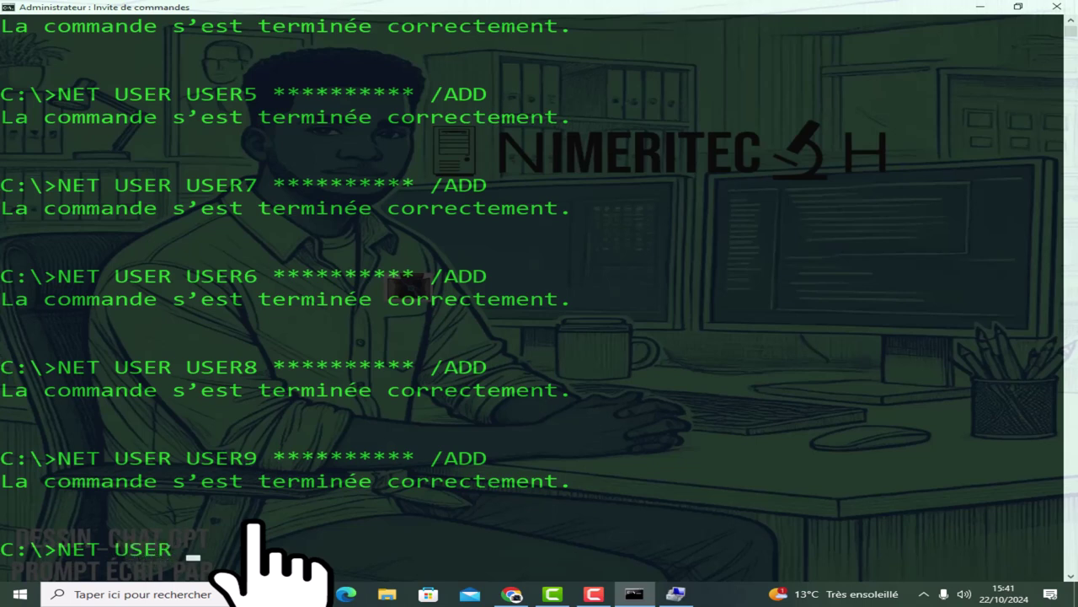
text( USER)
text(10 *****)
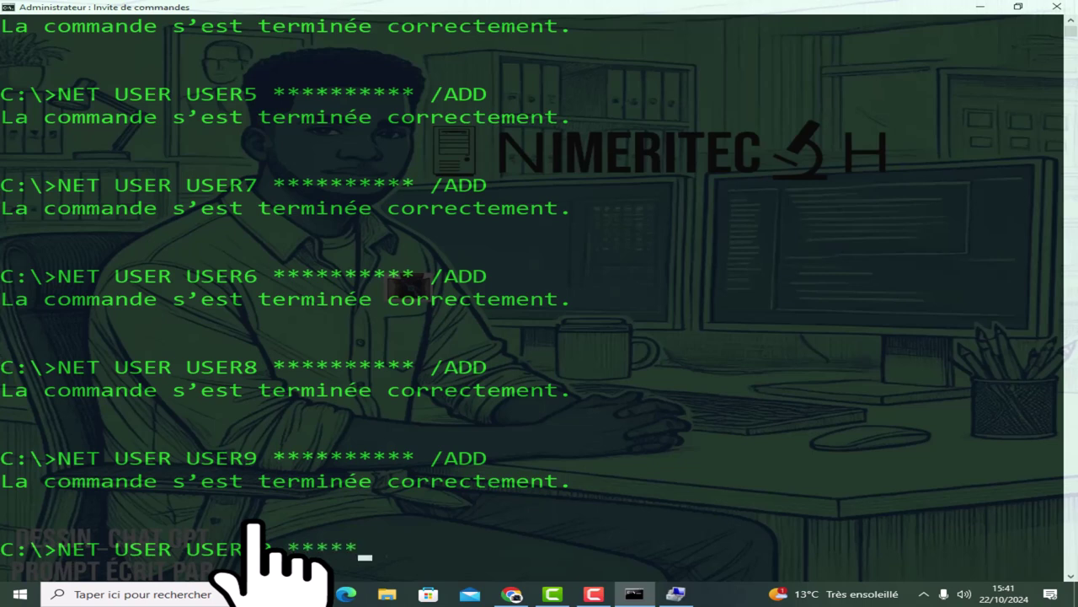
text(*****/)
key(BackSpace)
text(/ADD)
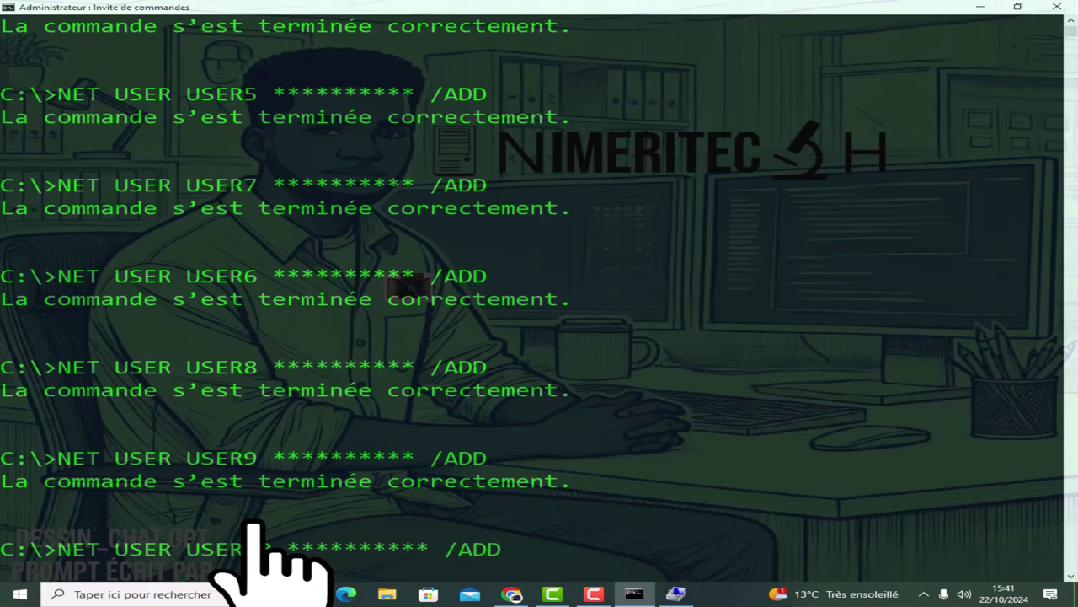
key(Return)
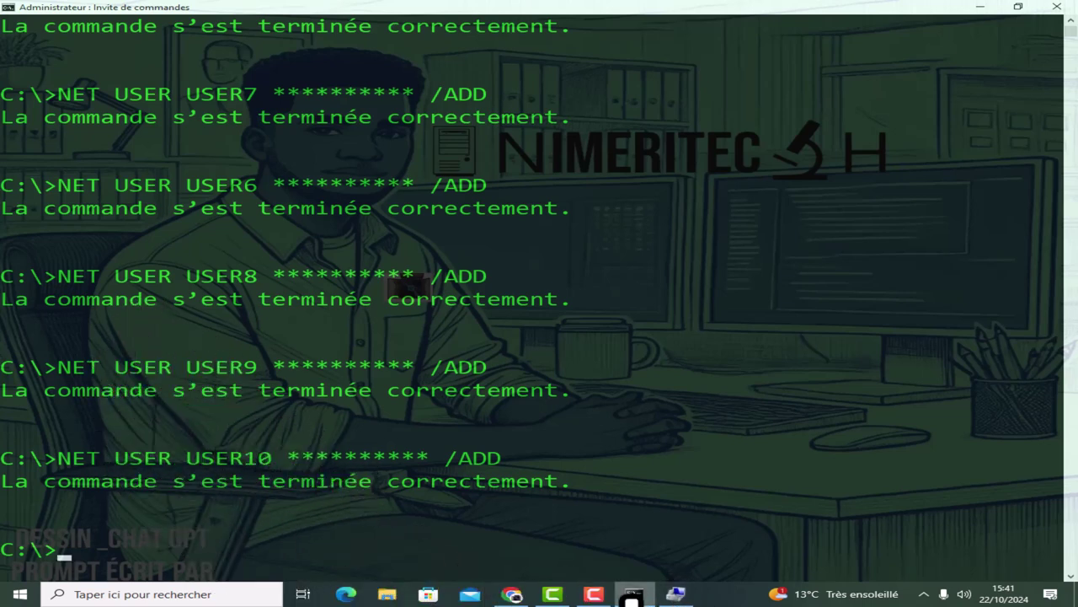
Refresh the Utilisateurs list in Gestion de l'ordinateur with Actualiser.
click(675, 593)
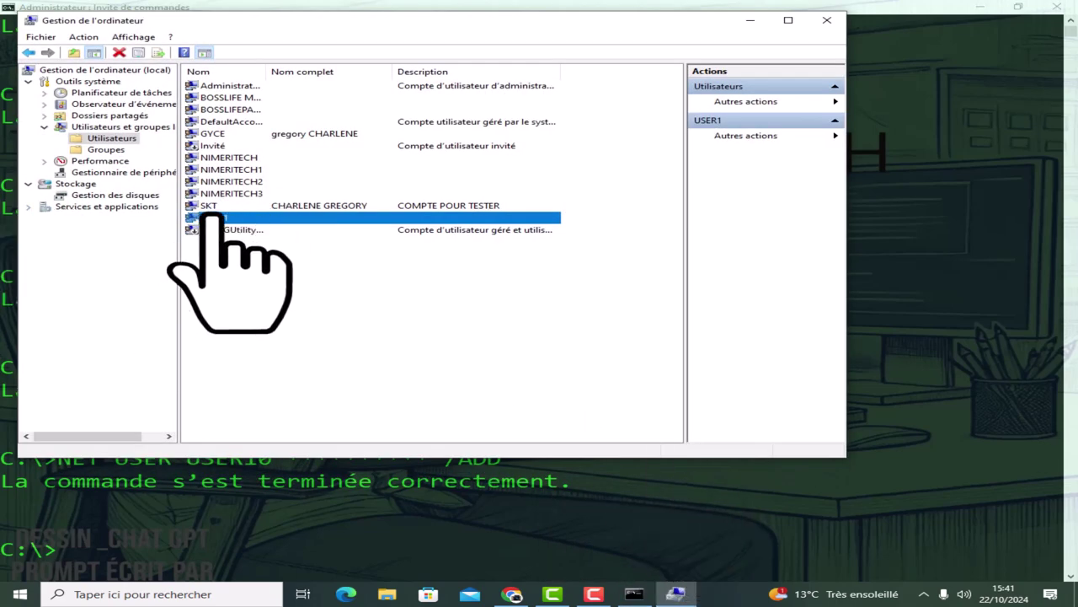
click(106, 138)
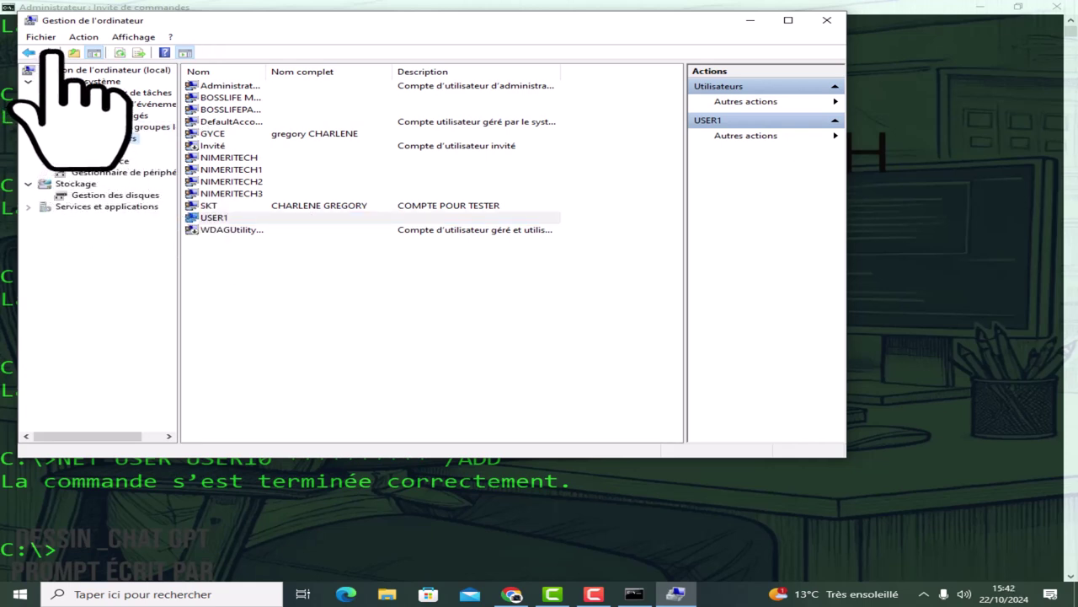
right_click(348, 289)
click(402, 312)
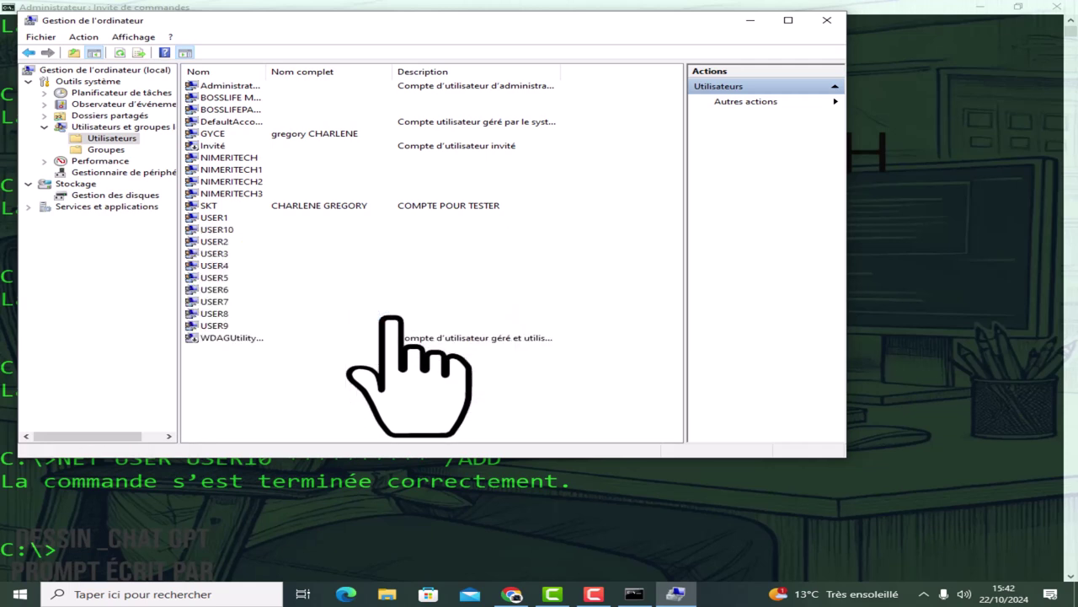
Check each new account USER1 through USER10 in the user list.
click(211, 218)
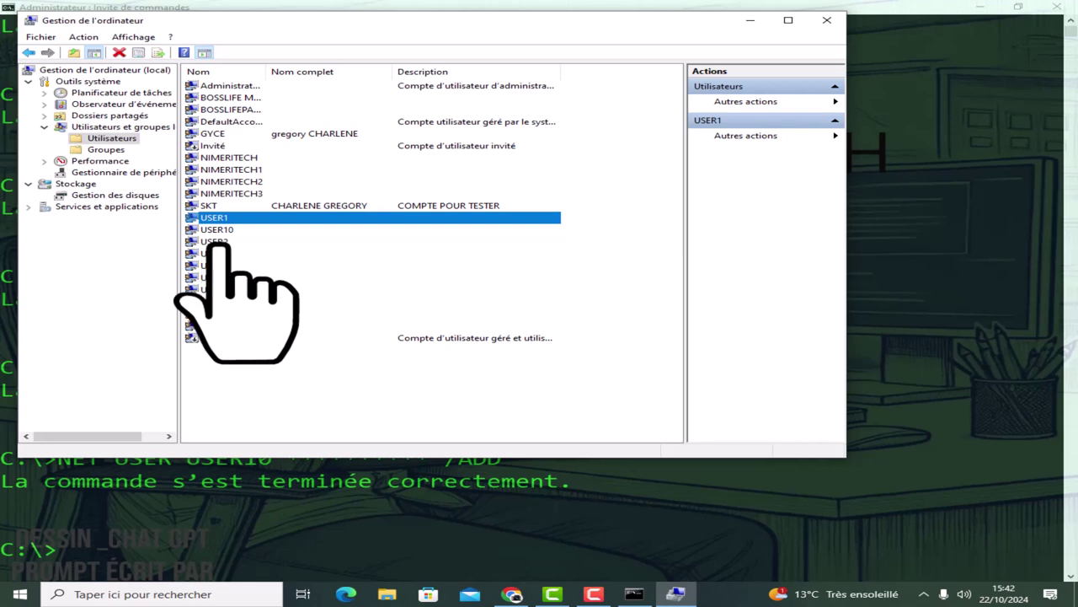
click(215, 242)
click(216, 254)
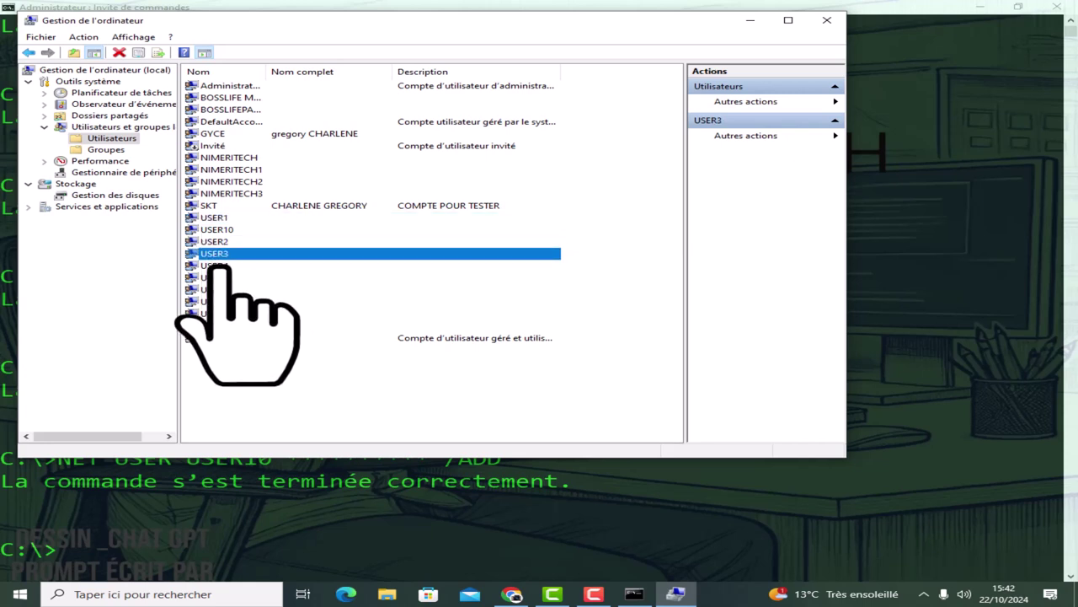
click(217, 266)
click(219, 277)
click(221, 289)
click(222, 301)
click(222, 313)
click(223, 325)
click(225, 229)
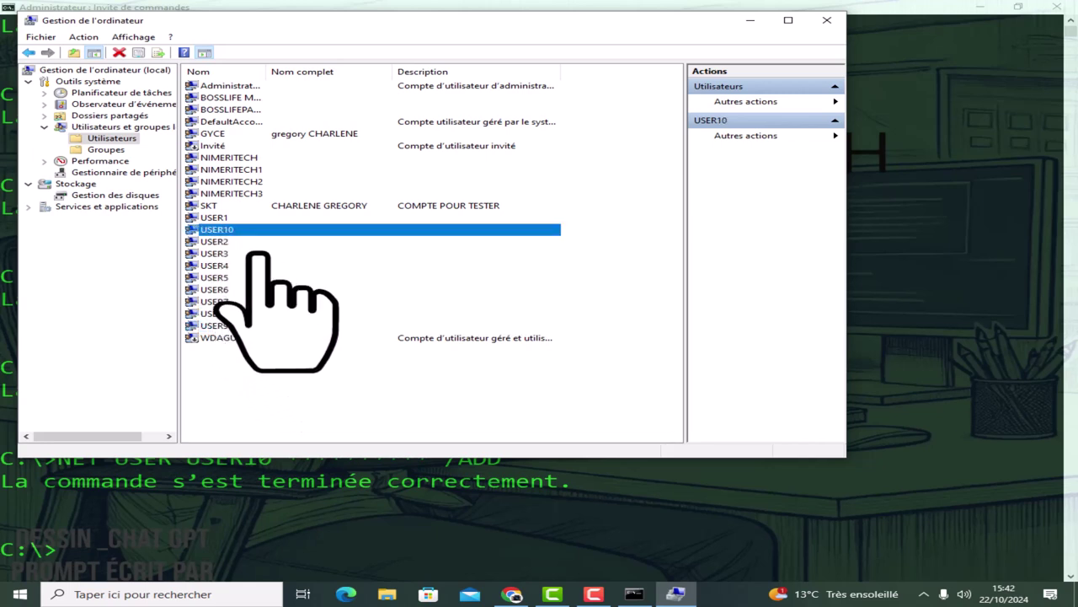
click(310, 571)
Clear the screen, run NET USER, and highlight the USER1–USER9 entries.
text(CL)
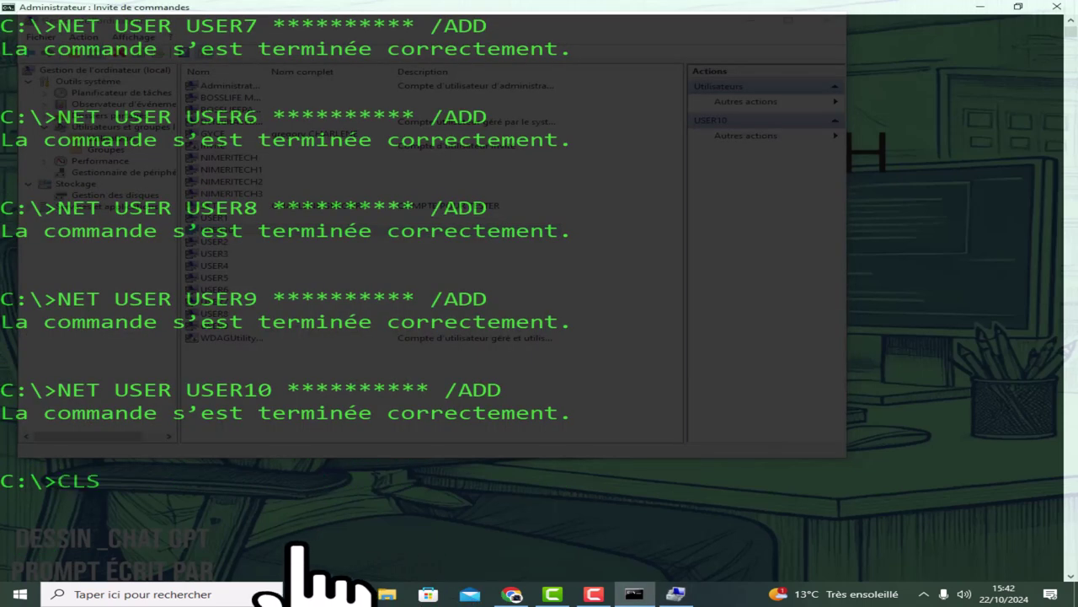
text(S)
key(Return)
text(N)
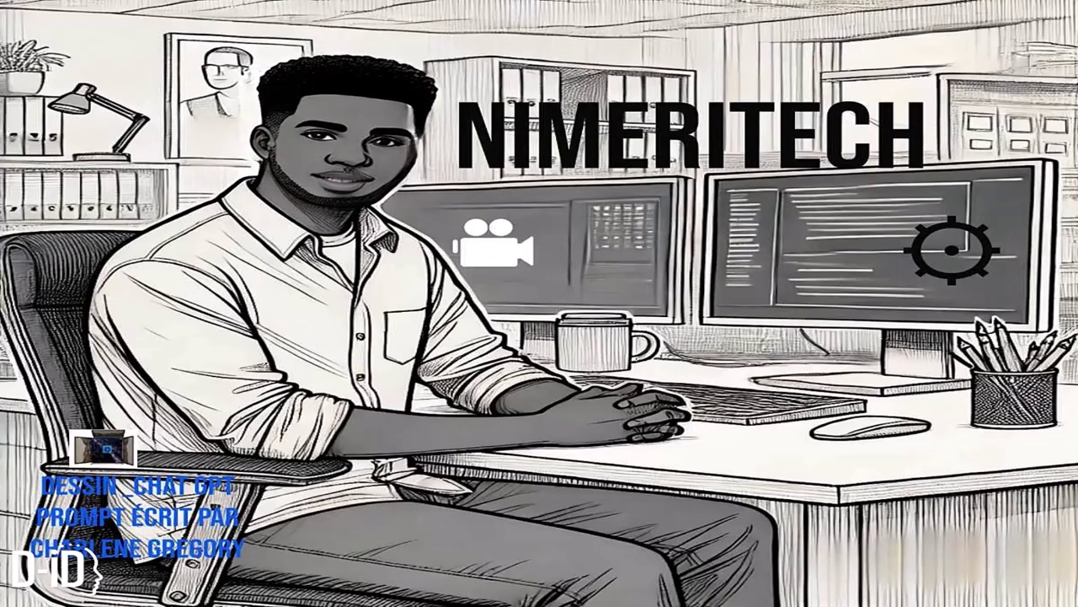
text(ET USER)
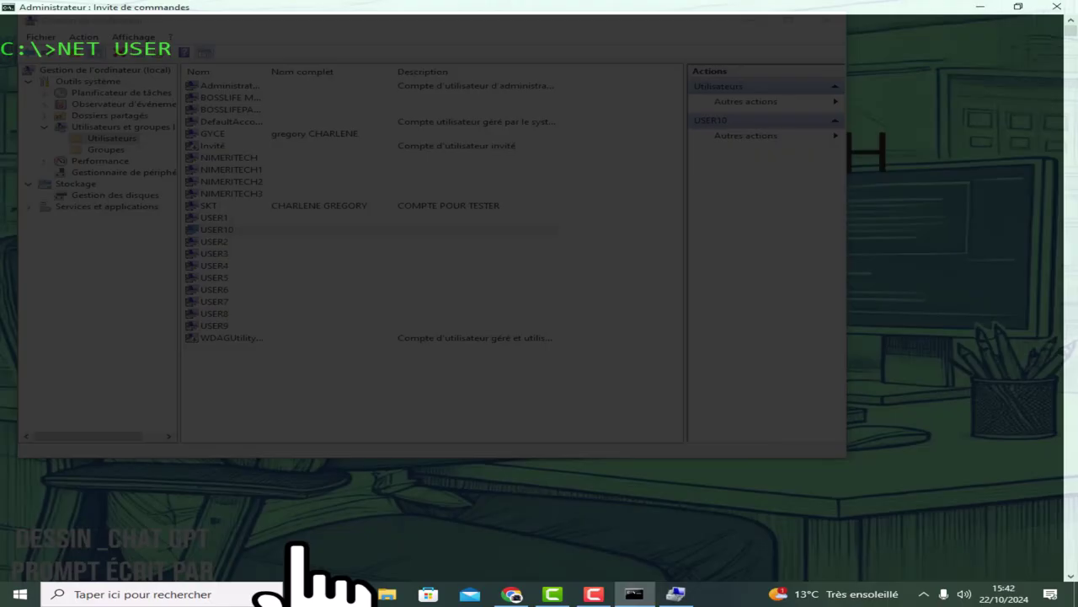
key(Return)
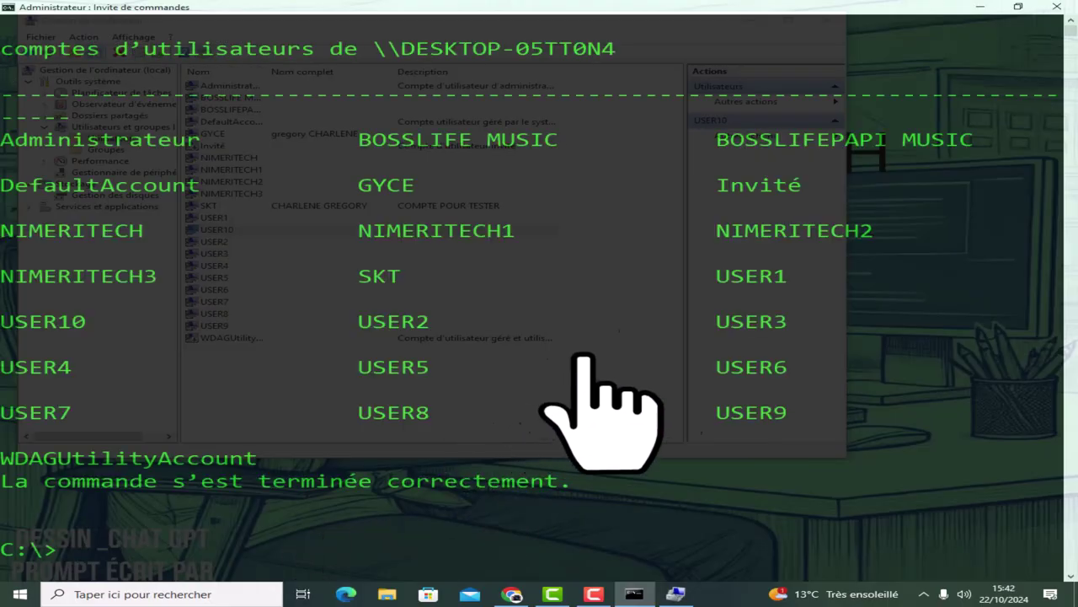
drag(689, 279, 777, 432)
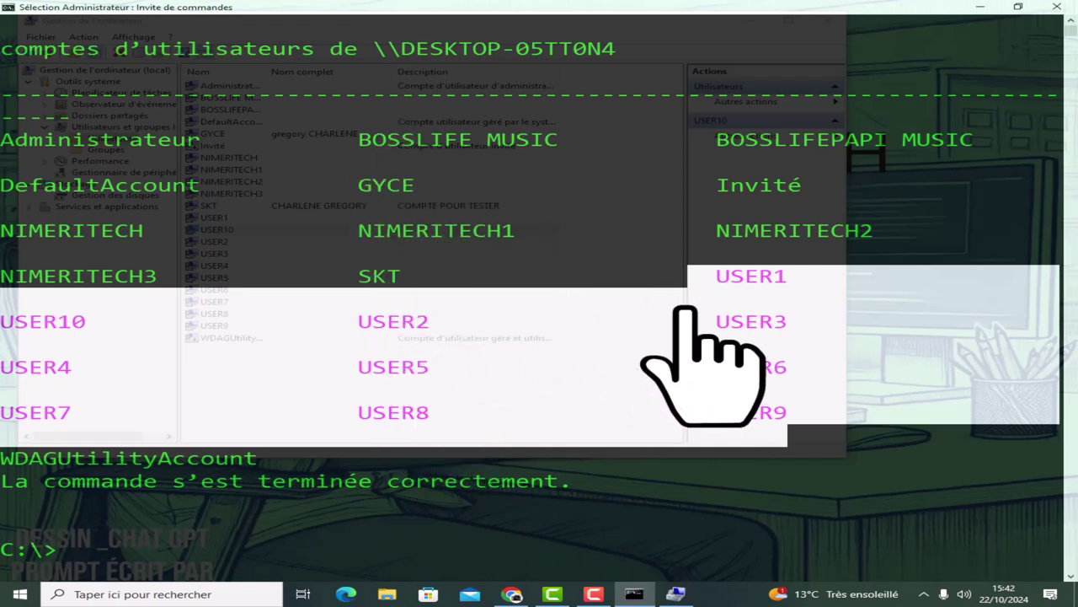
click(851, 457)
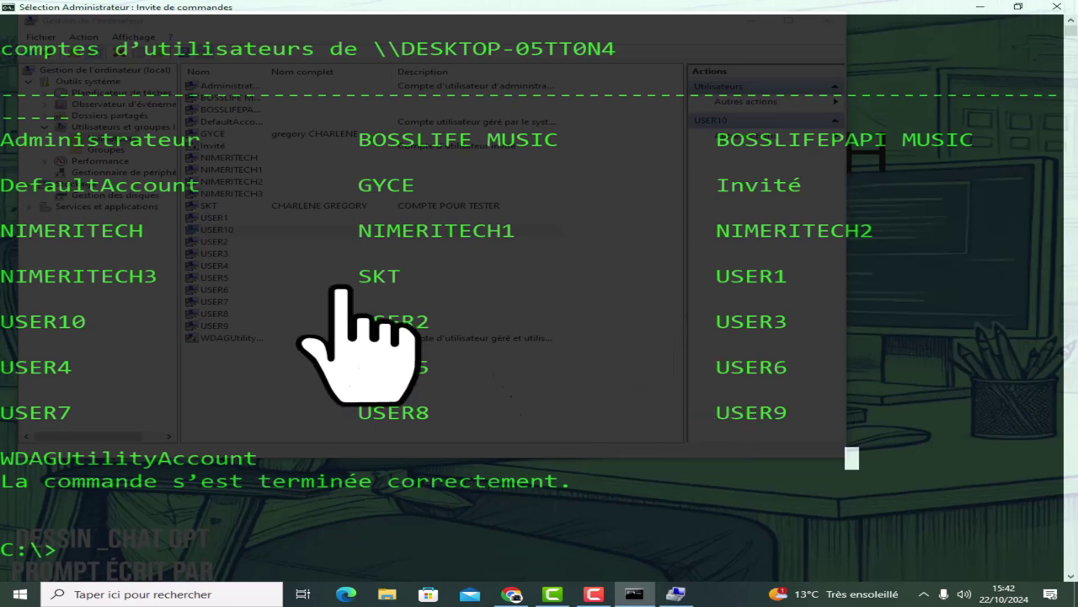
View the Groupes node in Gestion de l'ordinateur, then restore the console.
click(978, 7)
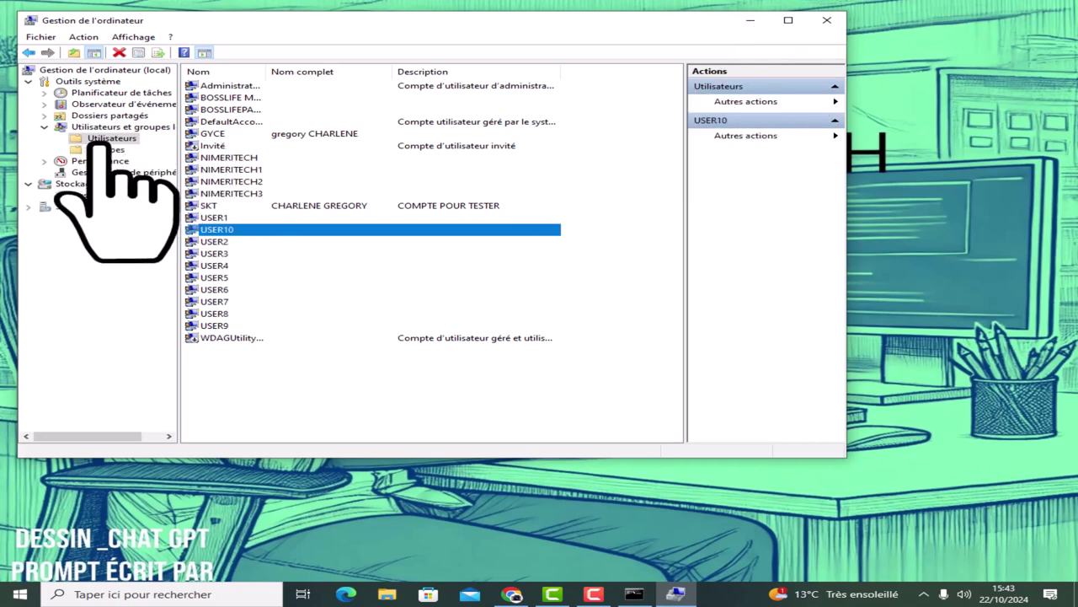
click(106, 149)
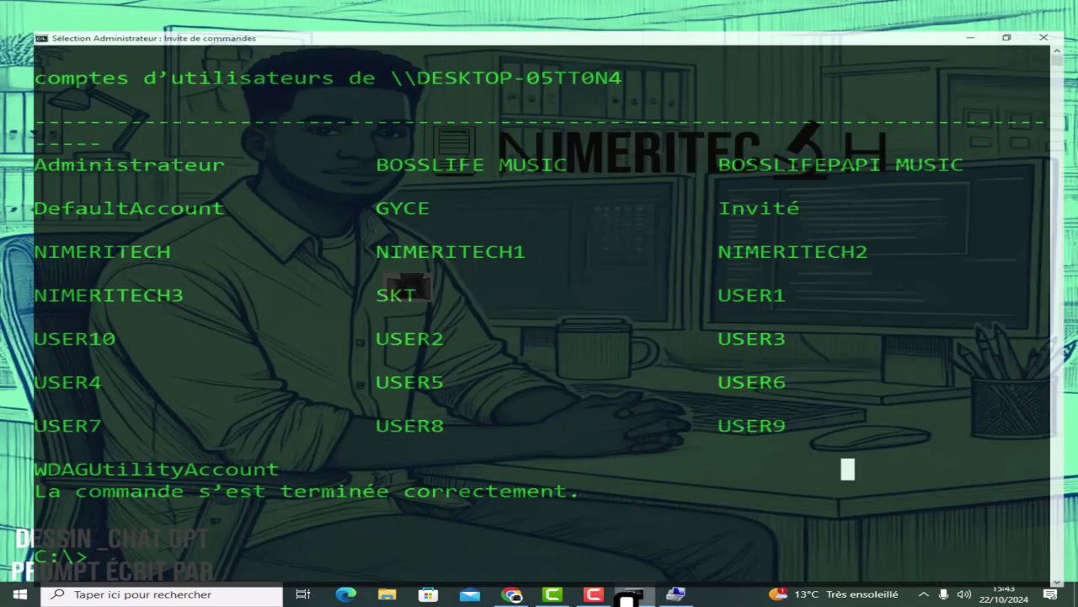
click(632, 589)
Clear the screen and run NET LOCALGROUP TECH_ADMINISTRATORS /ADD, fixing the underscore.
text(CLS)
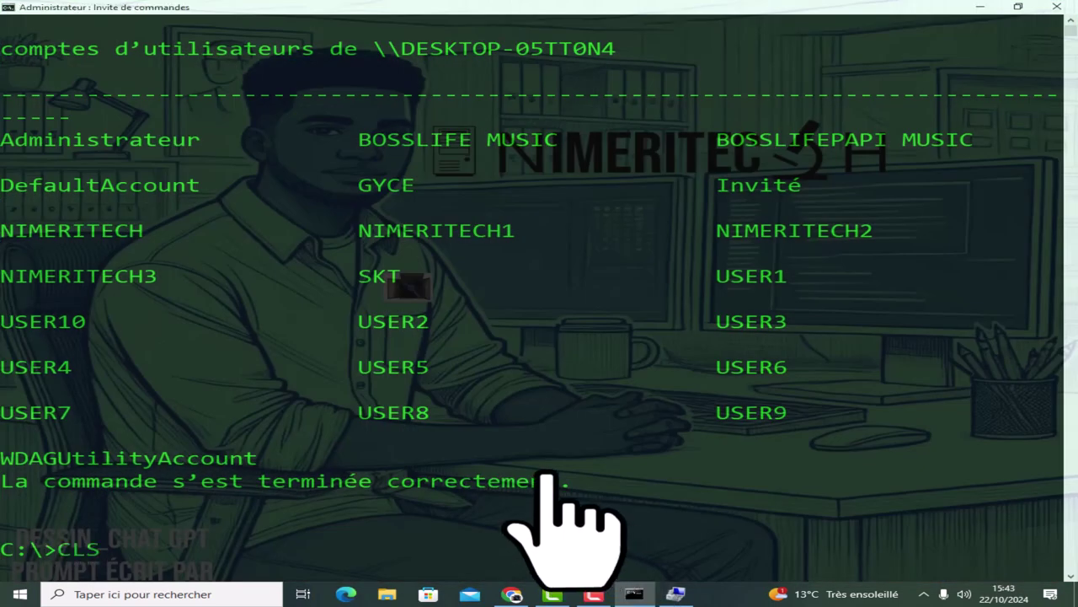
key(Return)
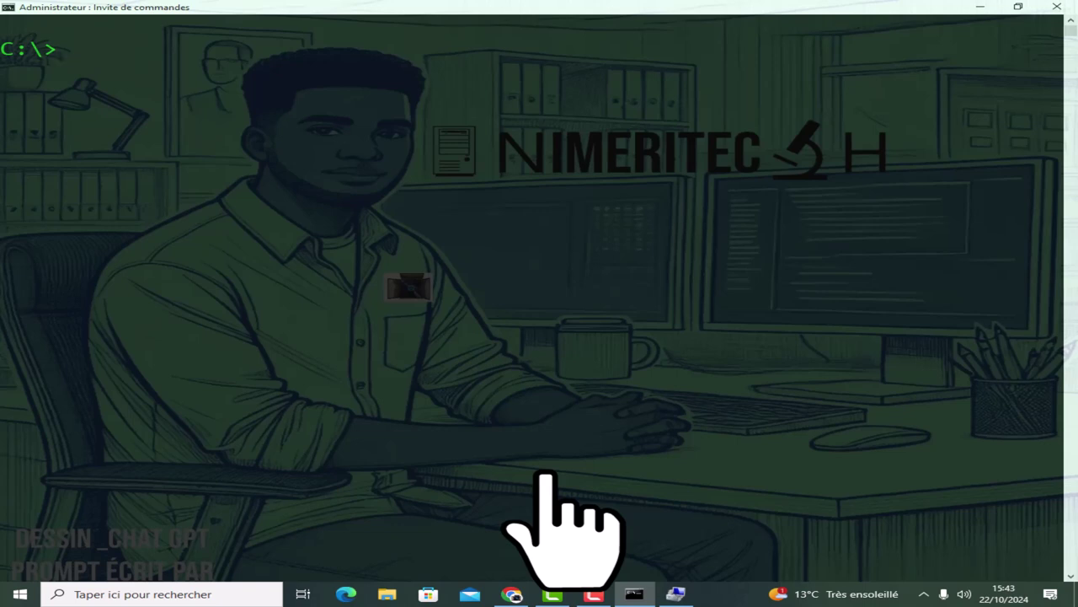
text(NET LOCAM)
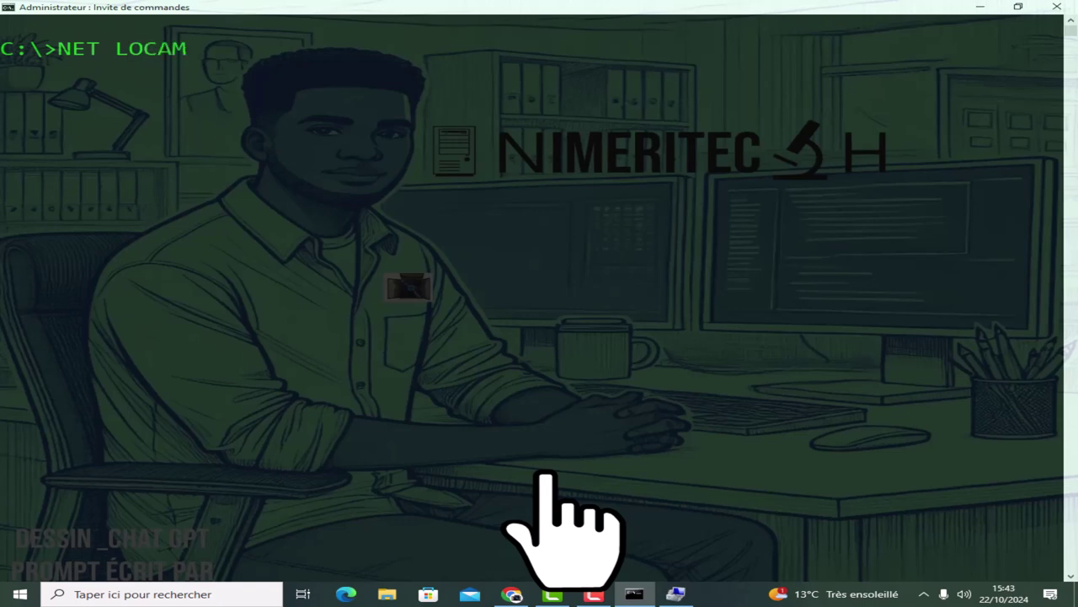
key(BackSpace)
text(LGROUP)
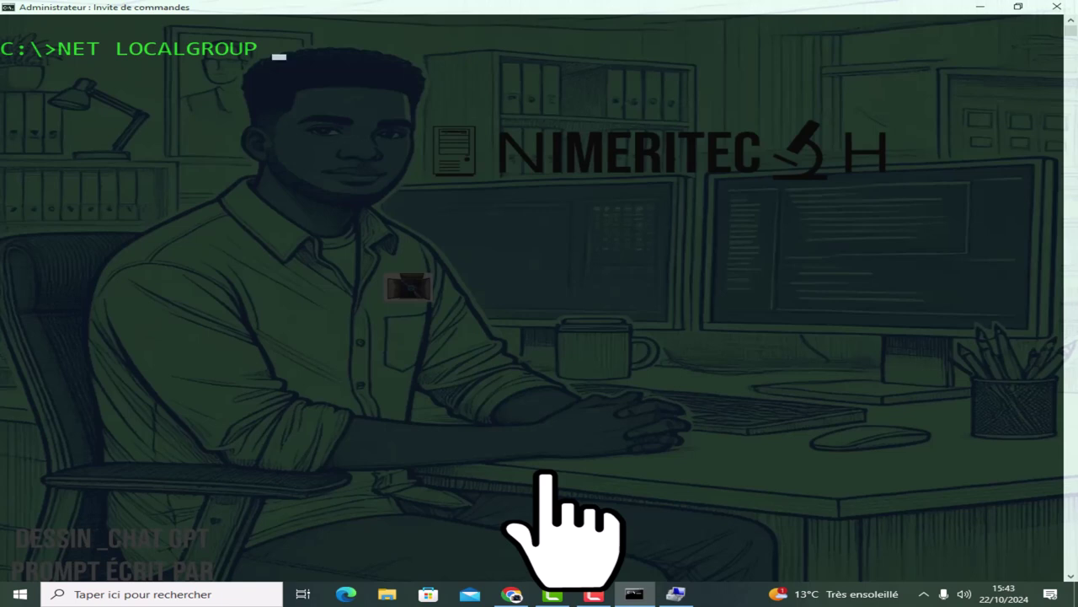
text(TECH A)
text(DMINIST)
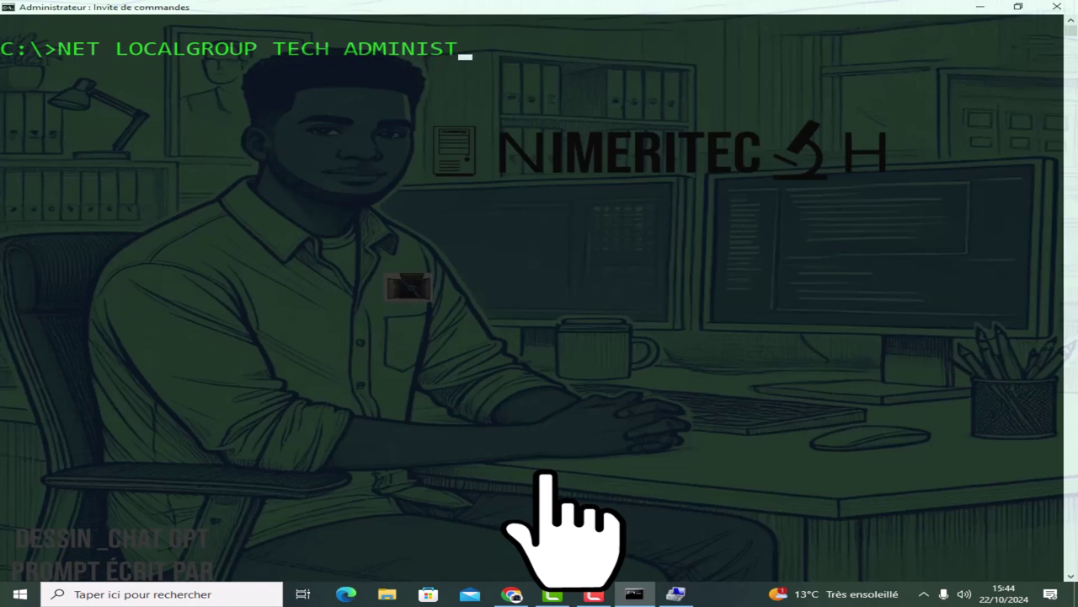
text(RATORS)
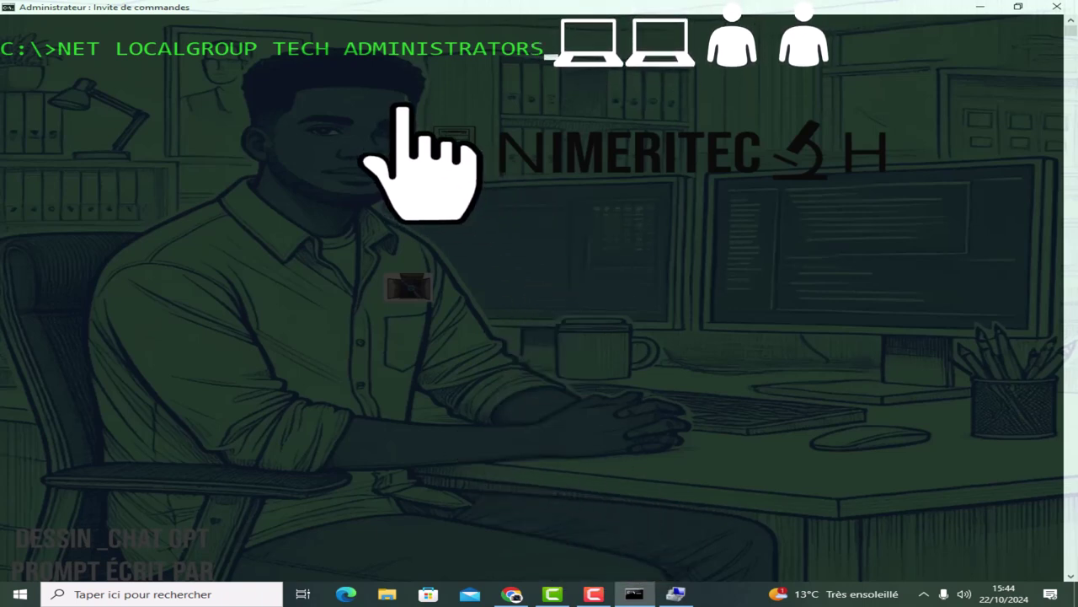
click(450, 95)
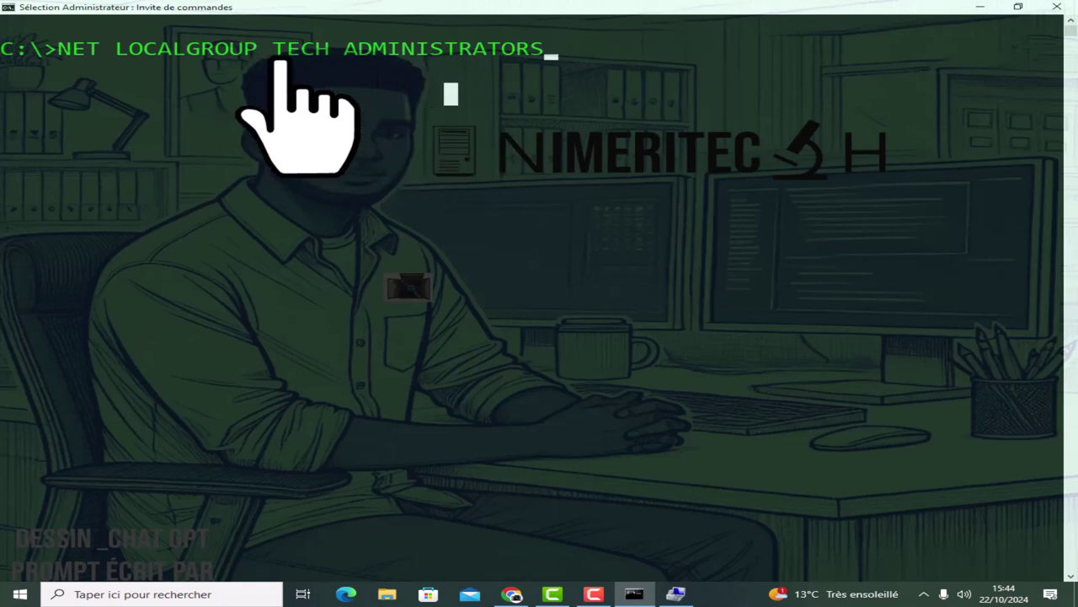
key(Escape)
key(BackSpace)
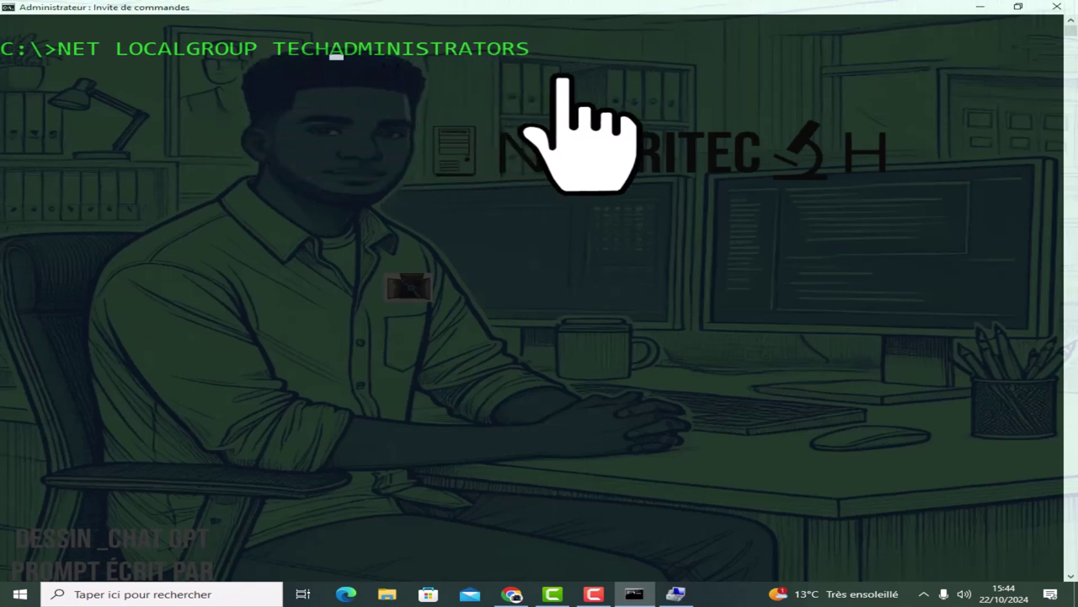
text(_)
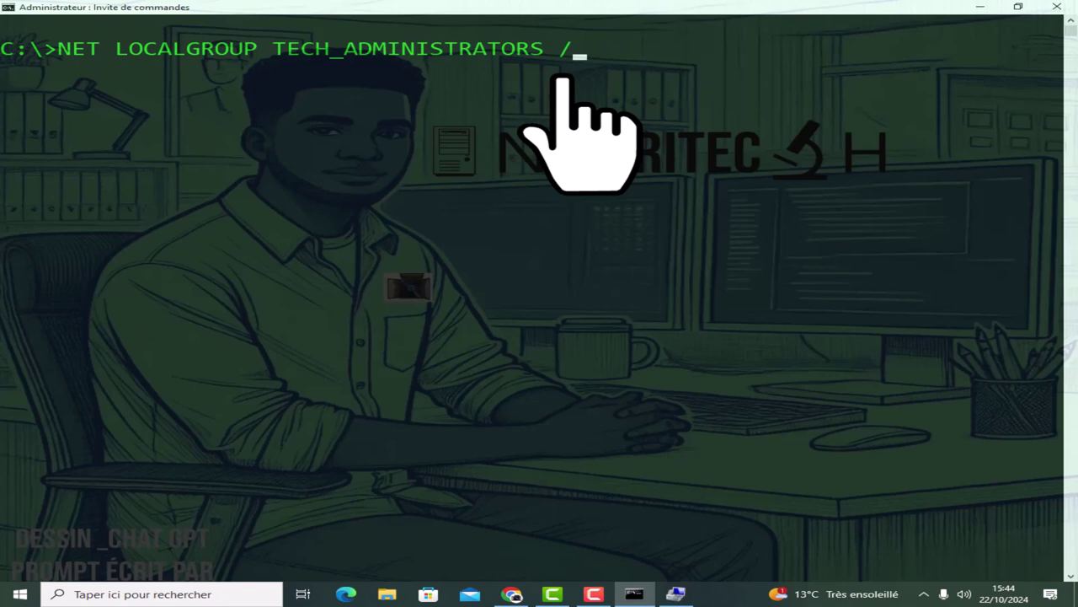
text(ADD)
key(Return)
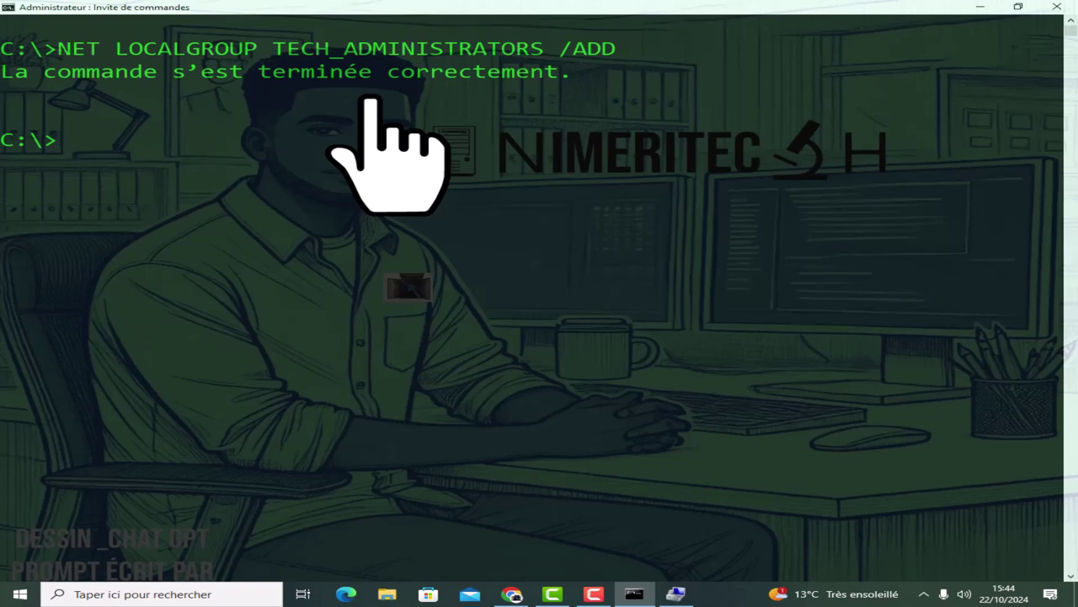
Create the TECH local group from the recalled NET LOCALGROUP command.
key(Up)
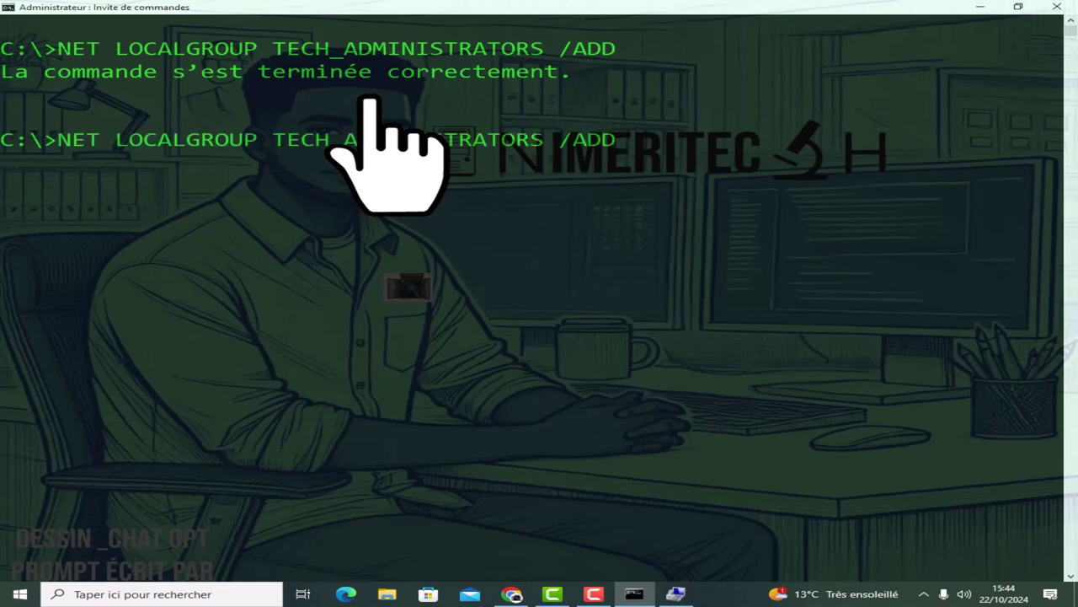
key(Left)
key(Left)
key(Left)
key(Left)
key(Left)
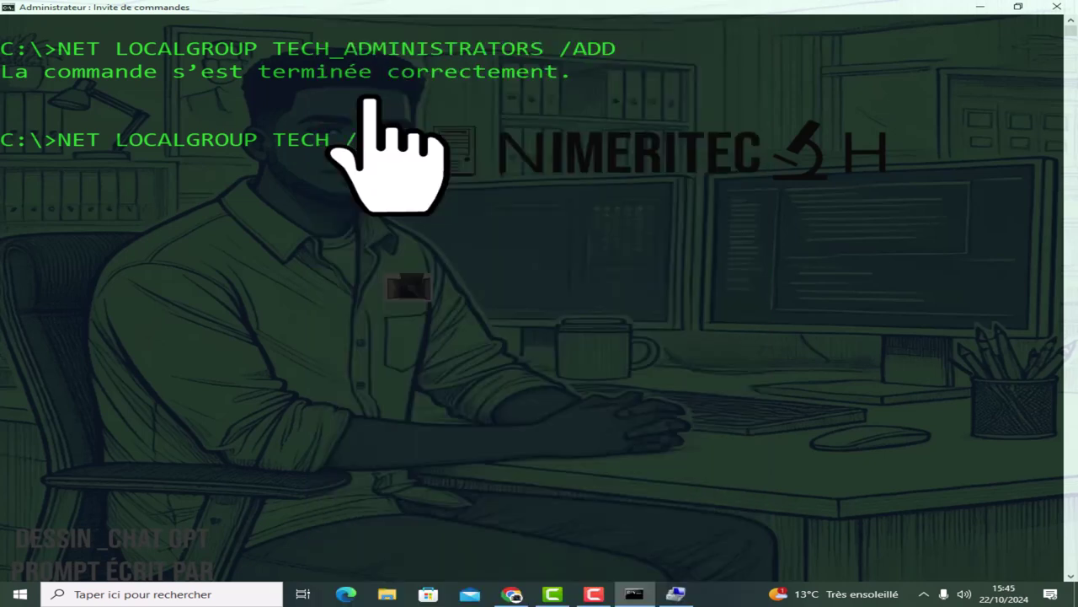
key(Return)
Run NET LOCALGROUP and highlight TECH and TECH_ADMINISTRATORS in the list.
text(NET LO)
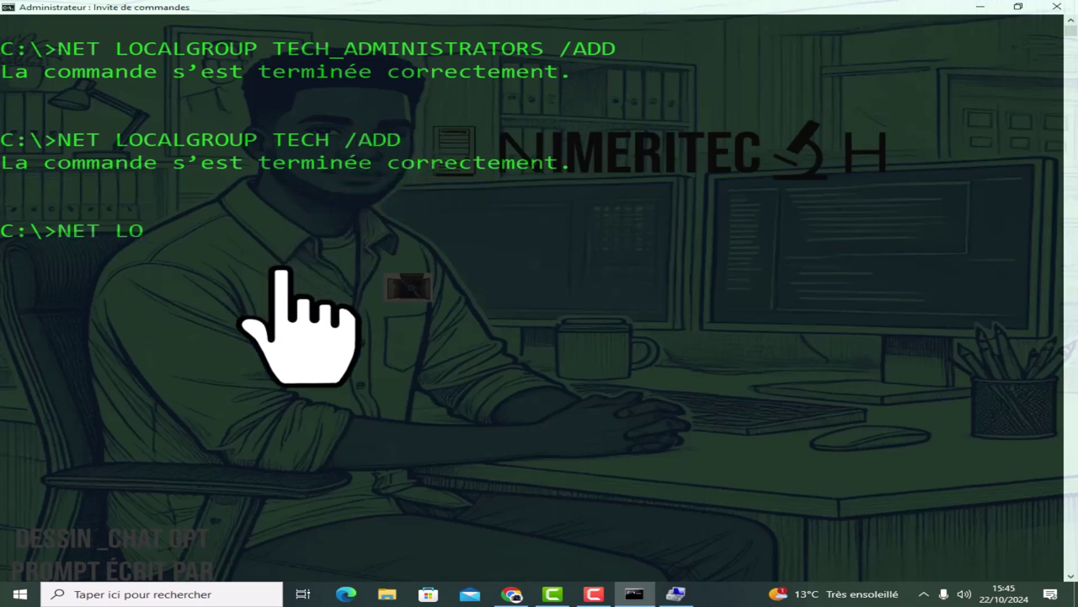
text(CALGROU)
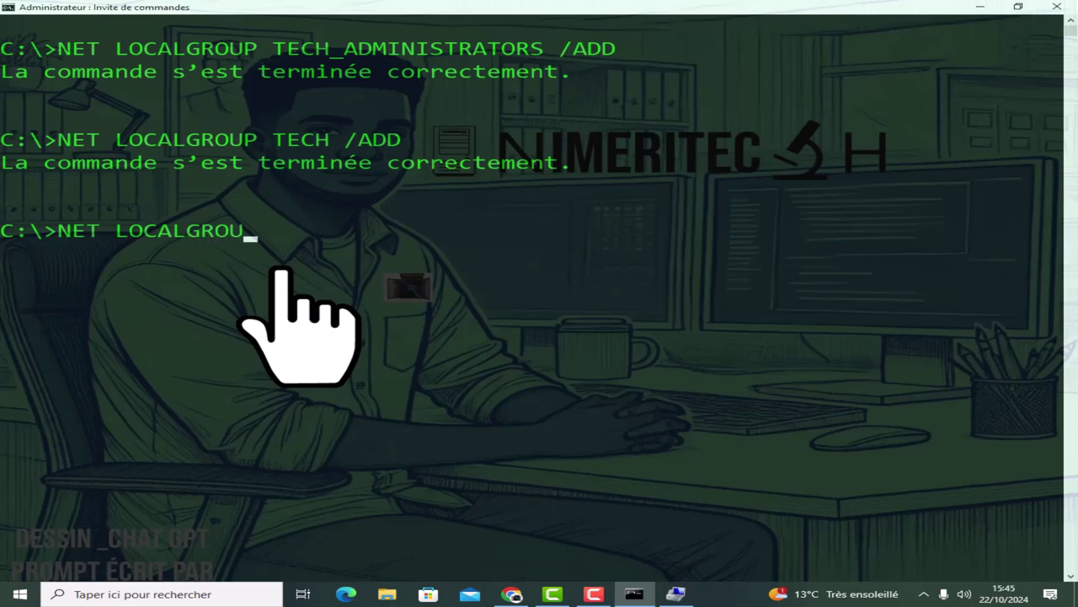
text(P)
key(Return)
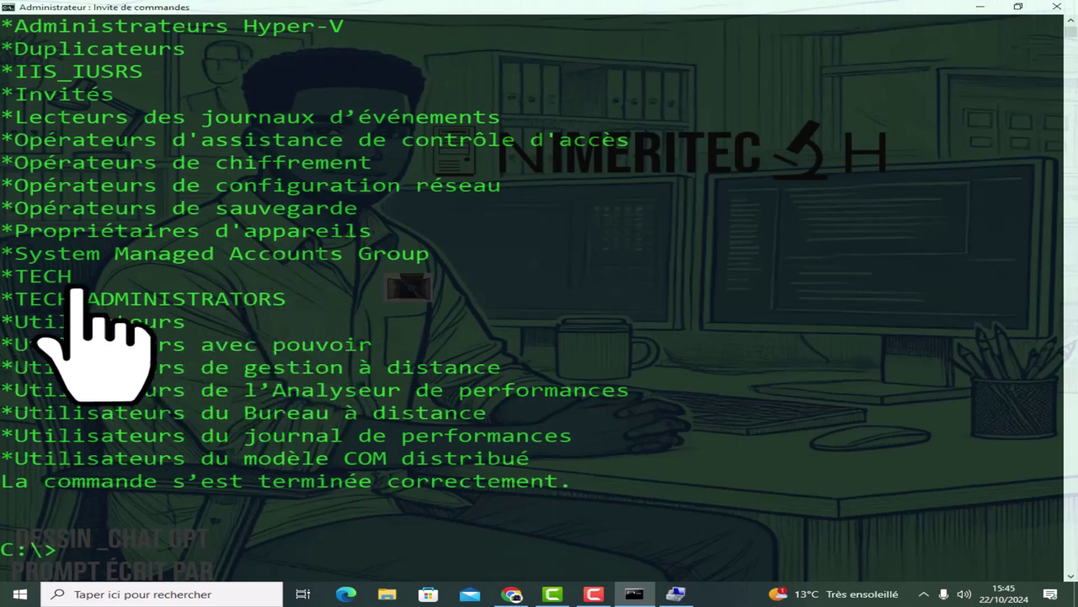
drag(17, 278, 71, 278)
drag(15, 298, 290, 303)
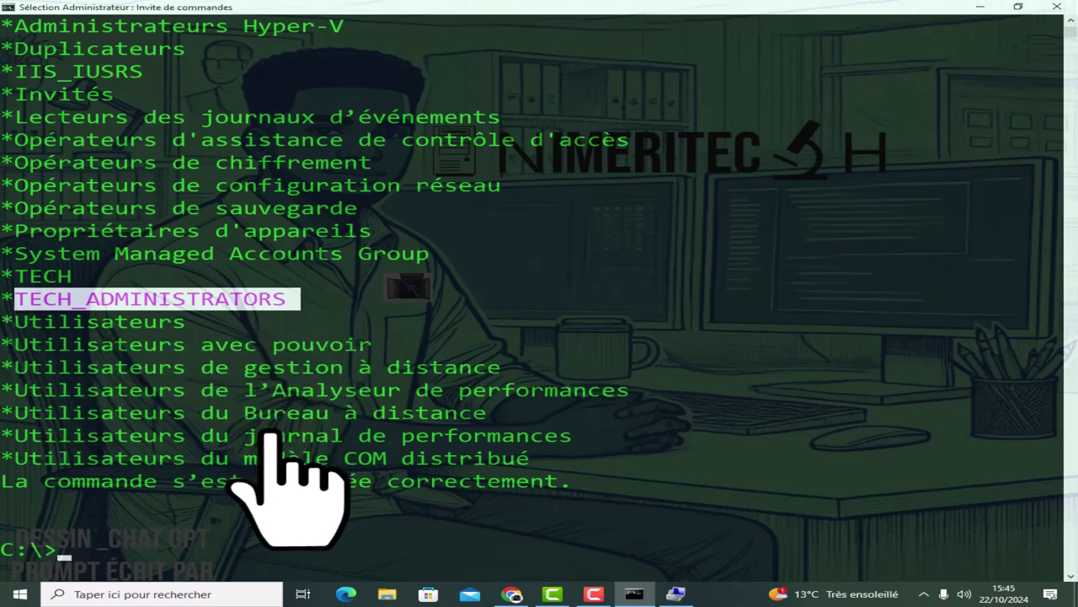
Refresh the Groupes list in Gestion de l'ordinateur so TECH and TECH_ADMINISTRATORS appear.
click(675, 594)
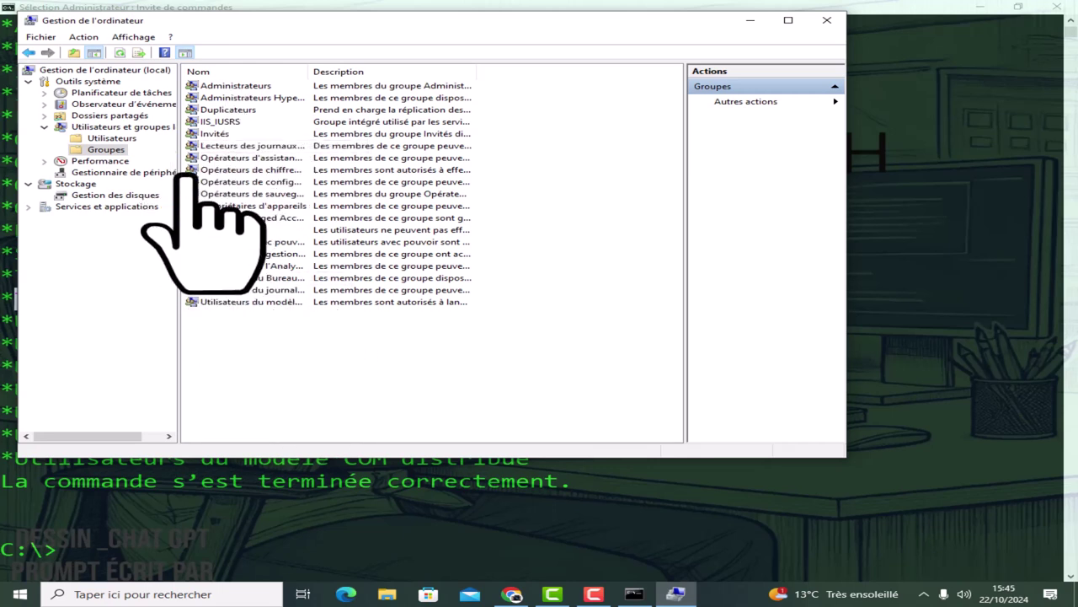
right_click(491, 186)
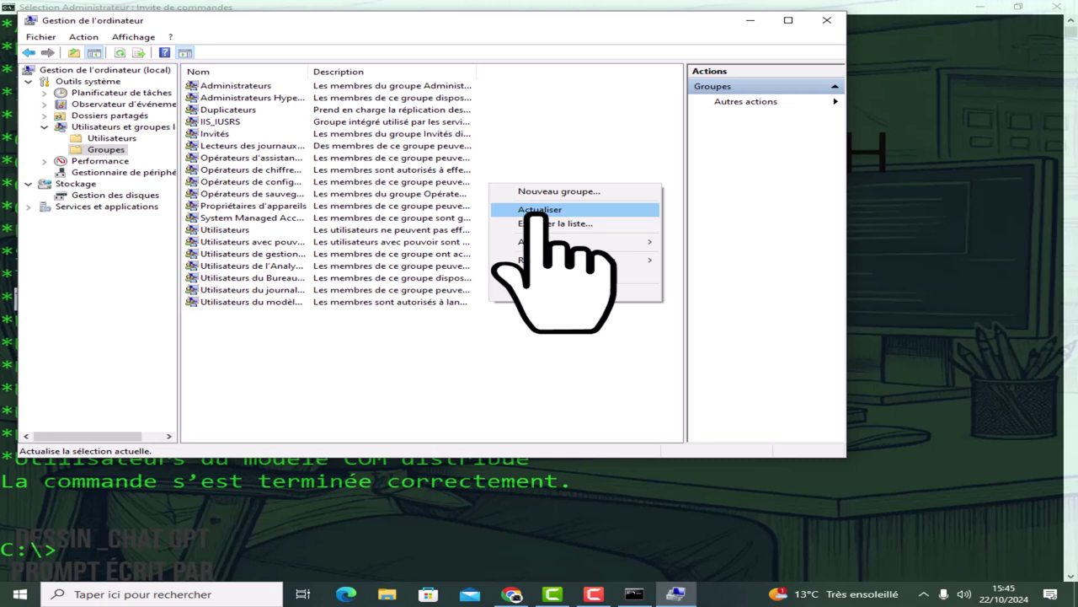
click(540, 210)
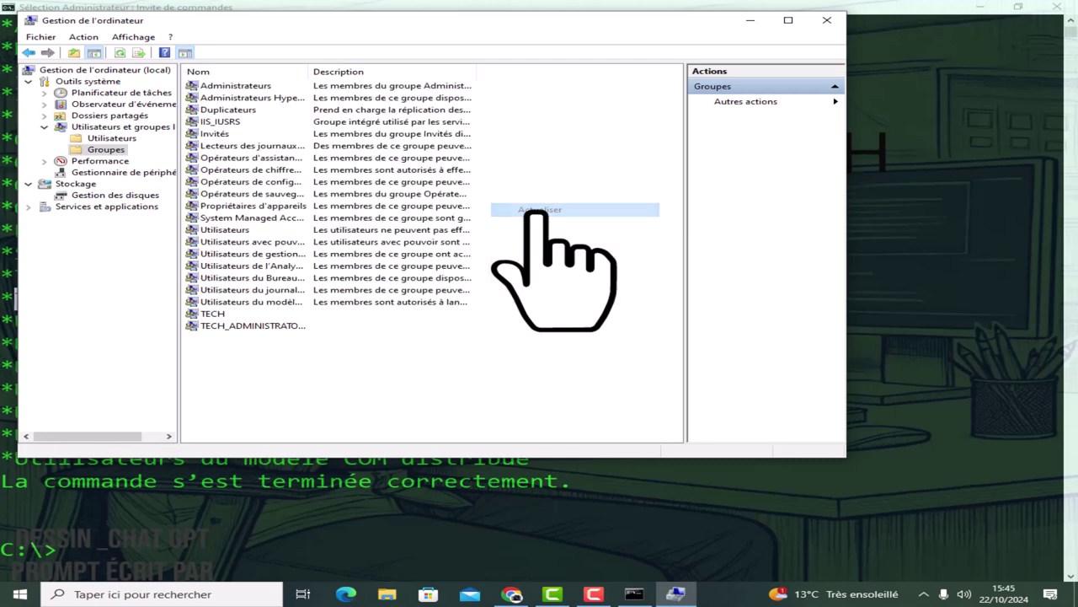
View the TECH and TECH_ADMINISTRATORS properties to confirm both member lists are empty.
click(211, 313)
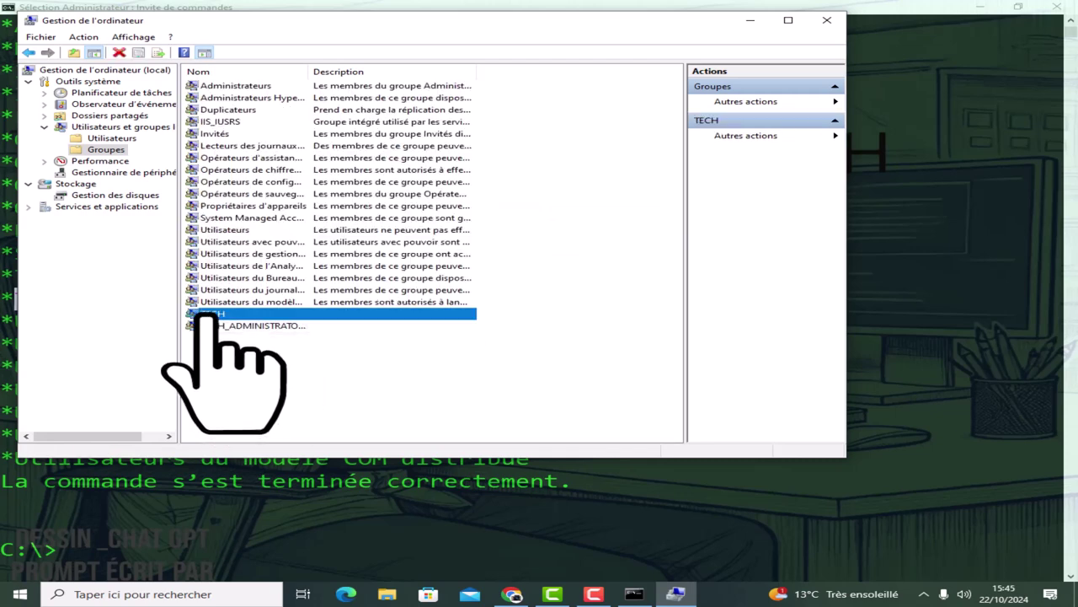
click(208, 325)
click(211, 313)
double_click(211, 315)
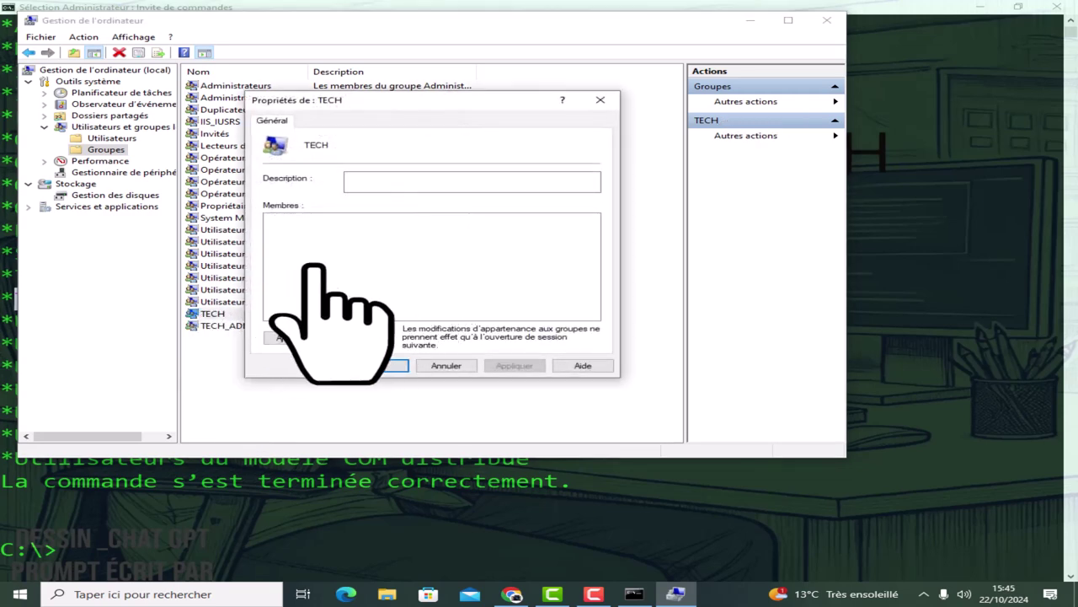
click(600, 100)
click(239, 326)
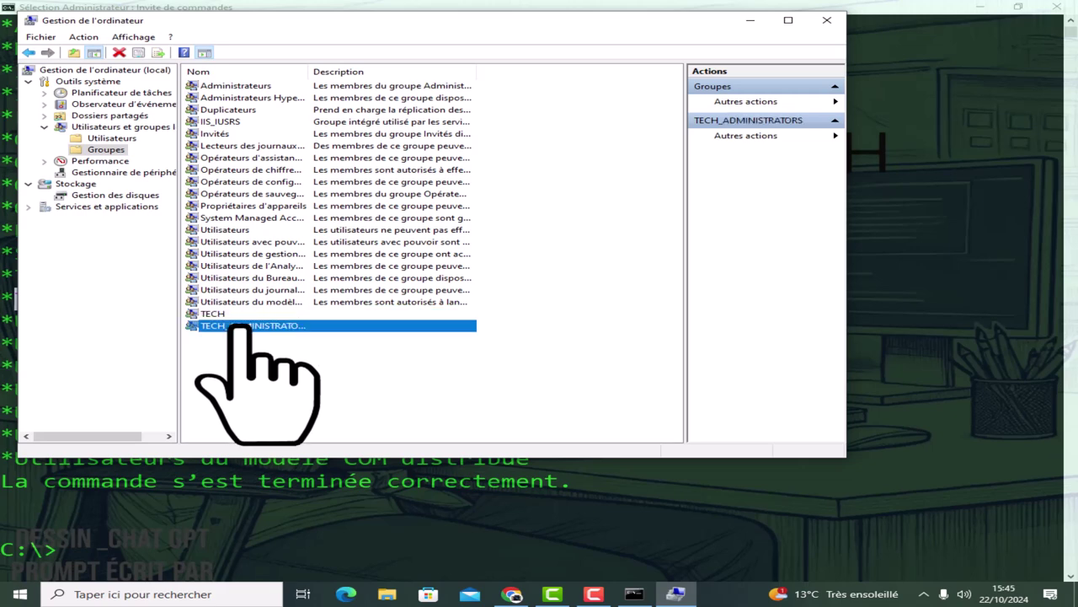
double_click(239, 325)
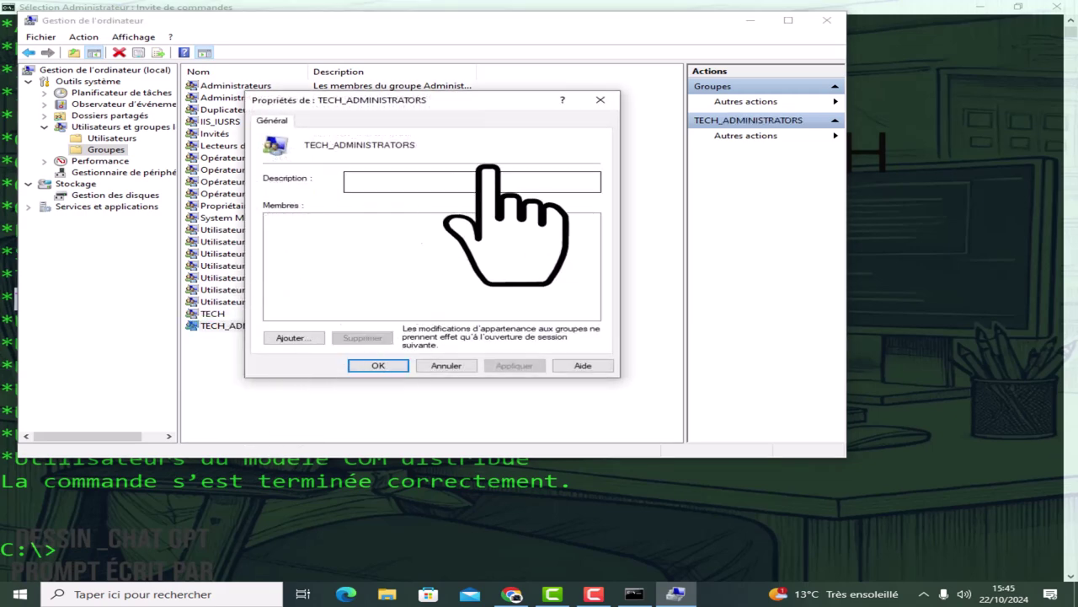
click(600, 100)
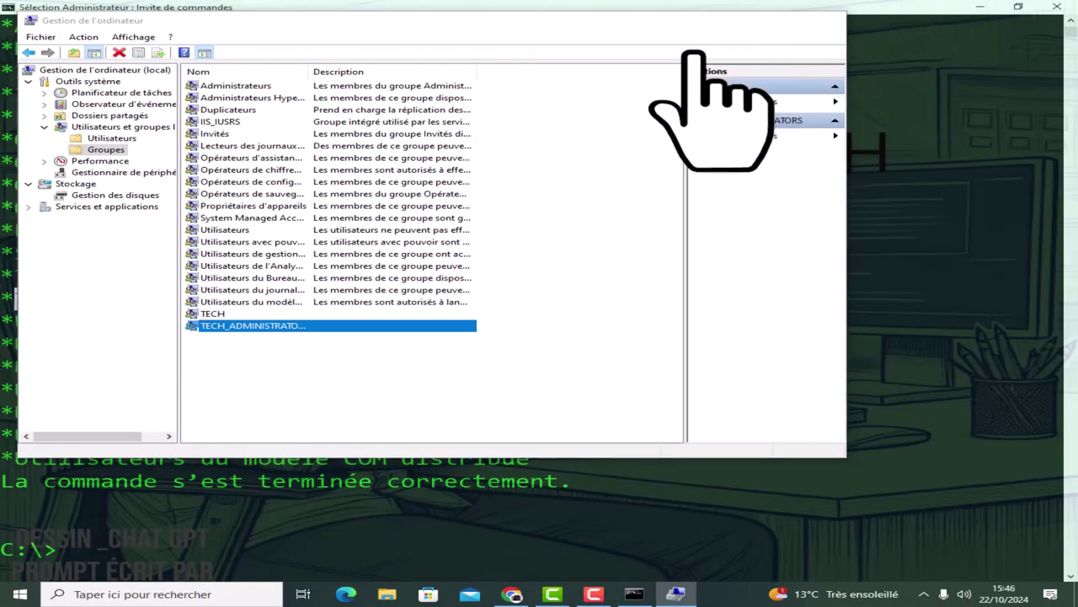
Bring the Invite de commandes window back to the front.
click(469, 410)
scroll(469, 410, down, 2)
Clear the console and show TECH_ADMINISTRATORS details, highlighting its name, comment and empty members.
text(CLS)
key(Return)
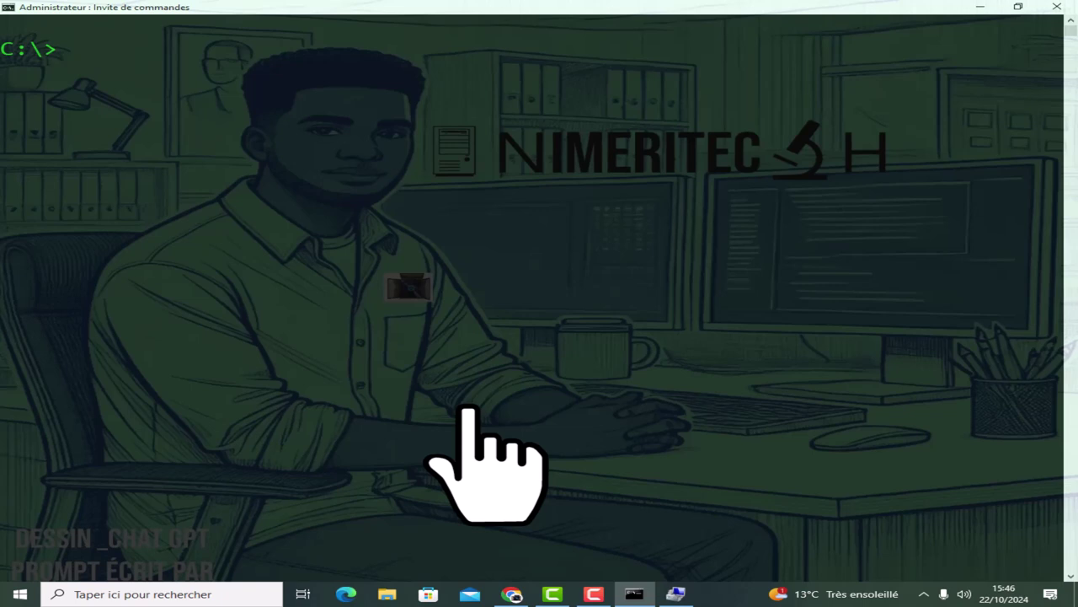
text(NET LOCA)
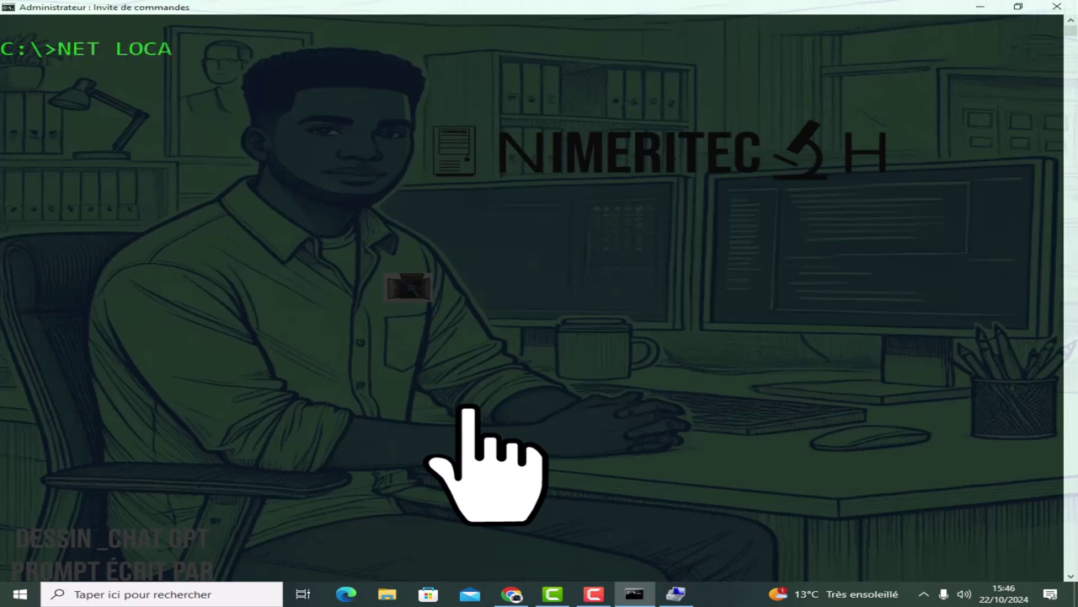
text(LGROUP)
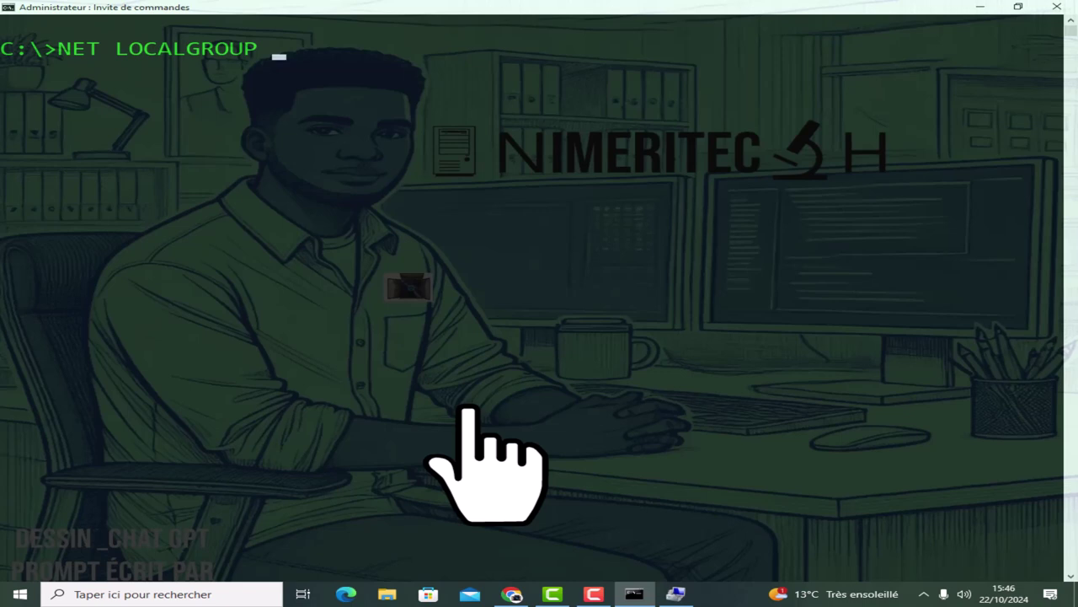
text( TECH_A)
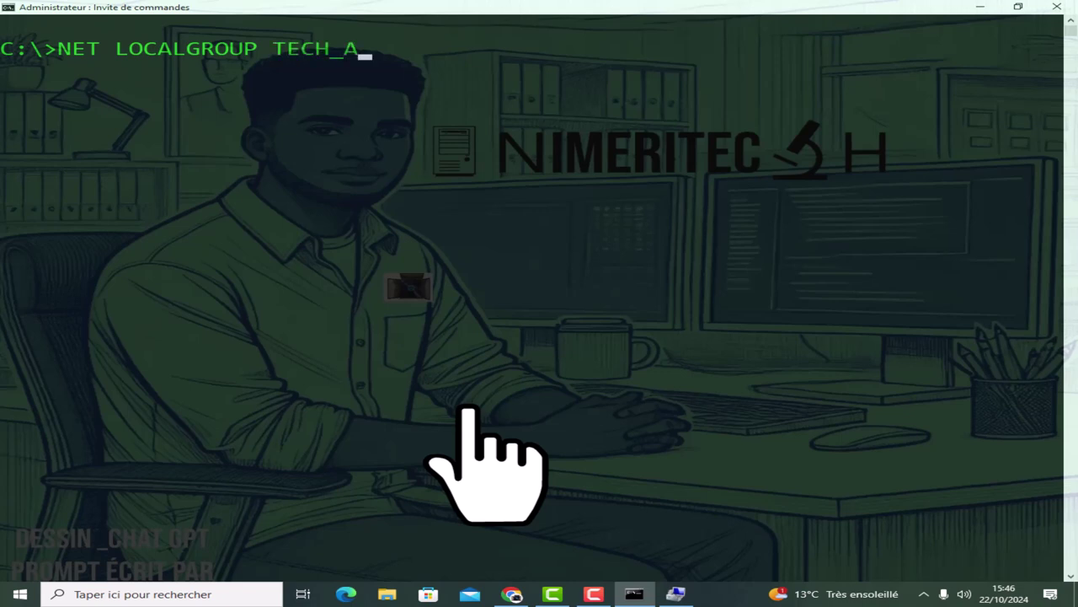
text(DMINISTRATORS)
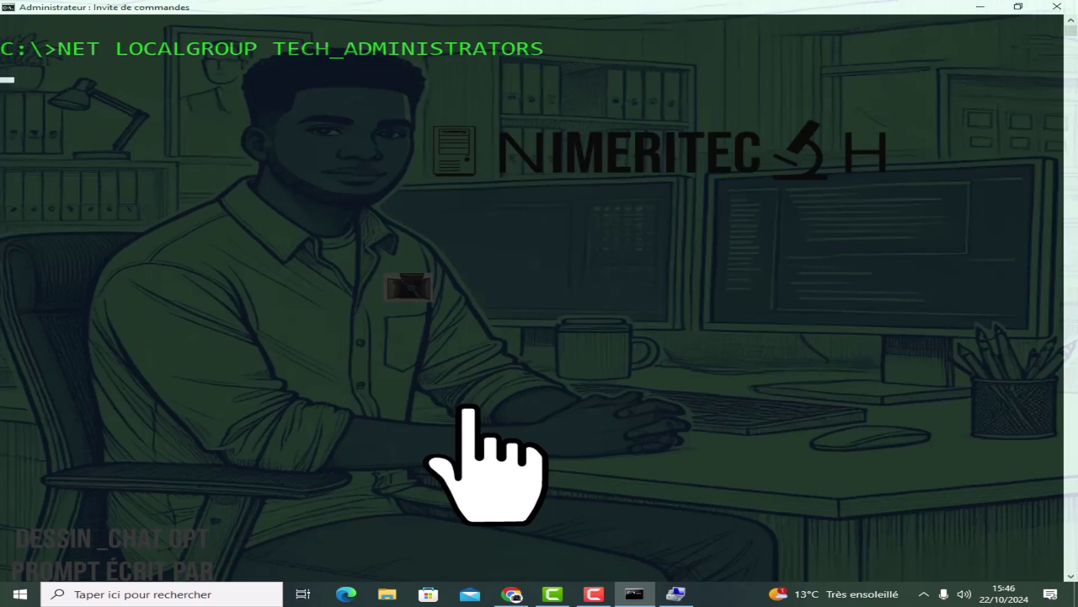
key(Return)
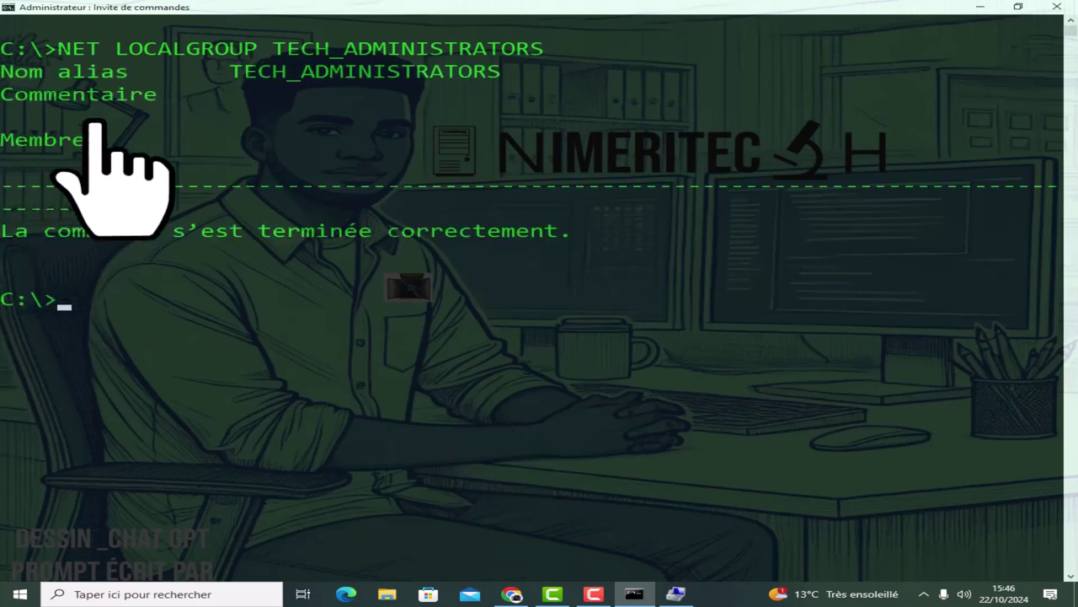
drag(12, 77, 502, 80)
drag(160, 101, 7, 102)
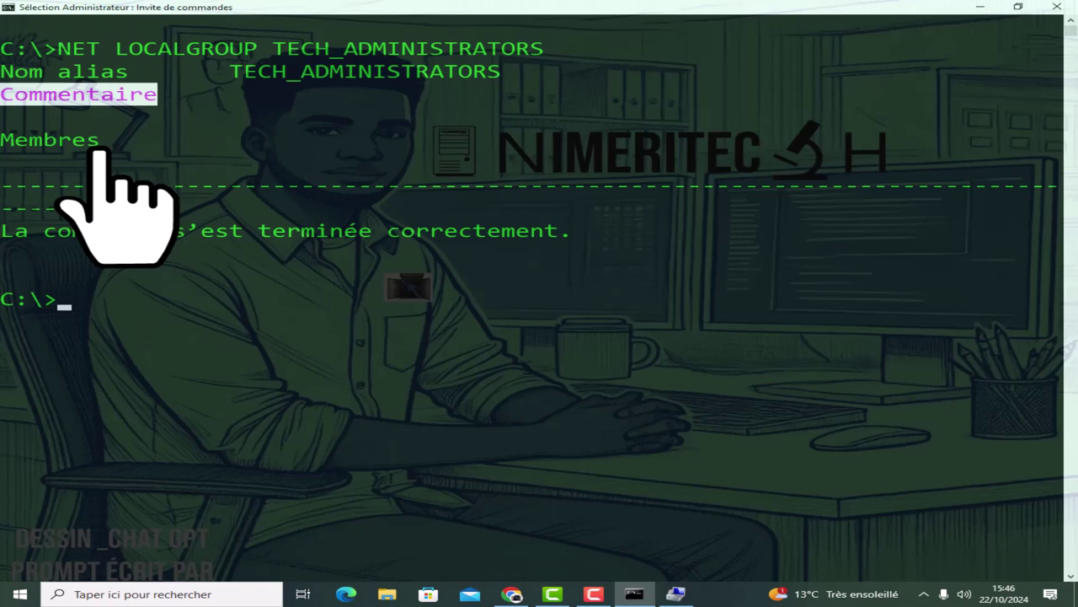
drag(110, 148, 7, 147)
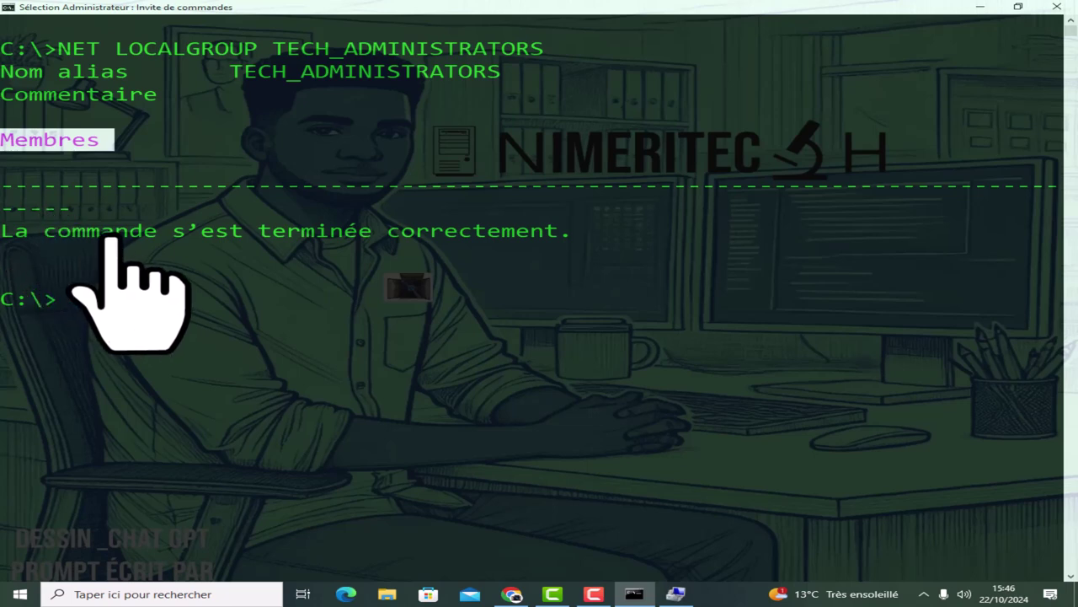
Edit the recalled command to NET LOCALGROUP TECH and show its details.
key(Up)
key(BackSpace)
key(BackSpace)
key(BackSpace)
key(BackSpace)
key(BackSpace)
key(BackSpace)
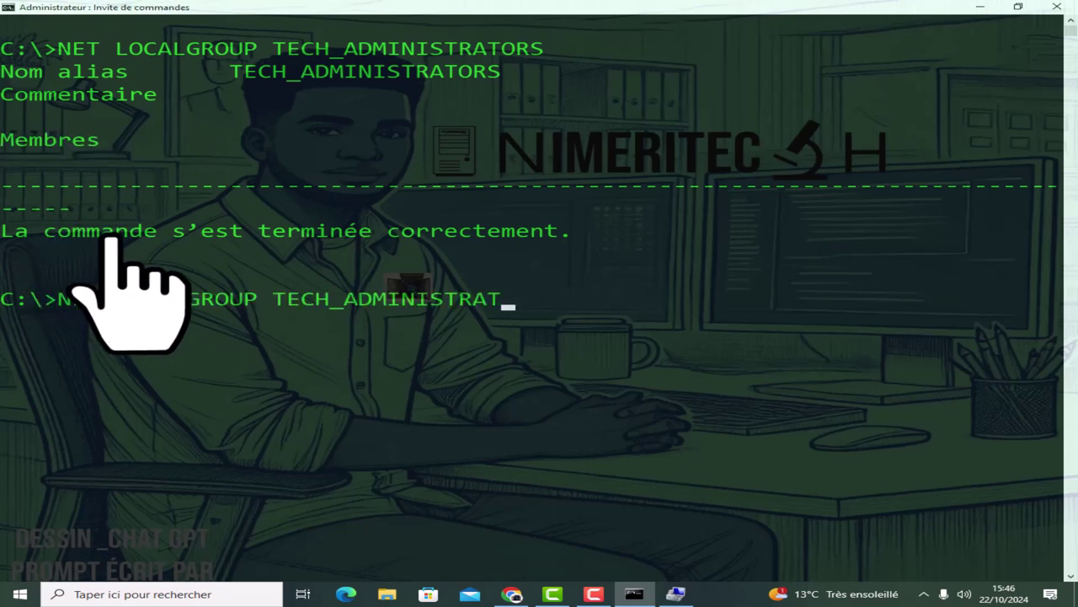
key(BackSpace)
key(BackSpace)
key(BackSpace)
key(BackSpace)
key(BackSpace)
key(BackSpace)
key(BackSpace)
key(BackSpace)
key(BackSpace)
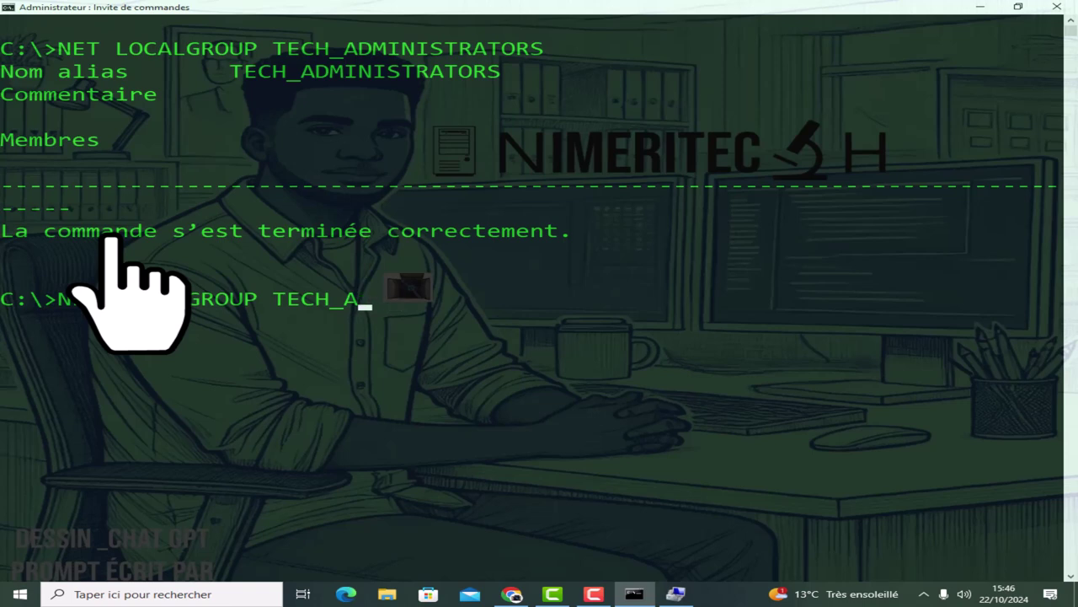
key(Return)
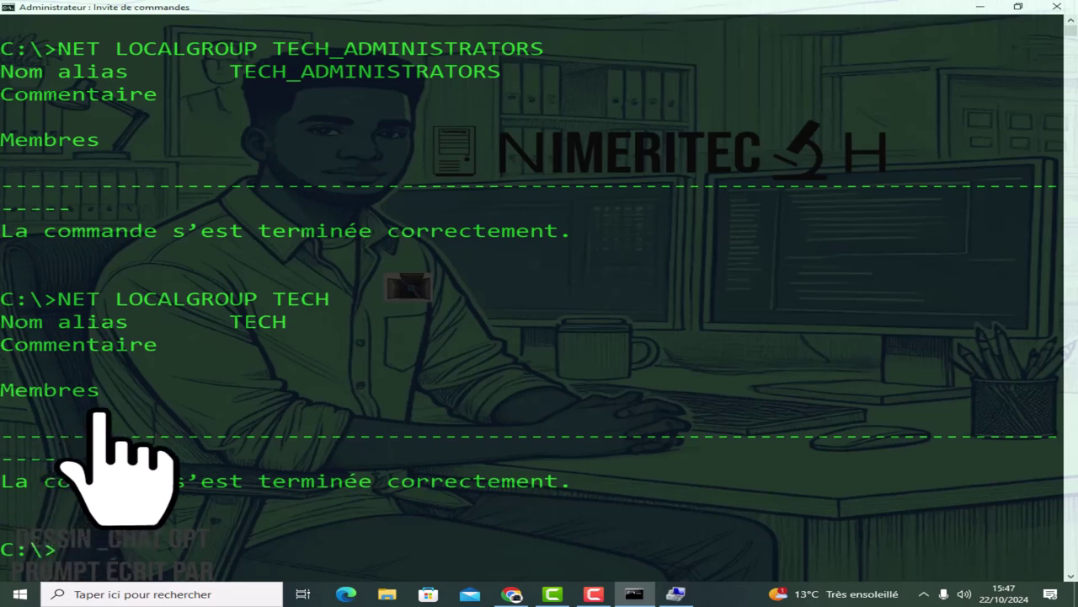
Clear the console and run NET LOCALGROUP R.H /ADD.
text(CLS)
key(Return)
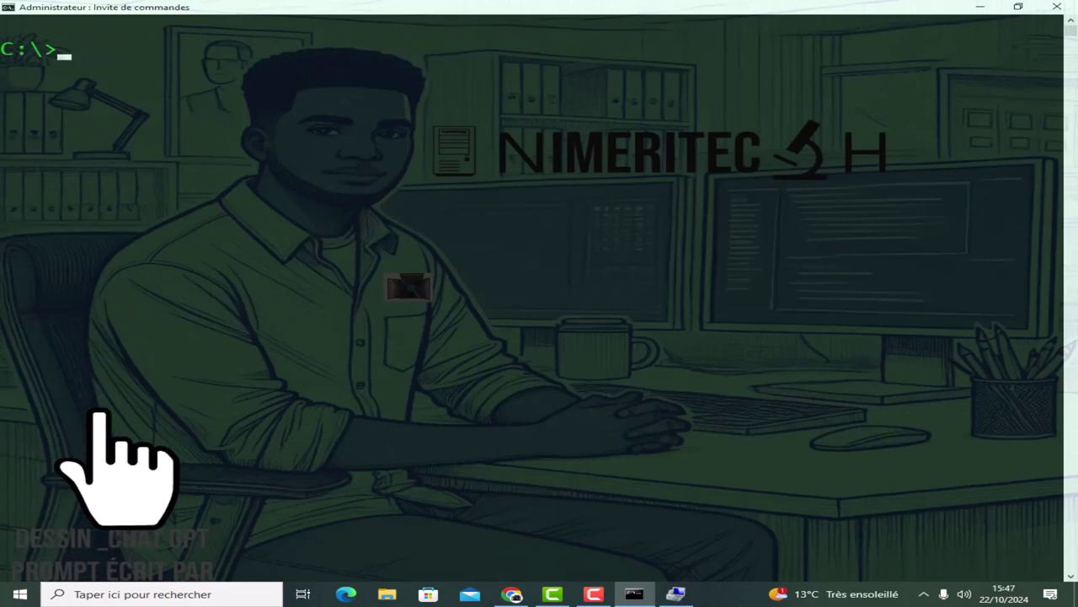
text(NET LOCALGROUP )
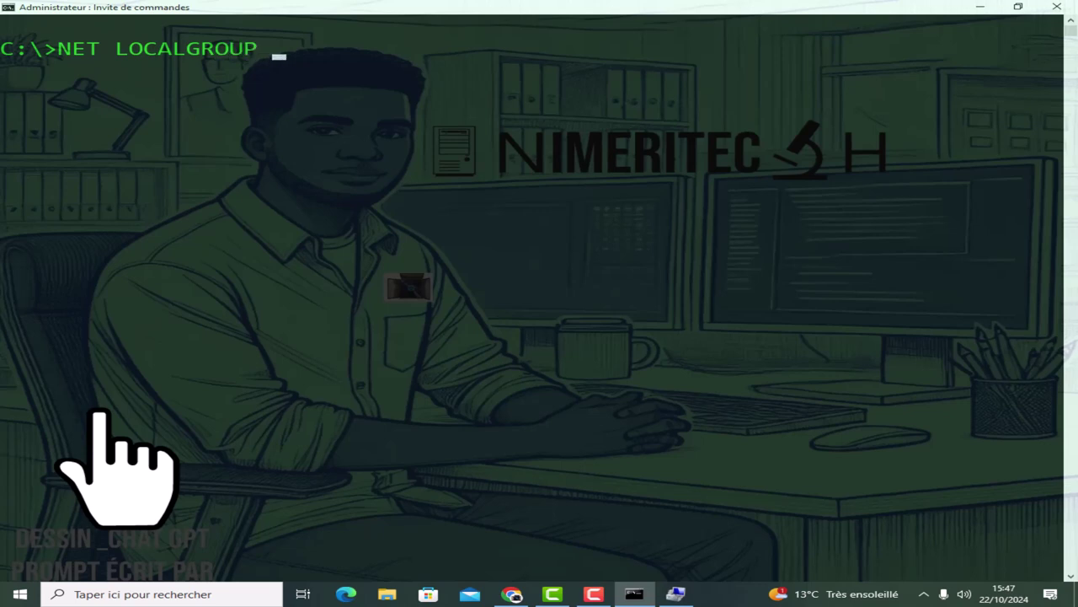
text(R.H /ADD)
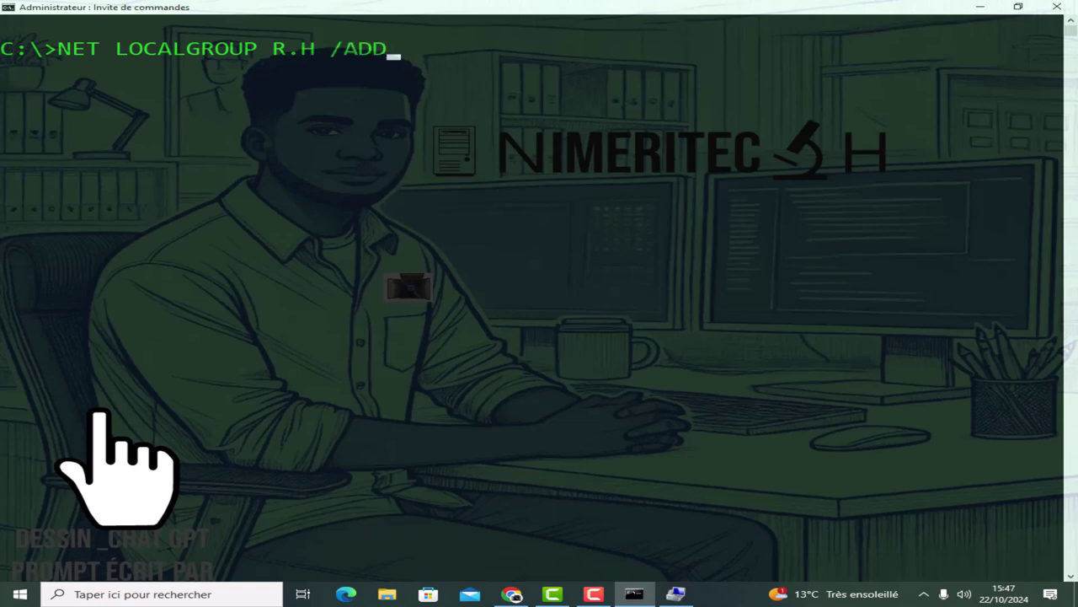
key(Return)
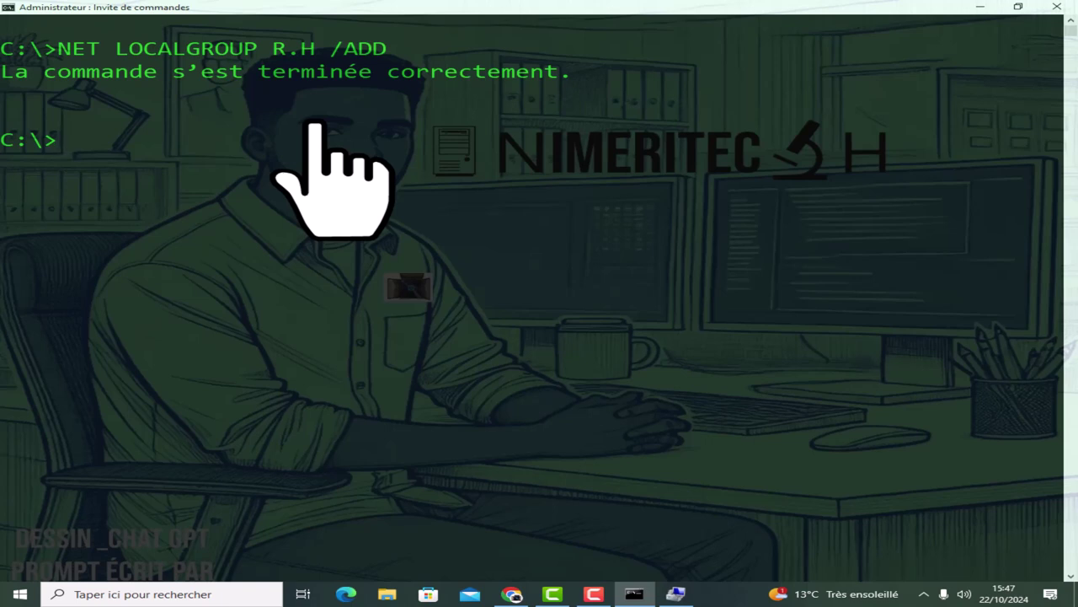
Recall the R.H command, replace R.H with RESPONSABLE, and run it.
key(Up)
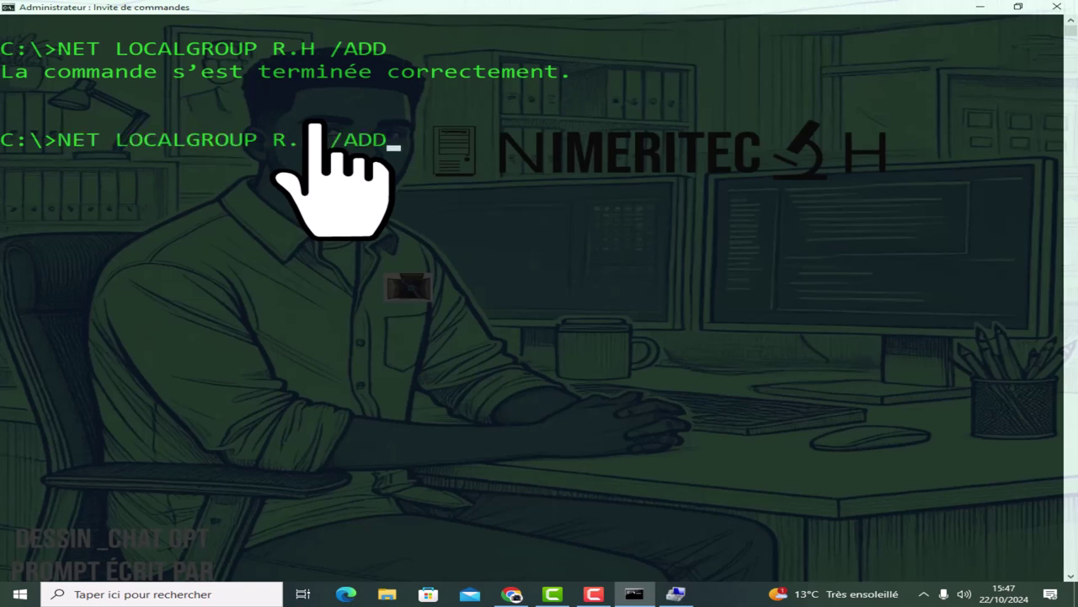
key(Left)
key(Left)
key(Left)
key(Left)
key(Left)
key(BackSpace)
key(BackSpace)
key(BackSpace)
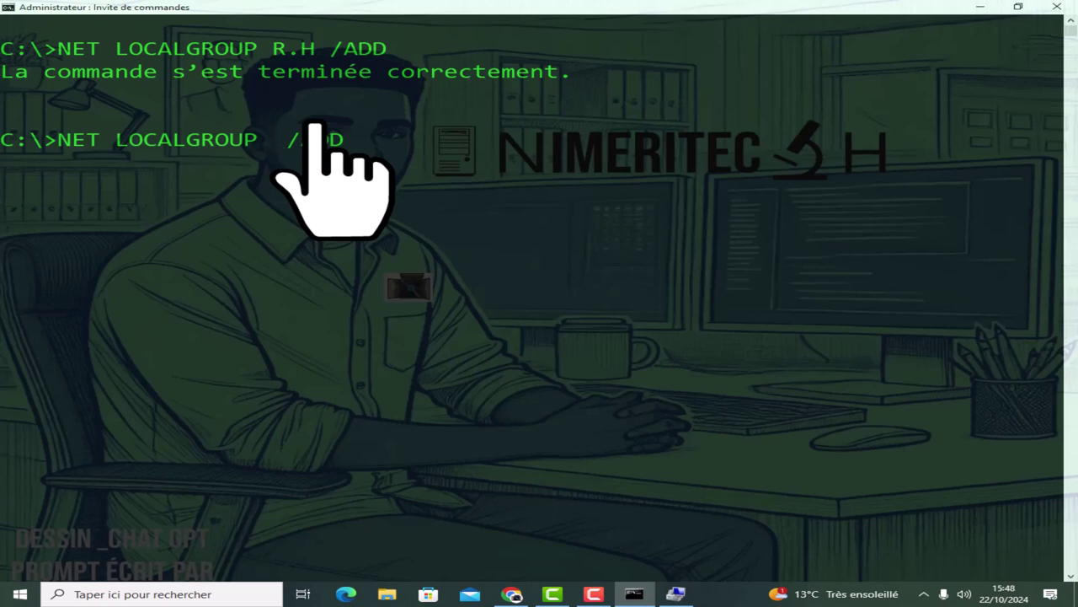
text(RES)
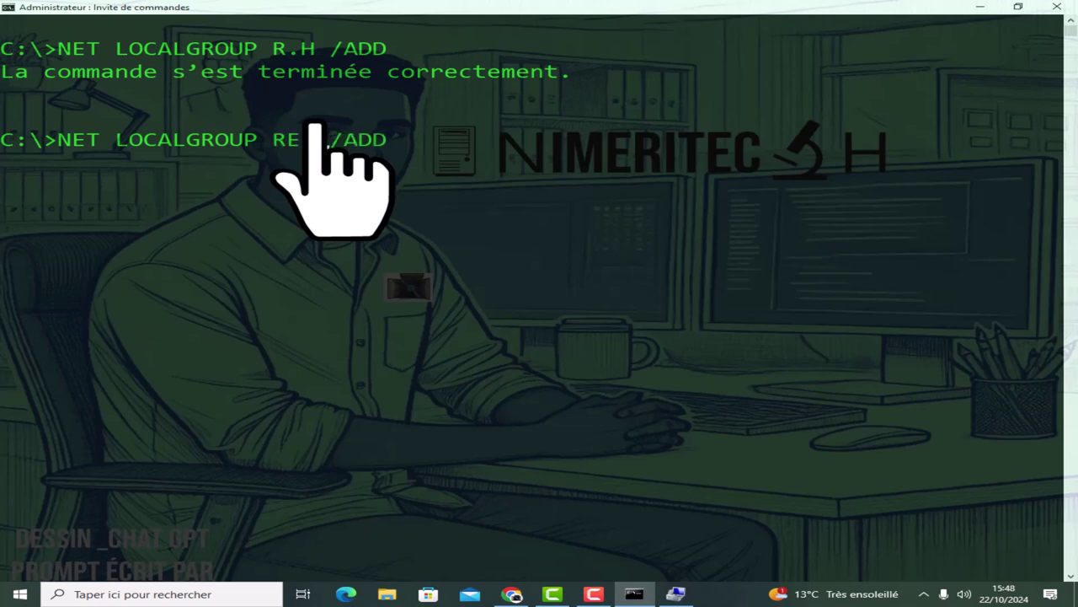
text(PONSAB)
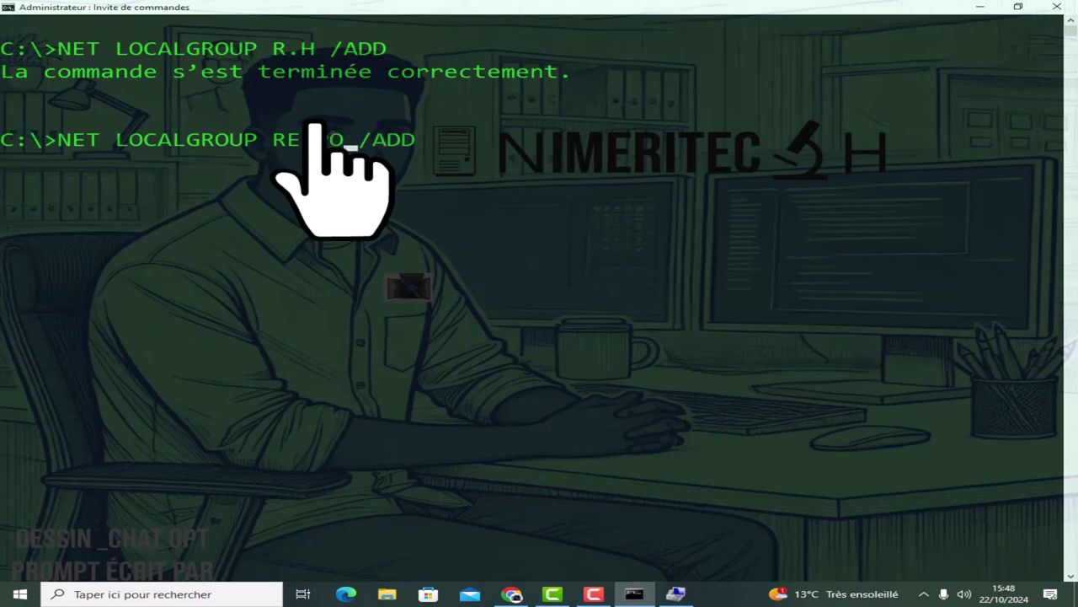
text(LE)
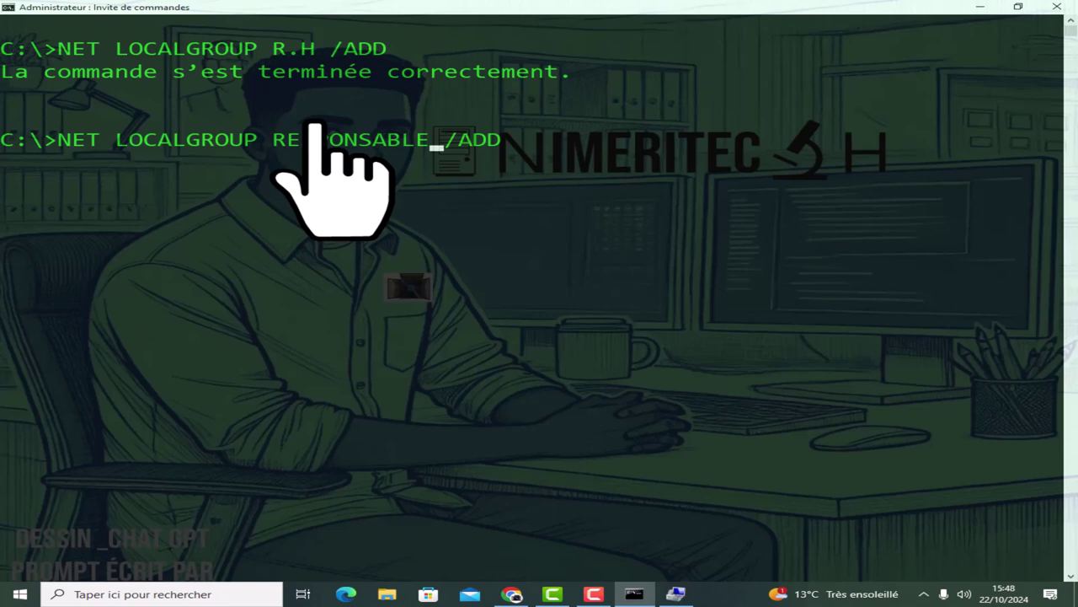
key(Return)
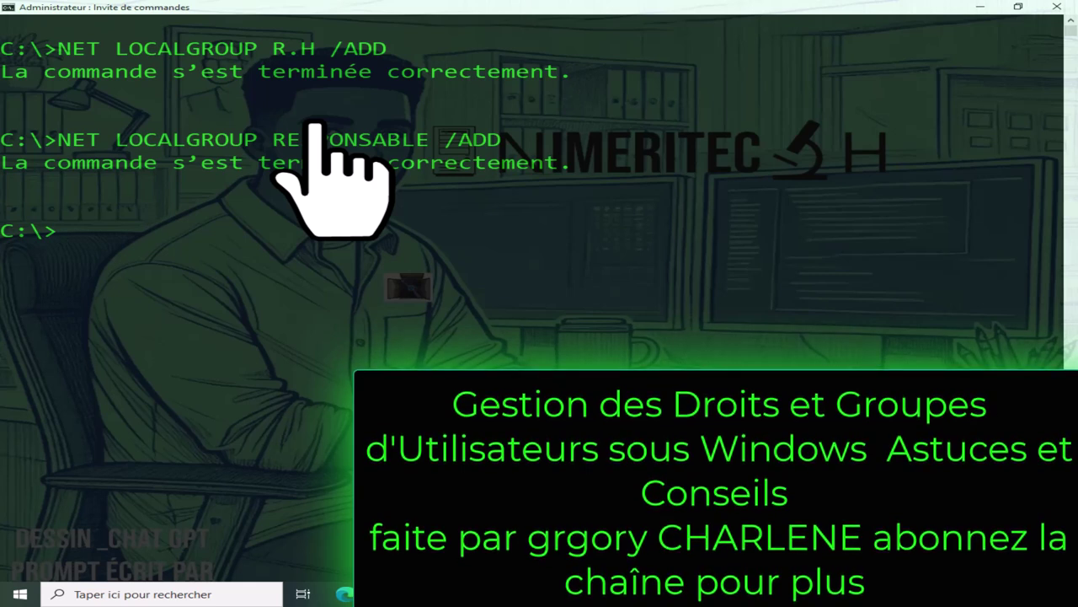
Clear the console and list all local groups with NET LOCALGROUP.
text(CLS)
key(Return)
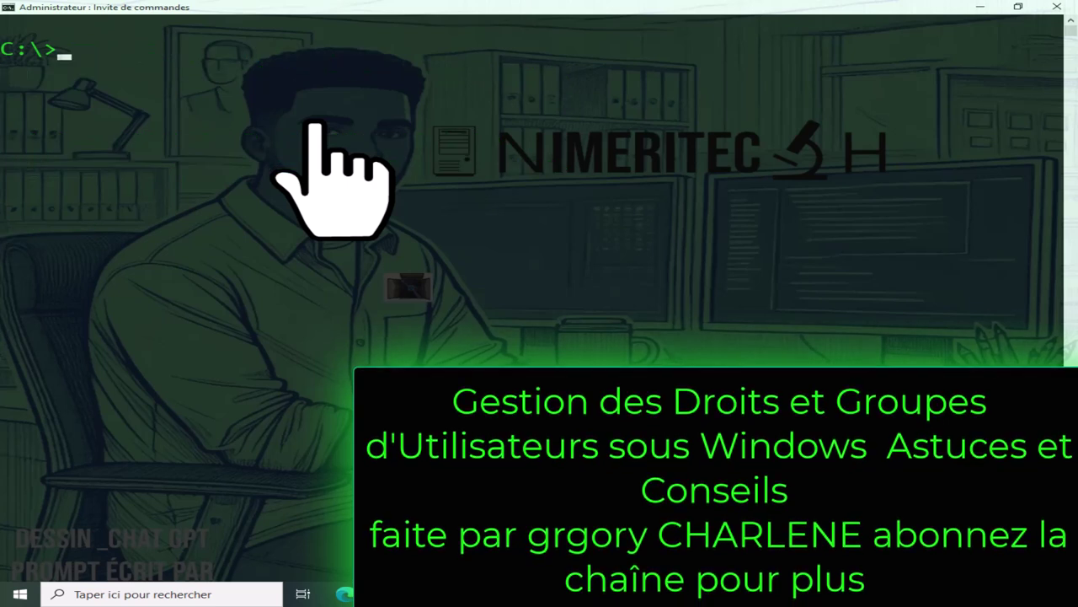
text(NET LOCAL)
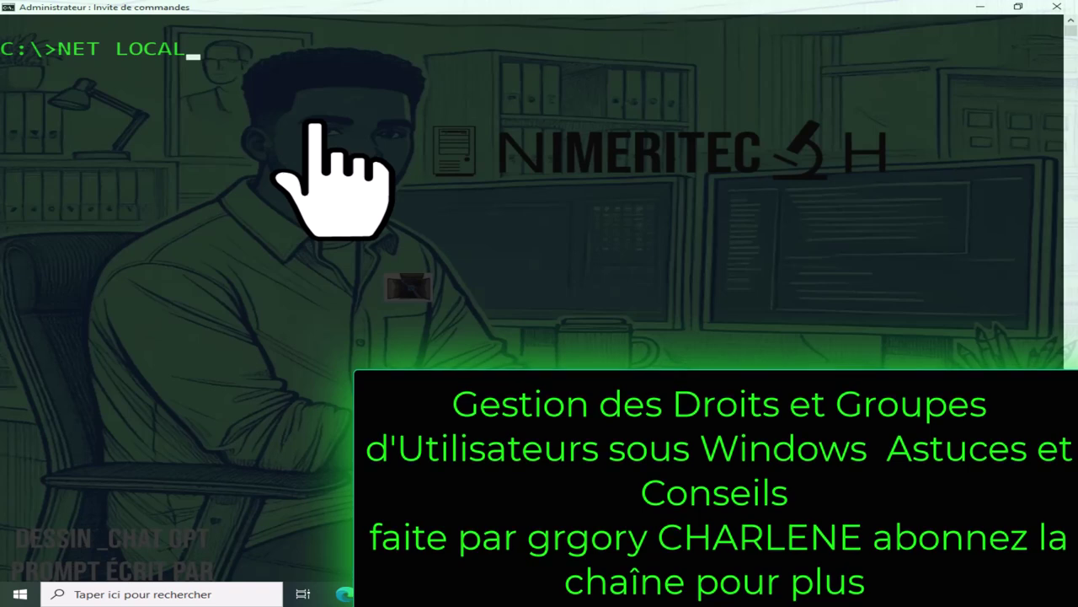
text(GROUP)
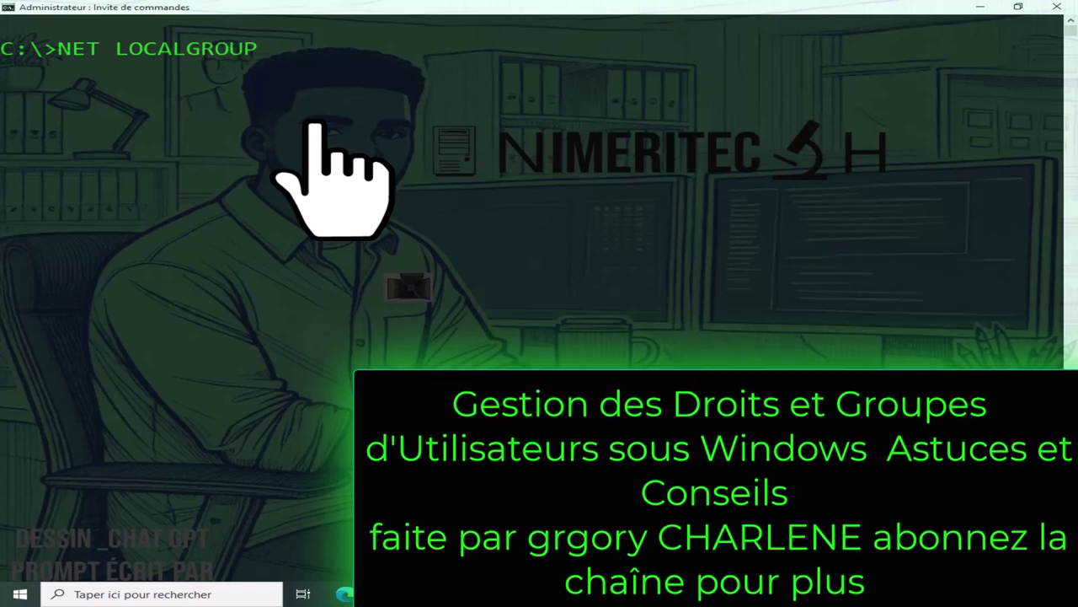
key(Return)
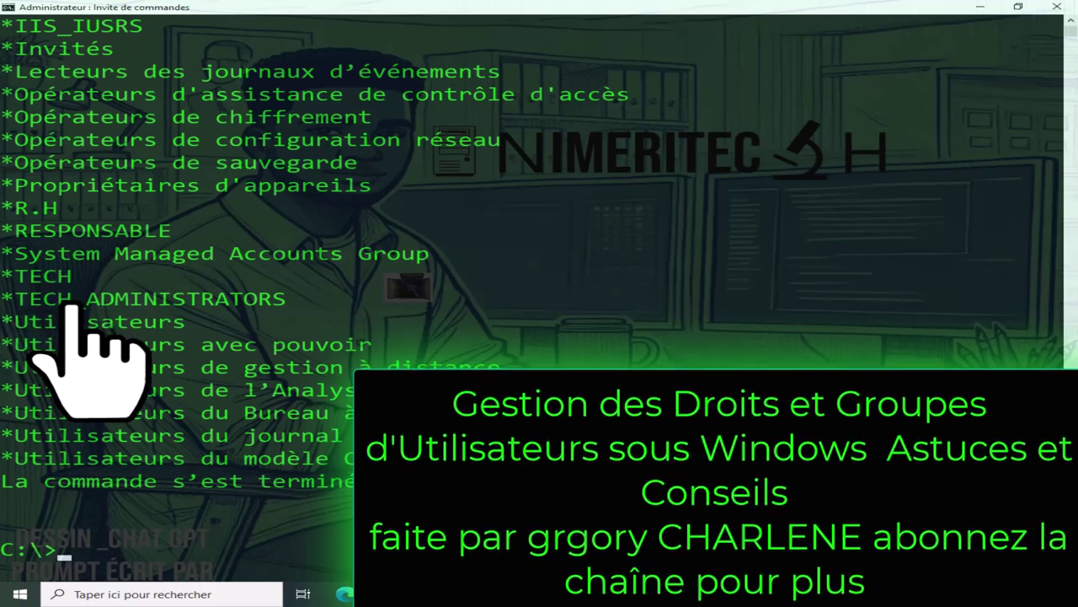
Highlight R.H, RESPONSABLE, TECH and TECH_ADMINISTRATORS in the group listing.
drag(17, 210, 169, 235)
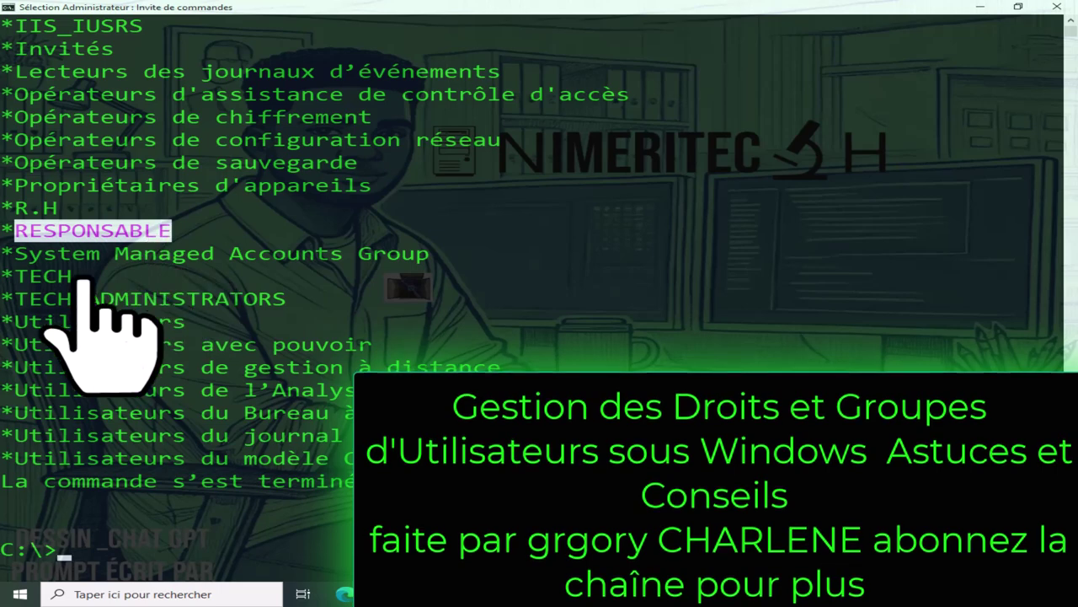
drag(17, 276, 112, 277)
drag(17, 300, 285, 304)
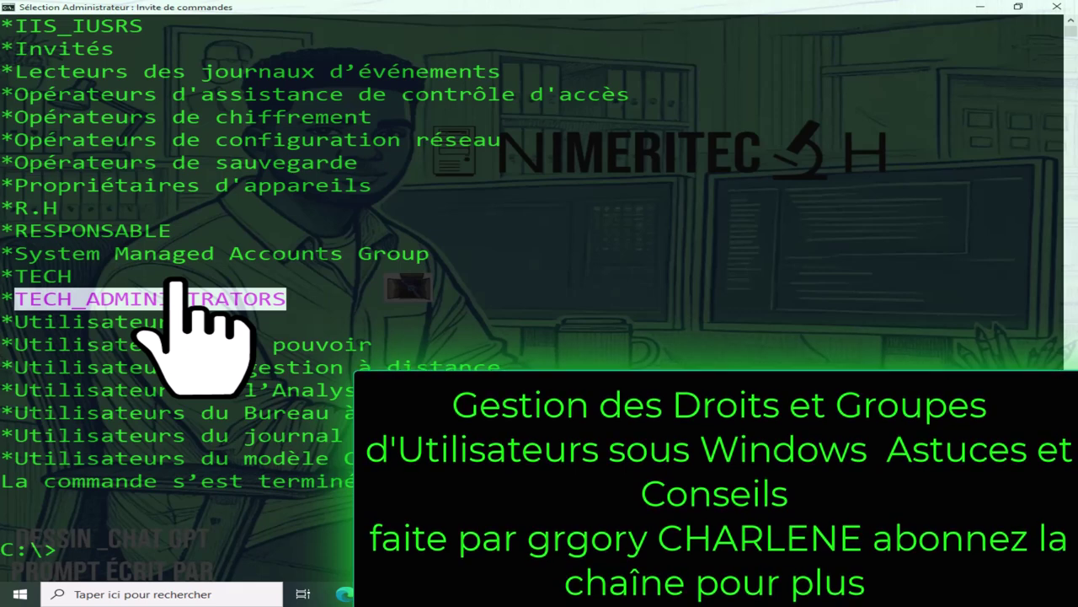
text(NET LOCALGROUP)
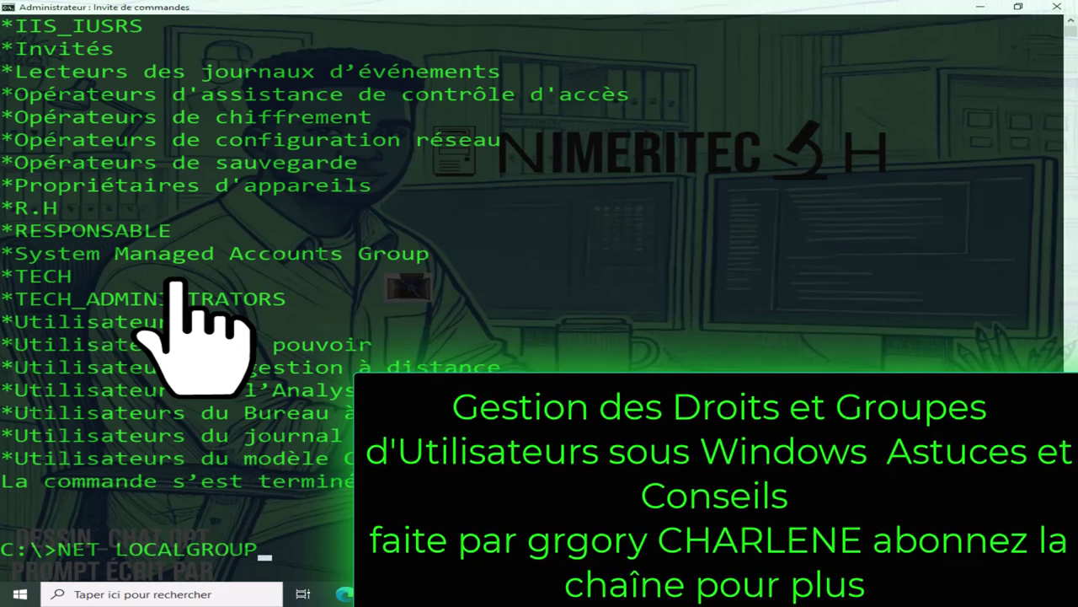
Create the STAGIARE local group with NET LOCALGROUP STAGIARE /ADD.
text(STA)
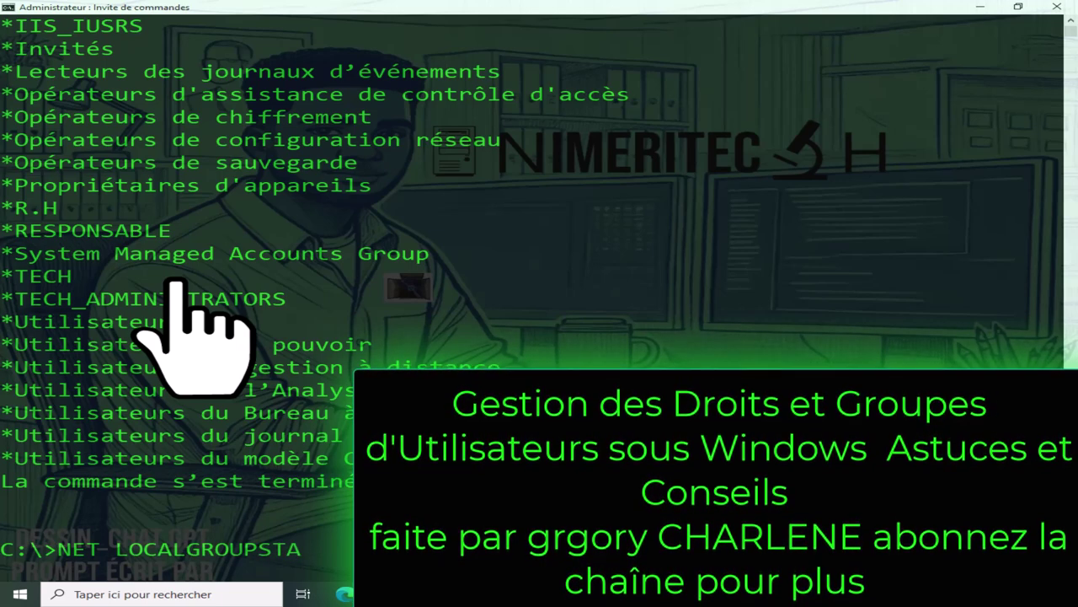
key(BackSpace)
key(BackSpace)
key(BackSpace)
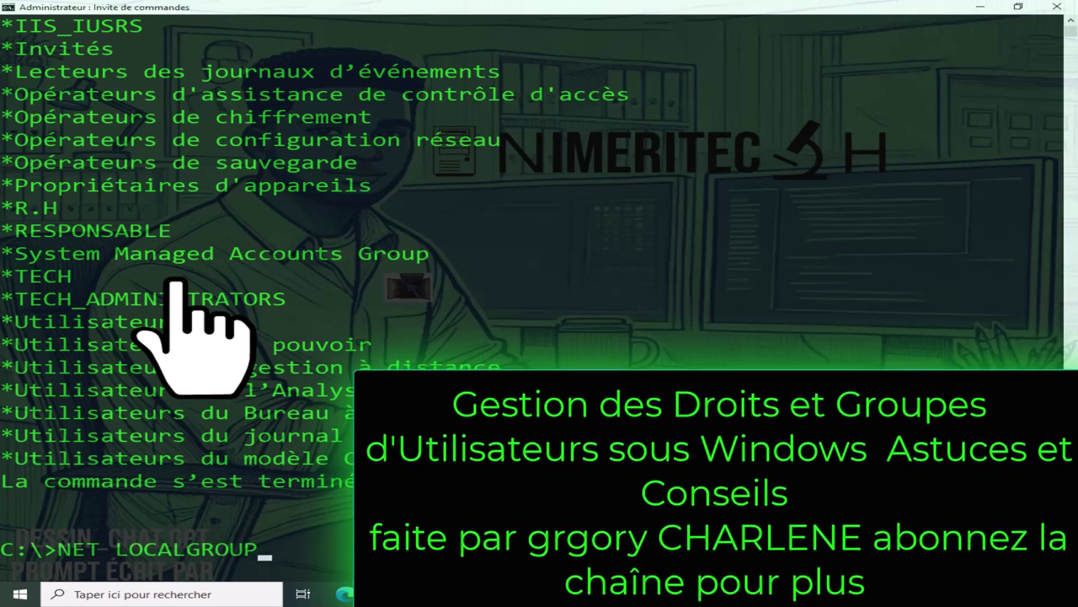
text(STA)
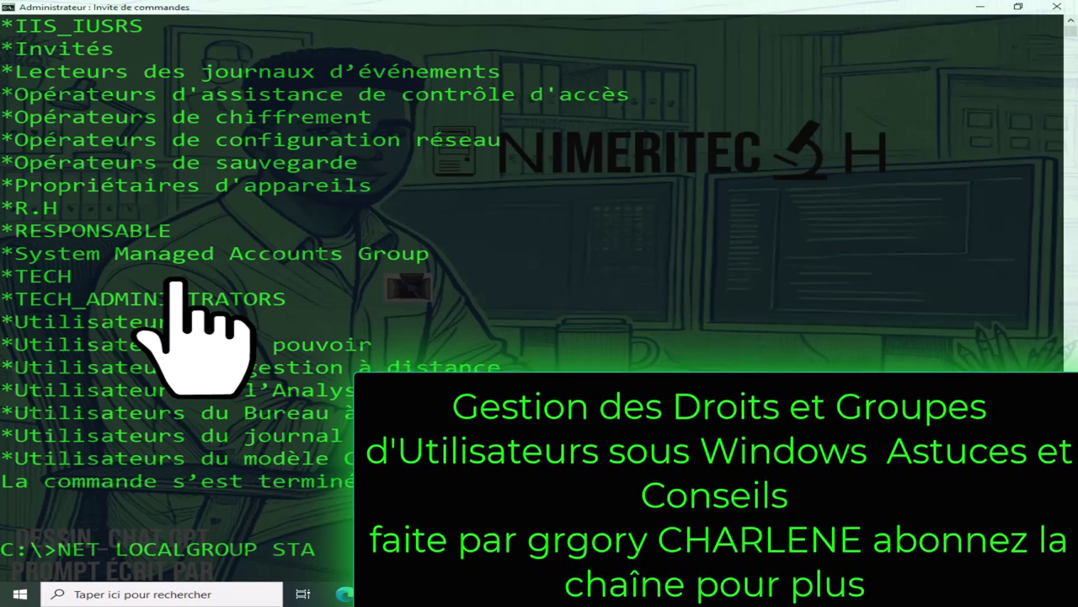
text(GIA)
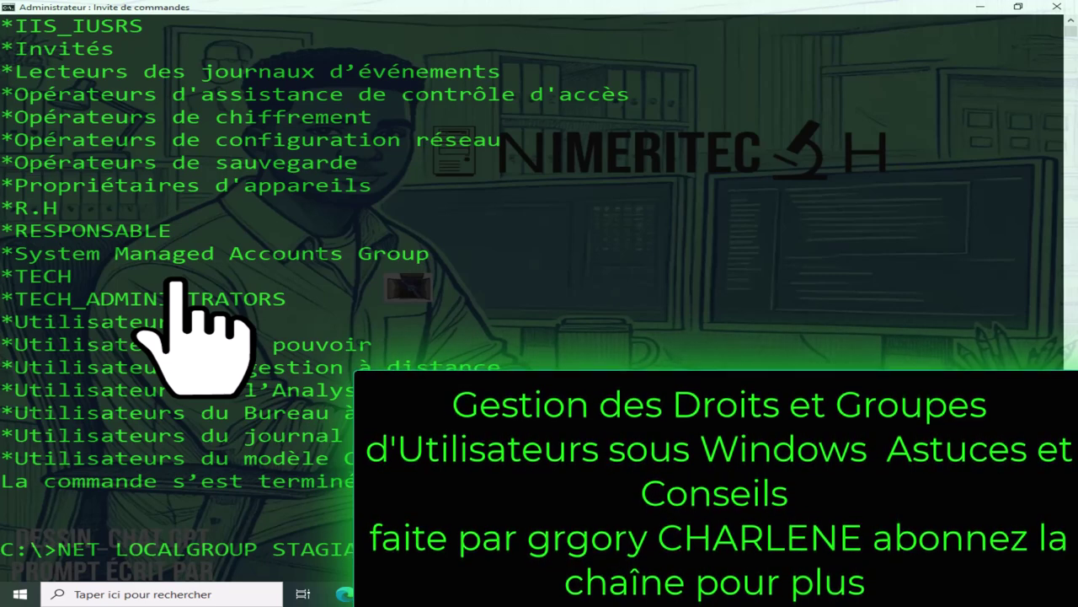
key(Return)
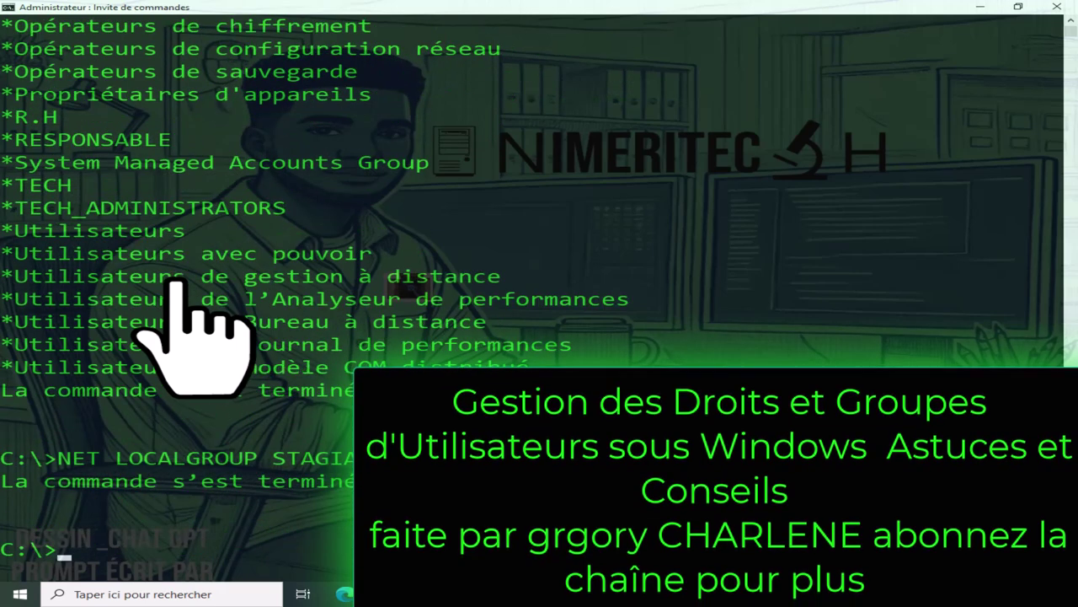
Create the TEST local group with NET LOCALGROUP TEST /ADD.
text(NET LOCALGROUP STAGIA)
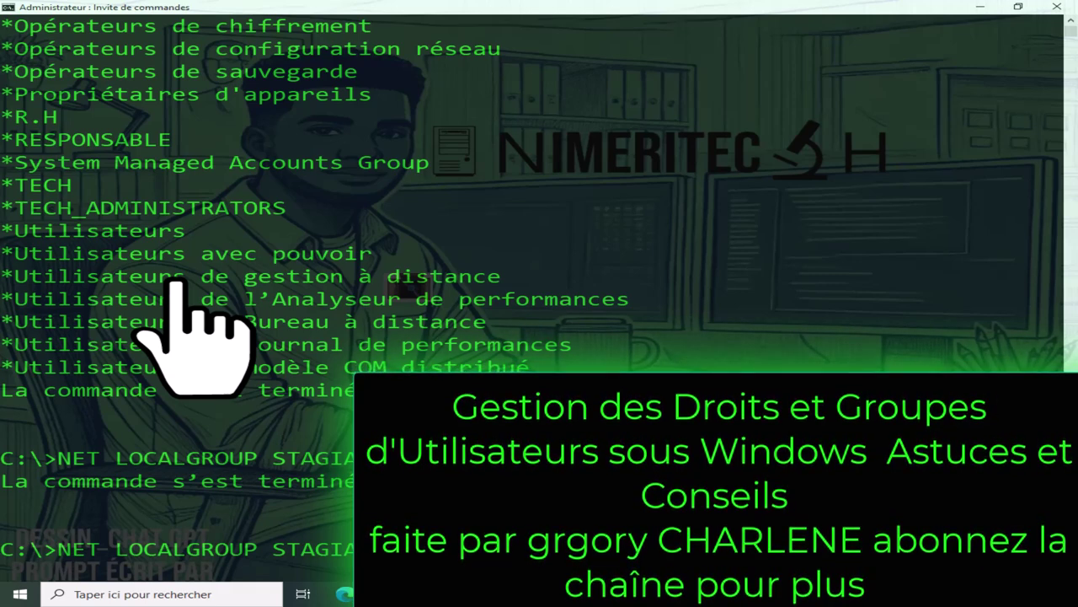
key(BackSpace)
key(BackSpace)
key(BackSpace)
key(BackSpace)
key(BackSpace)
key(BackSpace)
text(TEST /)
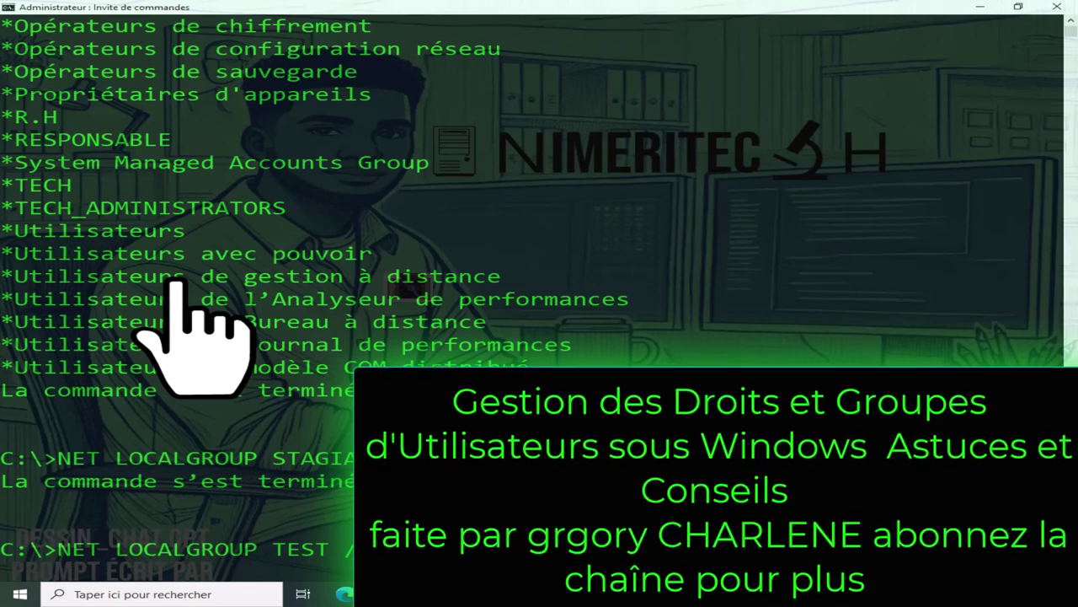
key(Return)
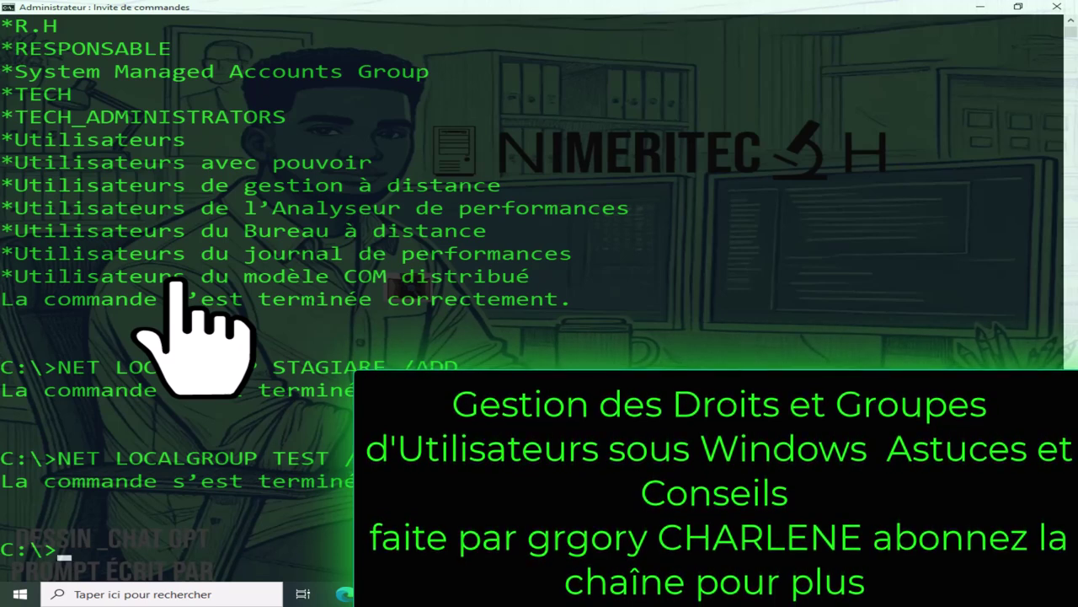
Clear the console with CLS.
text(CLS)
key(Return)
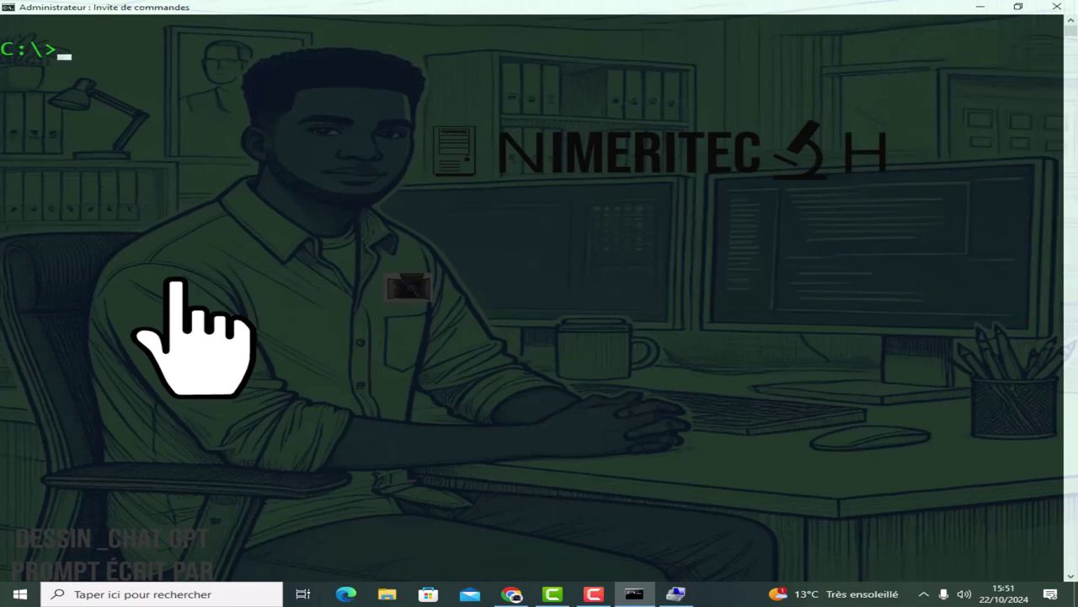
Run NET LOCALGROUP TECH USER1 /ADD to make USER1 a TECH member.
text(NET LOCALGROUP)
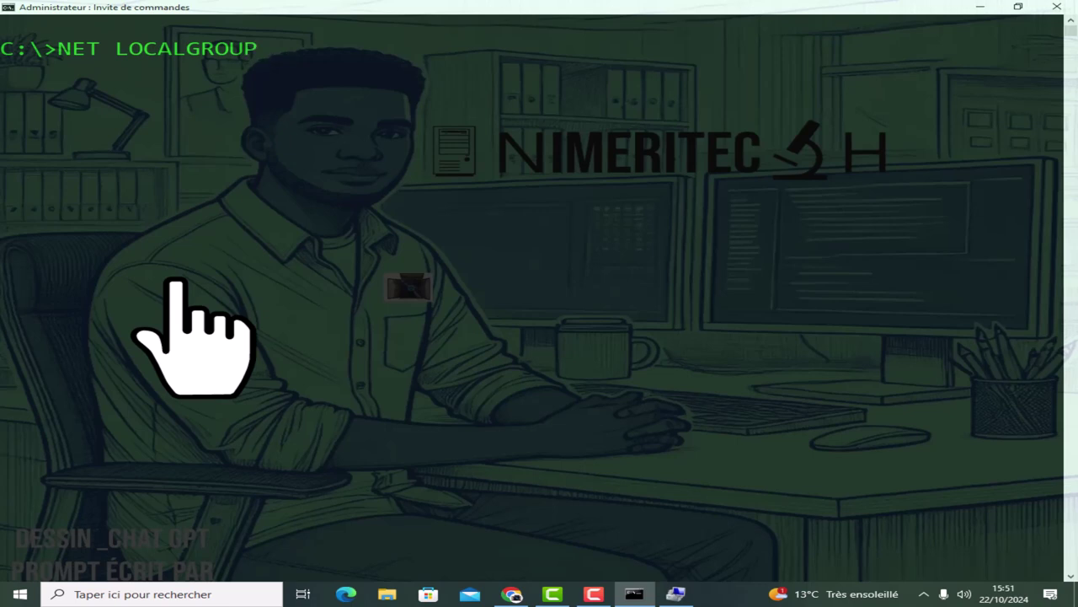
text( TECH)
text(US)
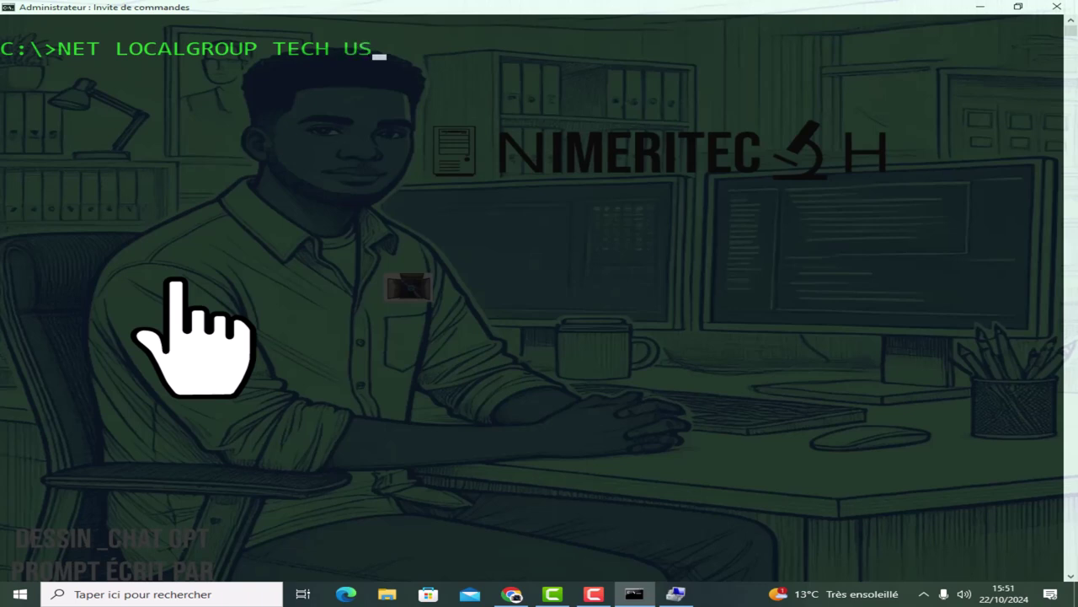
text(ER1 /ADD)
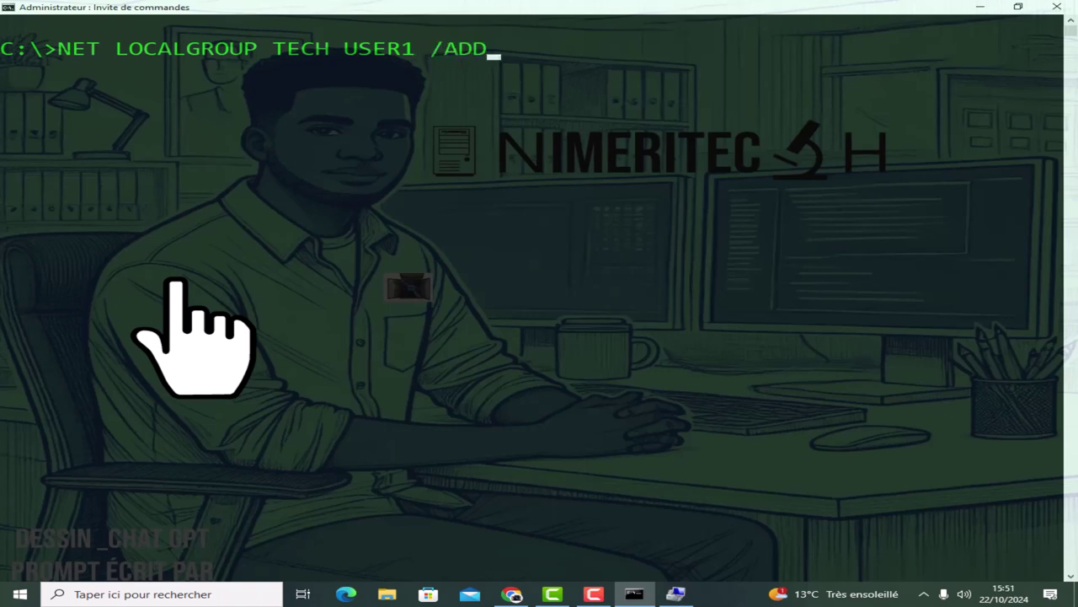
key(Return)
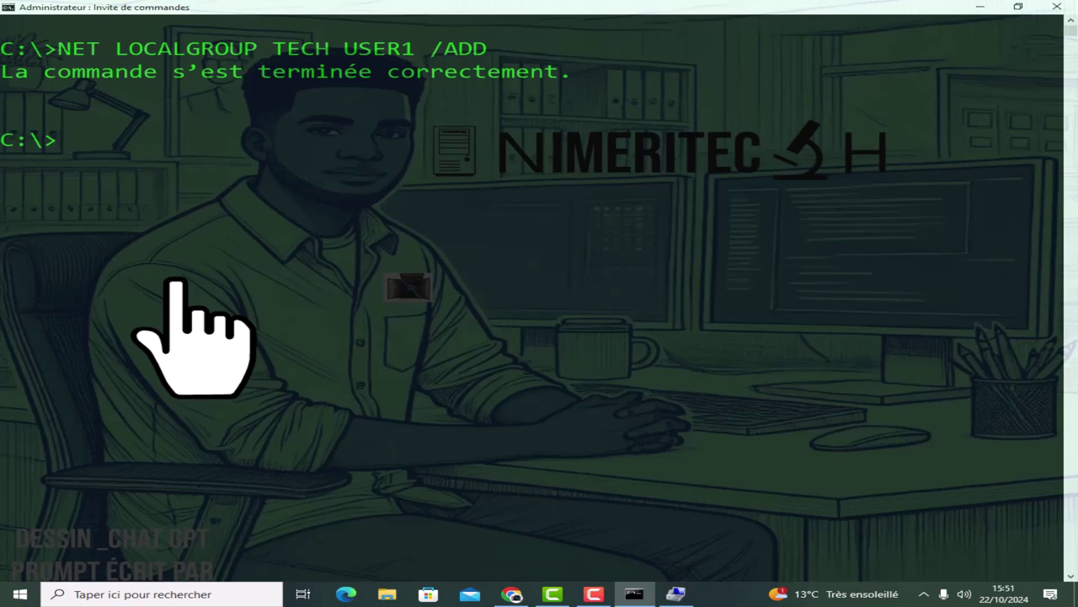
text(NET LOCALG)
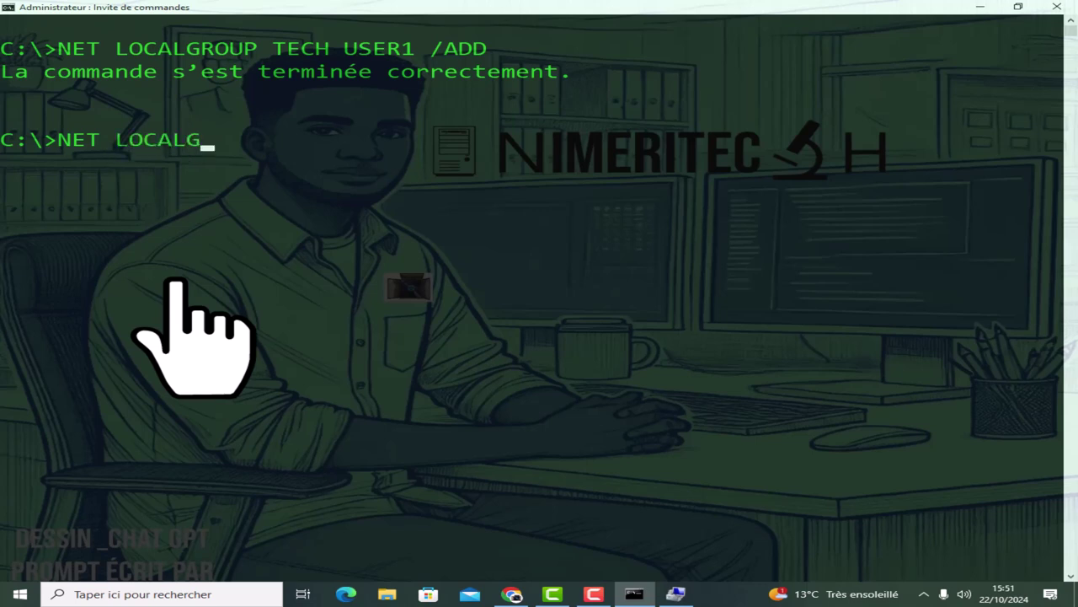
text(ROUP)
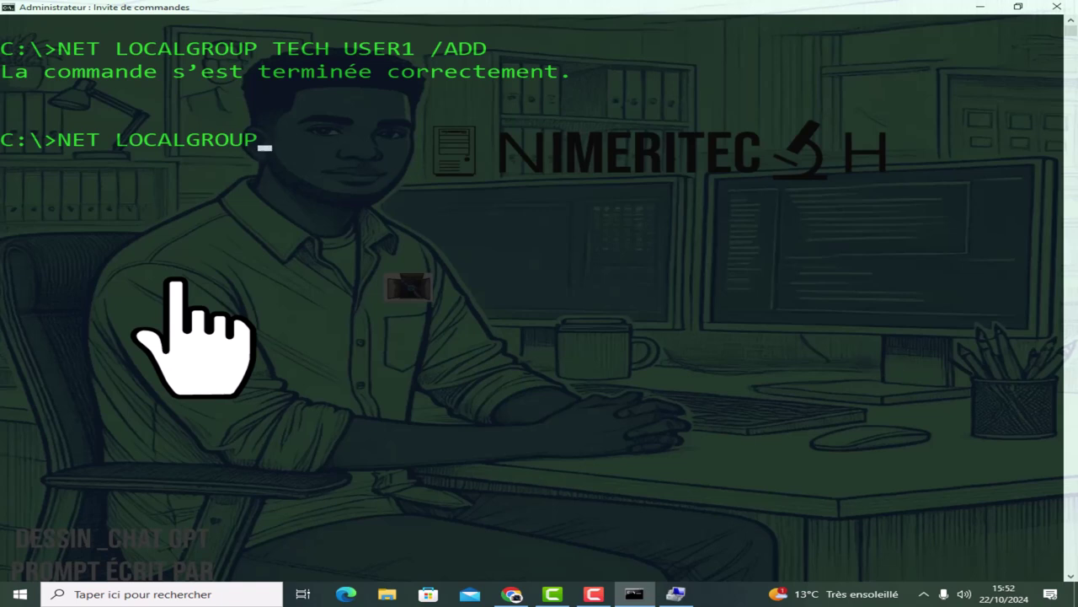
text( TECH)
List TECH's members, highlight USER1 in the output, and clear the console.
key(Return)
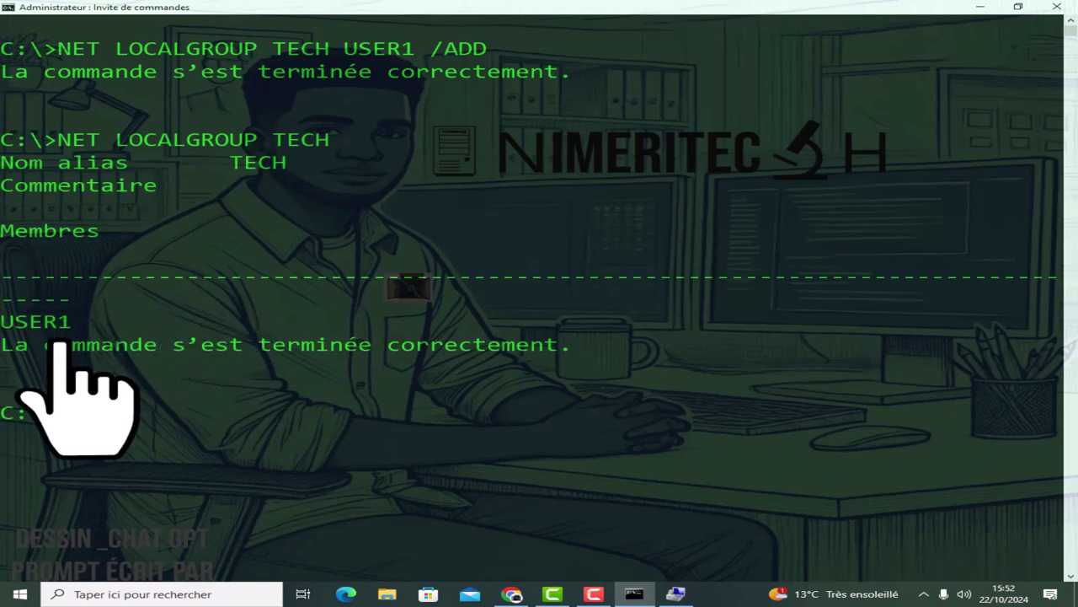
double_click(12, 322)
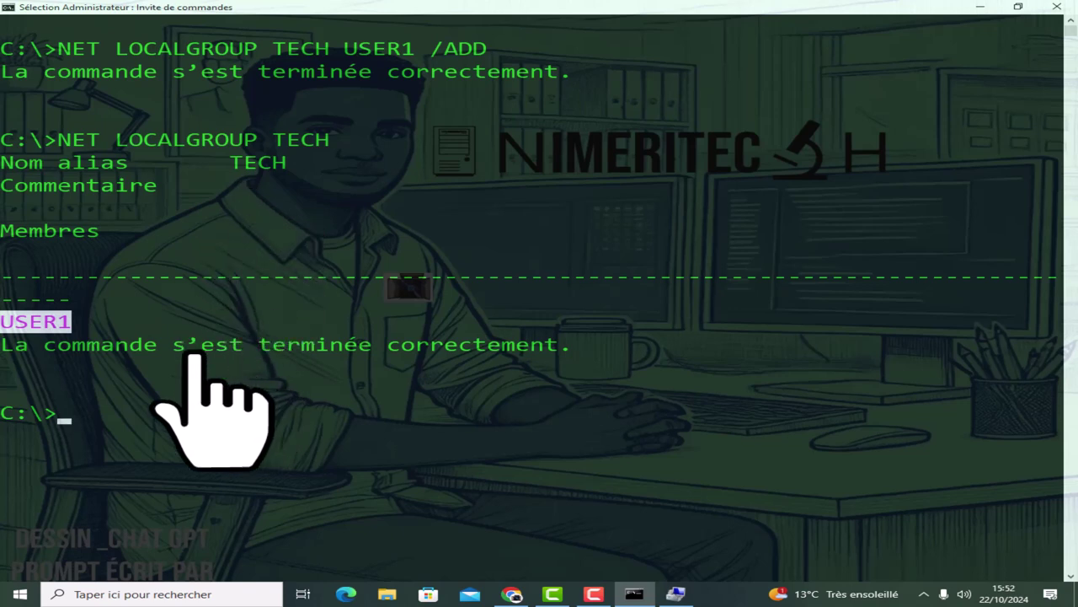
text(CLS)
key(Return)
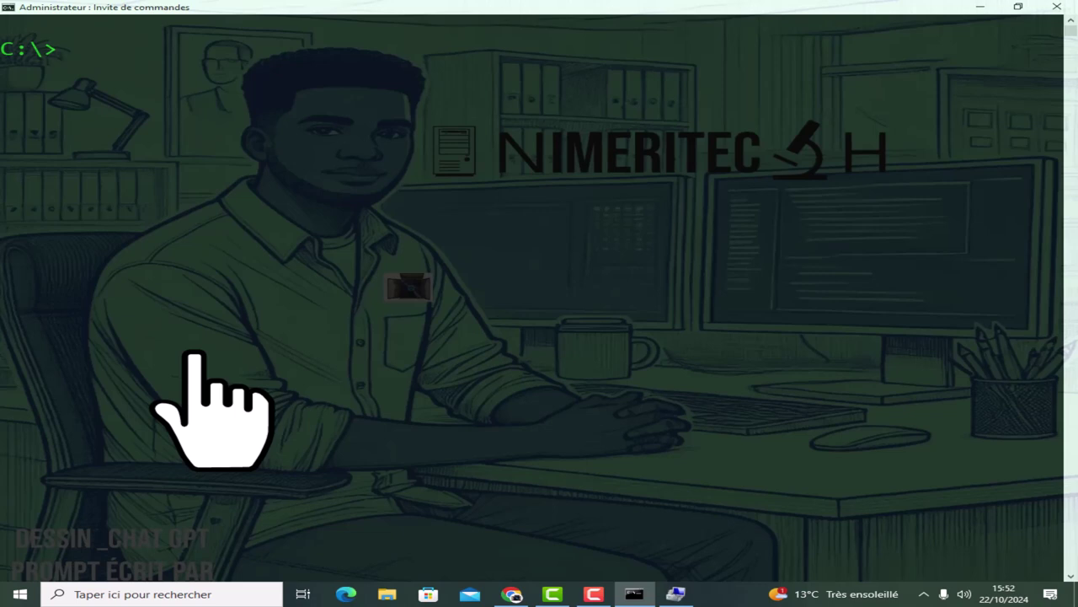
Clear the console and add USER2 to the TECH local group.
text(CLS)
key(Return)
text(NET LOCALGROUP TECH)
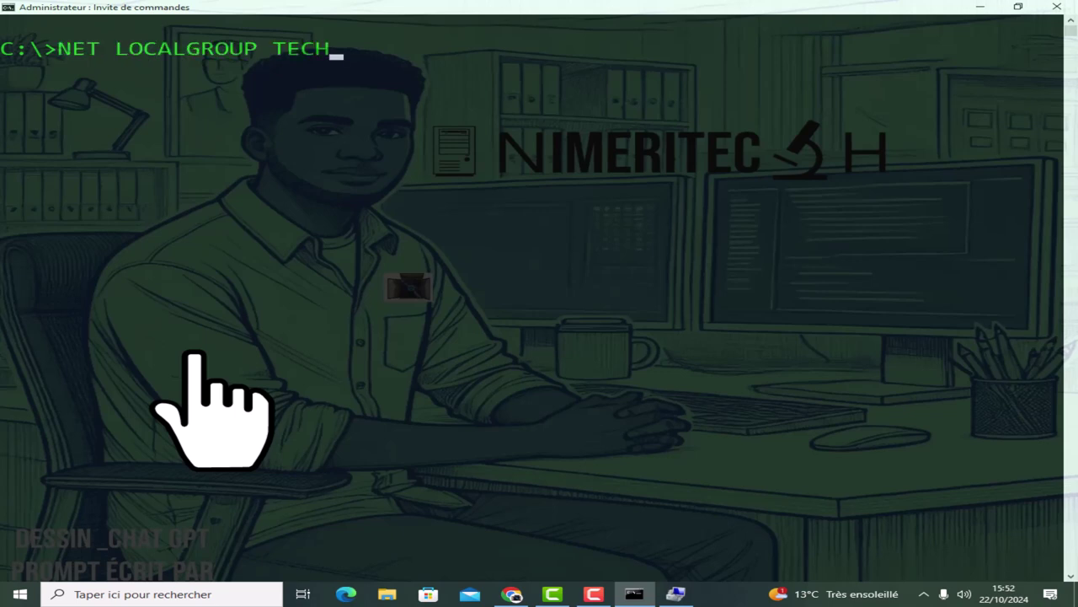
key(BackSpace)
key(BackSpace)
key(BackSpace)
key(BackSpace)
key(BackSpace)
key(BackSpace)
key(BackSpace)
key(BackSpace)
key(BackSpace)
key(BackSpace)
key(BackSpace)
key(BackSpace)
key(BackSpace)
key(BackSpace)
key(BackSpace)
key(BackSpace)
key(BackSpace)
key(BackSpace)
key(BackSpace)
text(NE)
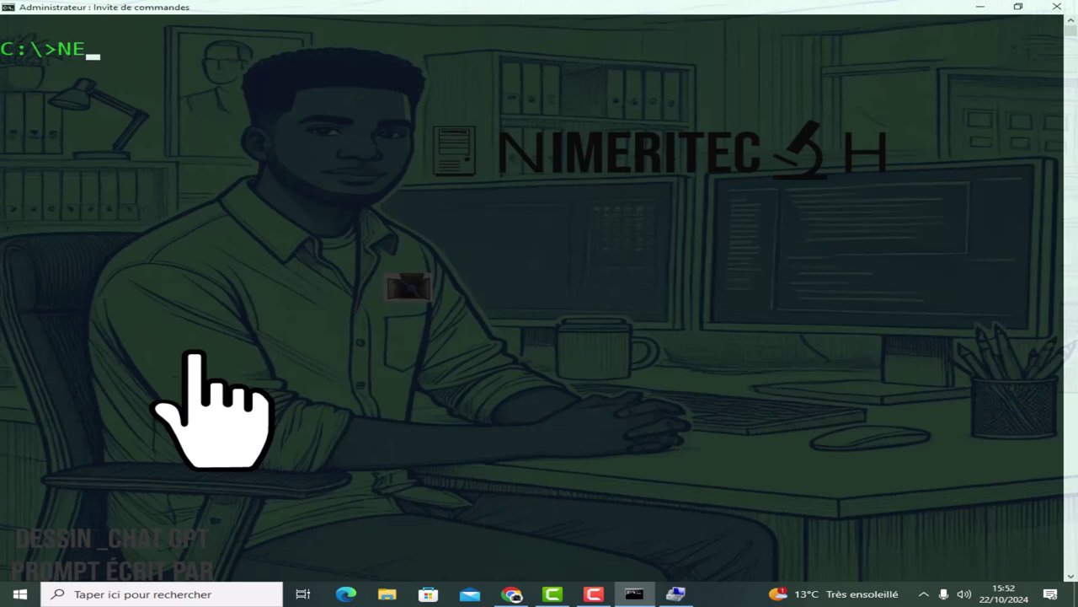
text(T LOCALGROUP)
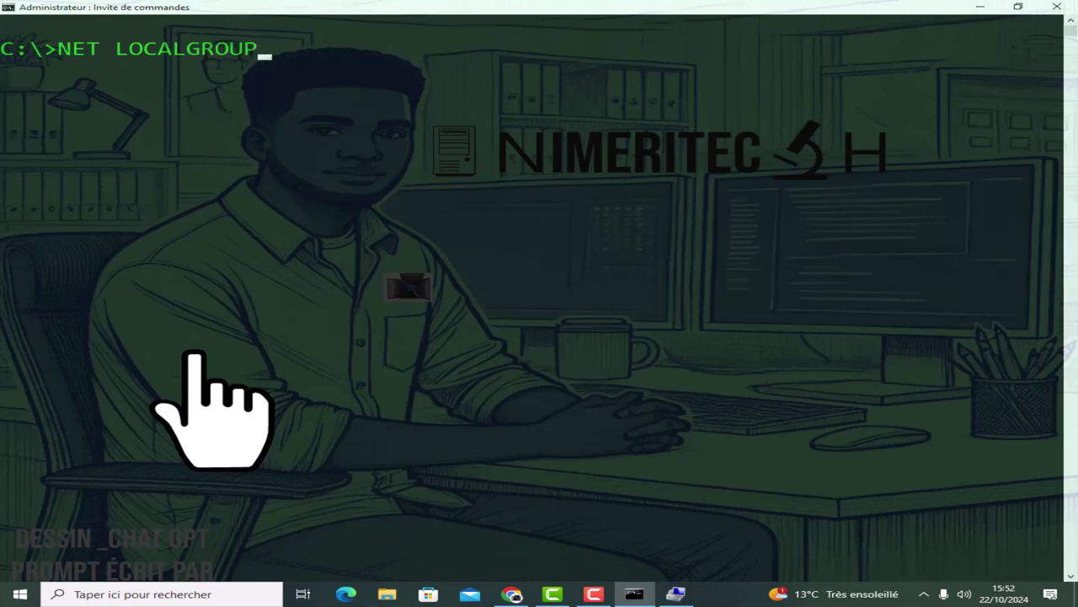
text( TECH)
text(USER)
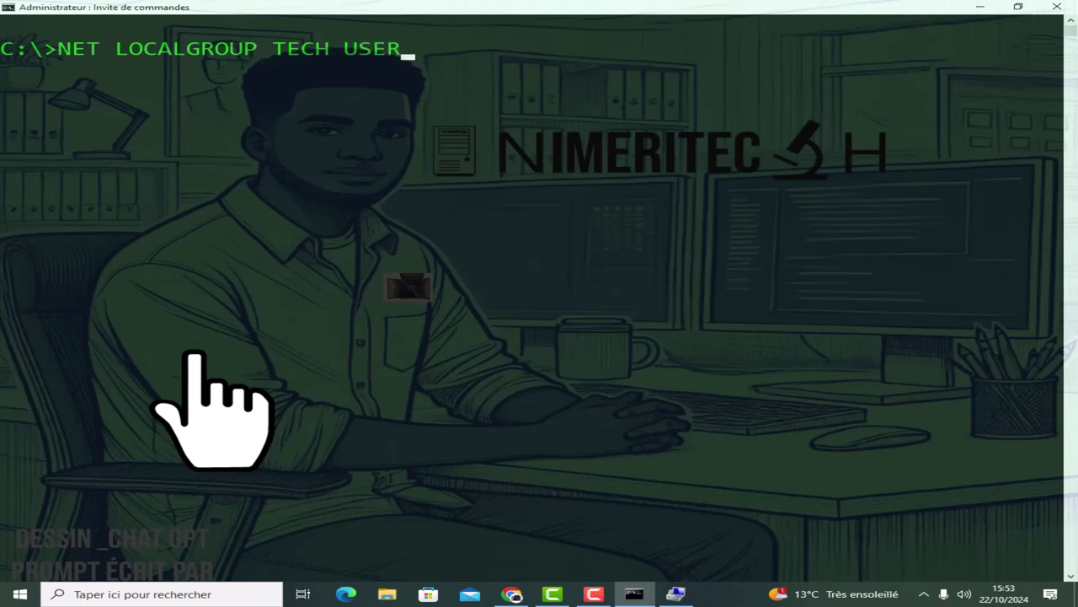
text(2 /ADD)
key(Return)
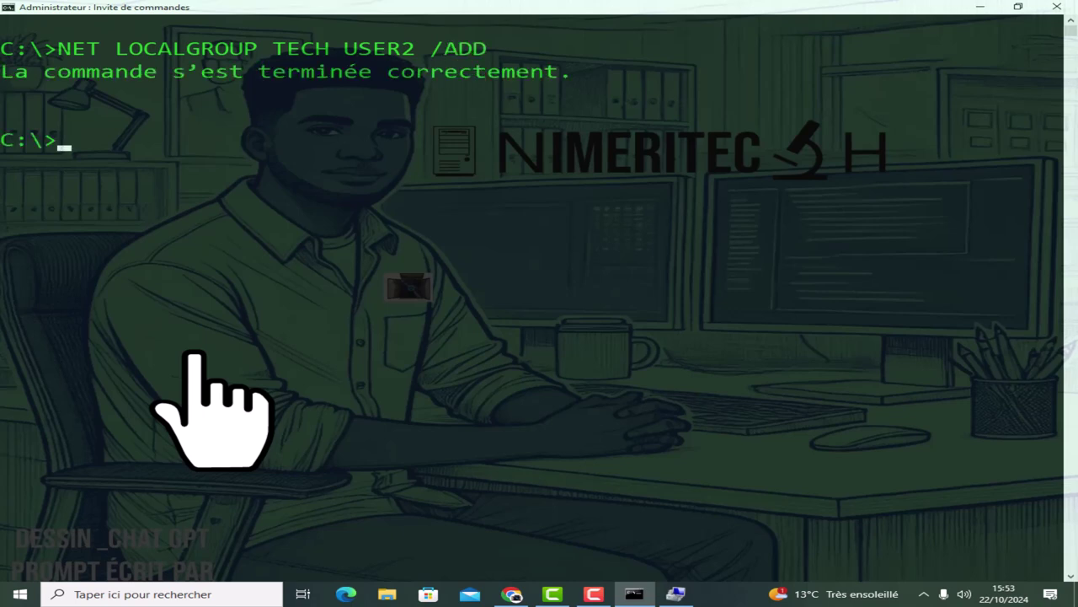
Add USER3 to TECH and enter the NET LOCALGROUP TECH listing command.
text(NET LOCALGROUP)
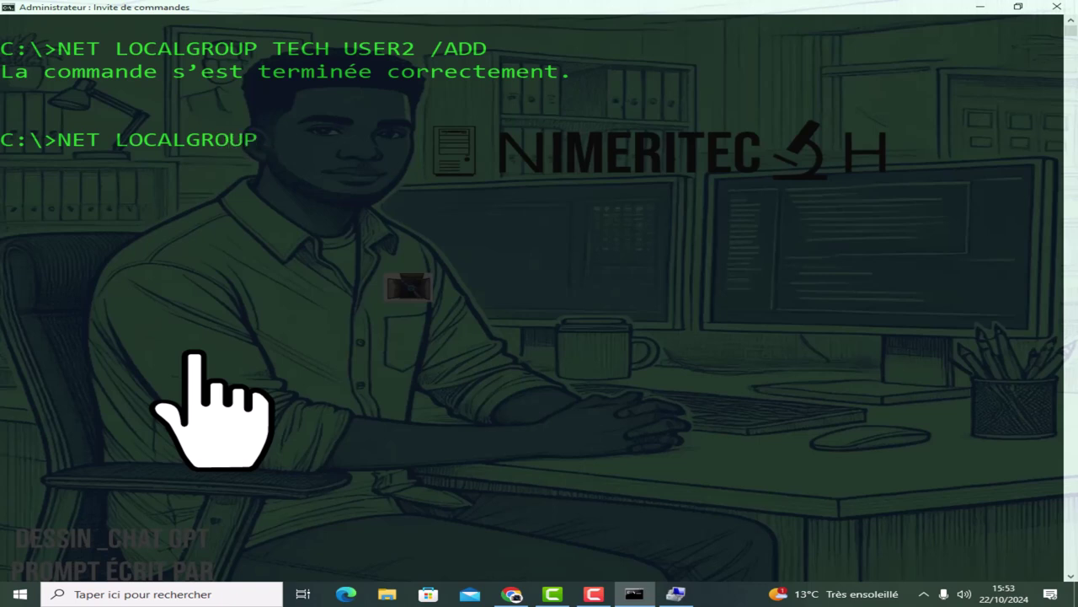
text( TECH USER3 /ADD)
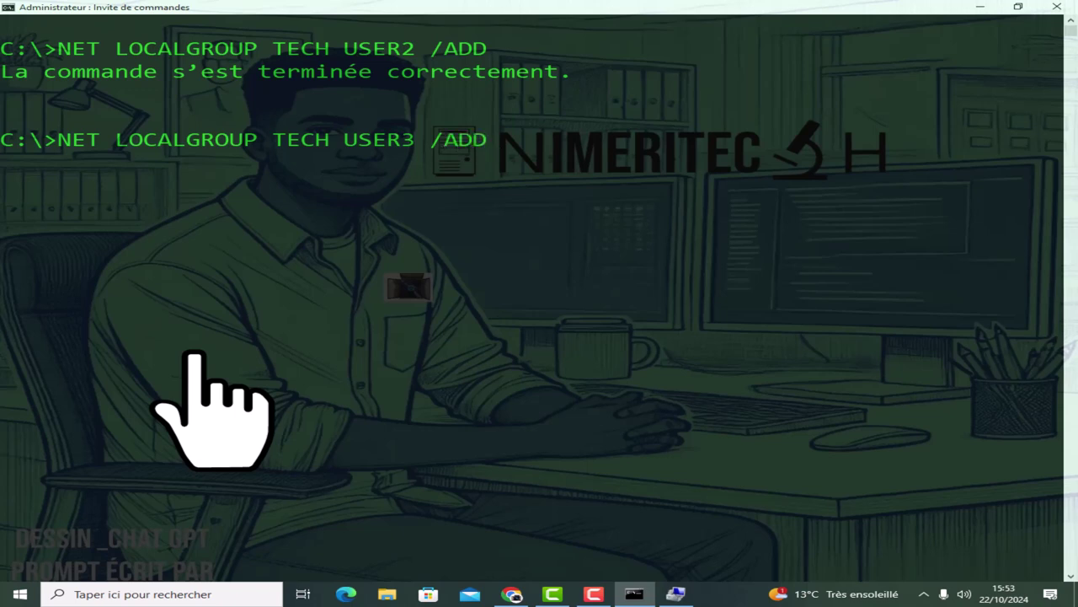
key(Return)
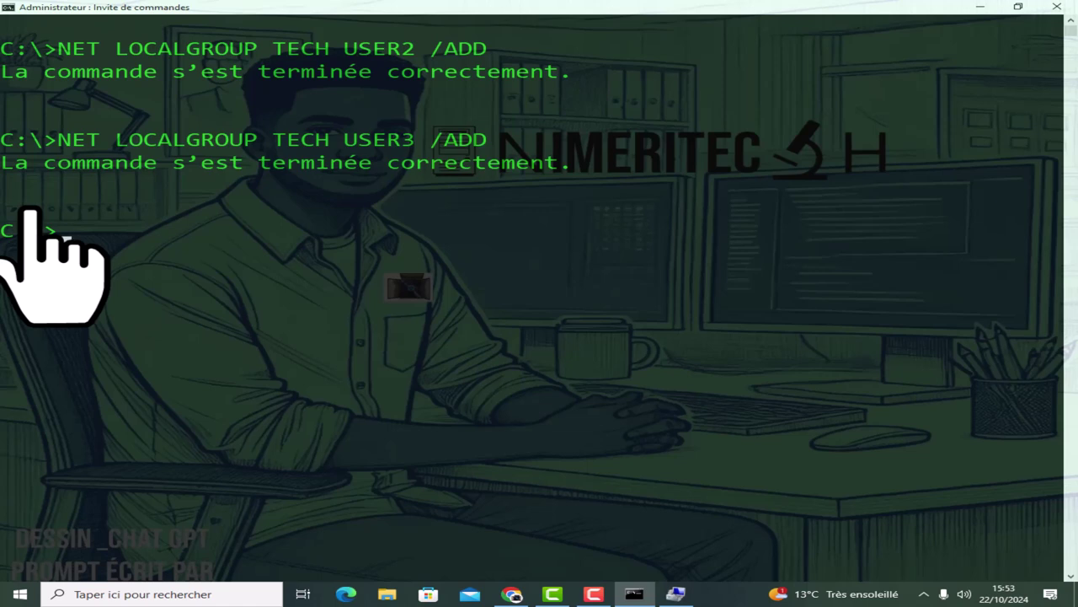
text(NET LOCAL)
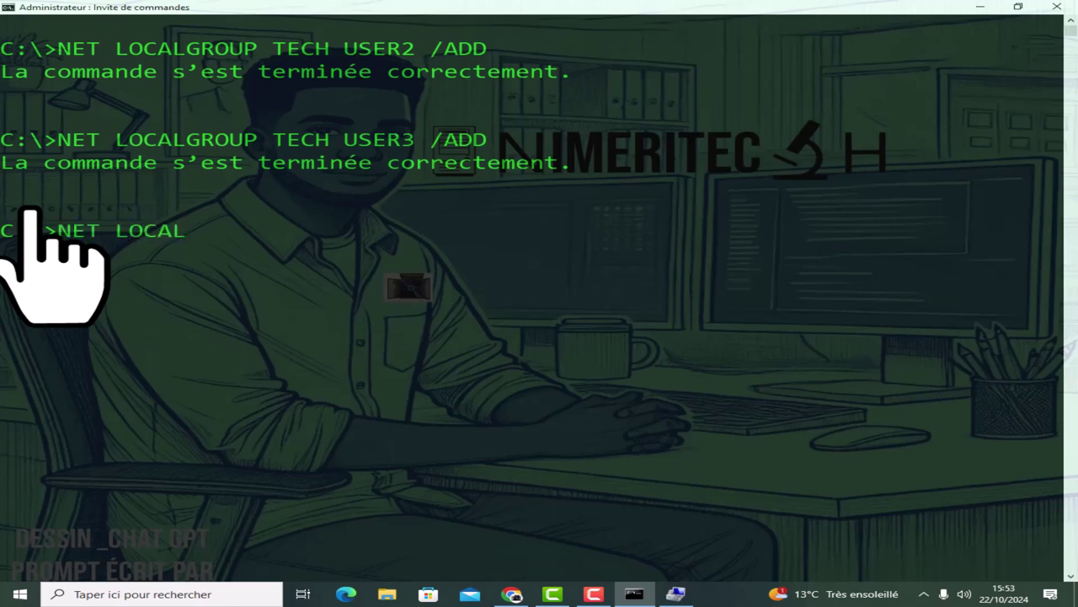
text(GROUP TECH)
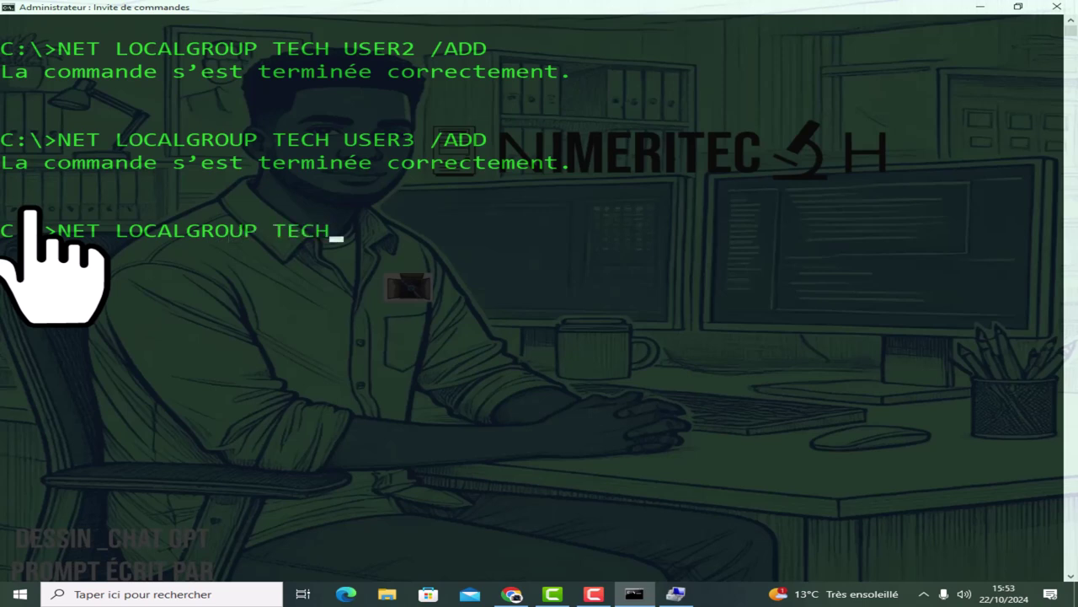
List TECH's members, highlight USER1 to USER3, then clear the console with CLS.
key(Return)
drag(7, 412, 148, 460)
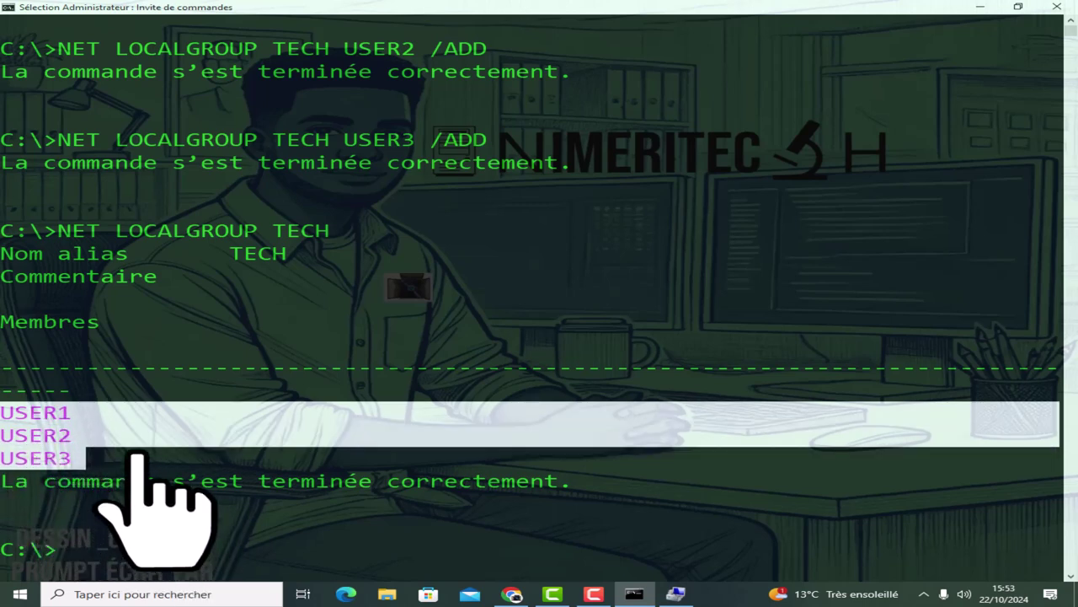
text(CLS)
key(Return)
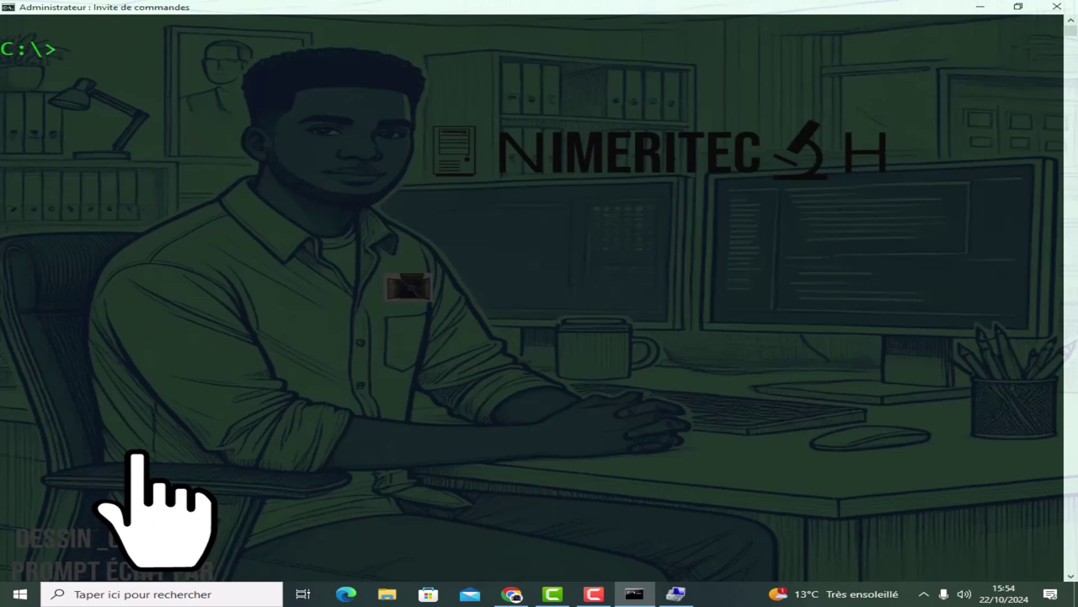
Add USER4 to TECH_ADMINISTRATORS, then type the matching command for USER5.
text(NET LOCAL)
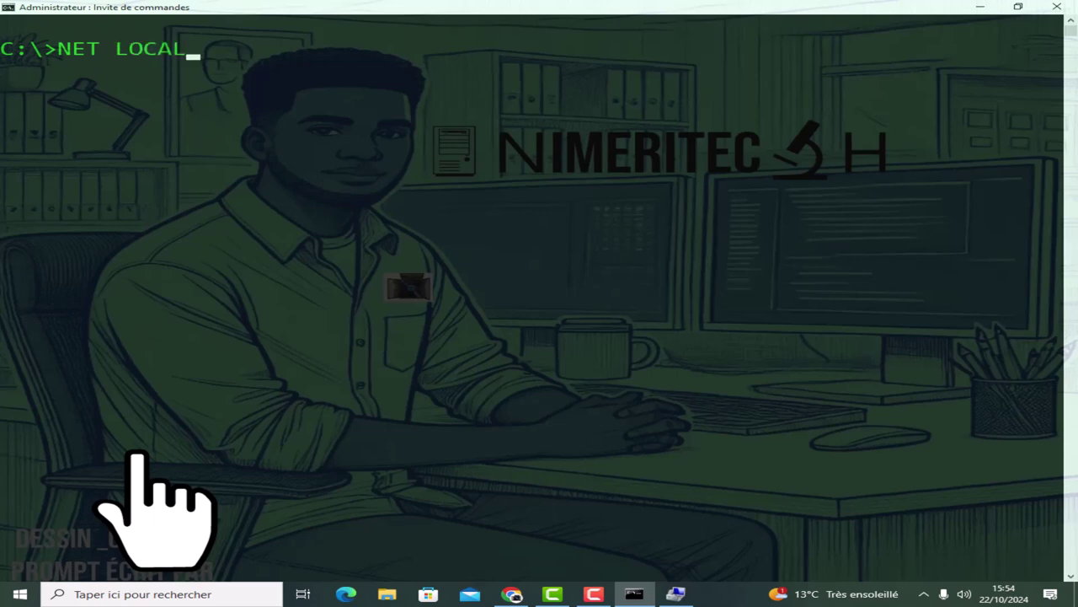
text(GROUP)
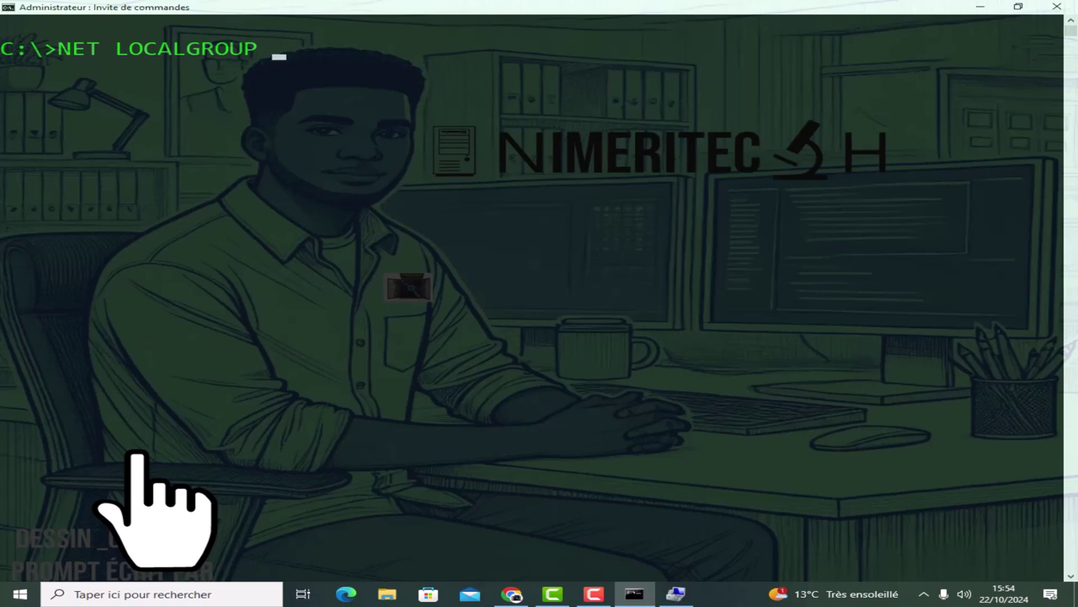
text( TECH_ADMINISTR)
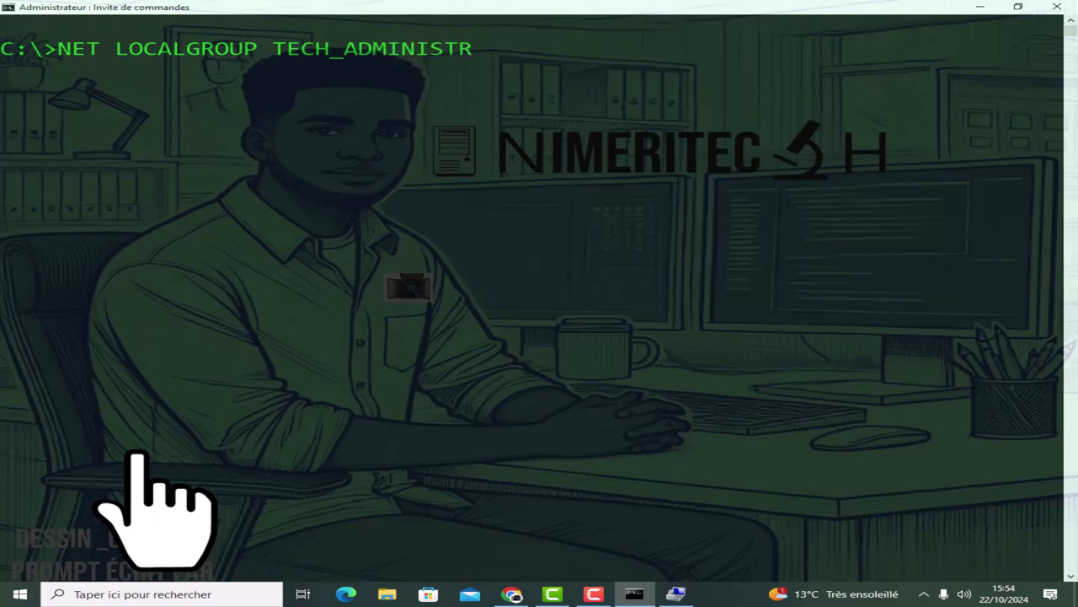
text(ATORS)
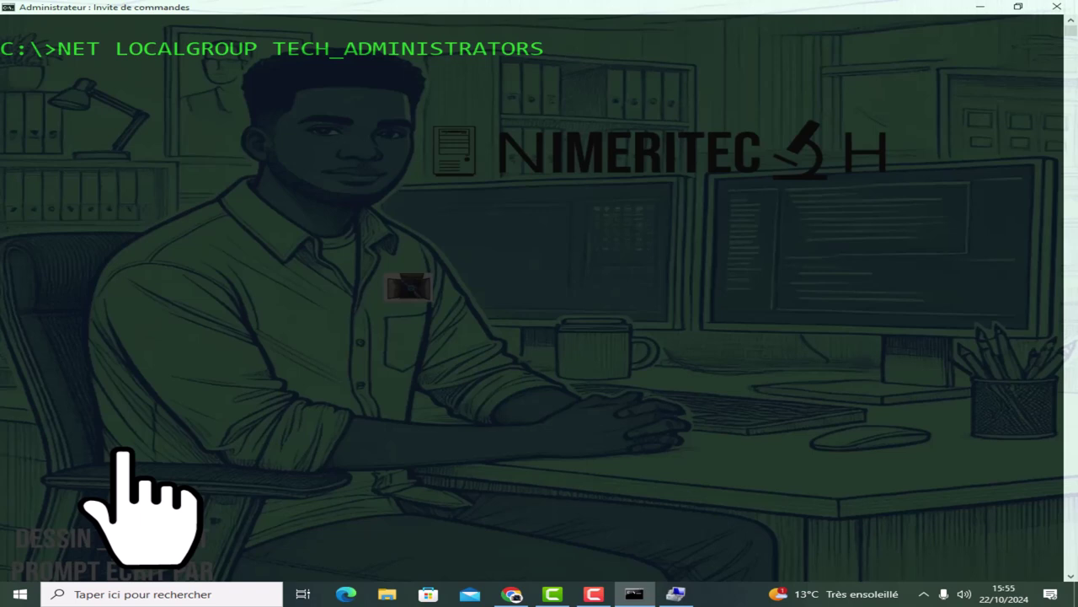
text(USER4 /ADD)
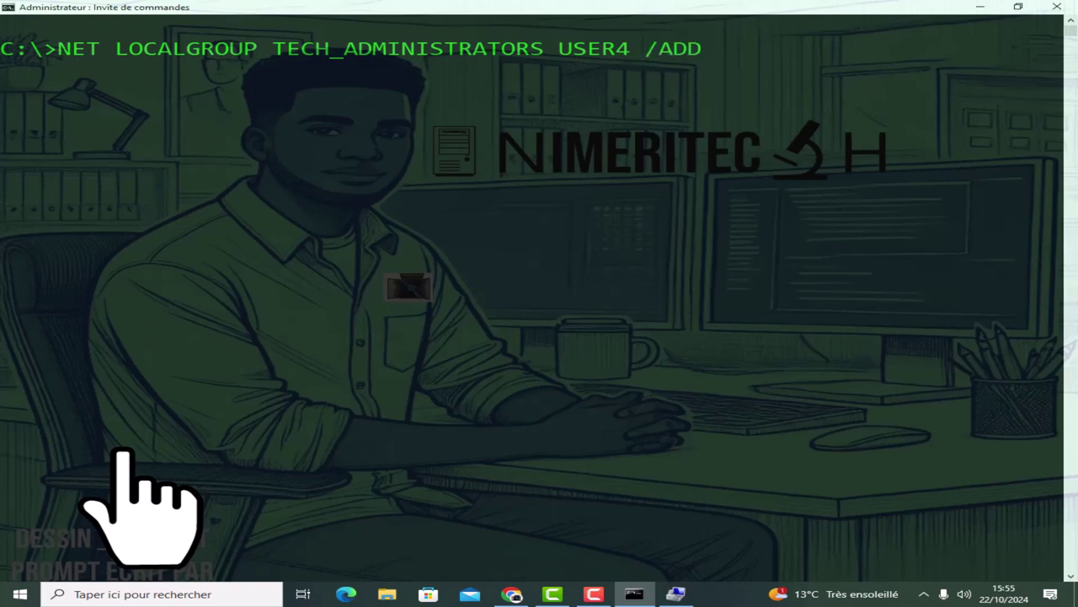
key(Return)
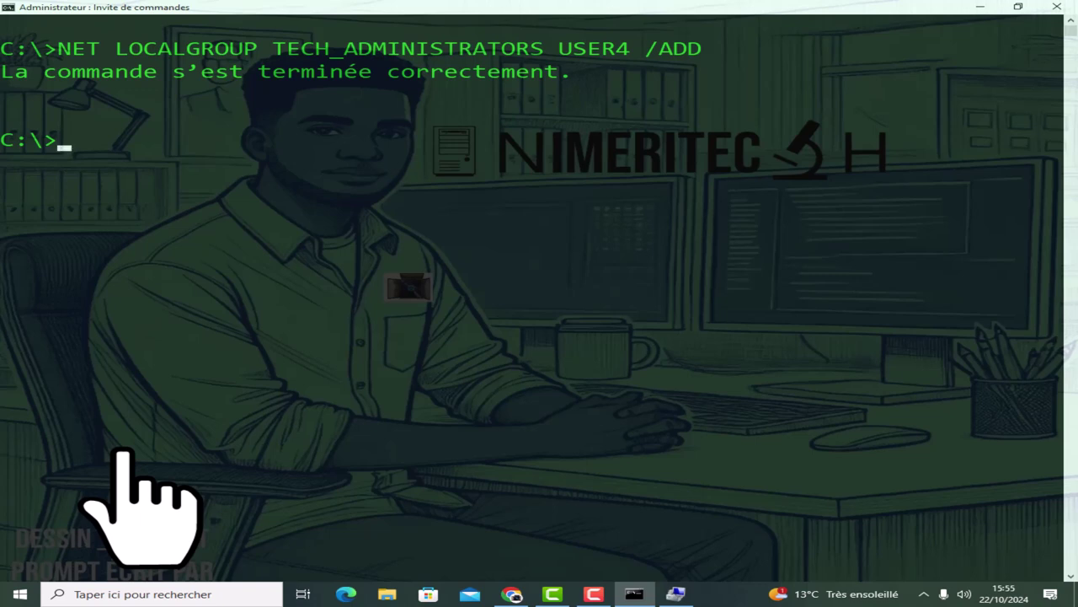
text(NET LOCALGROUP)
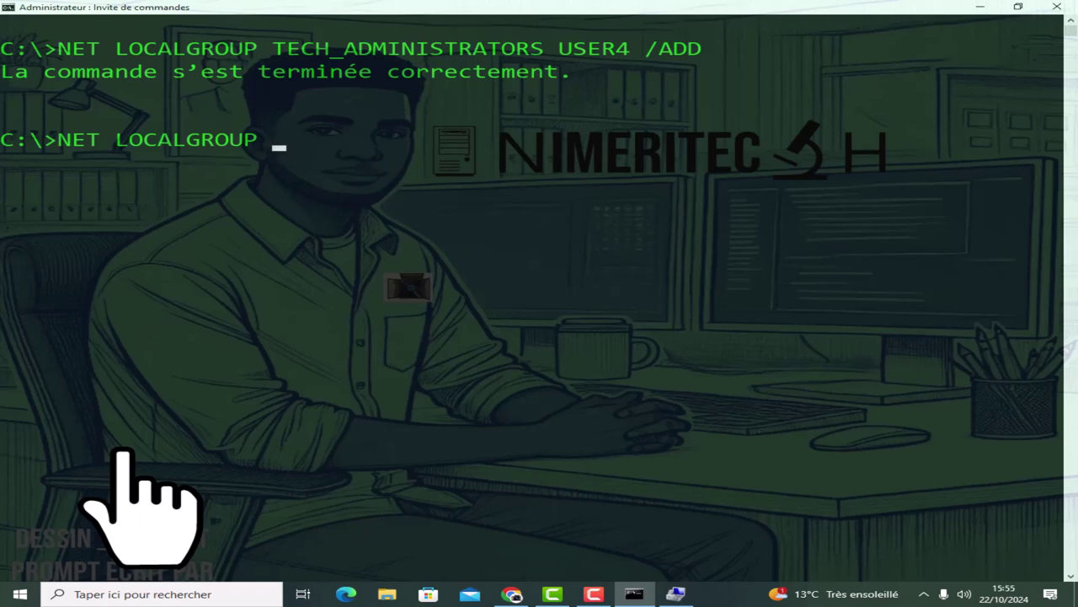
text( TECH_ADMI)
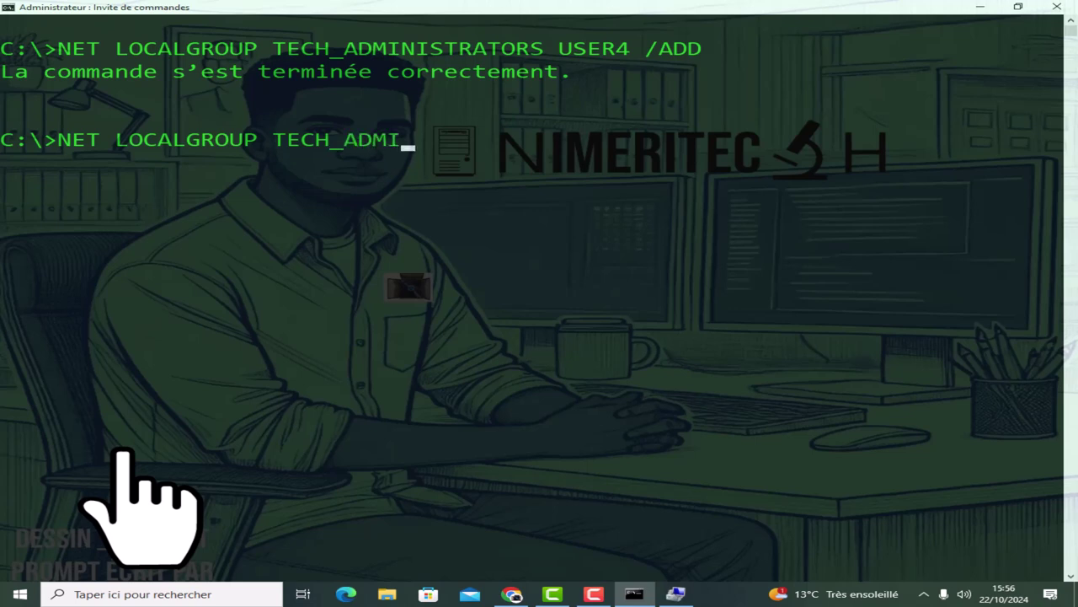
text(NISTRA)
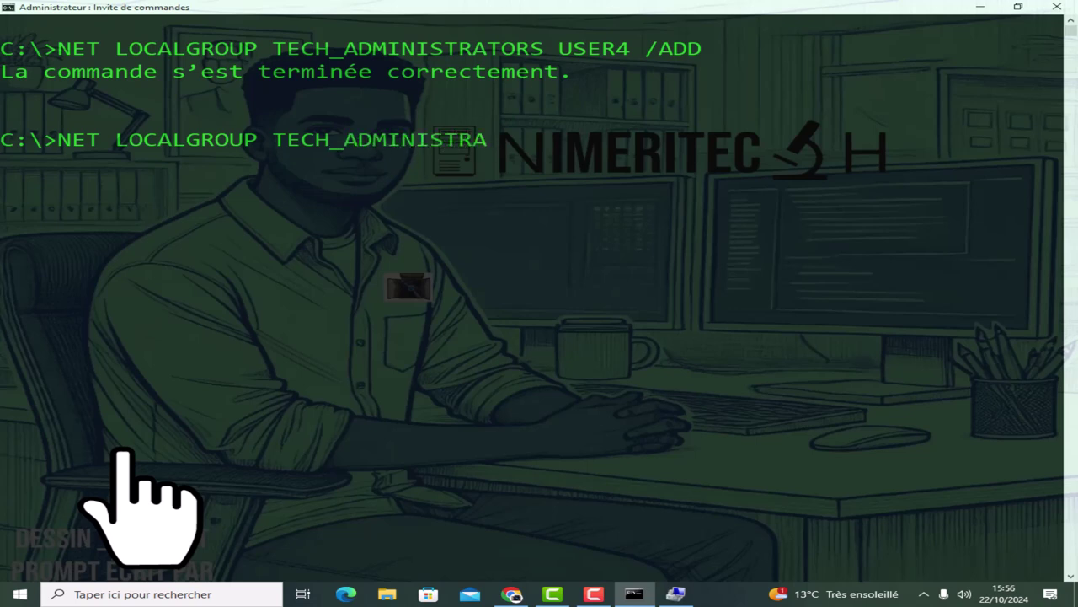
text(TORS USE)
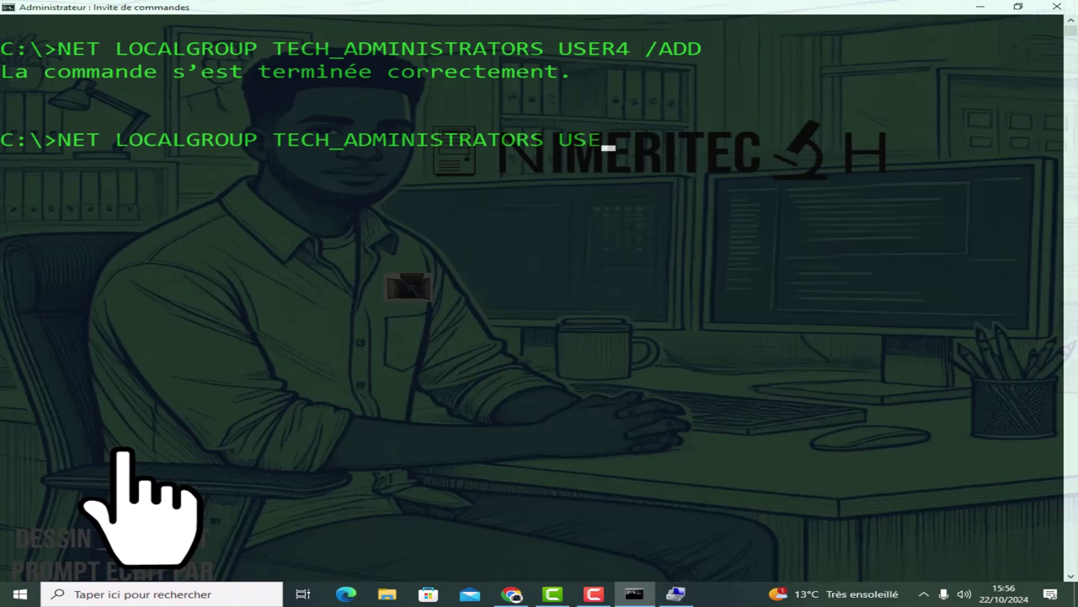
text(R5 /ADD)
Add USER5, then USER6 via the recalled, edited command, to TECH_ADMINISTRATORS.
key(Return)
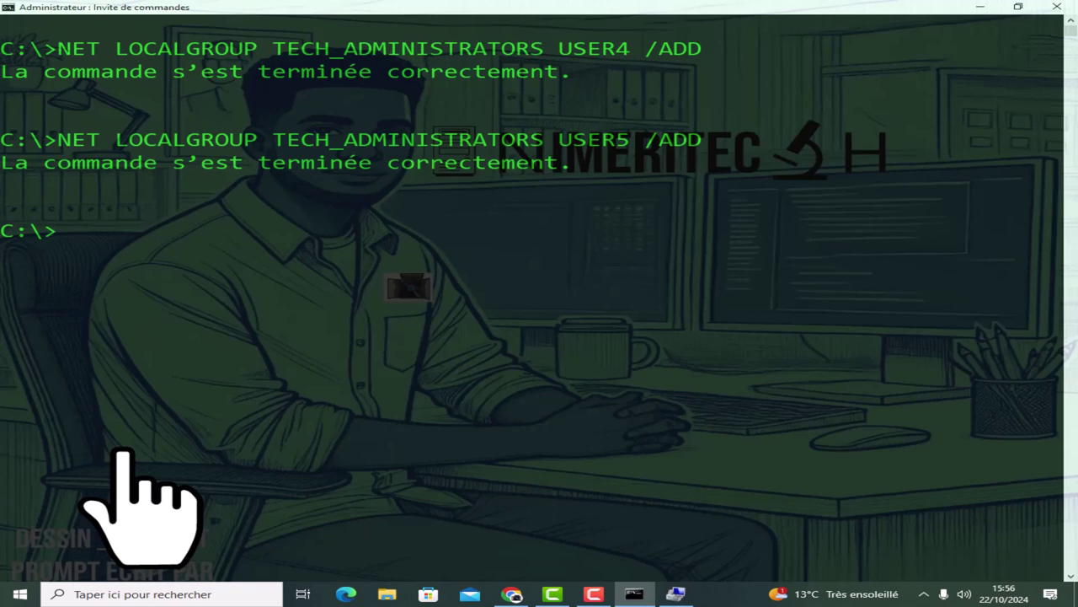
key(Up)
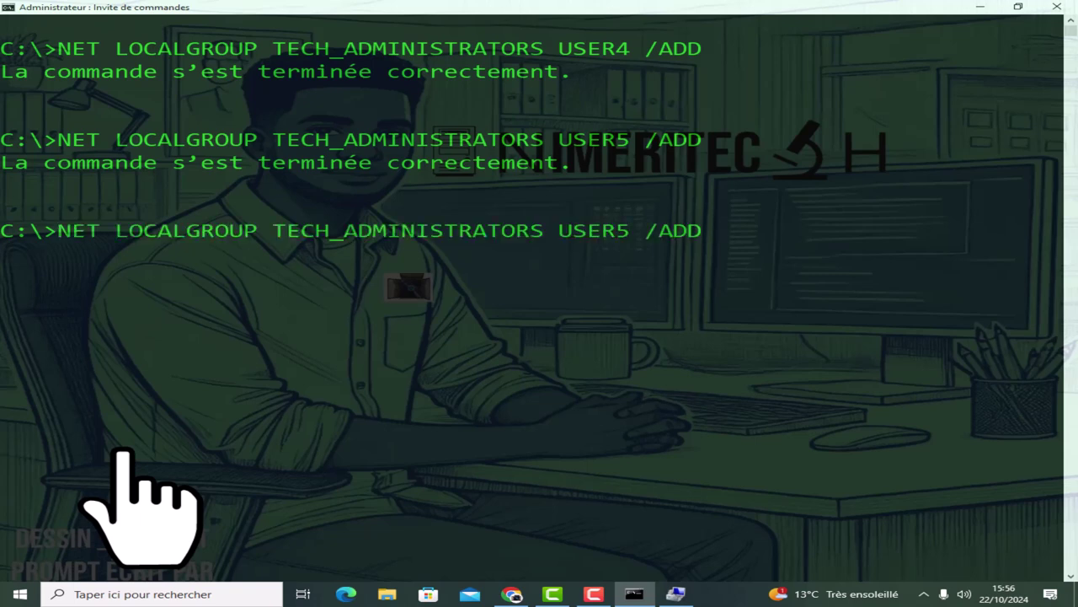
key(Left)
key(Left)
key(Left)
key(Left)
key(Left)
key(BackSpace)
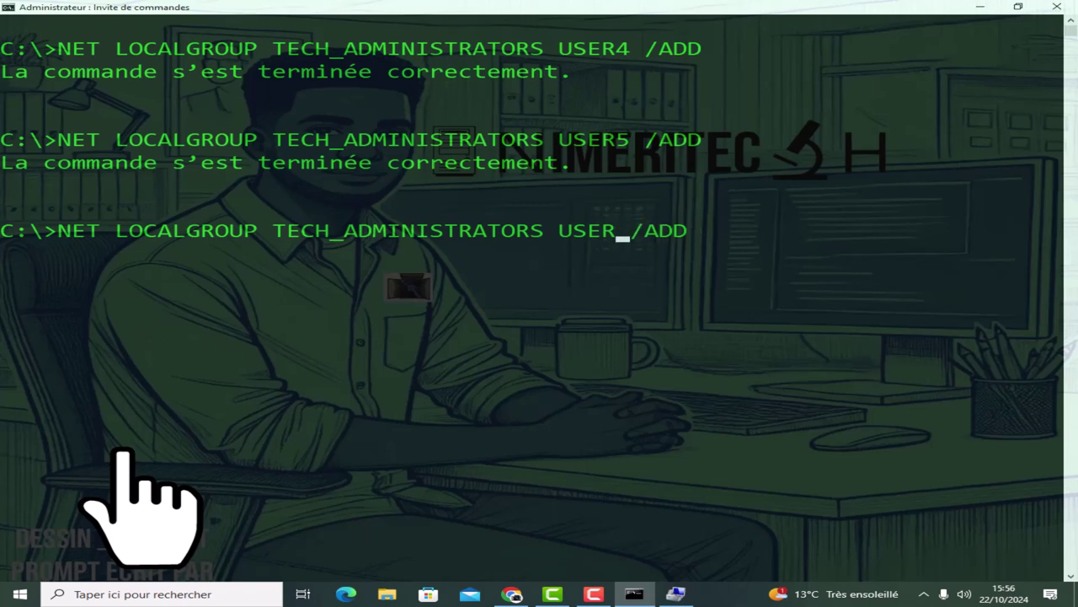
text(6)
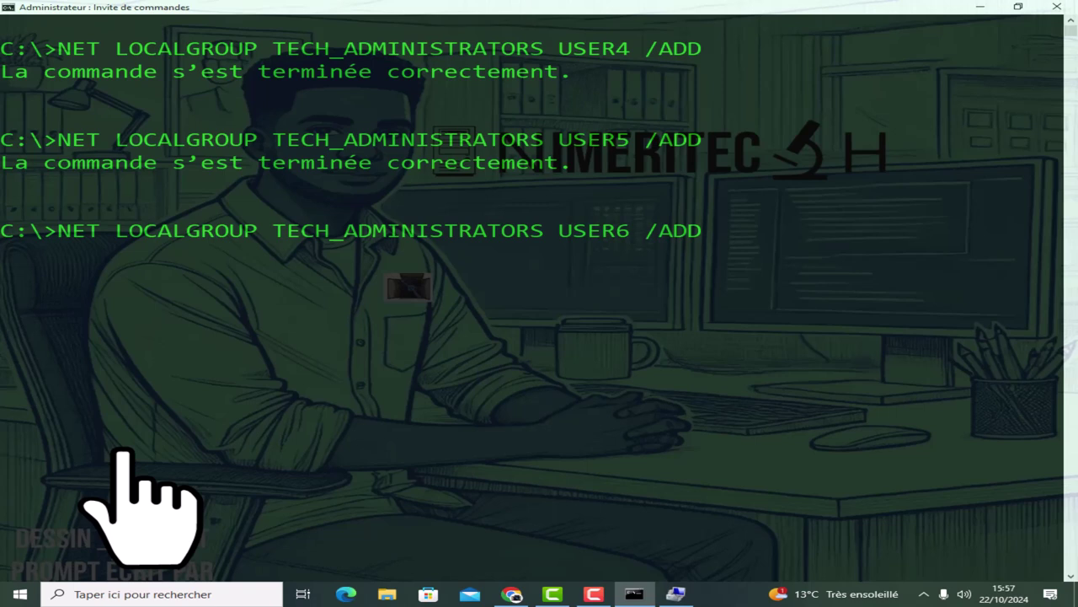
key(Return)
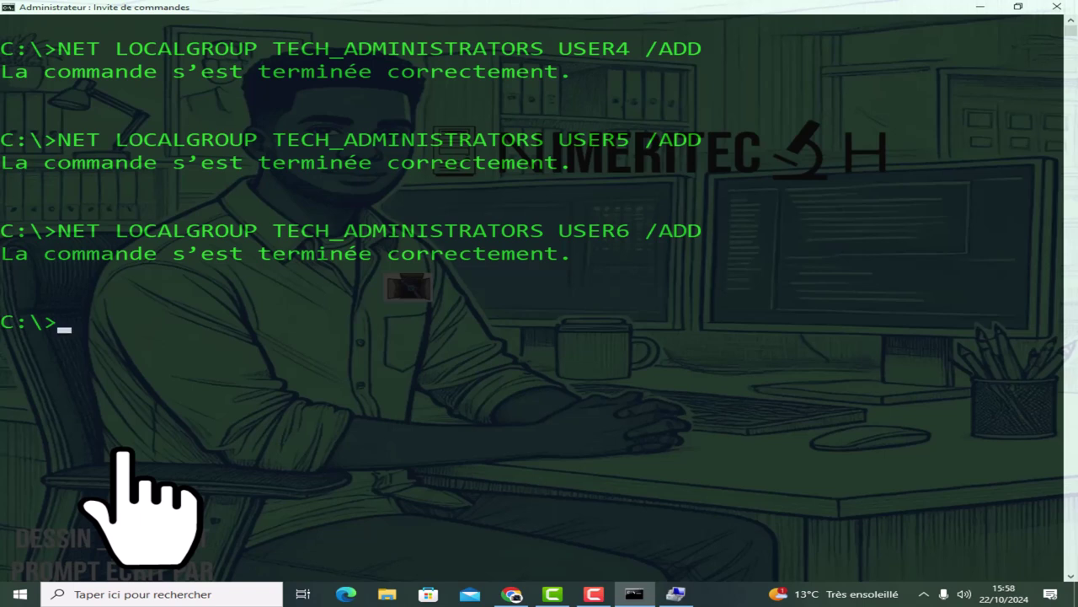
Add USER7 to RESPONSABLE, correcting the mistyped /ADD switch first.
text(NET LOC)
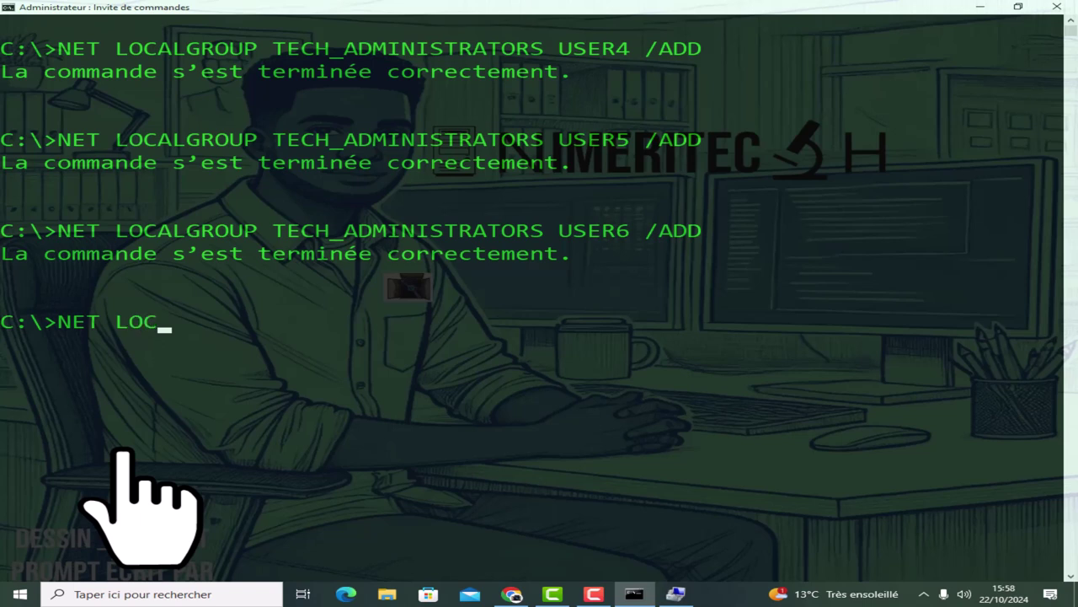
text(ALGROU)
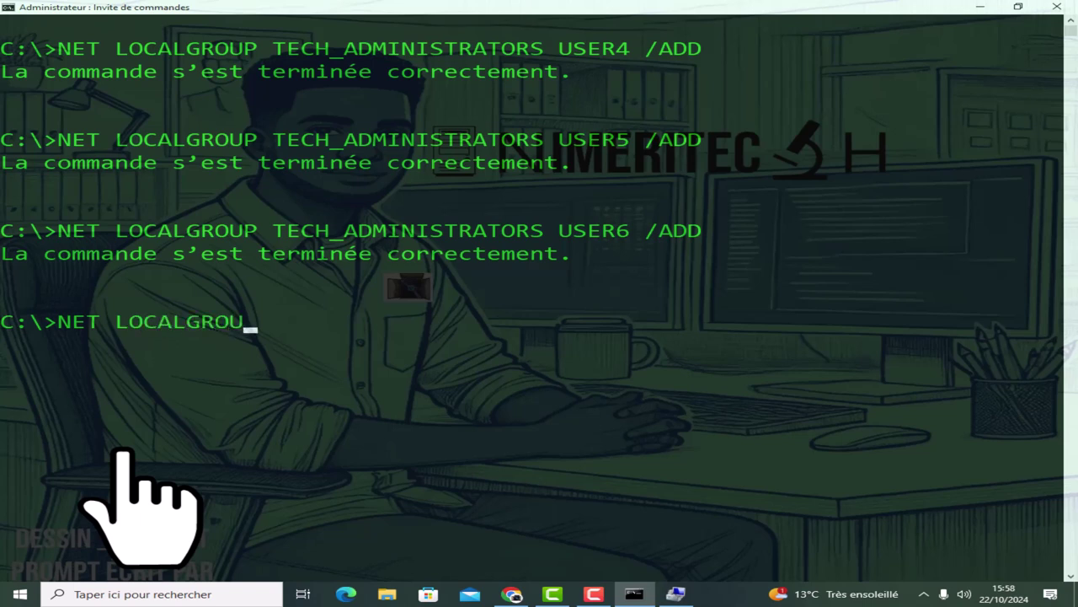
text(P RESPON)
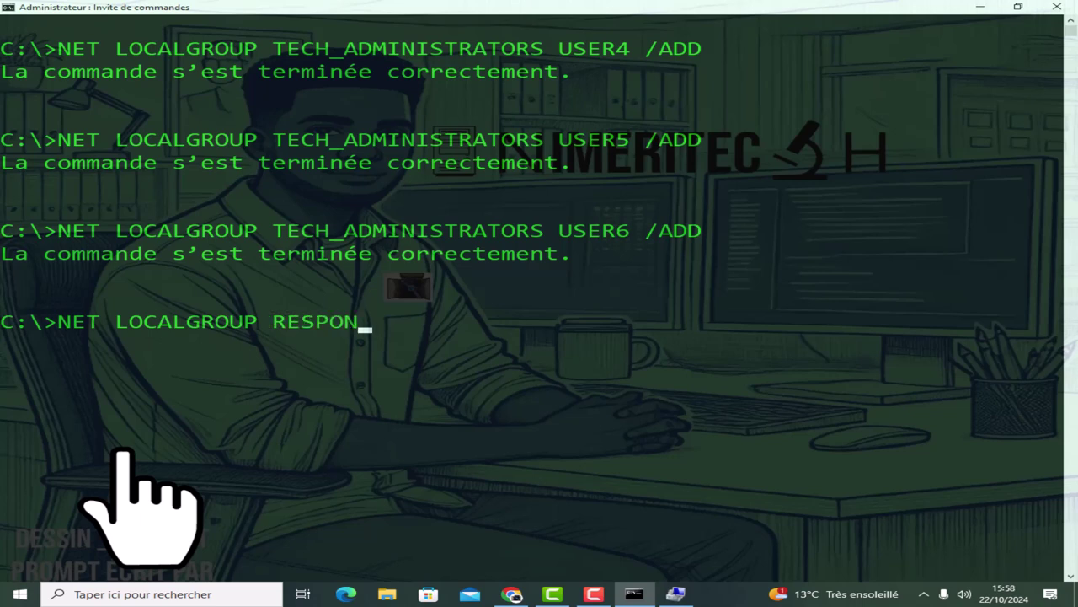
text(SABLE)
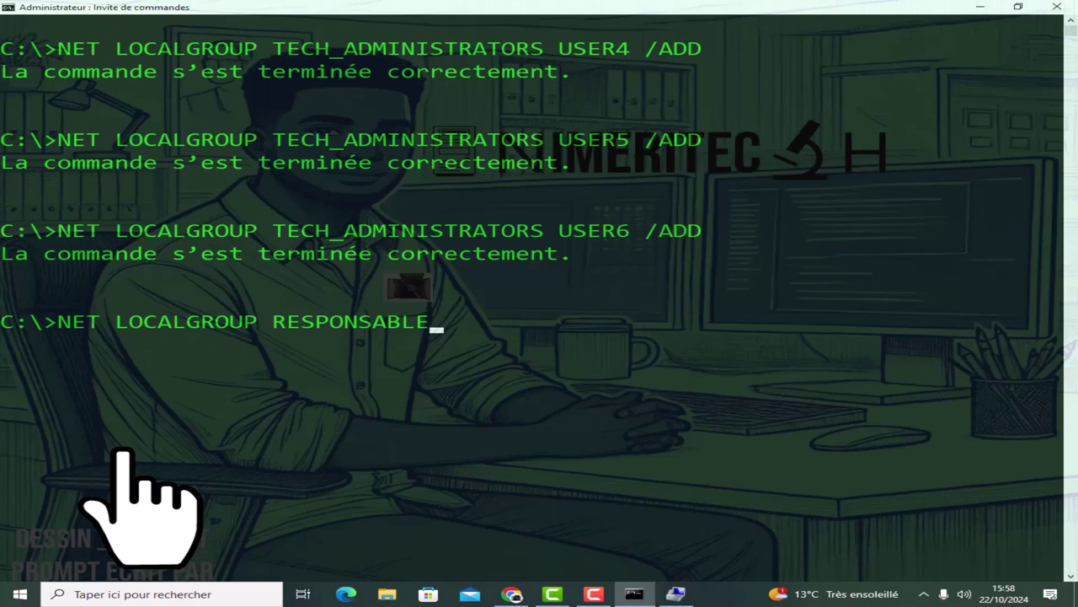
text( USER7 /AG)
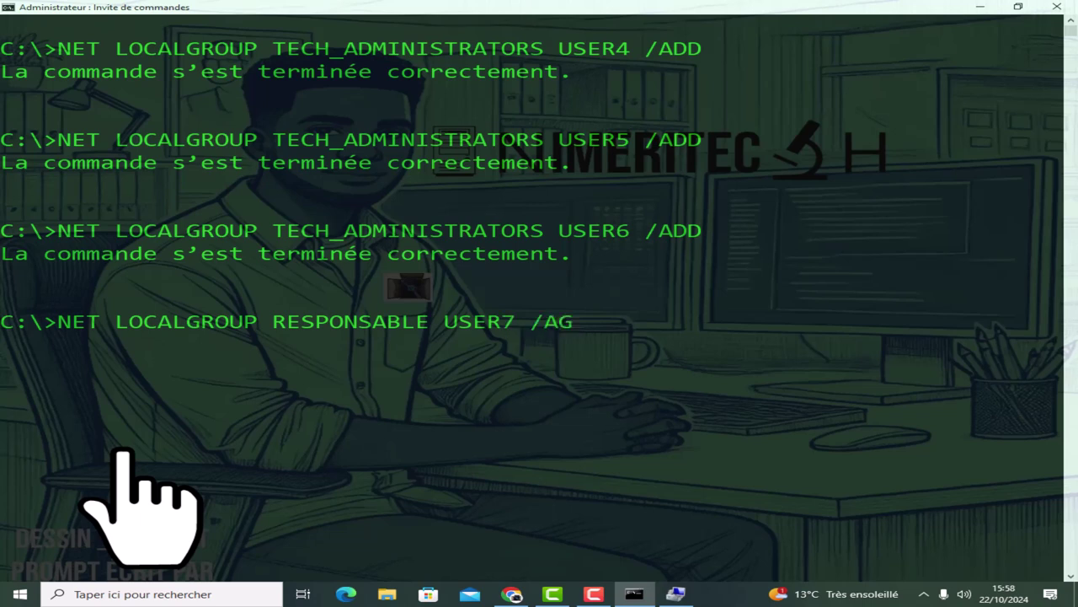
key(BackSpace)
text(DD)
key(Return)
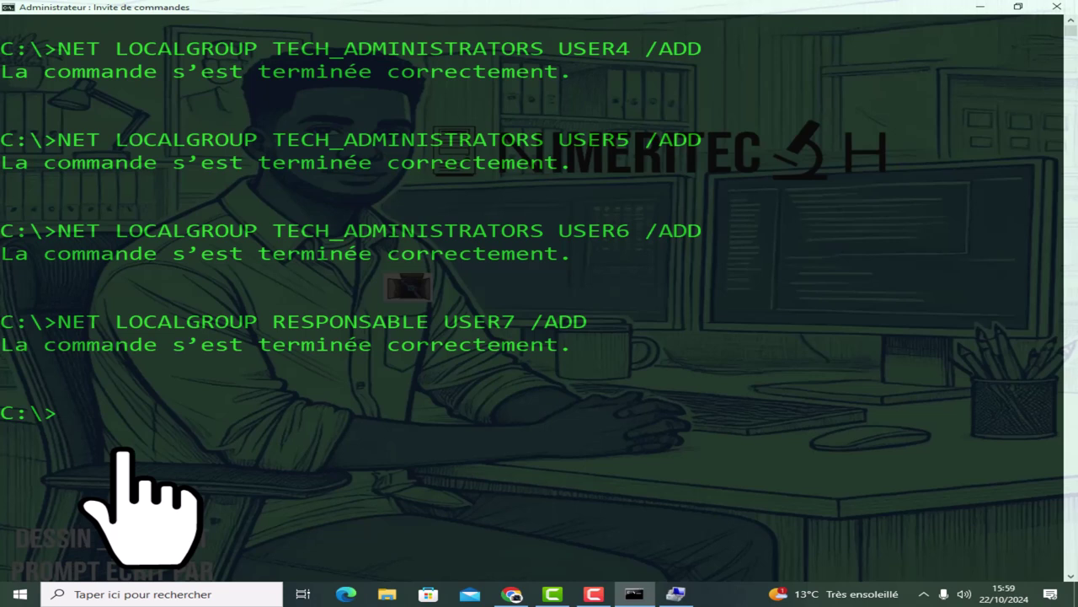
Add USER8 and USER9 to RESPONSABLE by editing the user number in the recalled command.
key(Up)
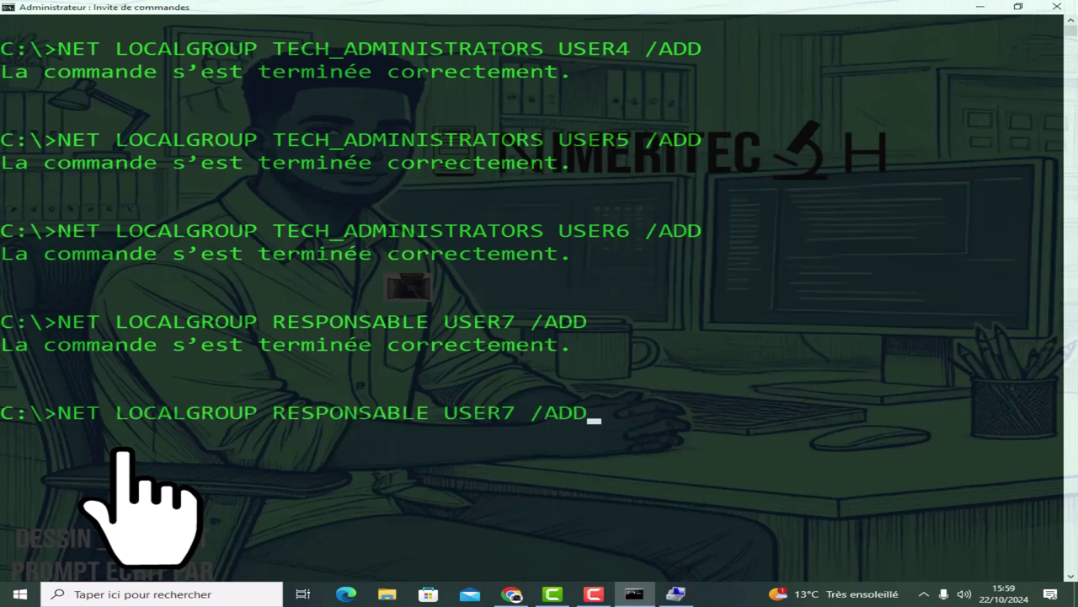
key(Left)
key(Left)
key(Left)
key(Left)
key(Left)
key(BackSpace)
text(8)
key(Return)
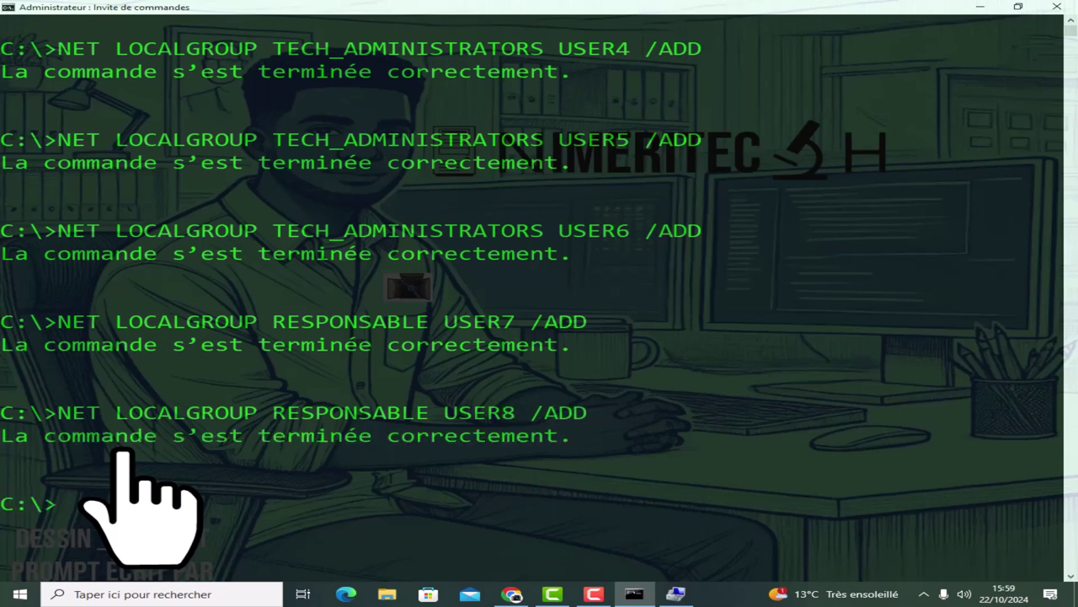
key(Up)
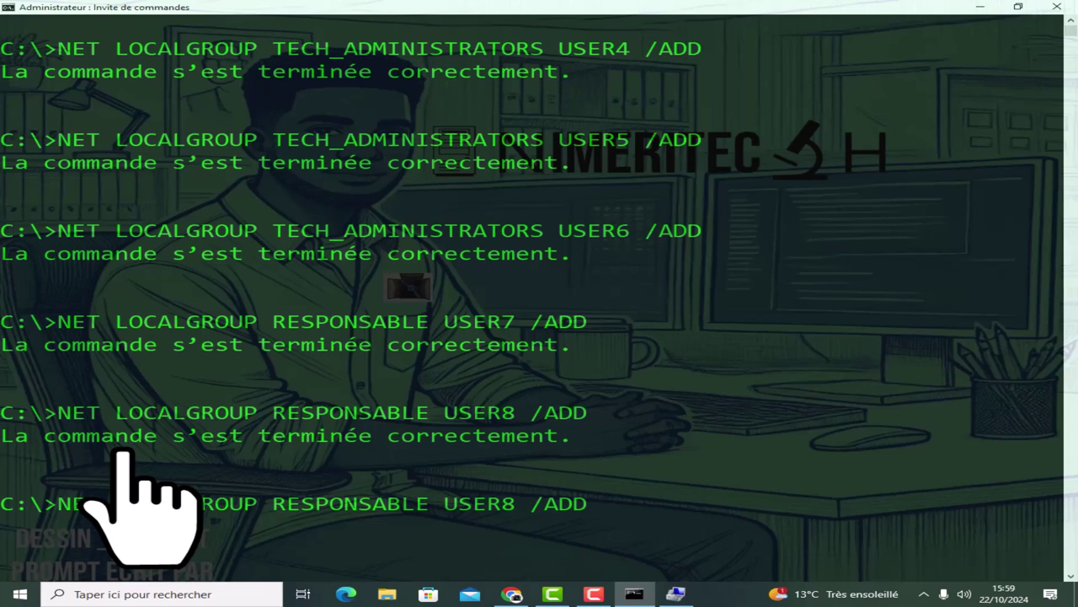
key(Left)
key(Left)
key(Left)
key(Left)
key(Left)
key(BackSpace)
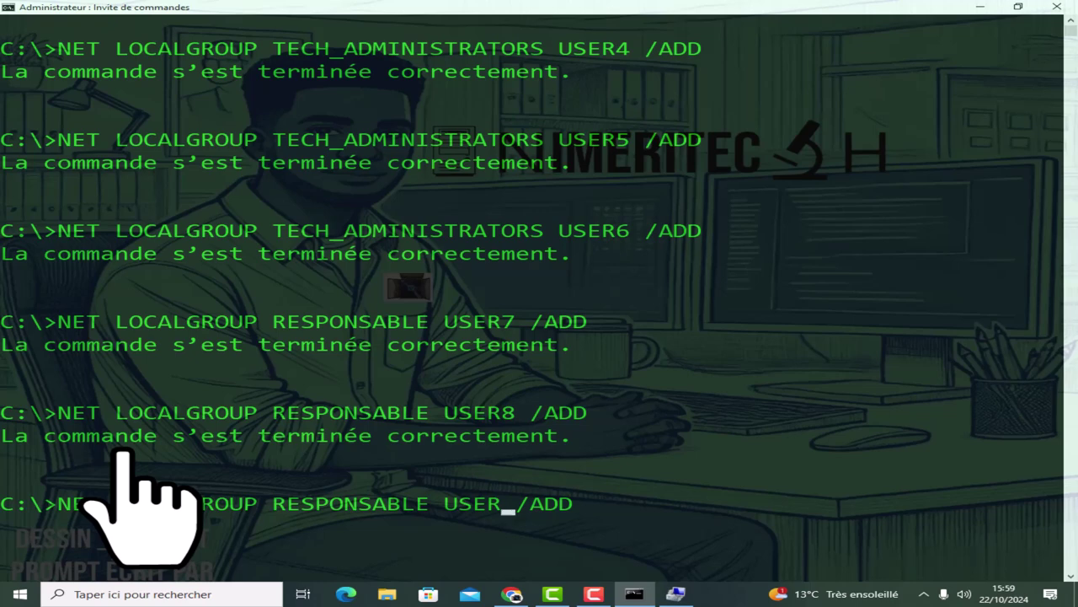
text(9)
key(Return)
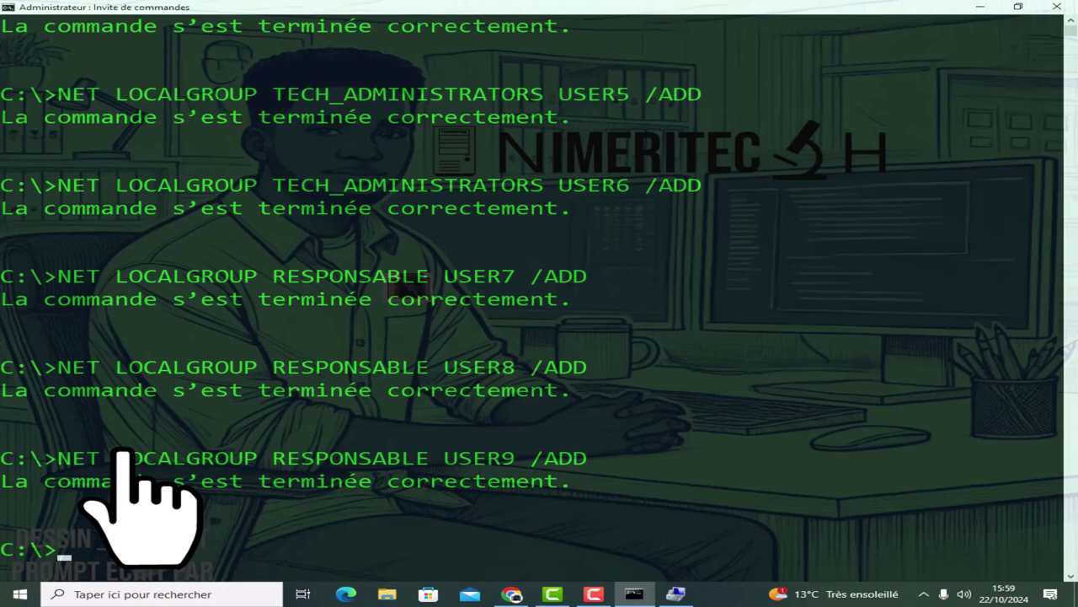
Clear the console, then list TECH (USER1–USER3) and TECH_ADMINISTRATORS (USER4–USER6) members.
text(CLS)
key(Return)
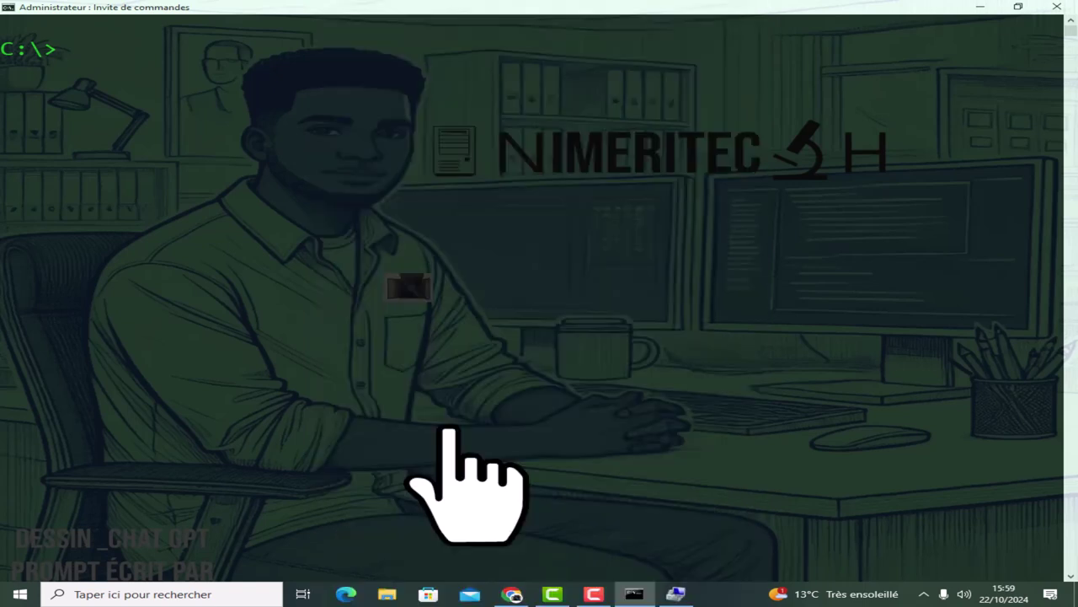
text(NET)
text(LOCAL)
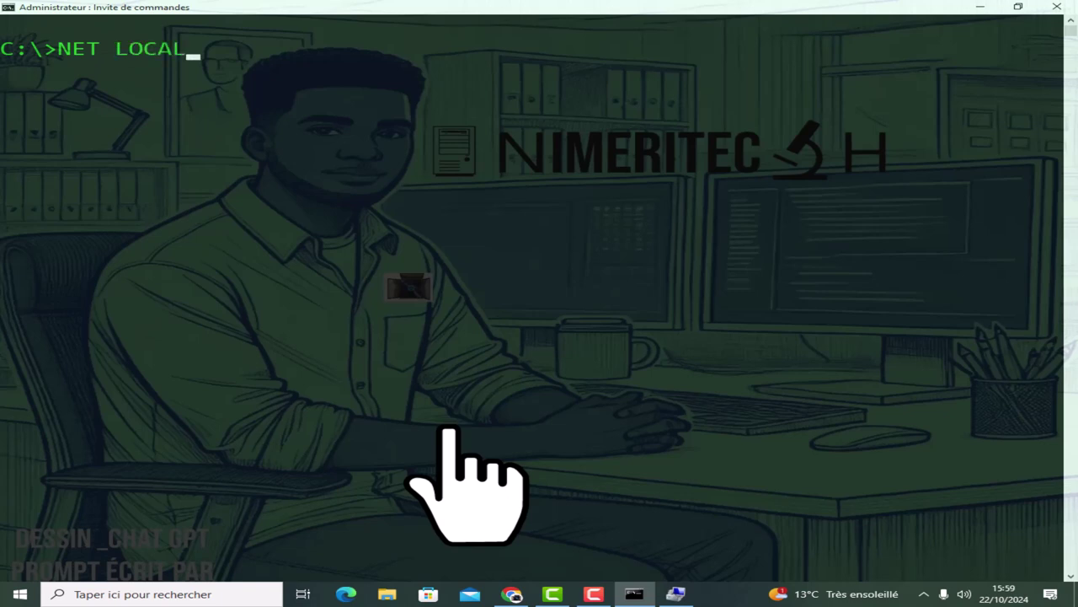
text(GROUP)
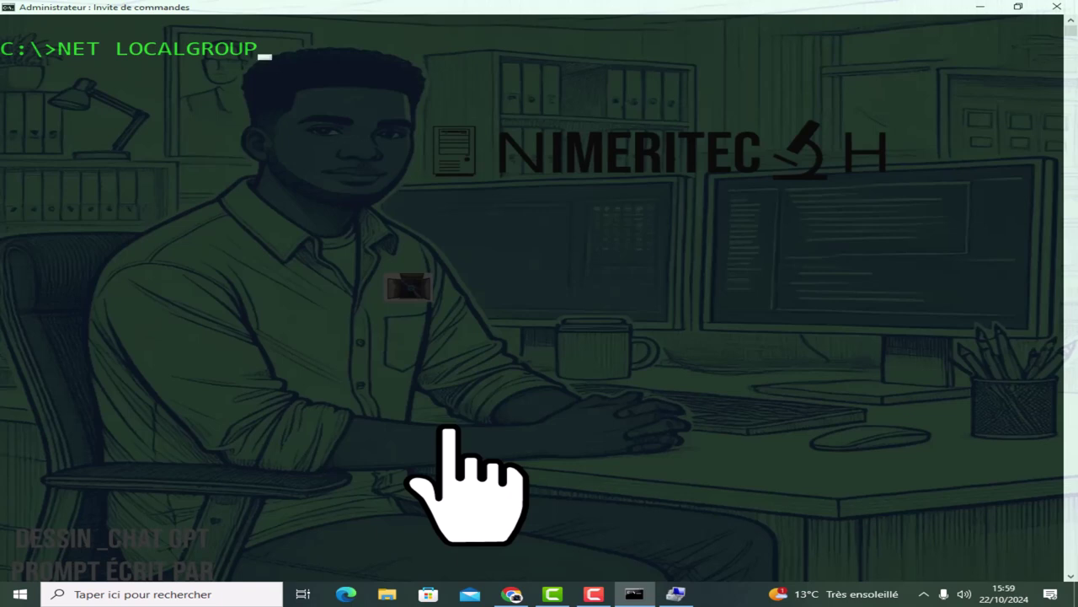
text( TECH)
key(Return)
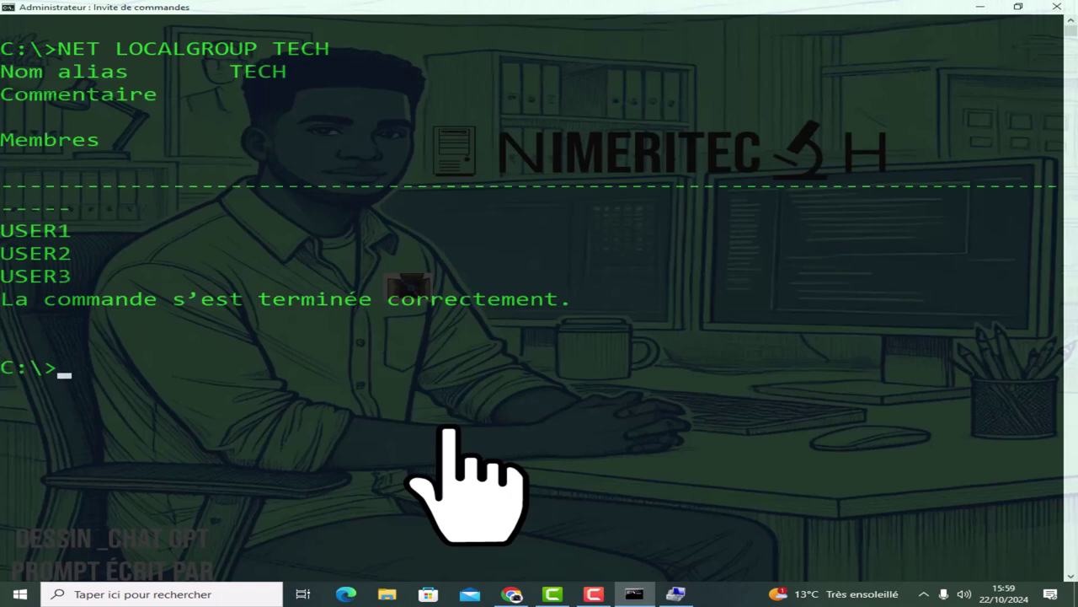
drag(4, 229, 44, 278)
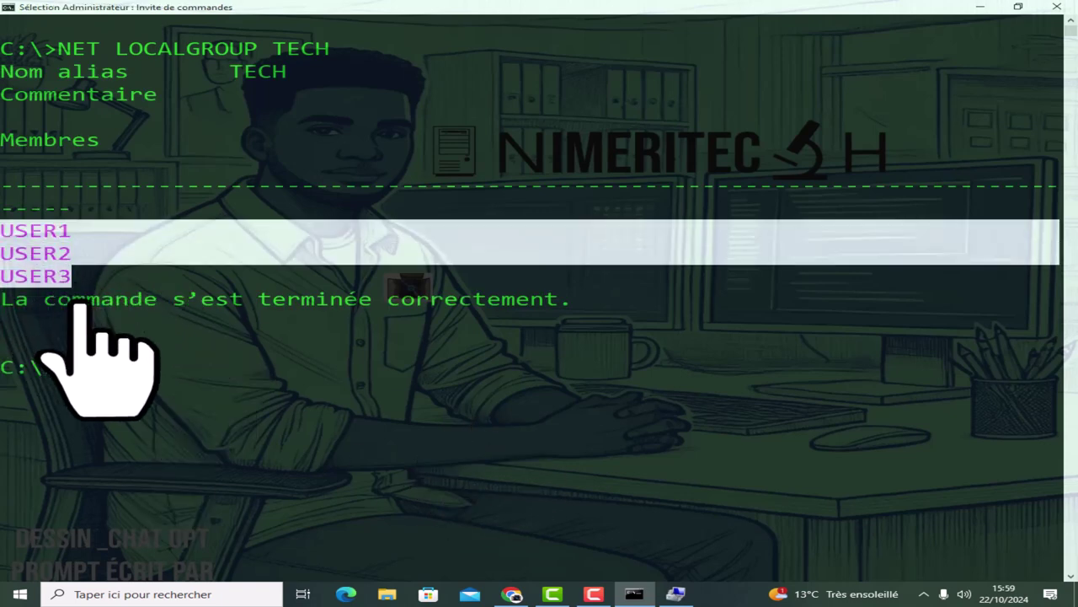
click(207, 367)
text(NET)
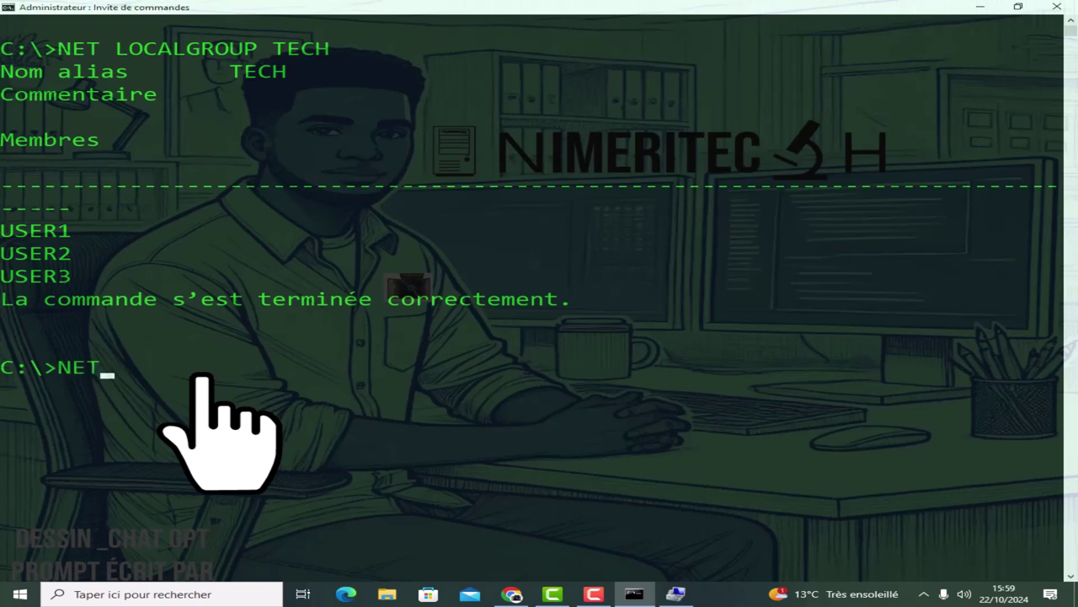
text( LOCALGROUP)
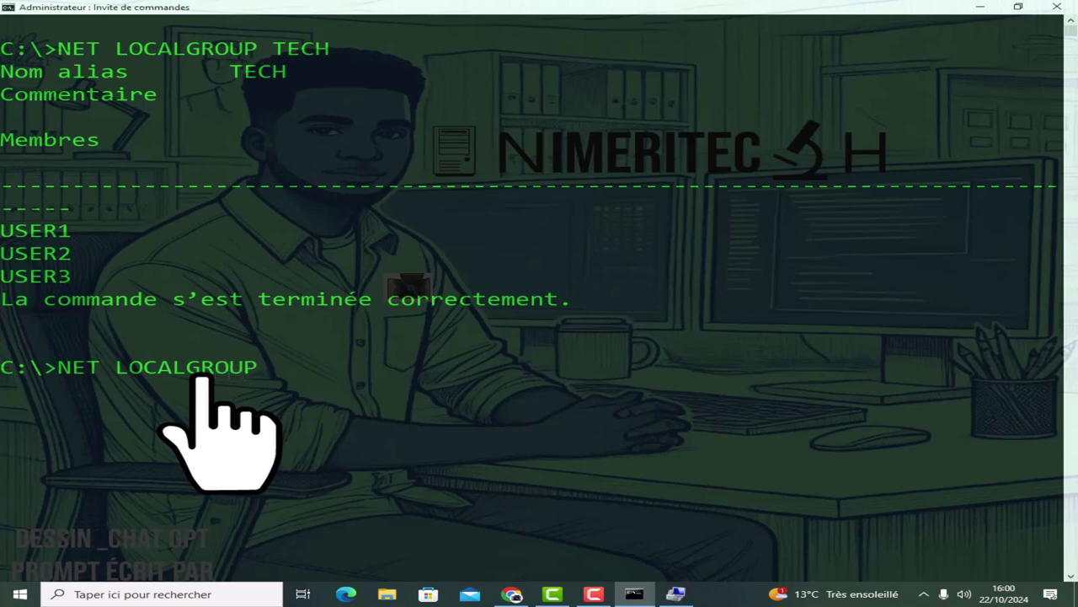
text( TECH_ AD)
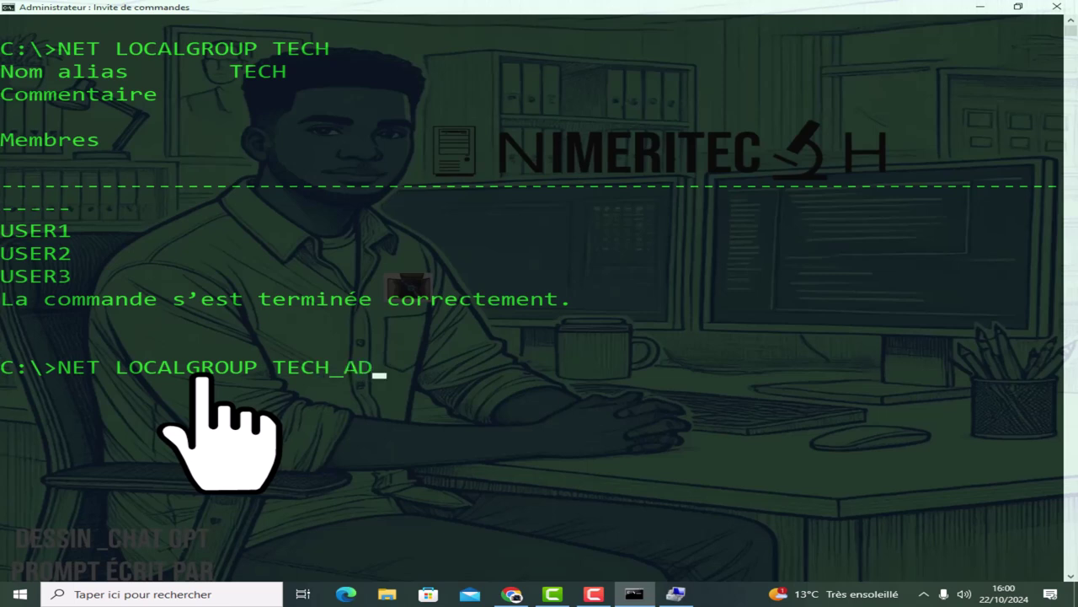
text(MINISTR)
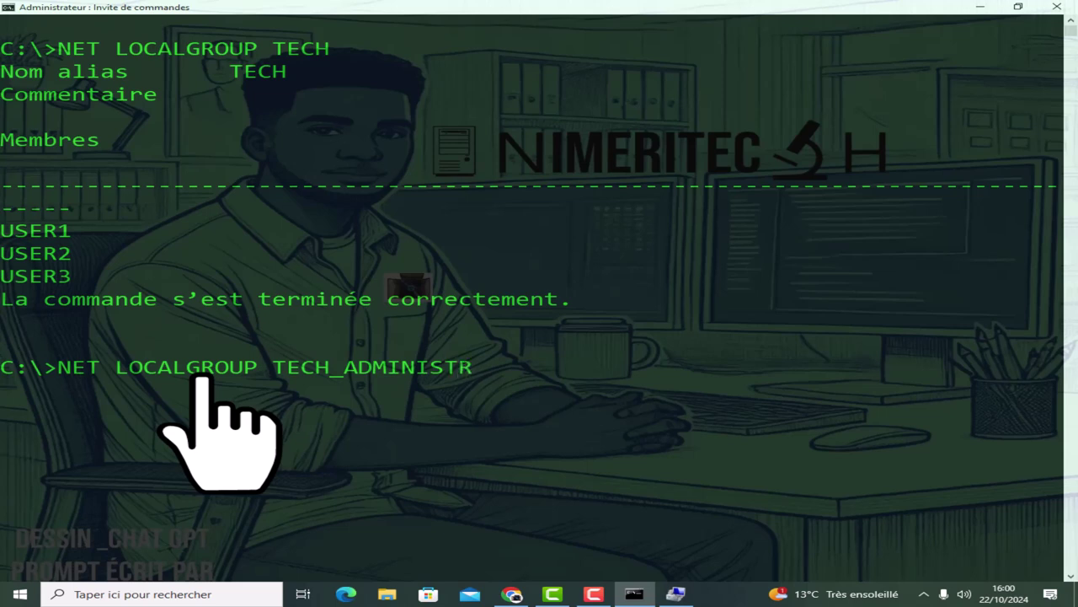
text(ATORS)
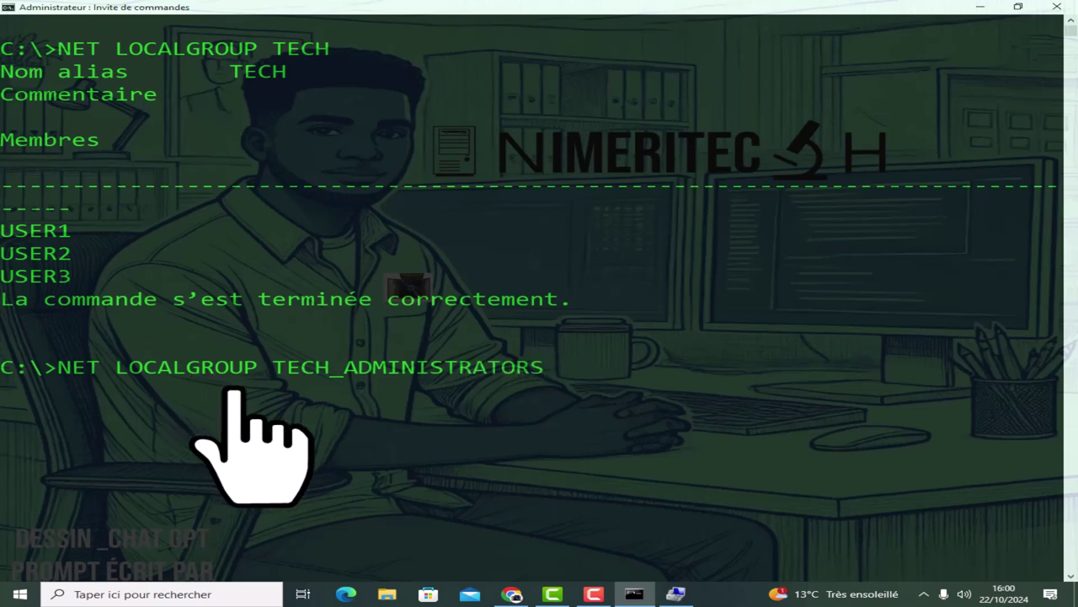
key(Return)
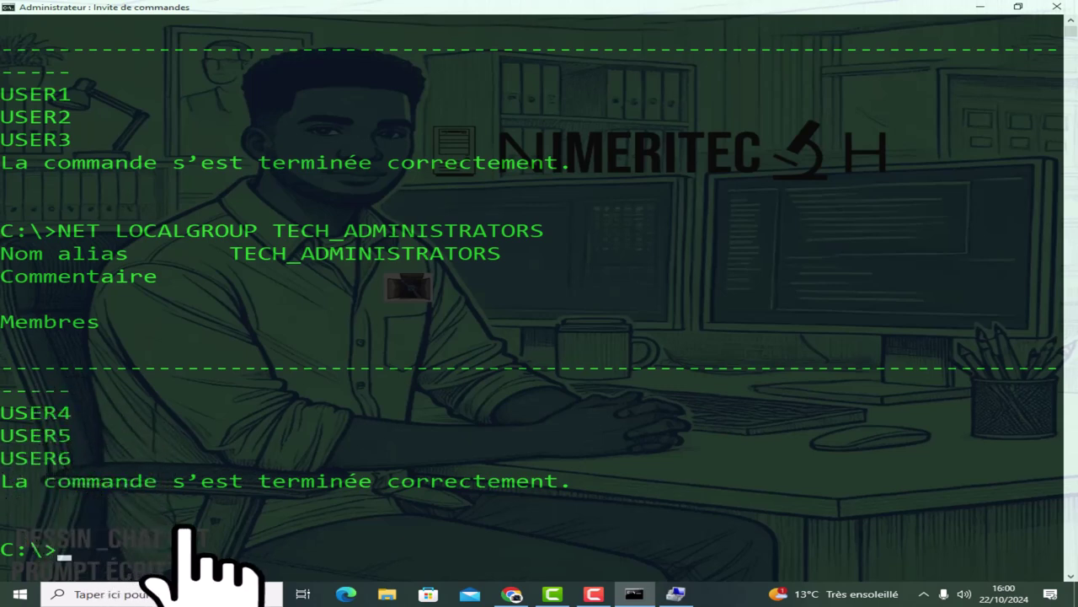
List RESPONSABLE's members, showing USER7, USER8 and USER9.
text(NE)
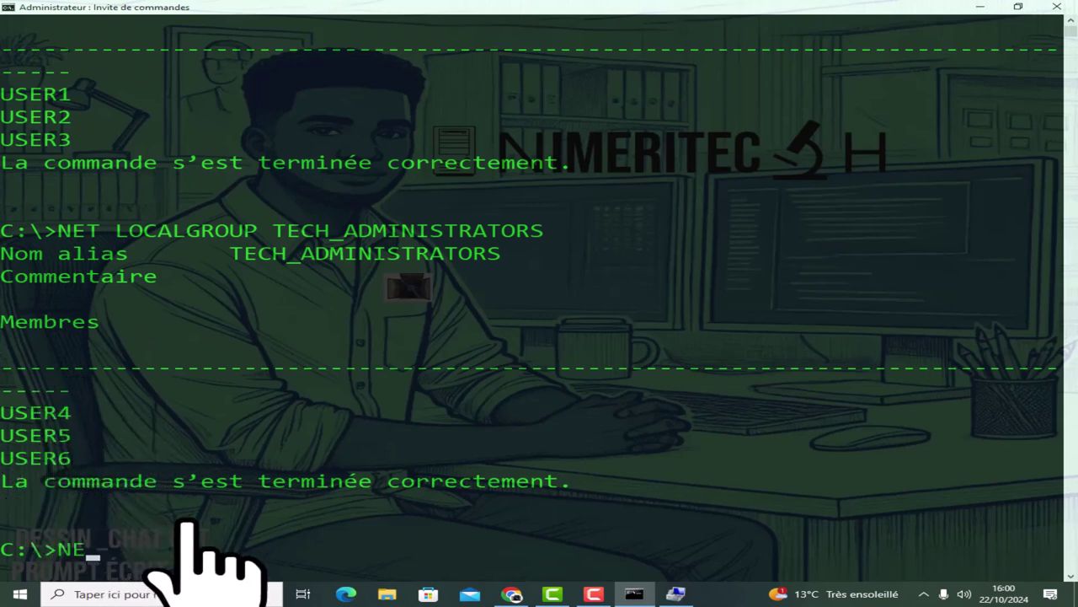
text(T LOCALGROUP)
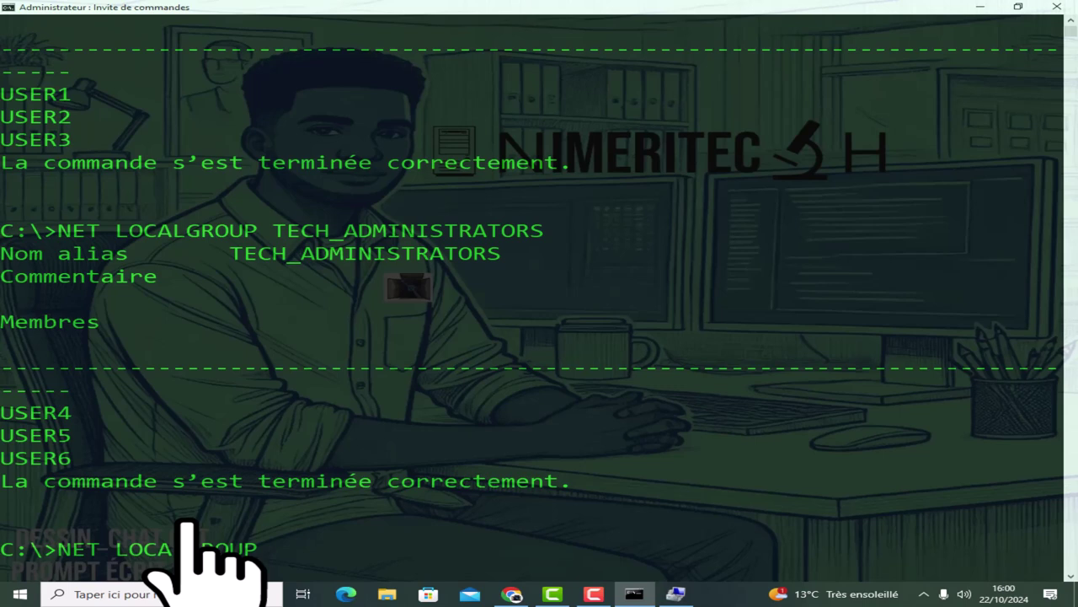
text( RESPONS)
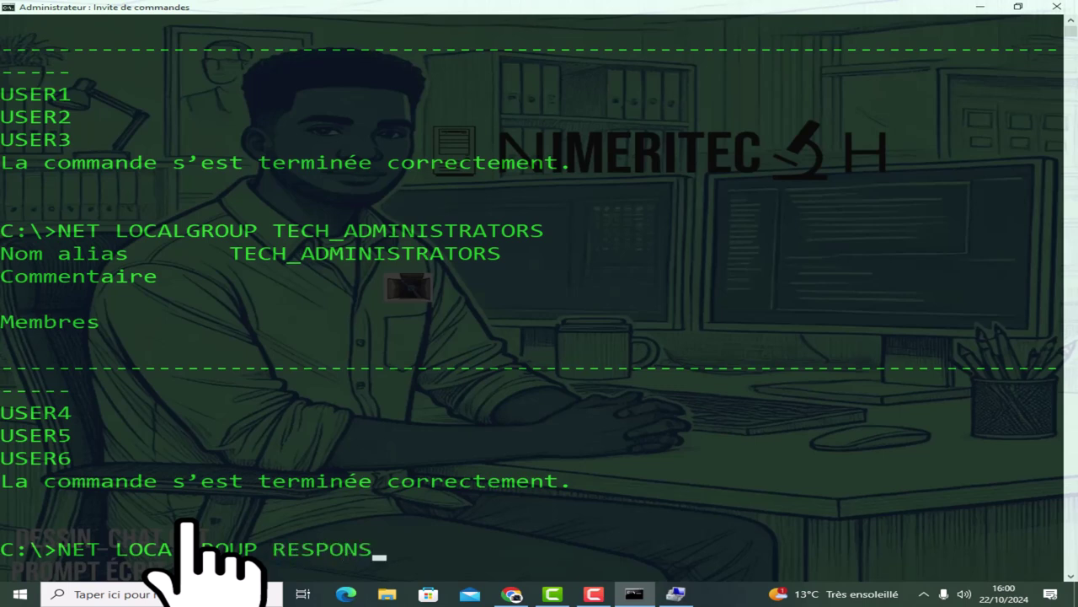
text(ABLE)
key(Return)
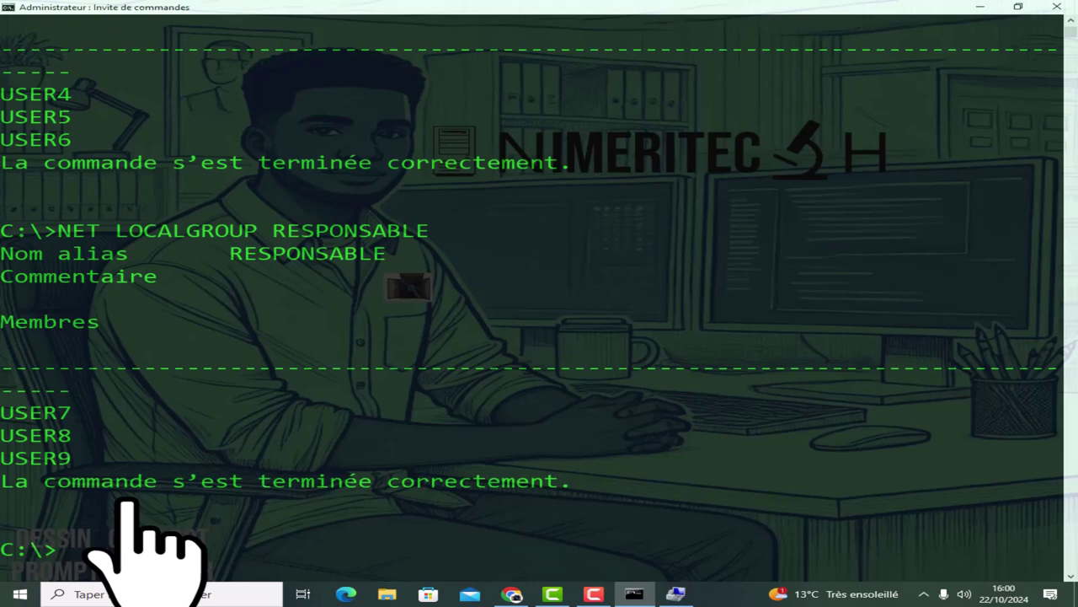
scroll(539, 303, down, 6)
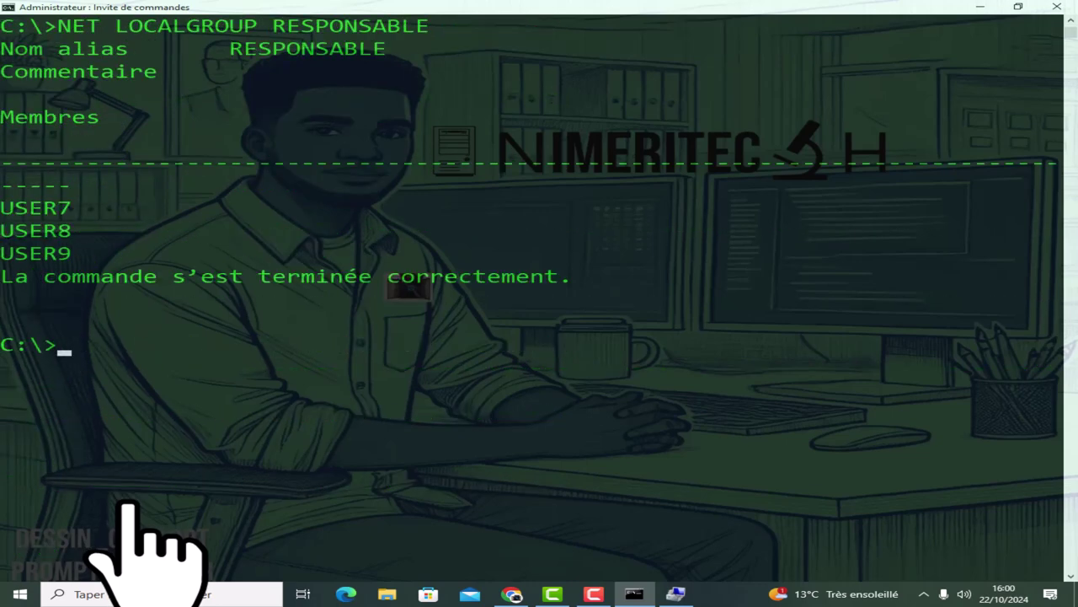
Draft a NET LOCALGROUP command with TEST and USER10, then trim it back without running it.
scroll(539, 303, down, 3)
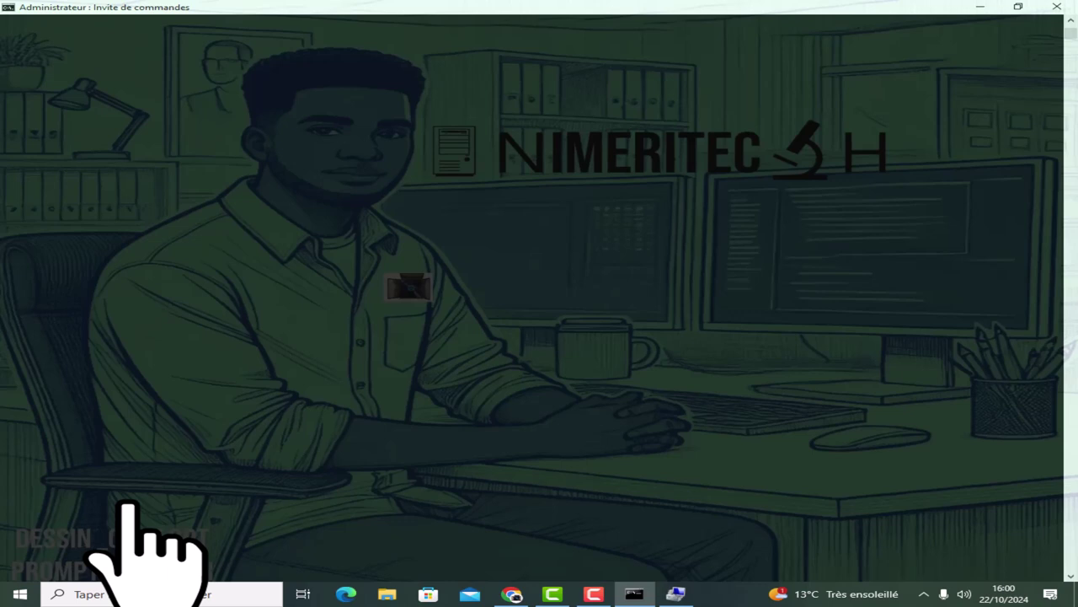
scroll(539, 303, up, 3)
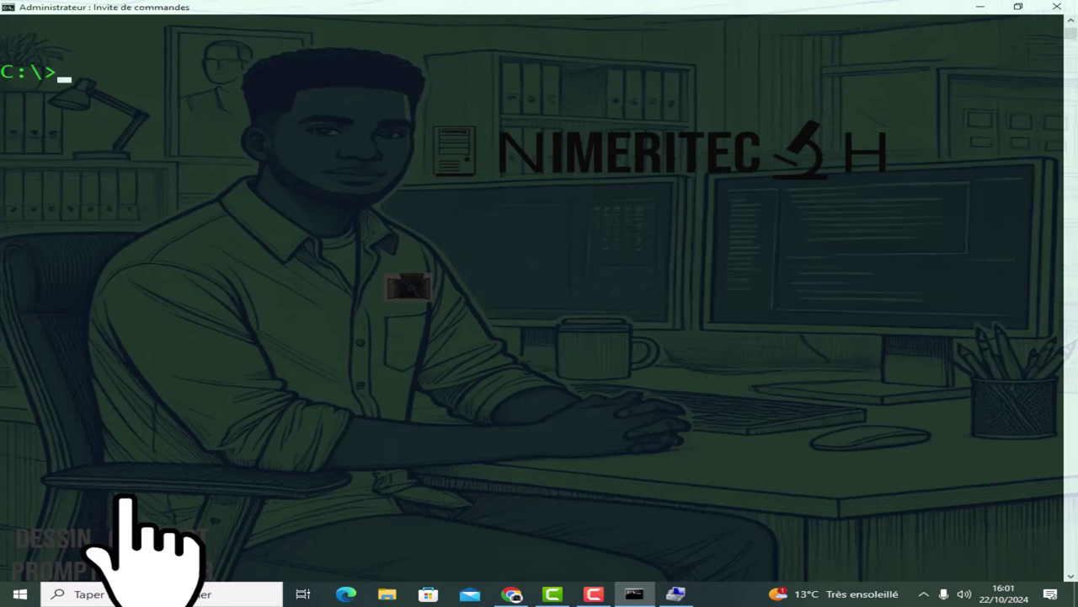
text(NET LO)
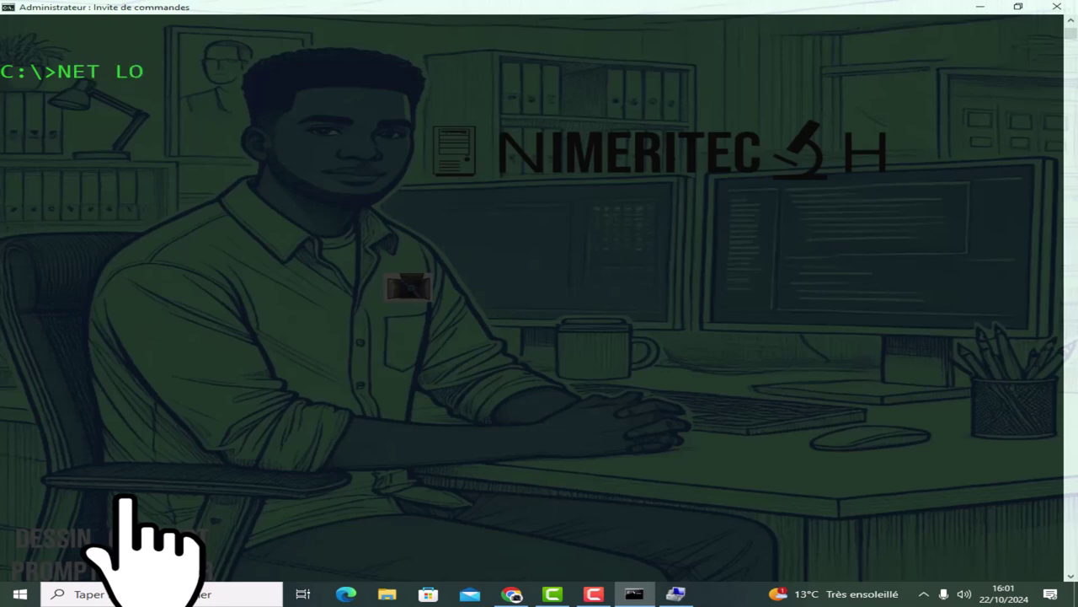
text(CALGROUP)
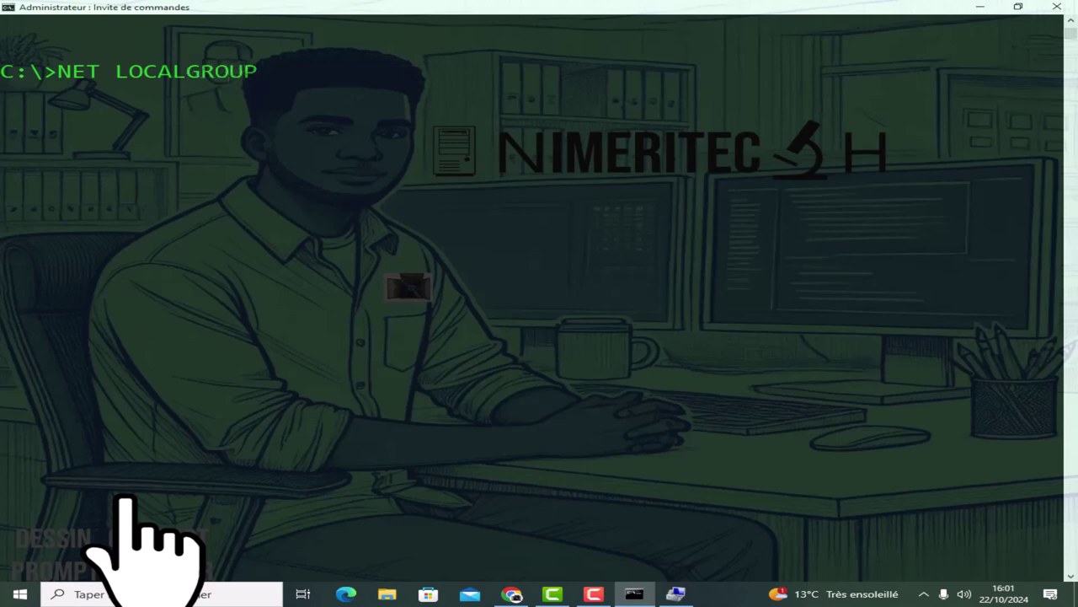
text( USER10)
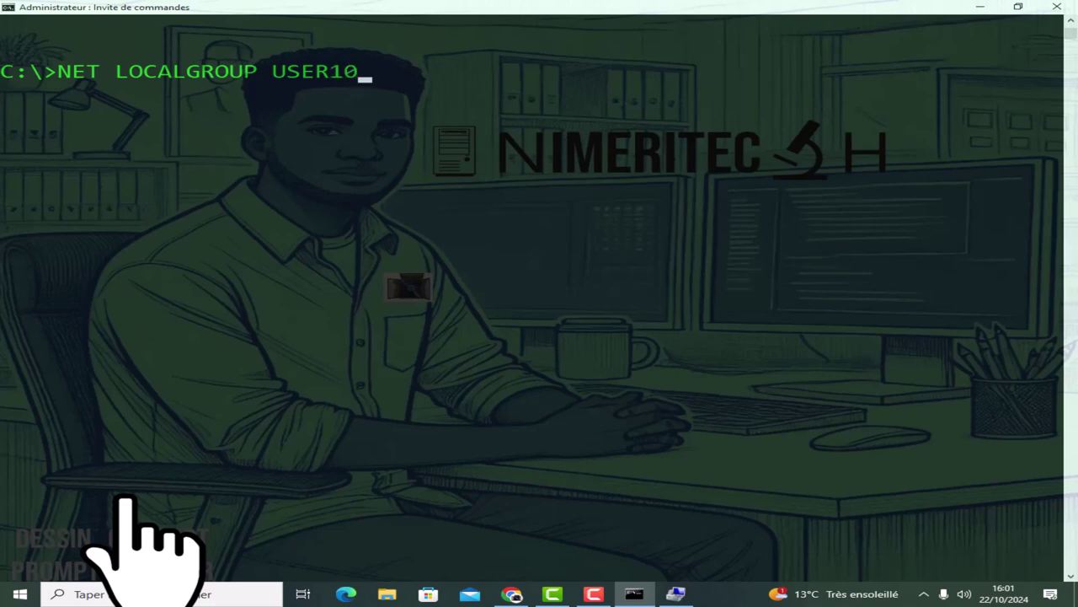
key(Left)
key(Left)
key(Left)
key(Left)
key(Left)
key(Left)
text(TES)
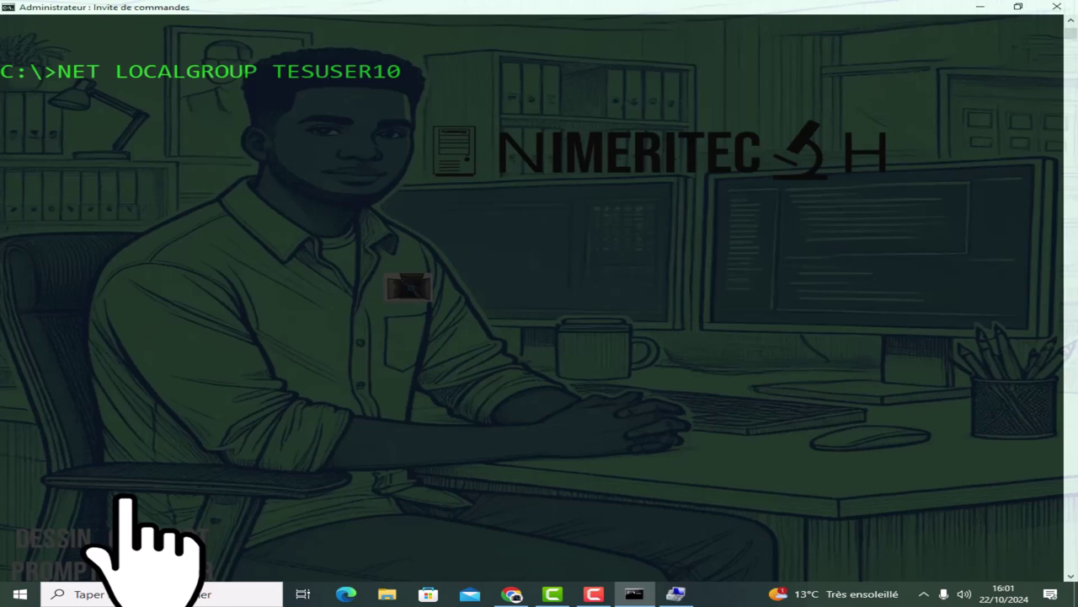
text(T)
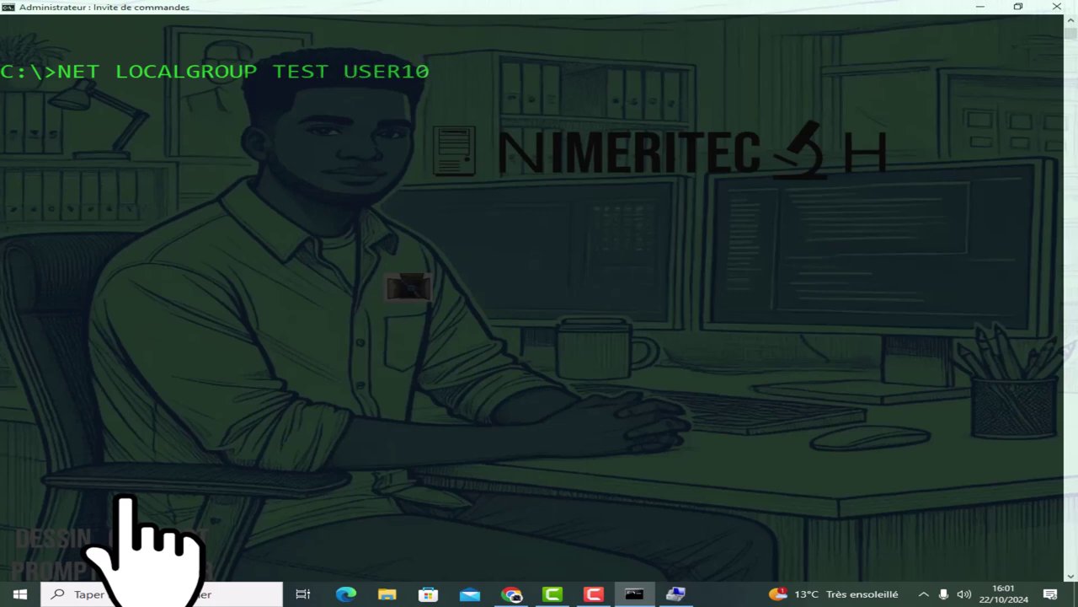
key(End)
key(BackSpace)
key(BackSpace)
key(BackSpace)
key(BackSpace)
key(BackSpace)
key(BackSpace)
key(BackSpace)
key(BackSpace)
key(BackSpace)
key(BackSpace)
key(BackSpace)
key(BackSpace)
key(BackSpace)
key(BackSpace)
key(BackSpace)
key(BackSpace)
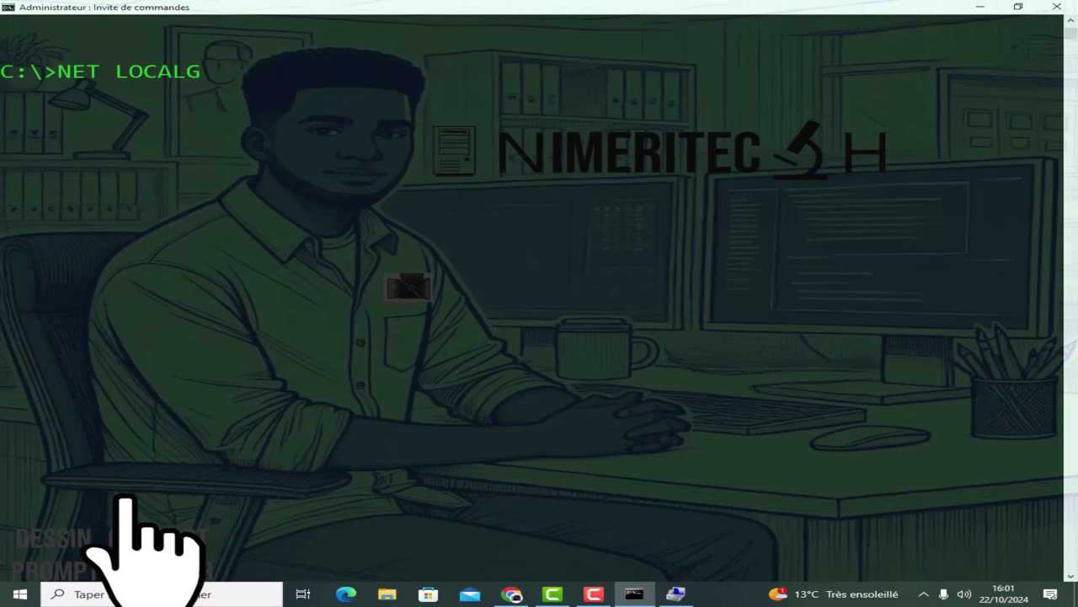
text(ROUP RESPONSABLE)
key(BackSpace)
key(BackSpace)
key(BackSpace)
key(BackSpace)
key(BackSpace)
key(BackSpace)
key(BackSpace)
key(BackSpace)
key(BackSpace)
key(BackSpace)
key(BackSpace)
key(BackSpace)
List all local groups and mark the TEST group name in the listing.
key(Return)
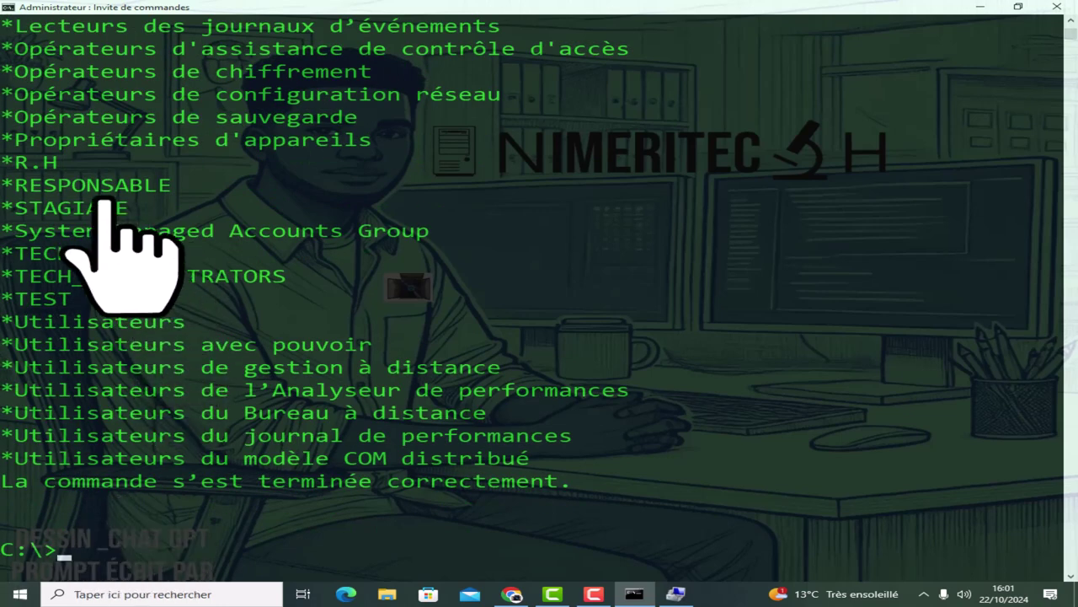
double_click(47, 300)
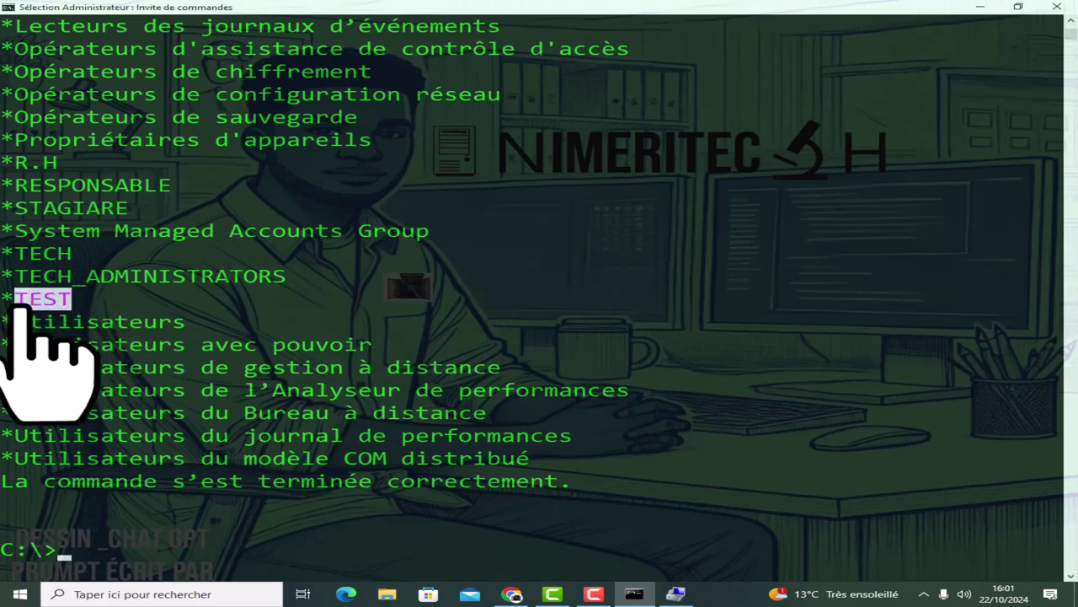
scroll(799, 330, down, 4)
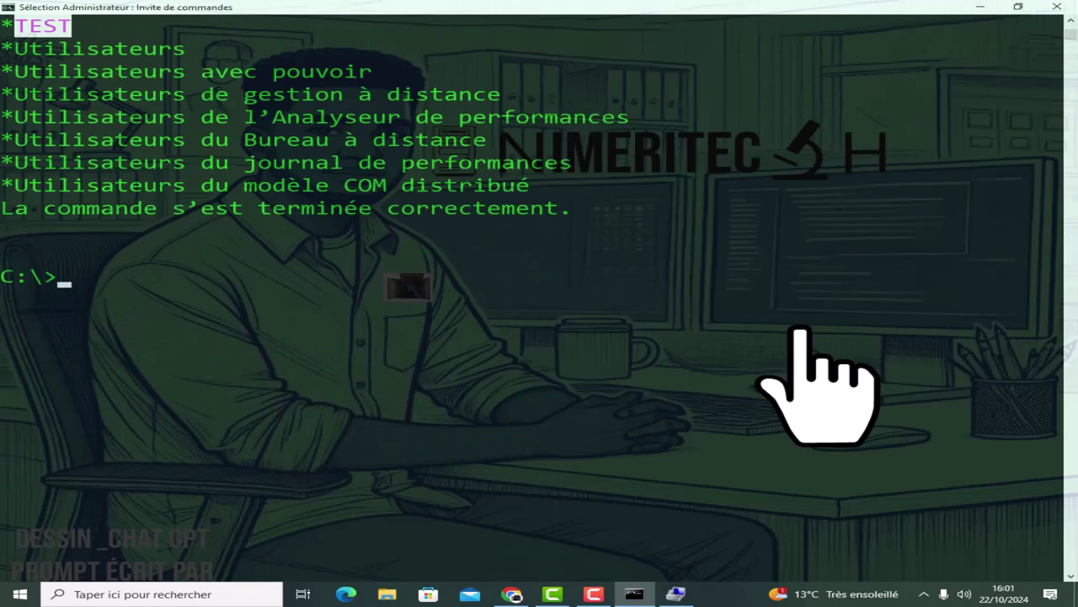
scroll(801, 330, down, 1)
Clear the console and run NET LOCALGROUP TEST USER10 /ADD.
text(CLS)
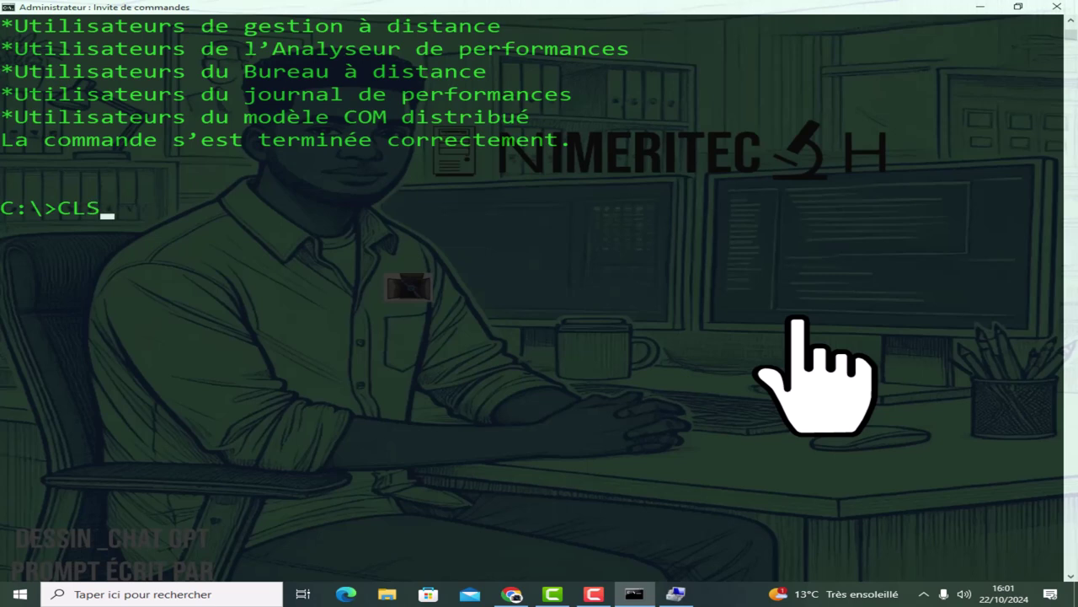
key(Return)
text(NET LOCALGROUP )
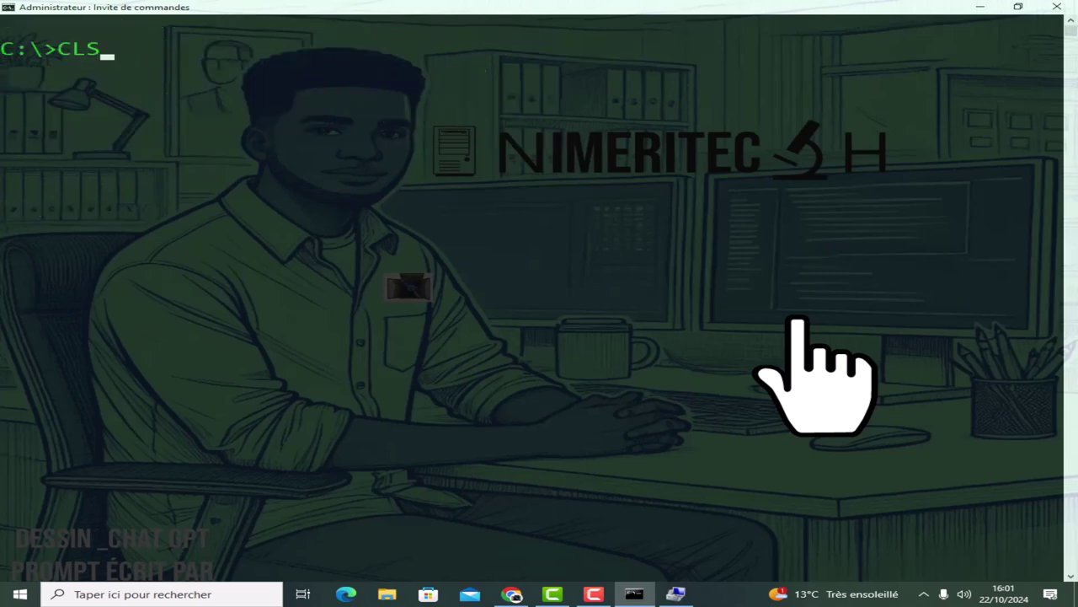
text(TEST )
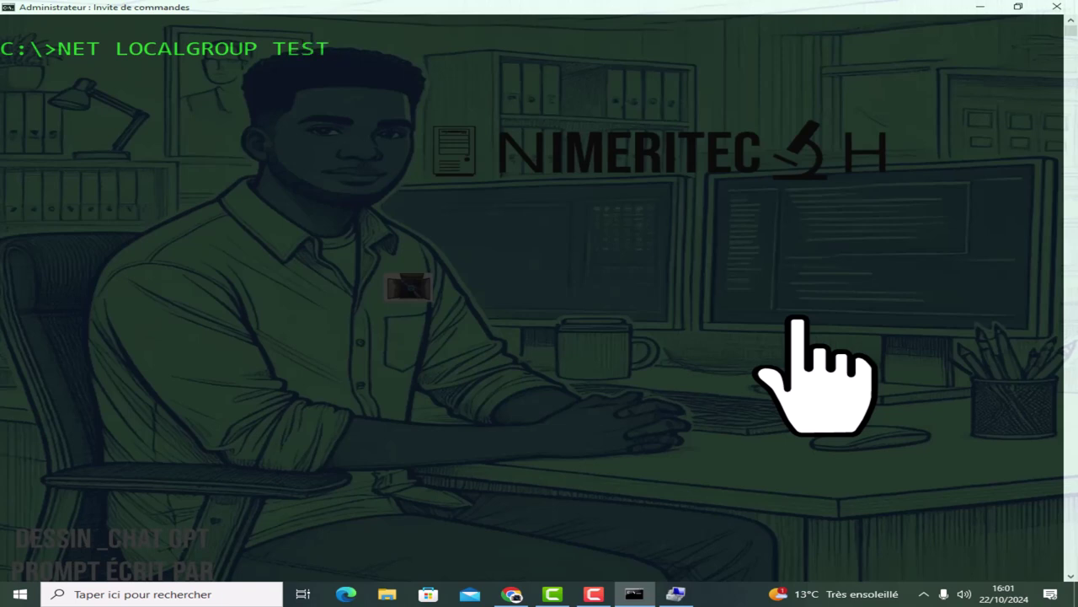
text(USER10 /)
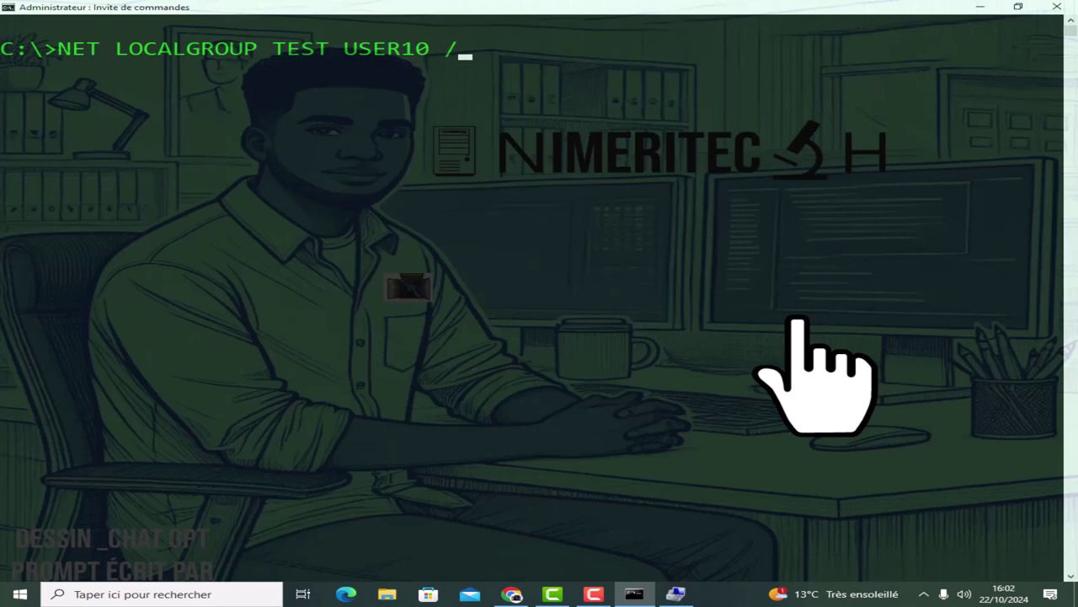
text(ADD)
key(Return)
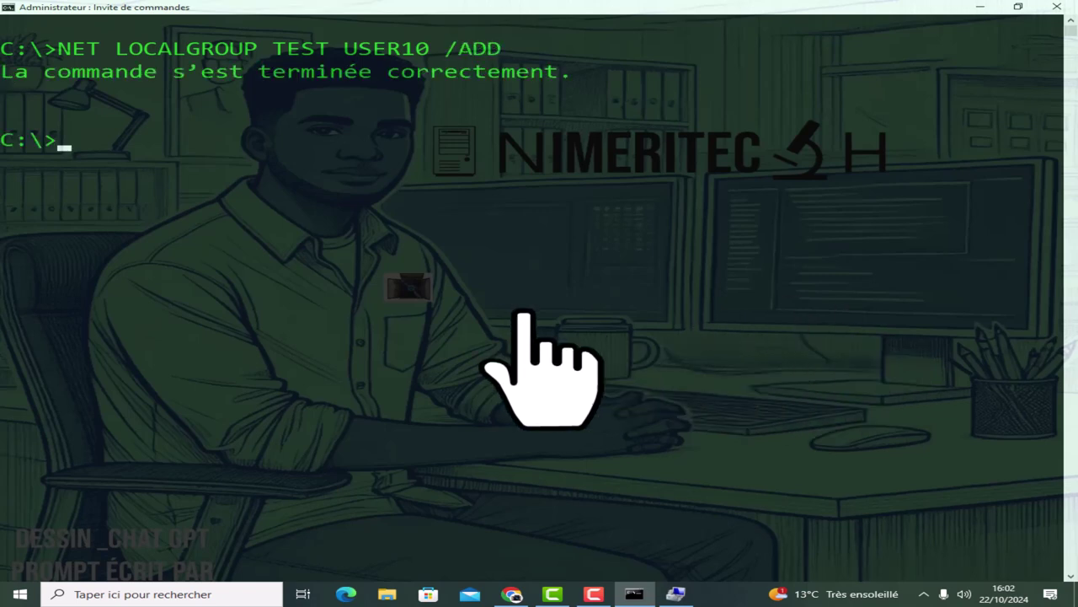
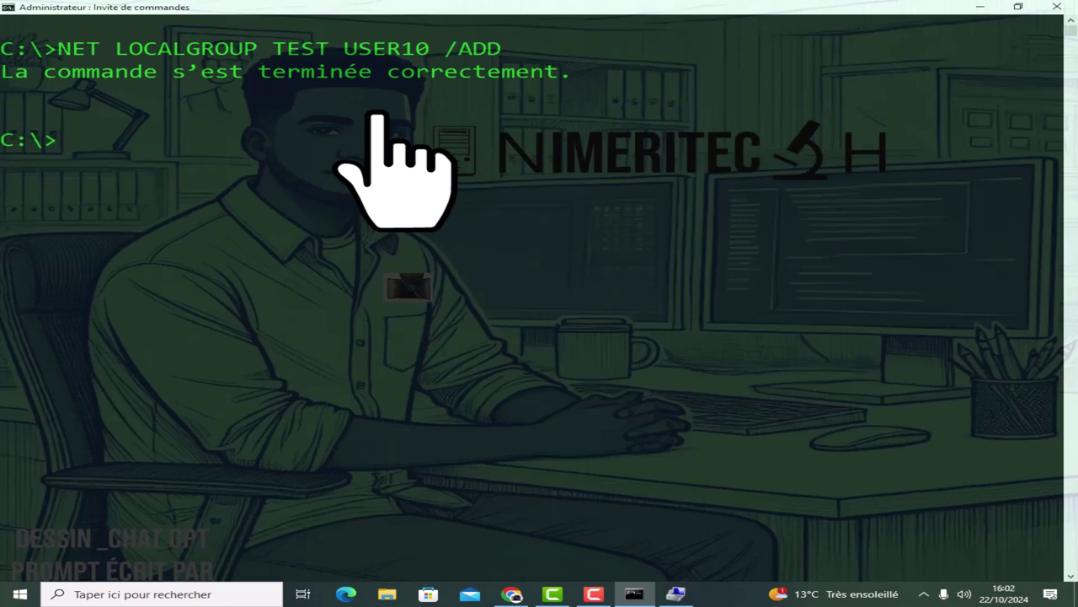
Edit the recalled command to NET LOCALGROUP ADMINISTRATEURS and run it to list the group's members.
key(Up)
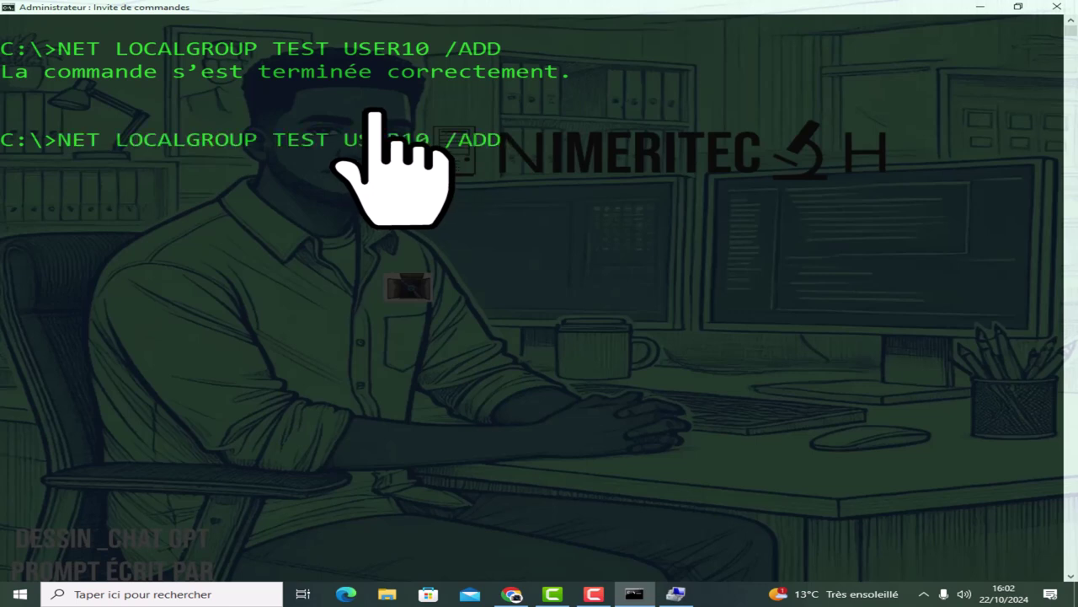
key(BackSpace)
key(BackSpace)
key(BackSpace)
key(BackSpace)
key(BackSpace)
key(BackSpace)
key(BackSpace)
key(BackSpace)
key(BackSpace)
key(BackSpace)
key(BackSpace)
key(BackSpace)
key(BackSpace)
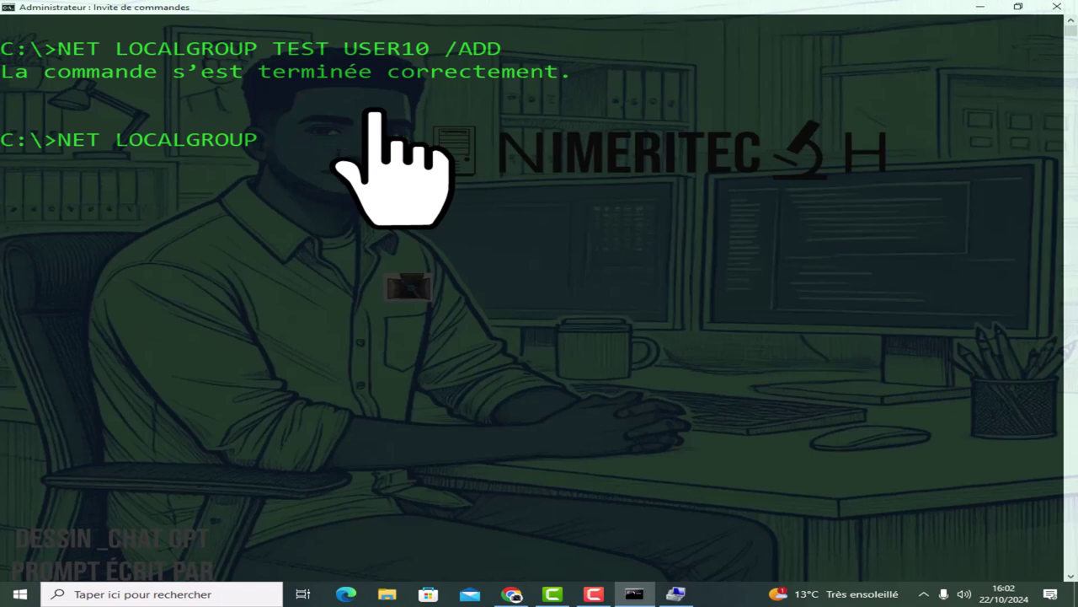
text(ADMINISTRATEURS)
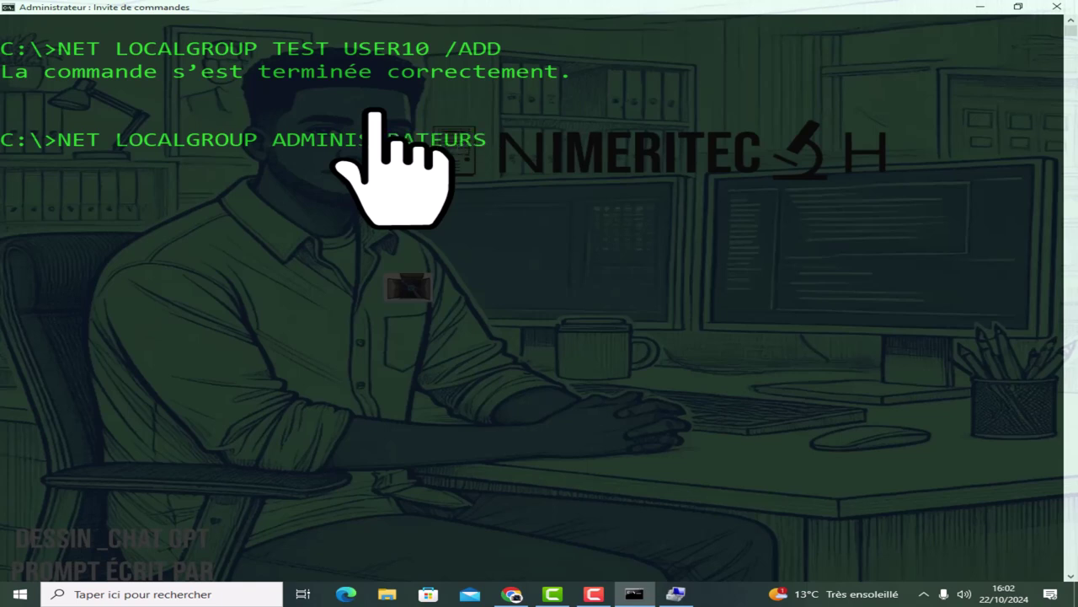
key(Return)
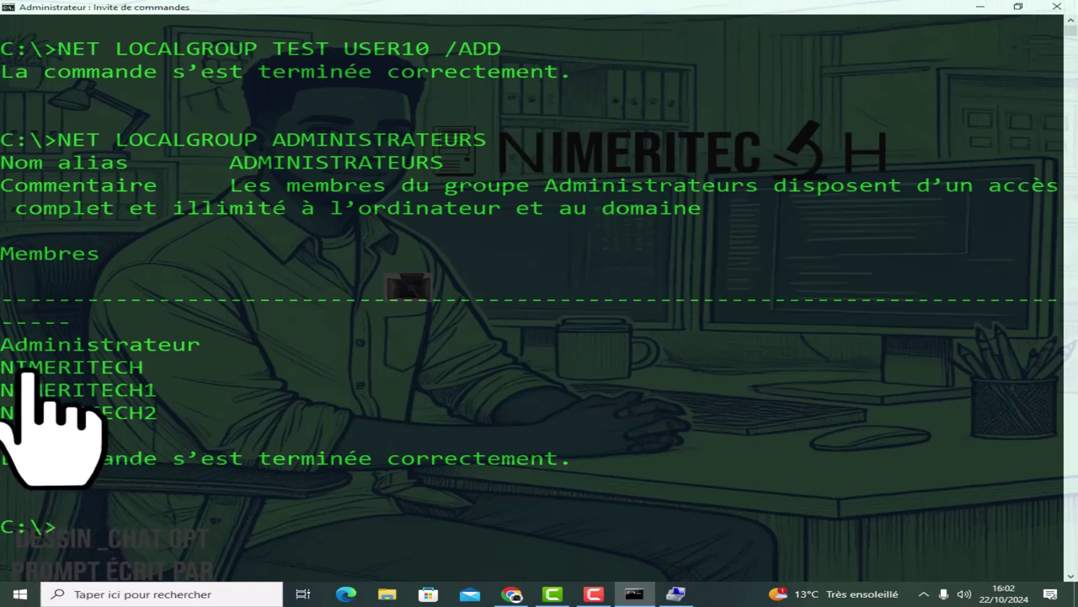
drag(4, 343, 128, 438)
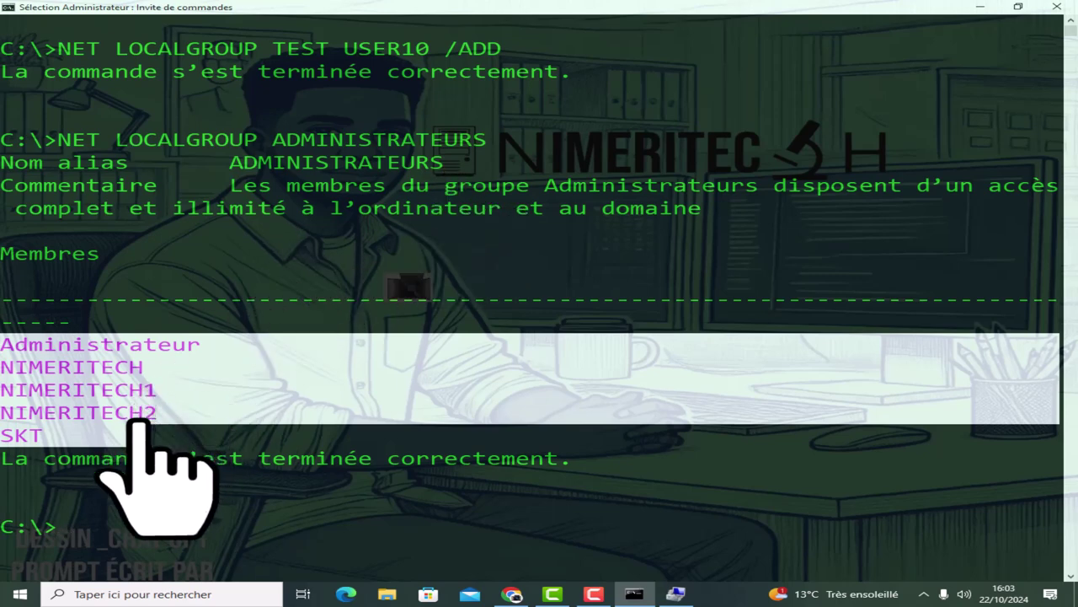
click(164, 434)
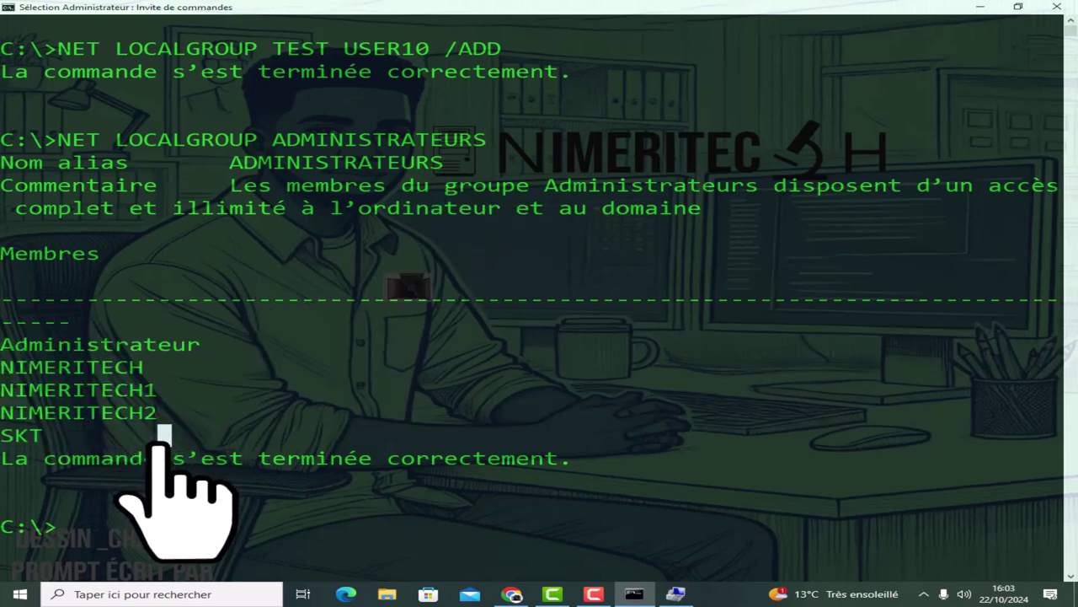
scroll(165, 442, down, 1)
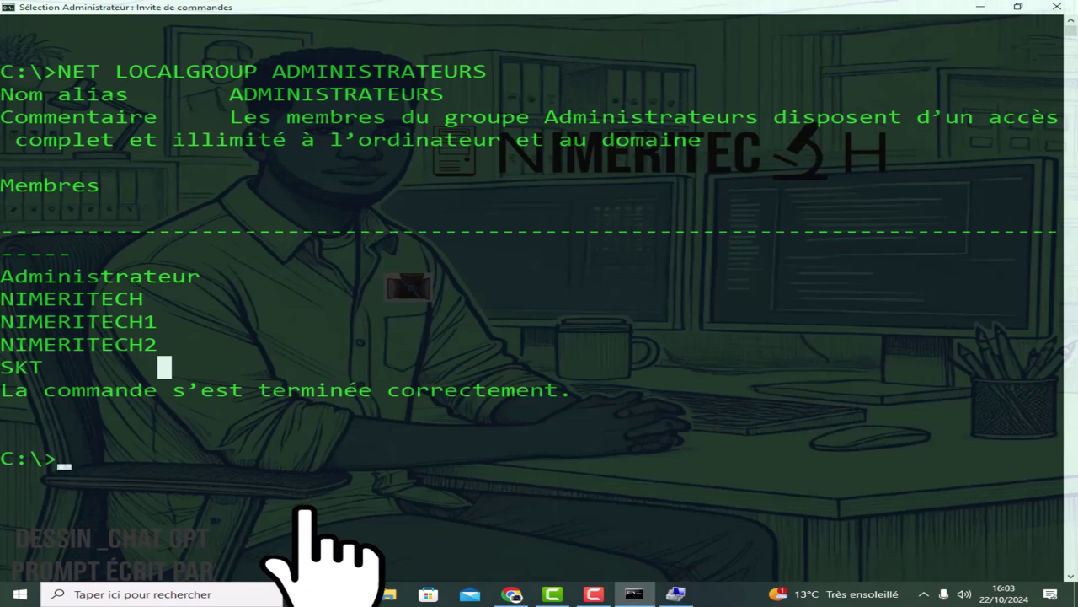
Clear the console with CLS, then enter NET LOCALGROUP ADMINISTRATEURS USER4 /ADD at the fresh prompt.
text(CLS)
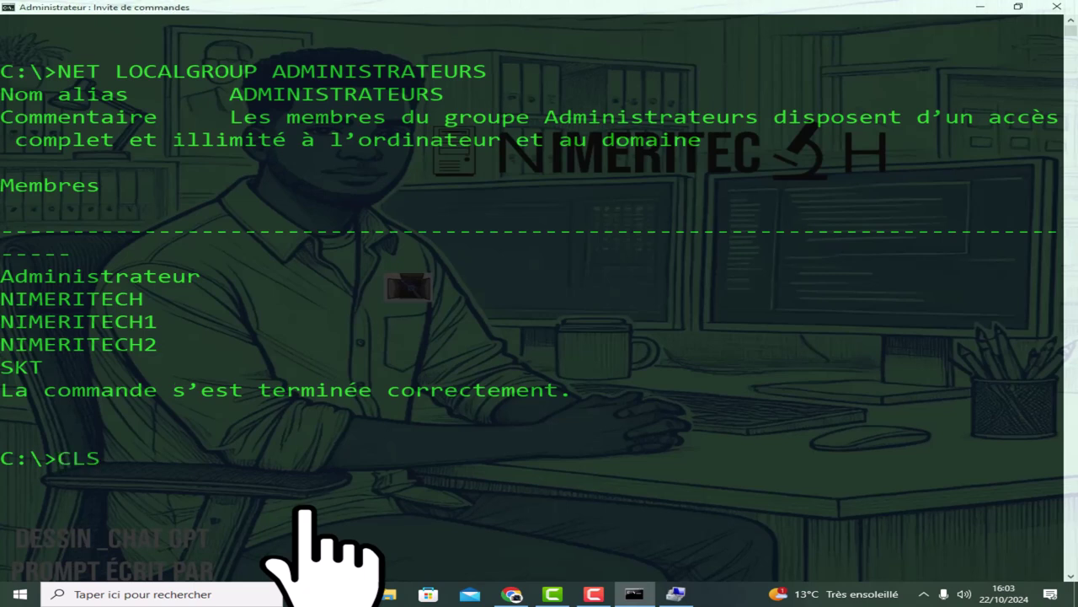
key(Return)
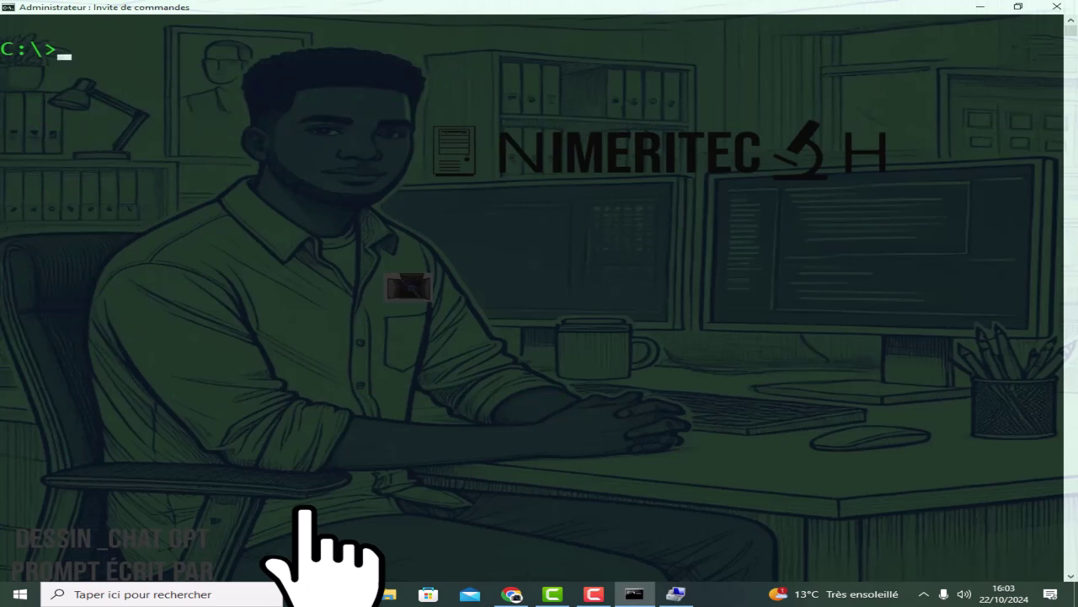
text(NET LO)
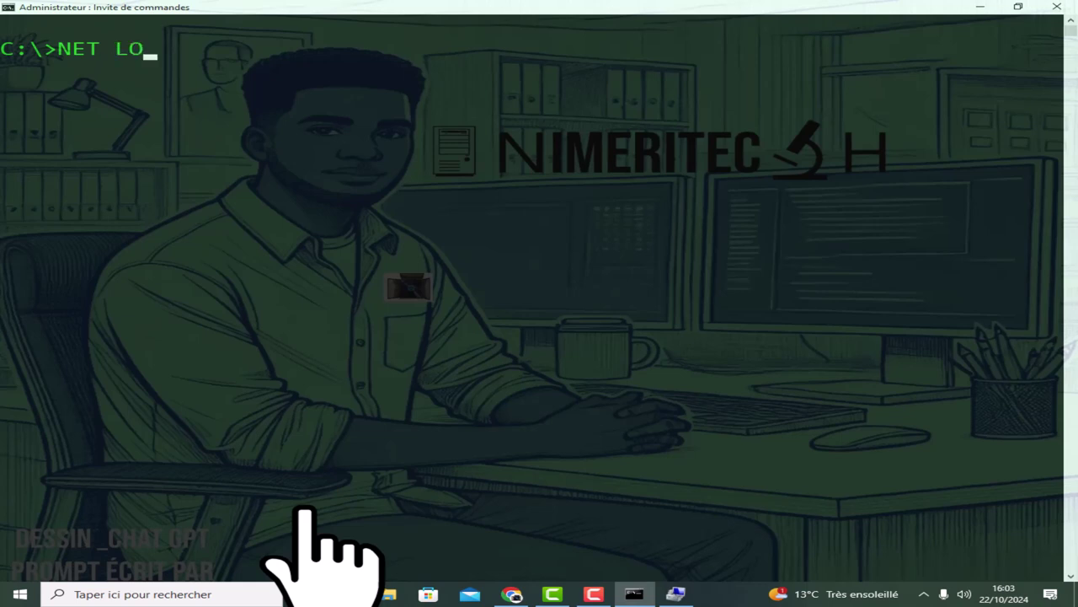
text(CALGROUP)
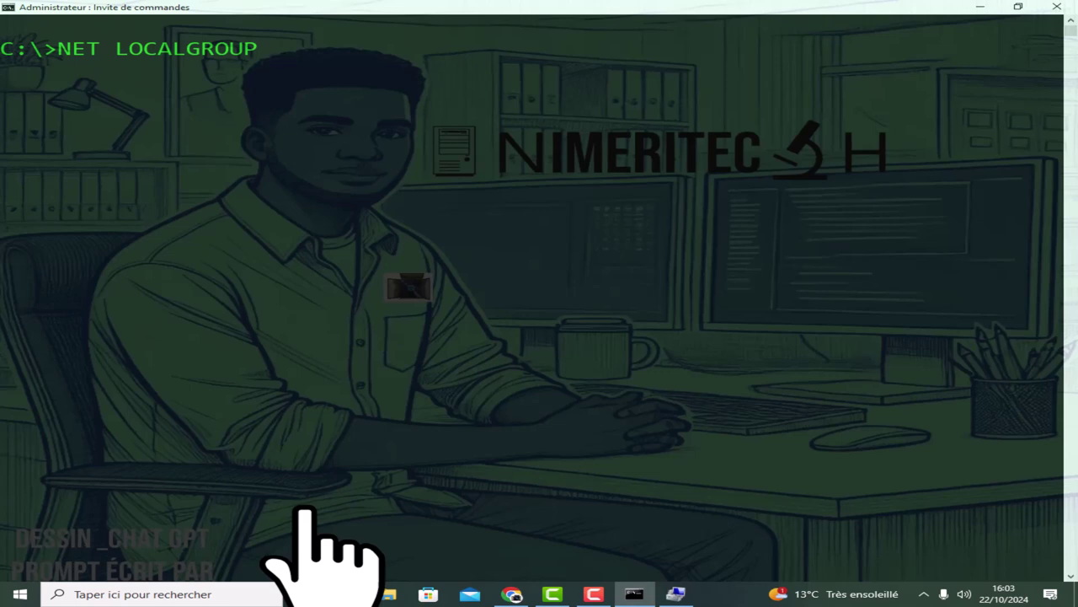
text(ADMINIS)
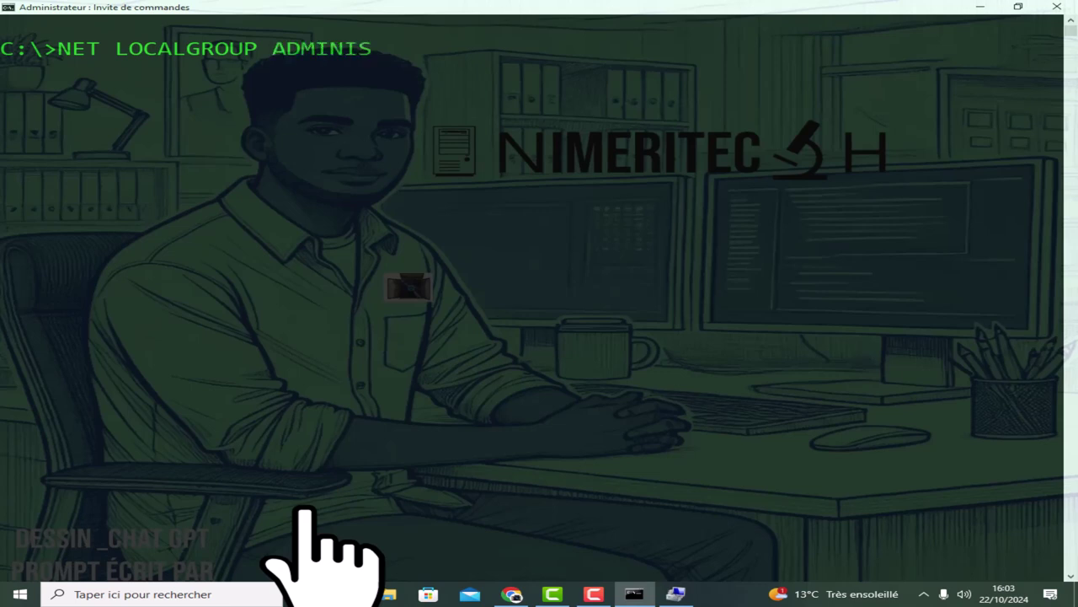
text(TRATEUR)
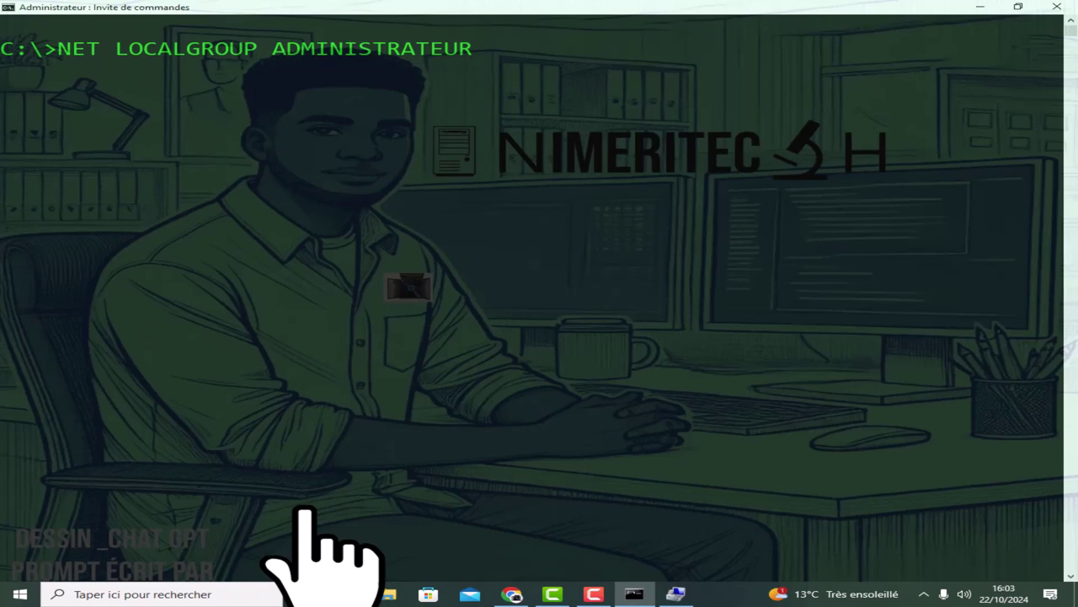
text(S USER4 /ADD)
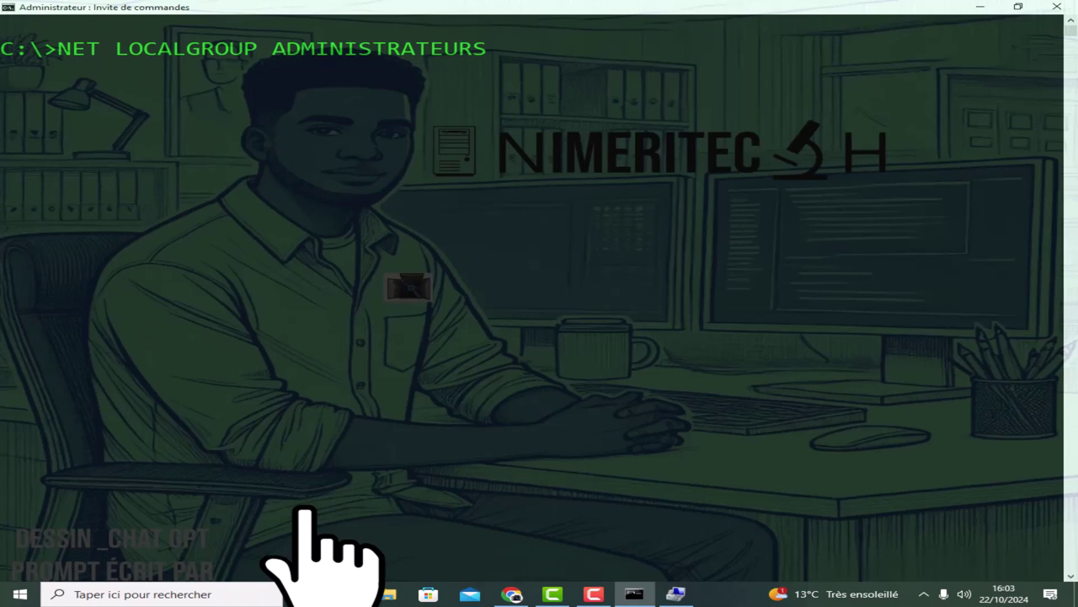
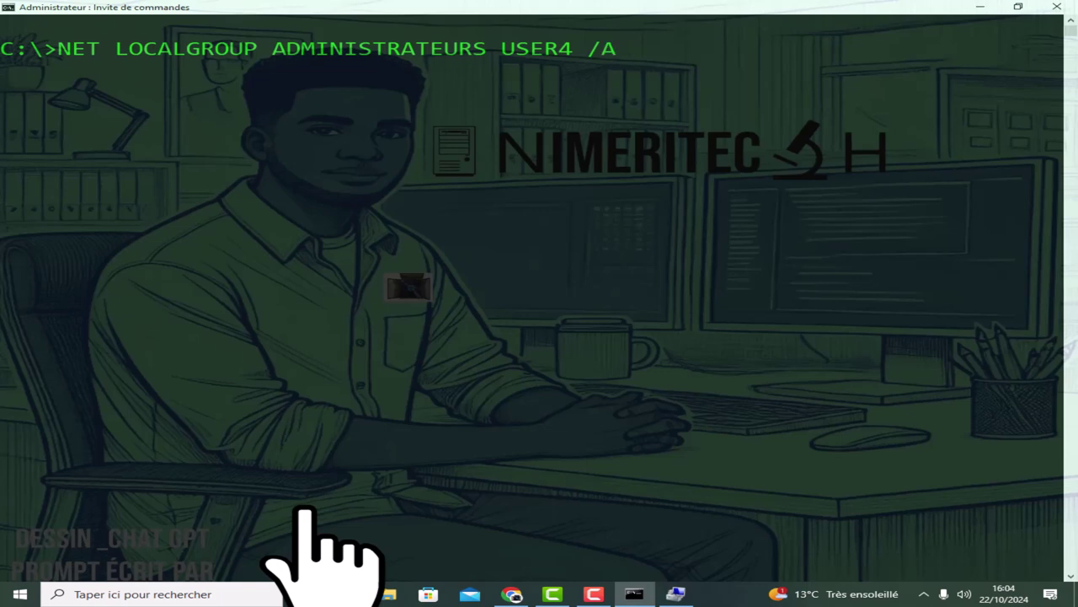
Run NET LOCALGROUP ADMINISTRATEURS USER4 /ADD to make USER4 a local administrator.
key(Return)
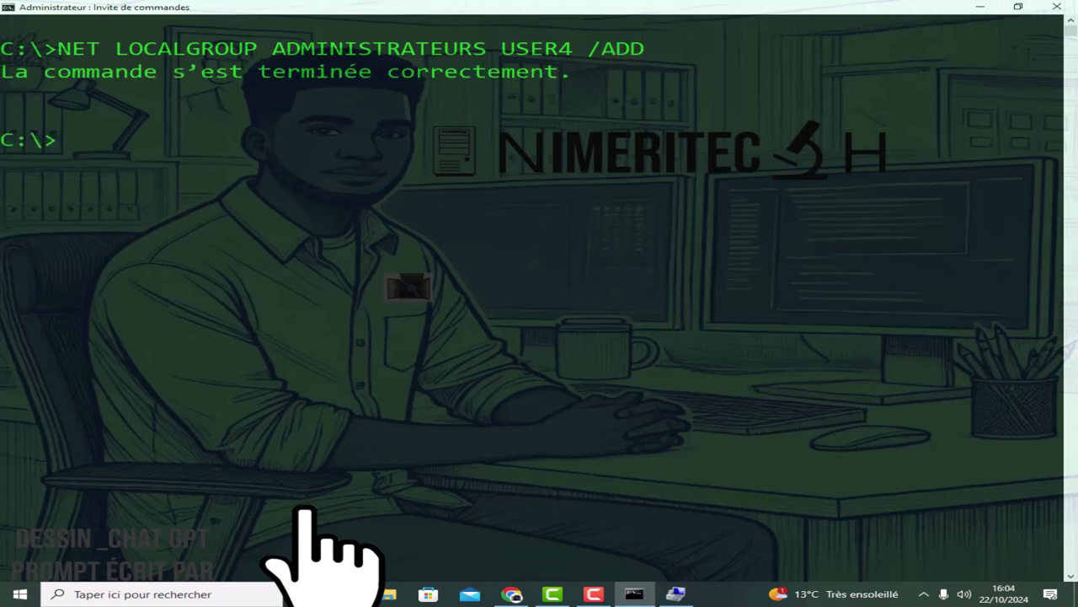
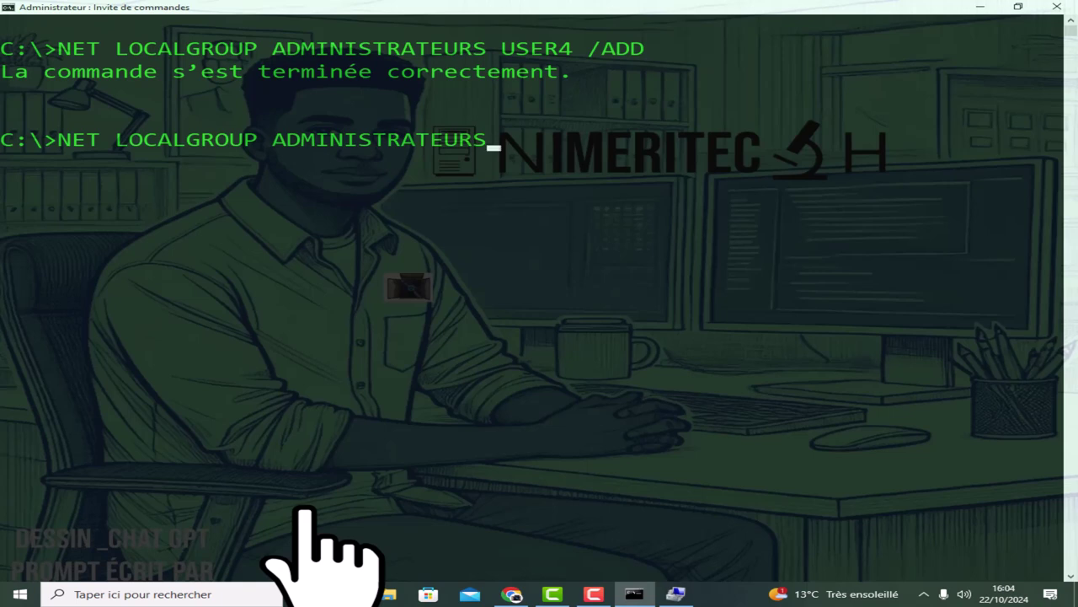
List the ADMINISTRATEURS group members and highlight USER4 in the output.
key(Return)
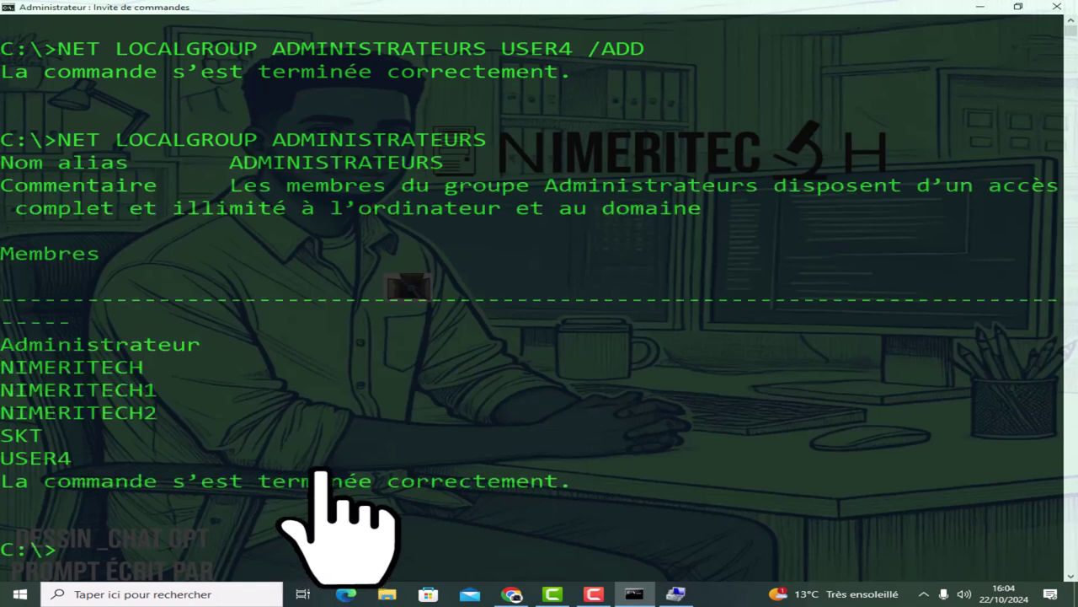
drag(84, 459, 6, 462)
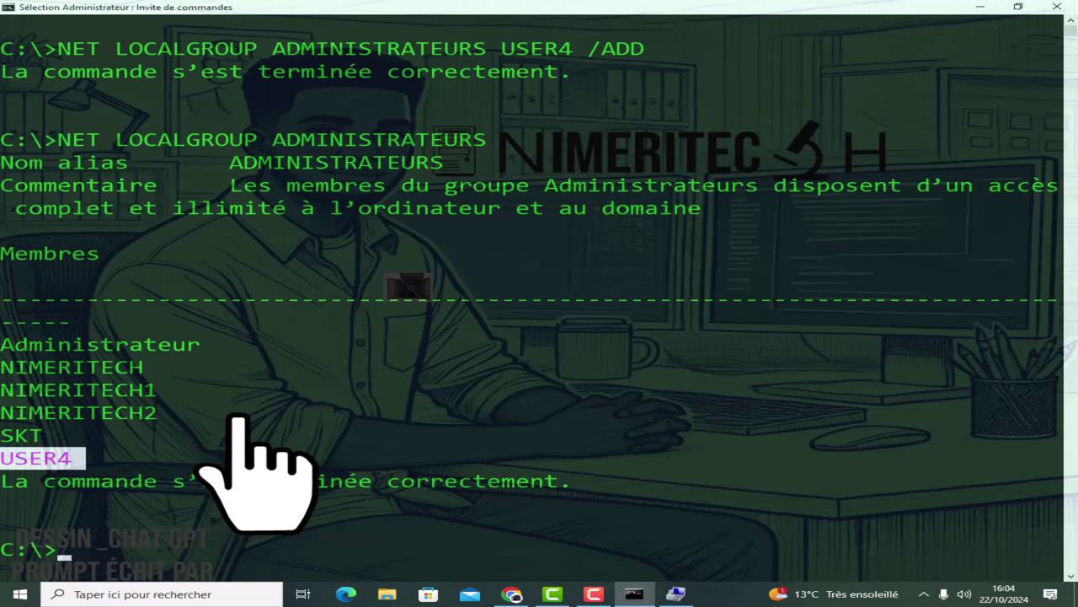
key(super+x)
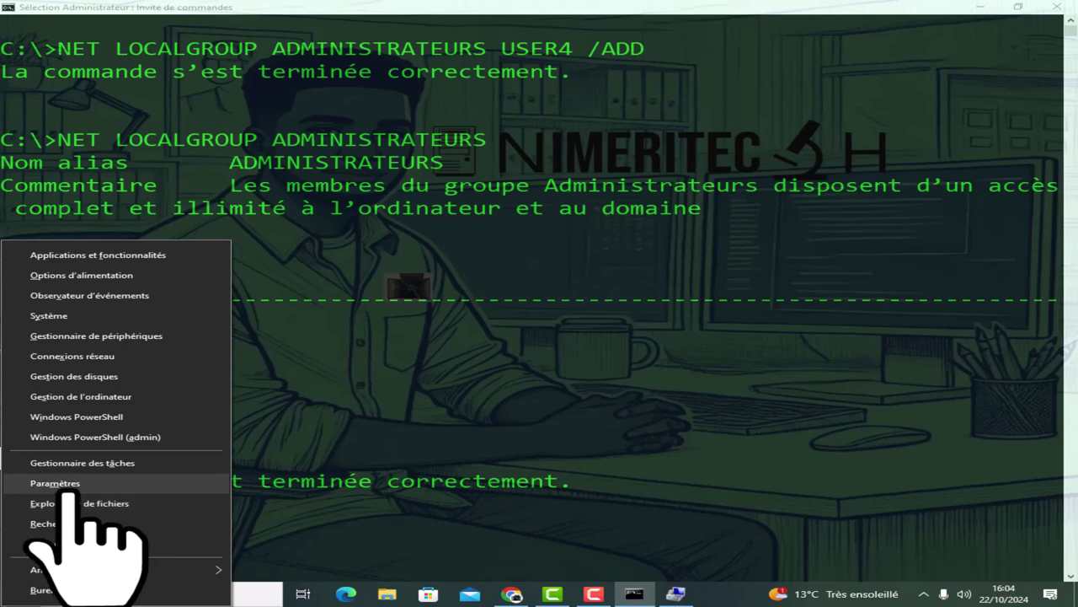
Go to Comptes > Famille et autres utilisateurs and scroll to the local accounts showing USER4.
key(Escape)
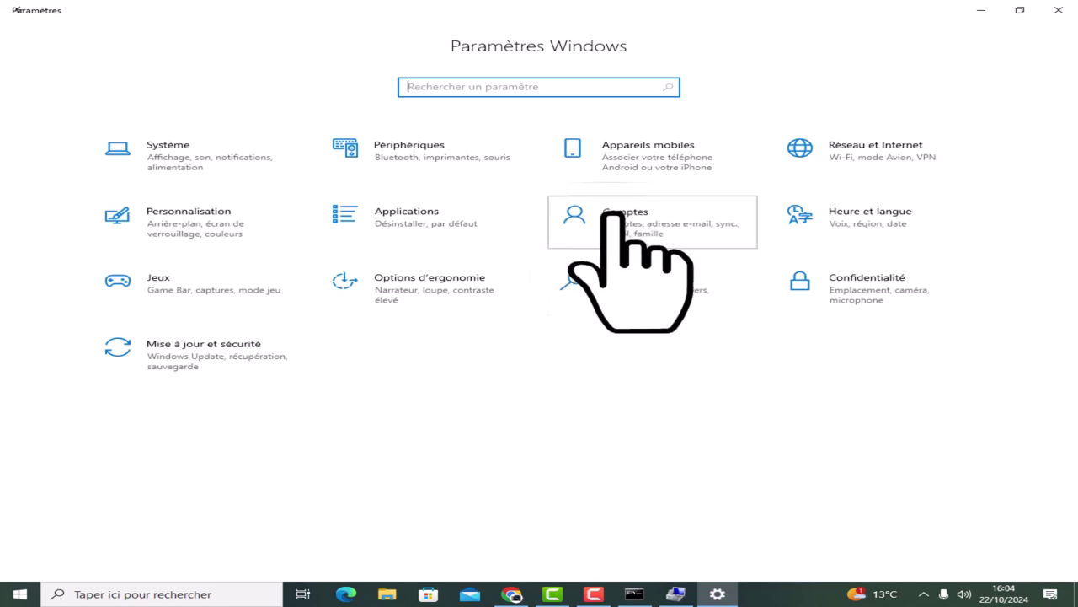
click(610, 219)
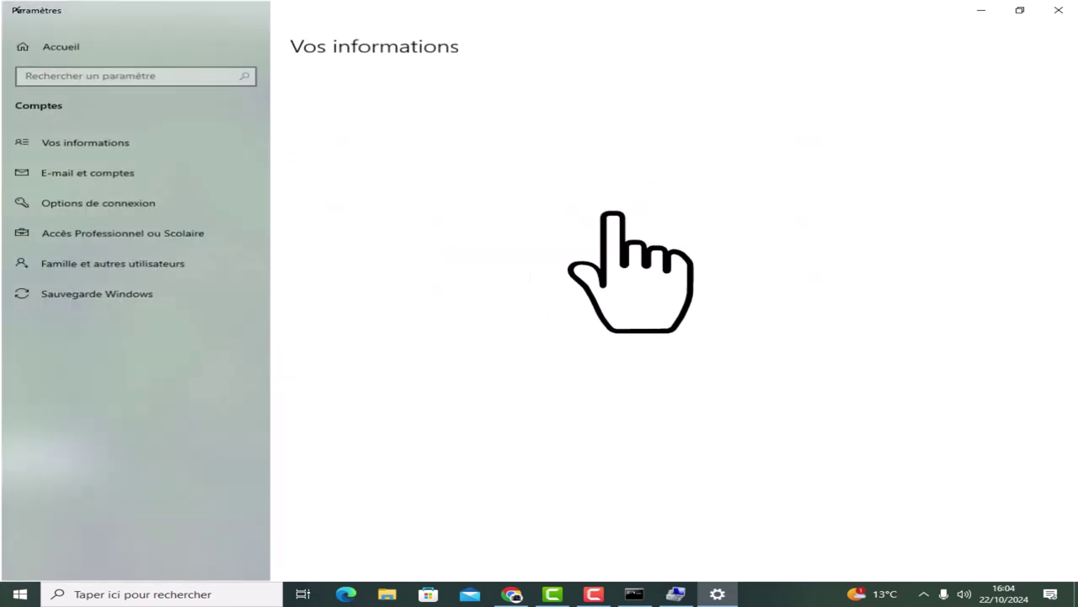
click(89, 266)
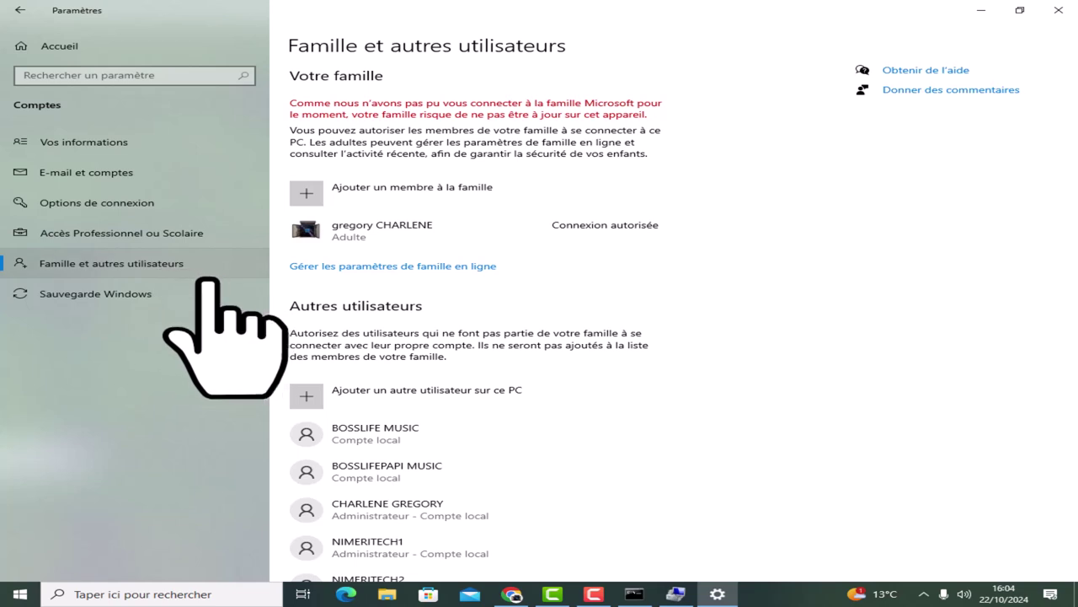
scroll(439, 453, down, 4)
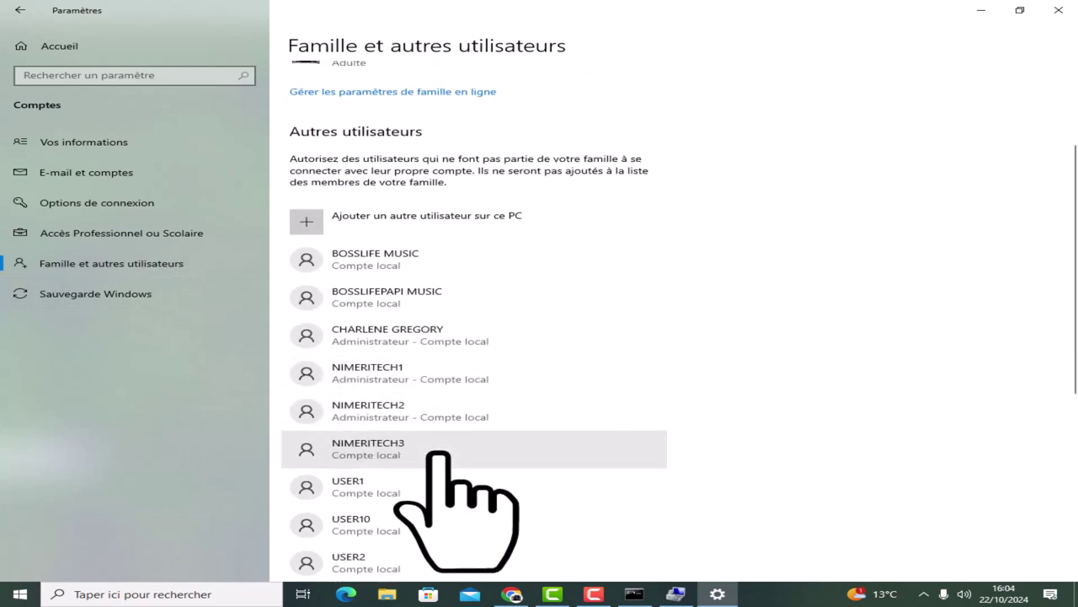
scroll(396, 417, down, 2)
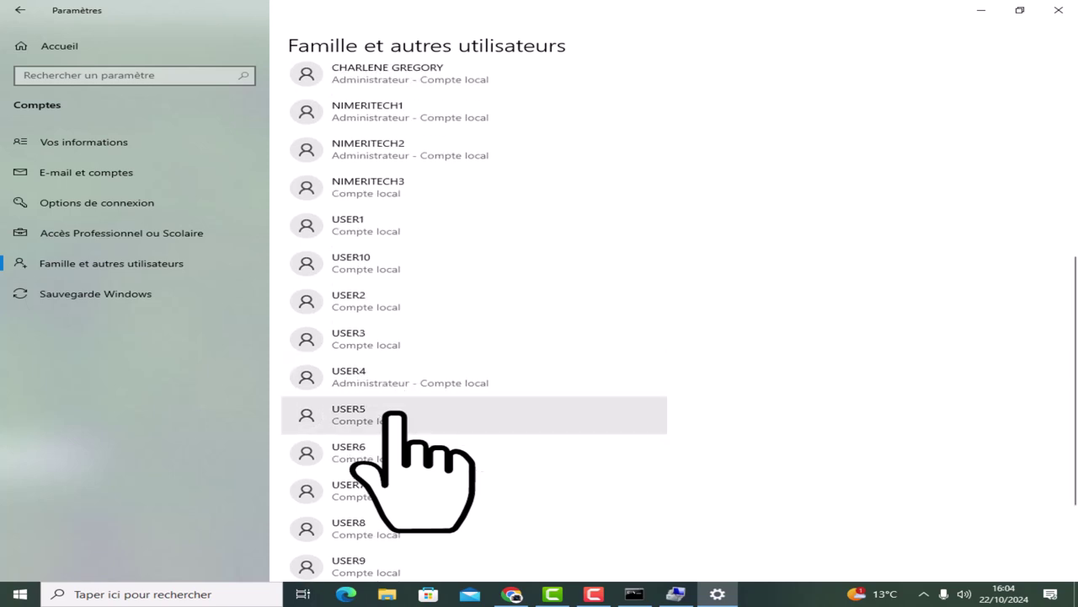
scroll(394, 414, down, 1)
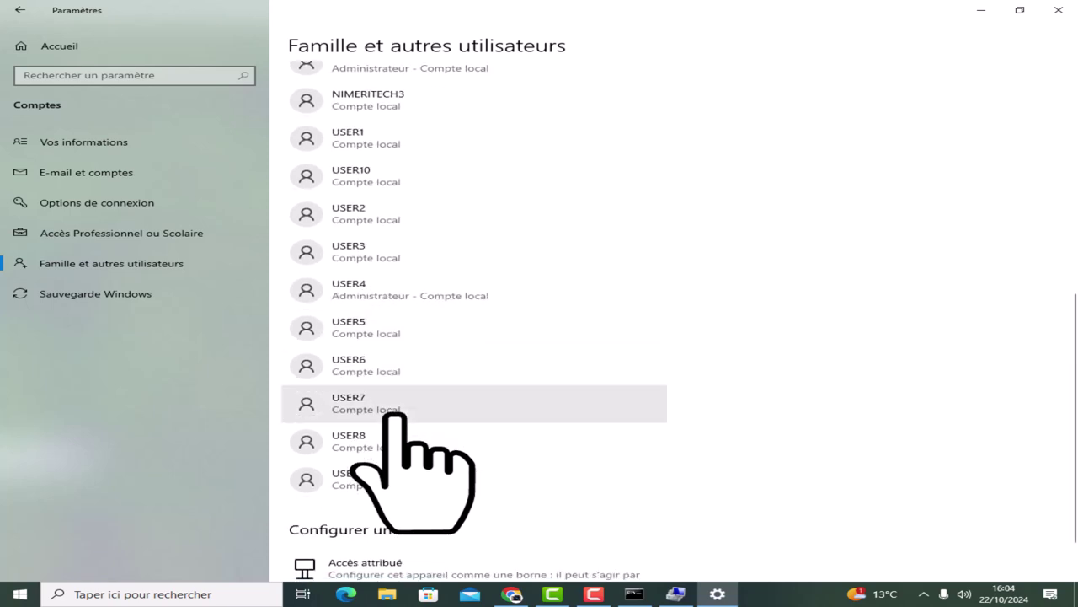
scroll(394, 414, down, 1)
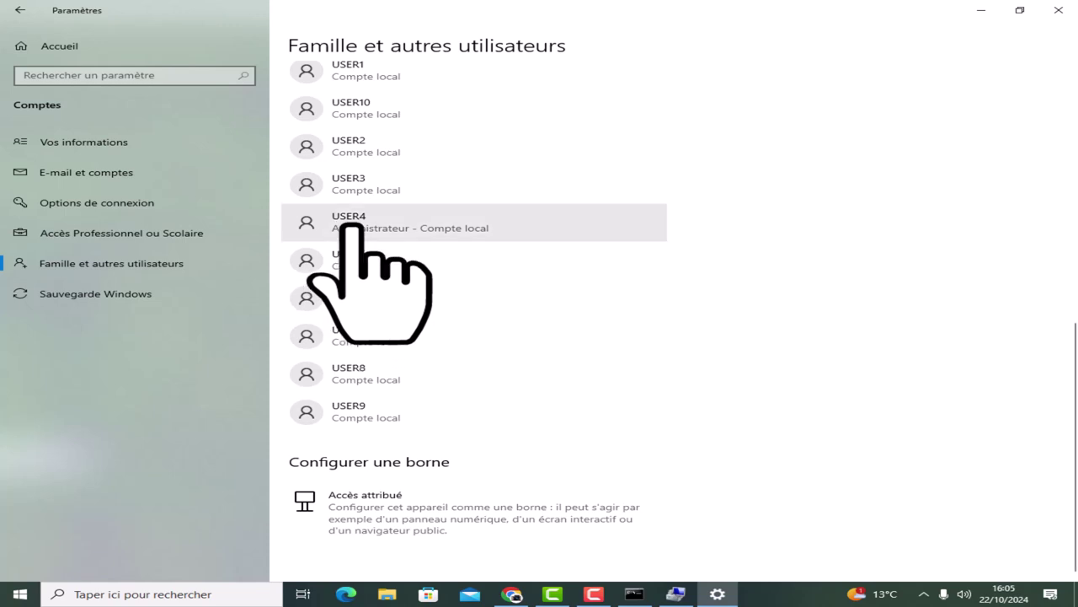
Change USER5's account type to Administrateur, then minimize the Settings window.
click(347, 266)
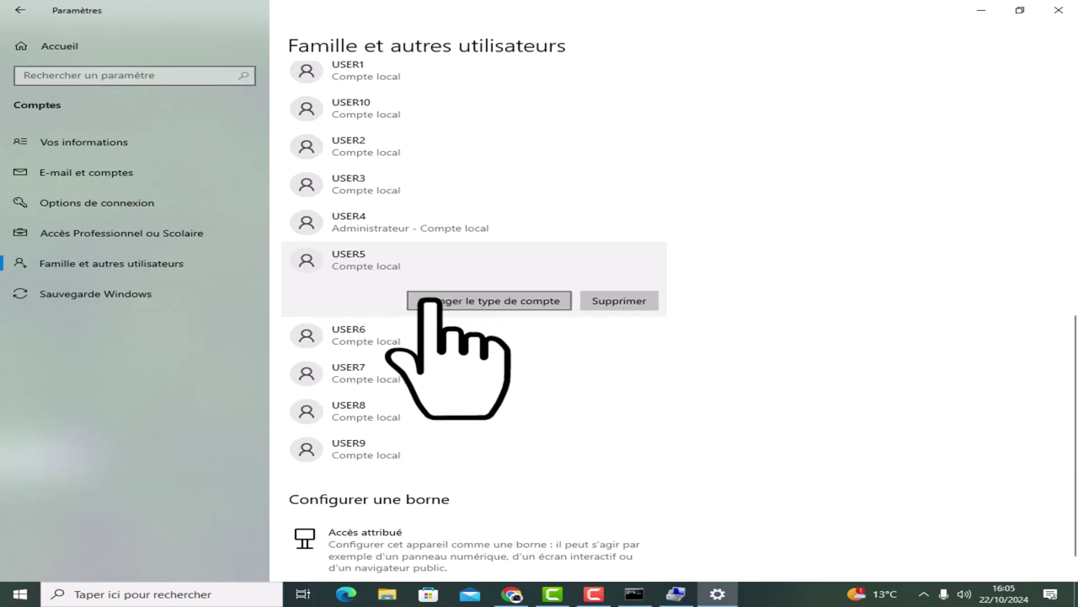
click(436, 300)
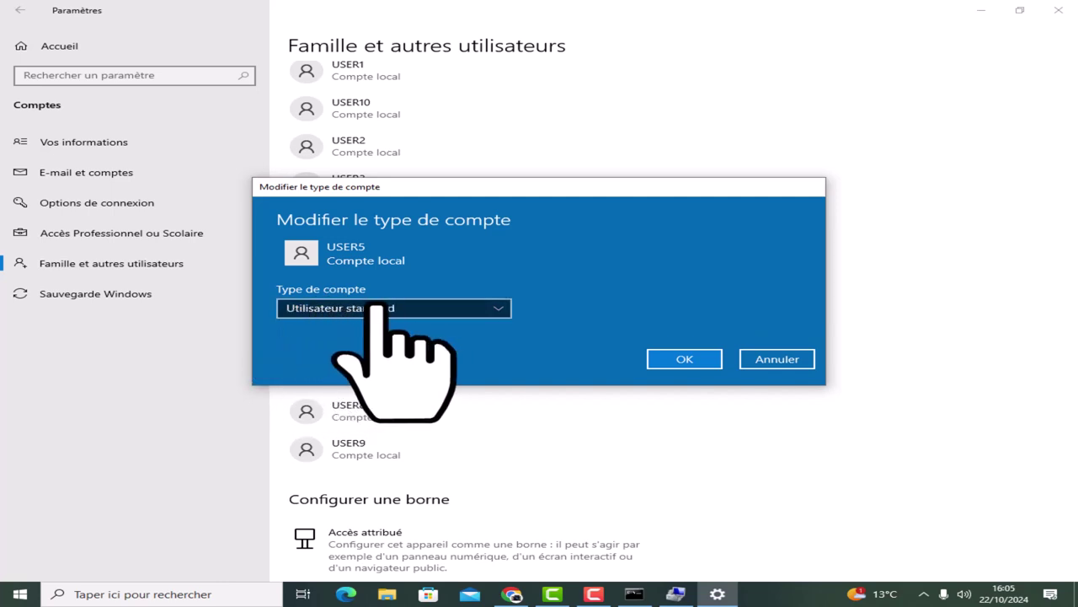
drag(404, 189, 580, 92)
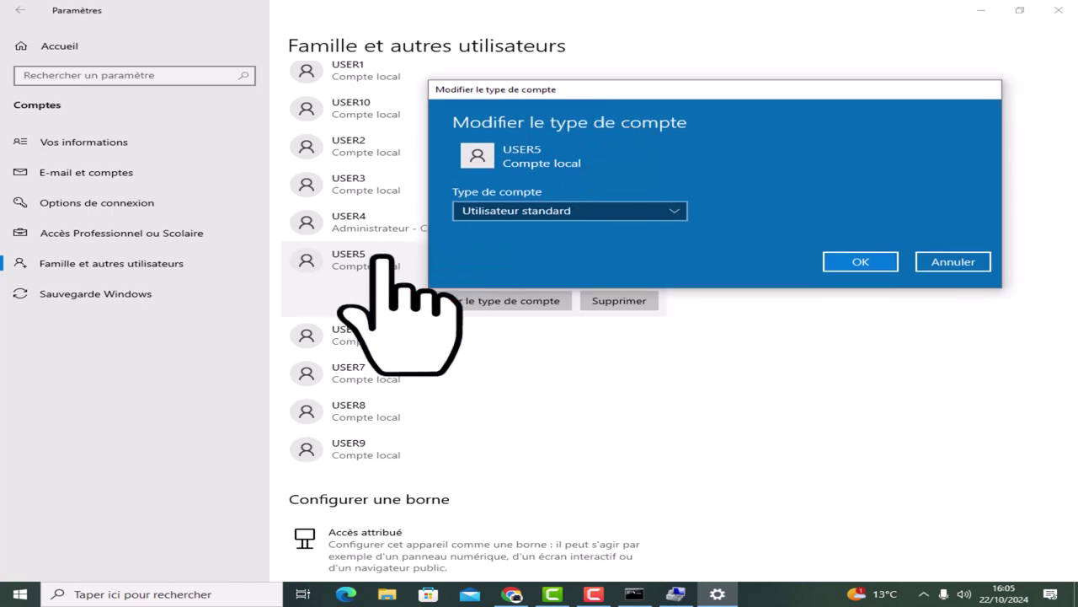
click(497, 212)
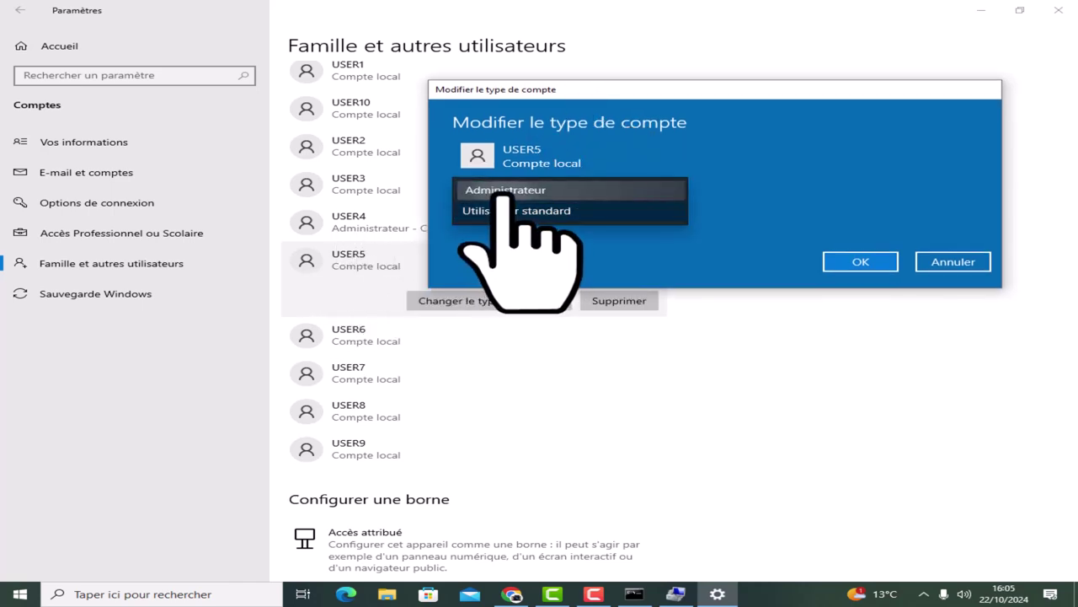
click(503, 191)
click(864, 263)
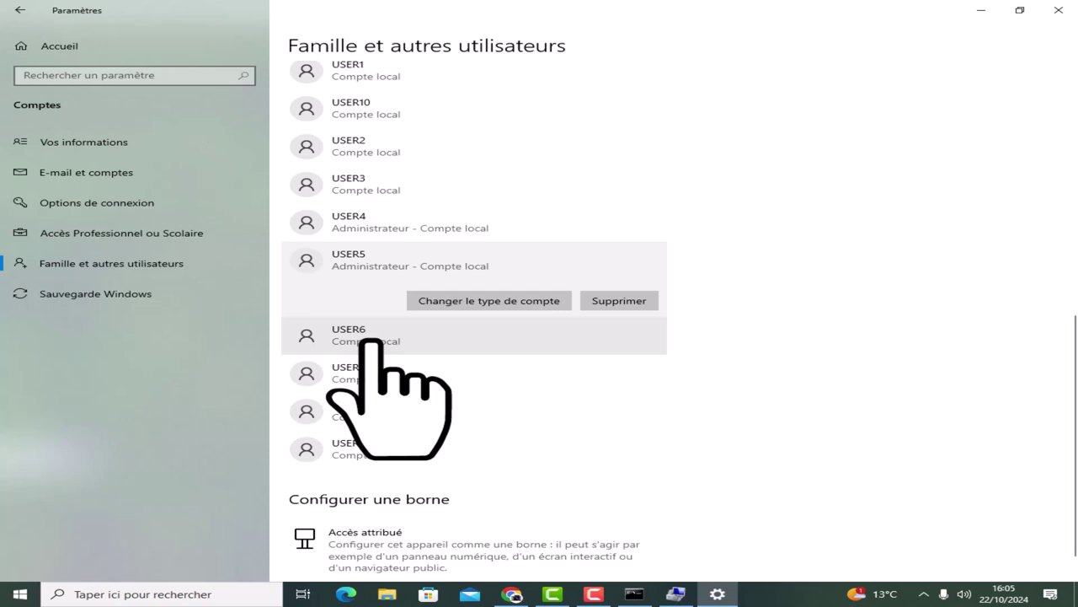
click(980, 12)
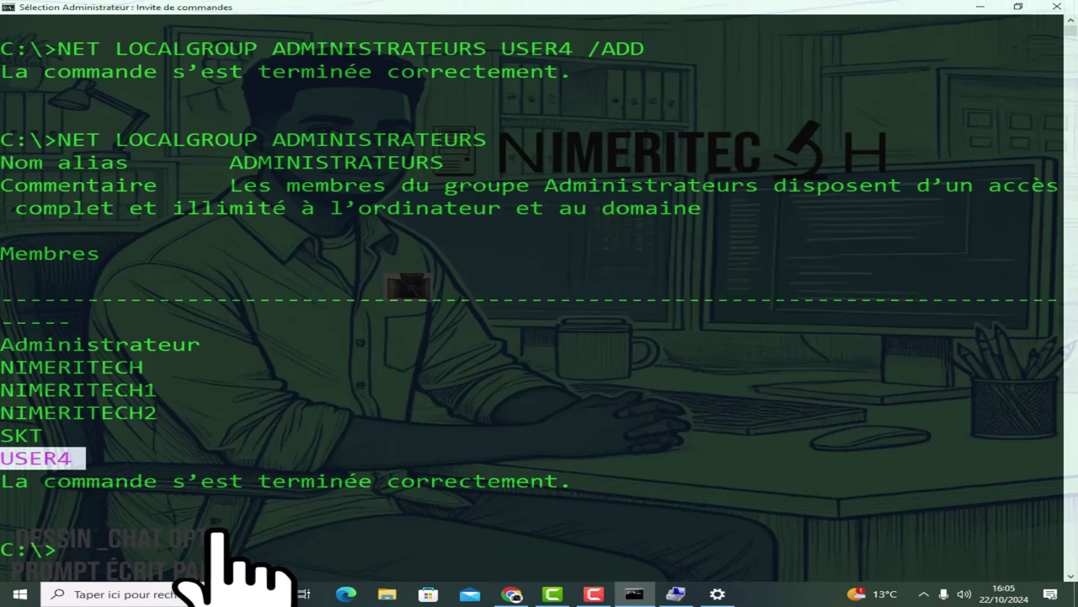
Run NET LOCALGROUP ADMINISTRATEURS UUSER6 /ADD, which fails as nonexistent, then clear the screen with CLS.
key(Up)
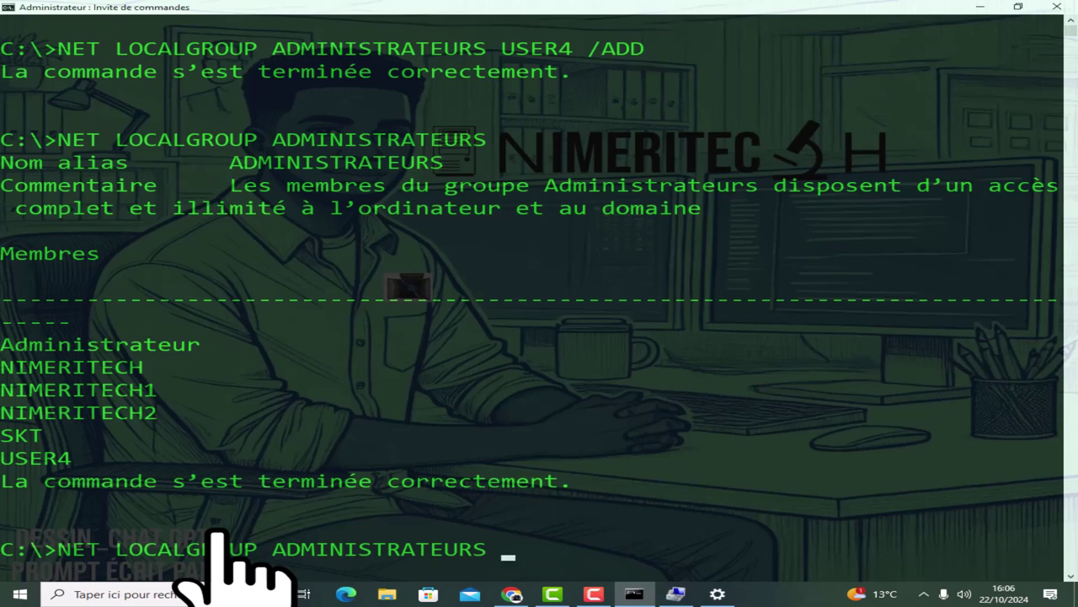
text(UUSE)
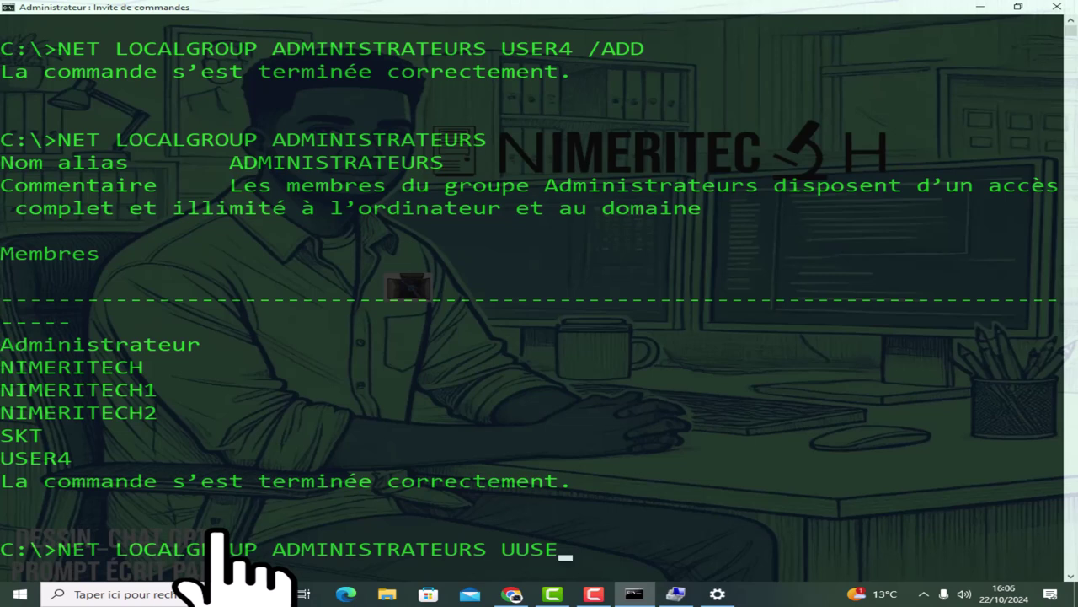
text(R 6)
key(BackSpace)
text(6 /ADD)
key(Return)
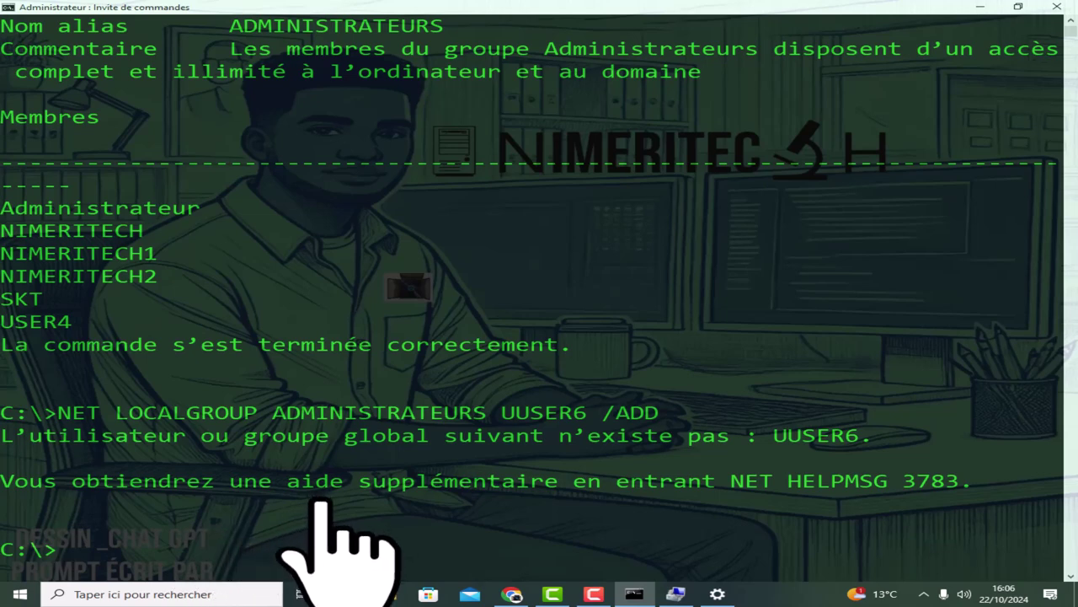
text(CLS)
key(Return)
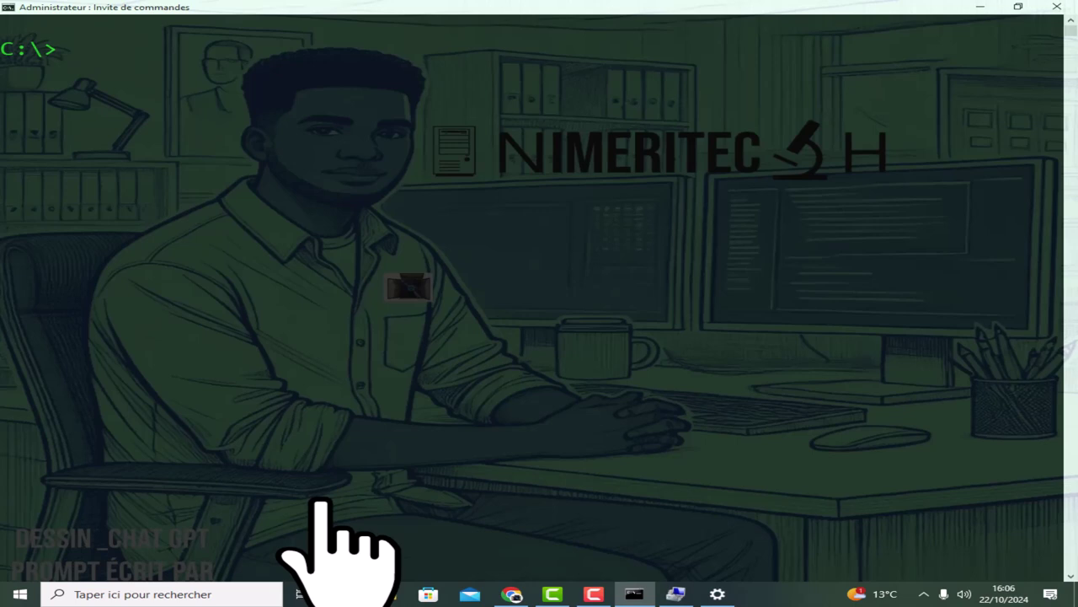
Fix the user name to USER6 and rerun NET LOCALGROUP ADMINISTRATEURS USER6 /ADD successfully.
key(Up)
key(Up)
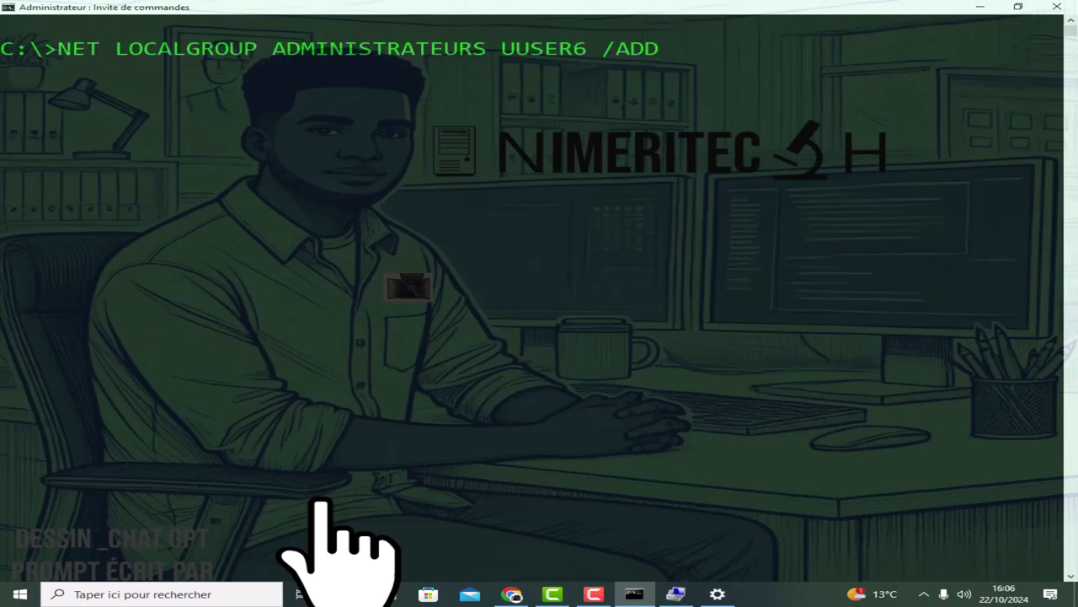
key(Left)
key(Left)
key(Left)
key(Left)
key(Left)
key(Left)
key(Left)
key(Left)
key(Left)
key(BackSpace)
key(Return)
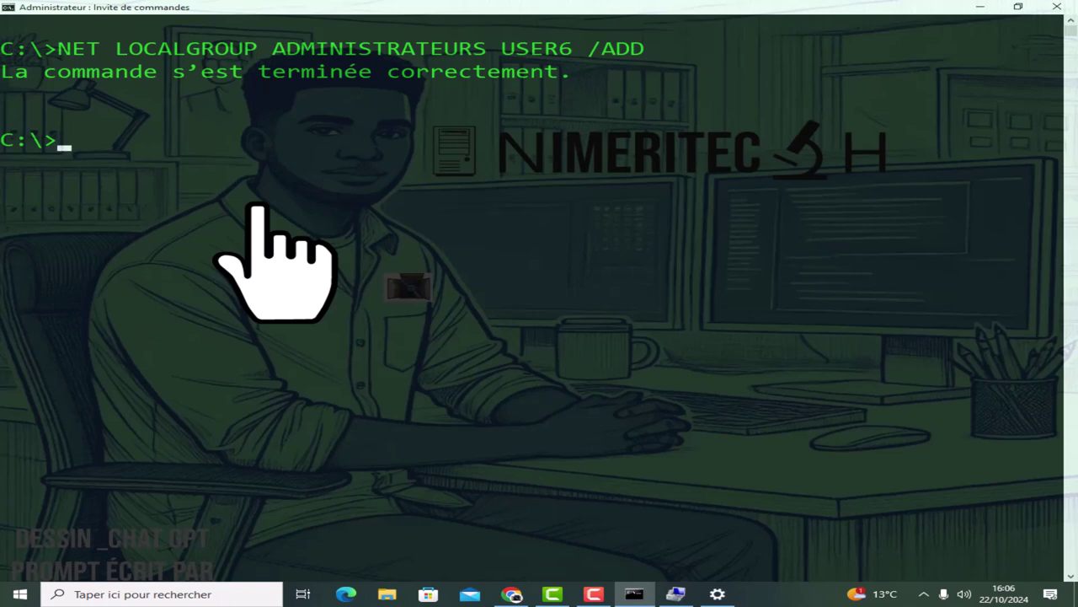
text(NET LOCALGRO)
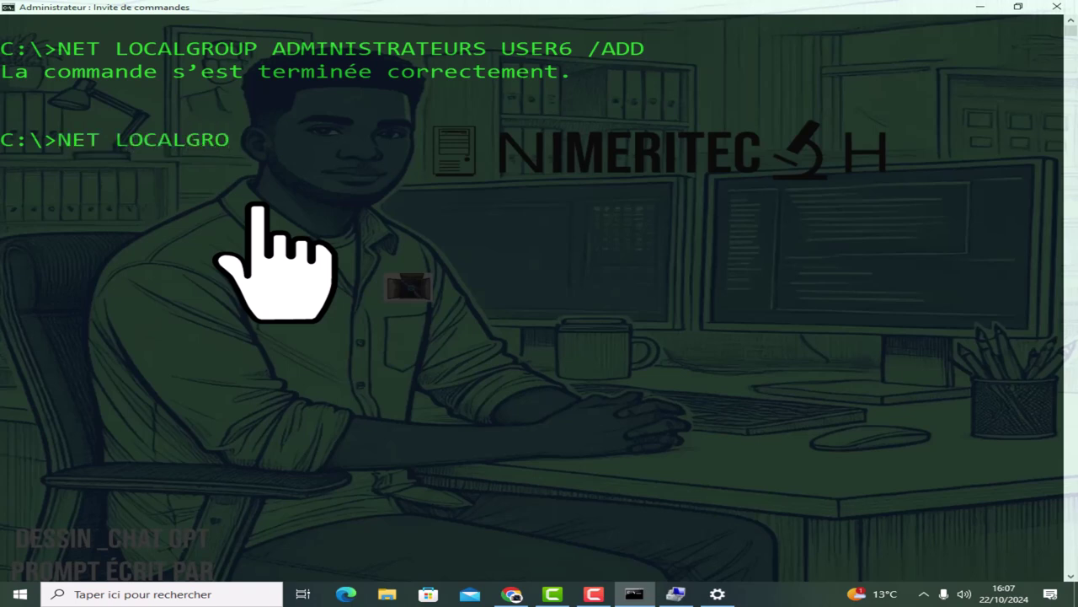
key(BackSpace)
key(BackSpace)
key(BackSpace)
key(BackSpace)
key(BackSpace)
key(BackSpace)
key(BackSpace)
key(BackSpace)
key(BackSpace)
key(BackSpace)
key(BackSpace)
key(BackSpace)
key(BackSpace)
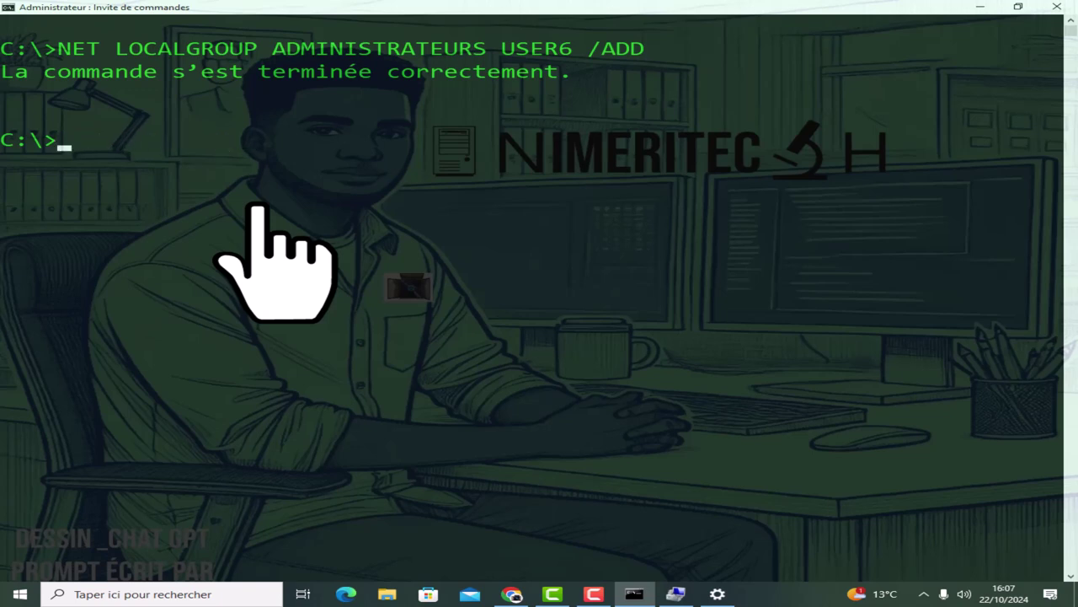
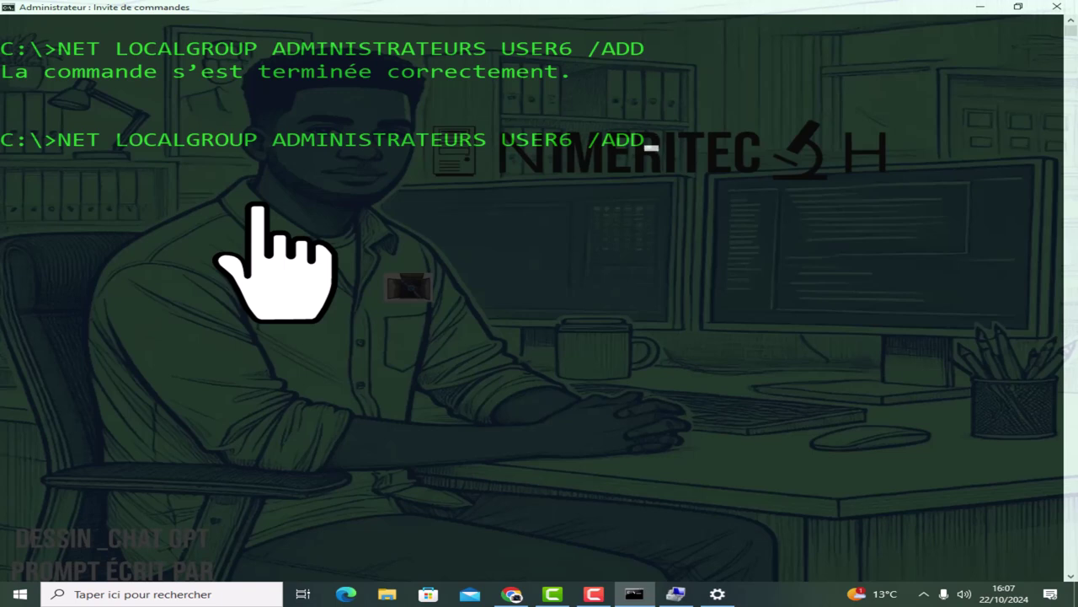
Erase the recalled NET LOCALGROUP ADMINISTRATEURS USER6 /ADD command and bring up the Settings window.
key(BackSpace)
key(BackSpace)
key(BackSpace)
key(BackSpace)
key(BackSpace)
key(BackSpace)
key(BackSpace)
key(BackSpace)
key(BackSpace)
key(BackSpace)
key(BackSpace)
key(BackSpace)
key(BackSpace)
key(BackSpace)
key(BackSpace)
key(BackSpace)
key(BackSpace)
key(BackSpace)
key(BackSpace)
key(BackSpace)
key(BackSpace)
key(BackSpace)
key(BackSpace)
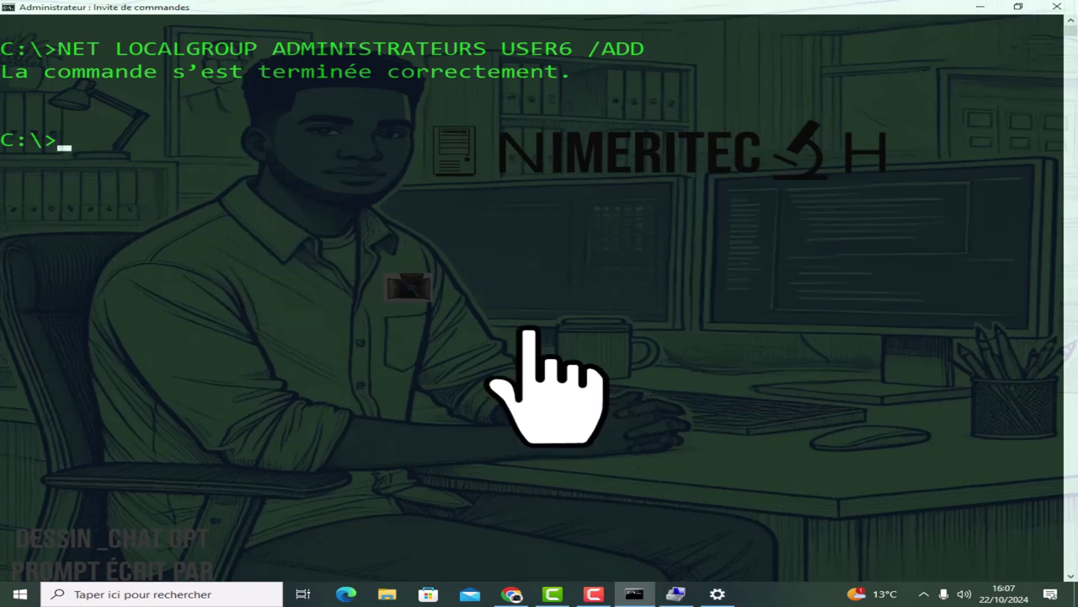
click(717, 594)
Review USER4, USER5 and USER6 as Administrateur accounts under Comptes > Famille et autres utilisateurs, then close Settings.
click(717, 594)
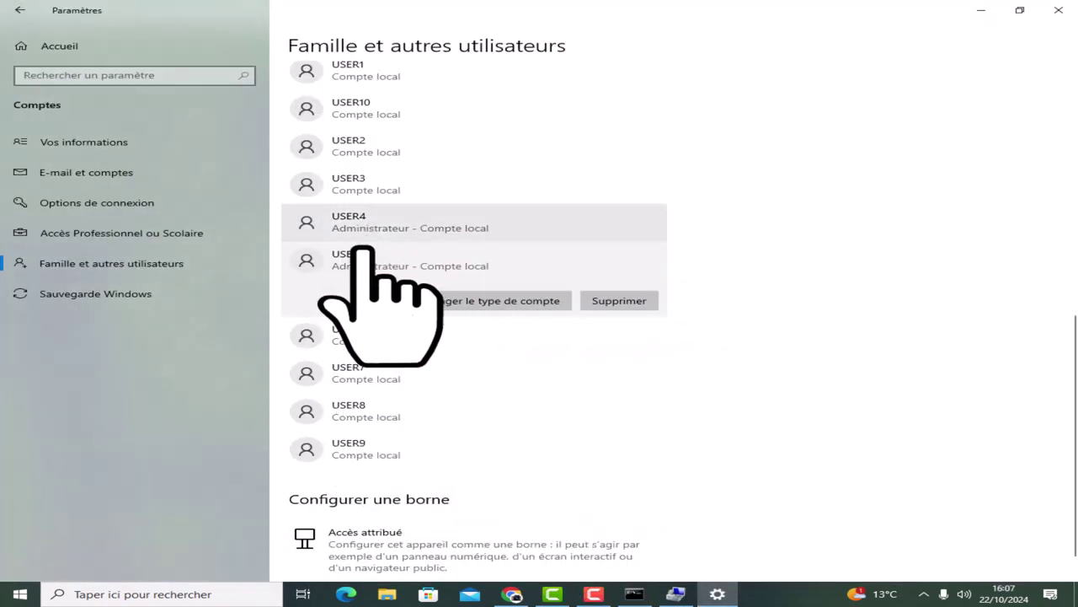
click(369, 335)
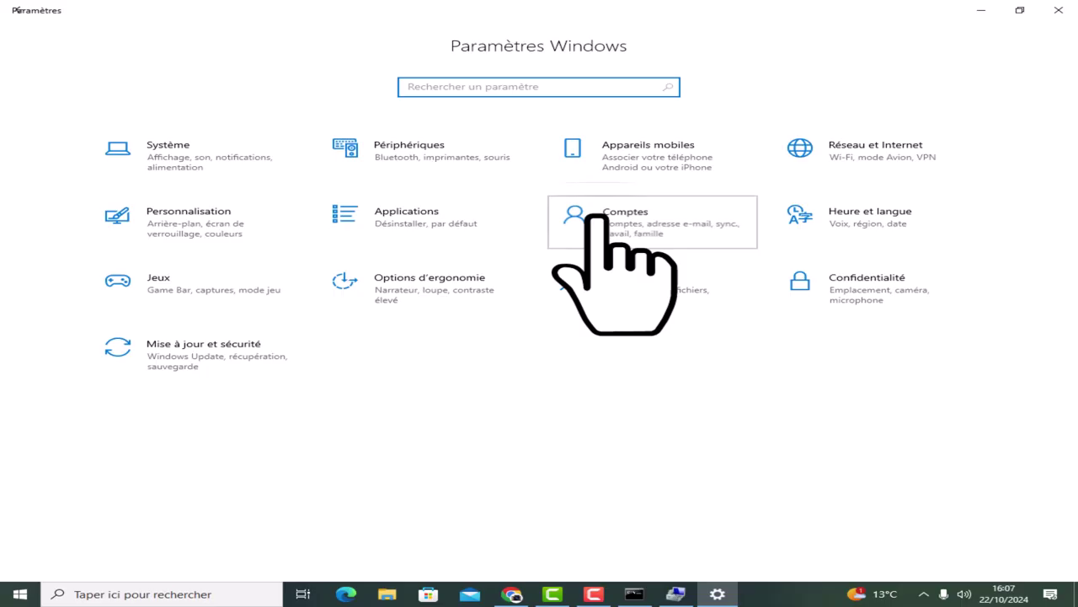
click(585, 221)
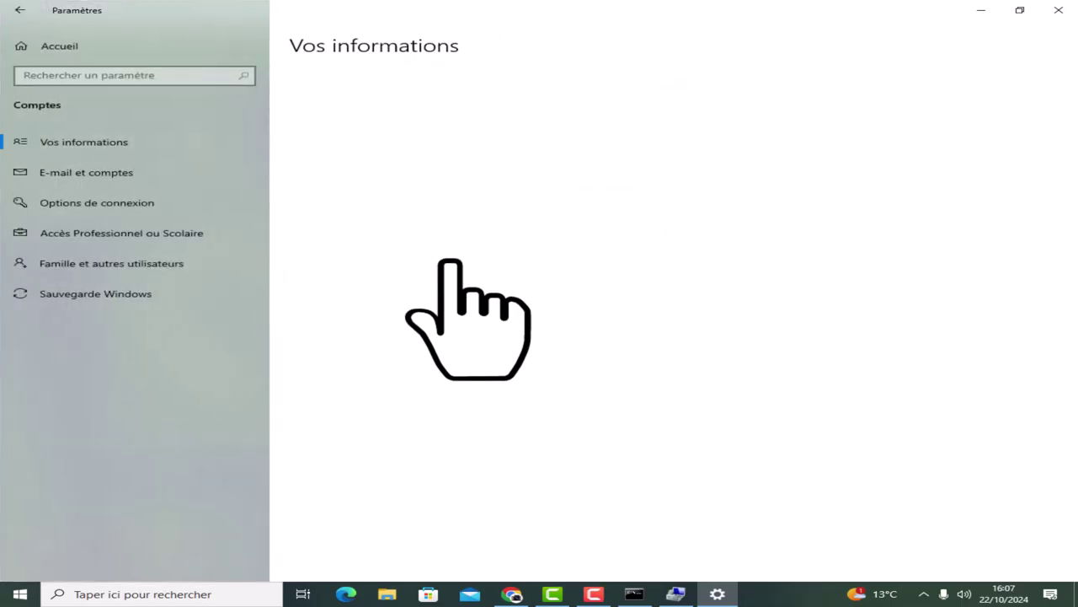
click(103, 264)
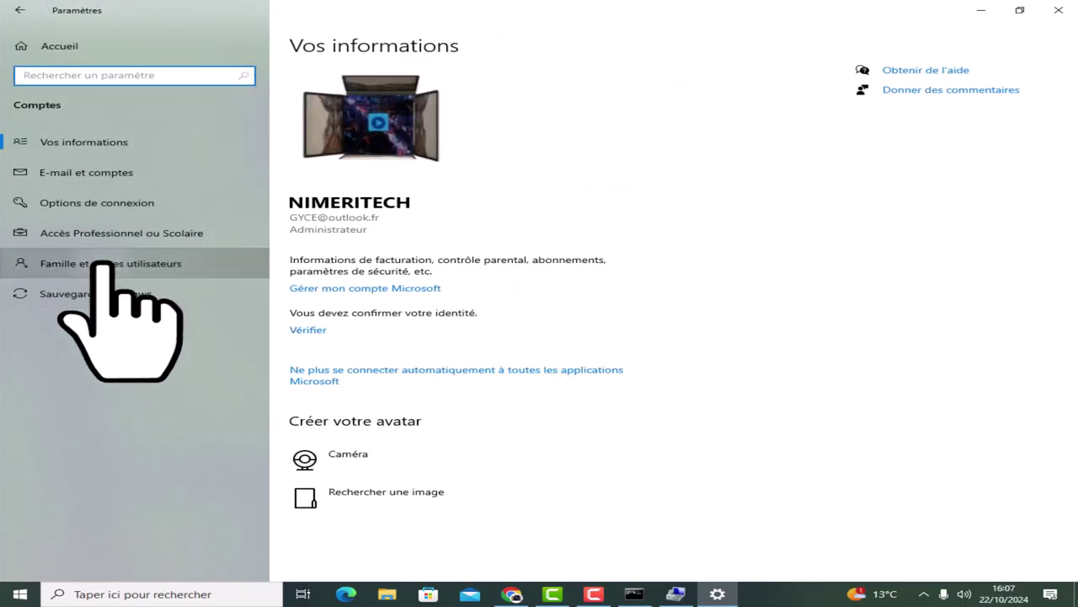
scroll(506, 417, down, 5)
scroll(497, 419, down, 2)
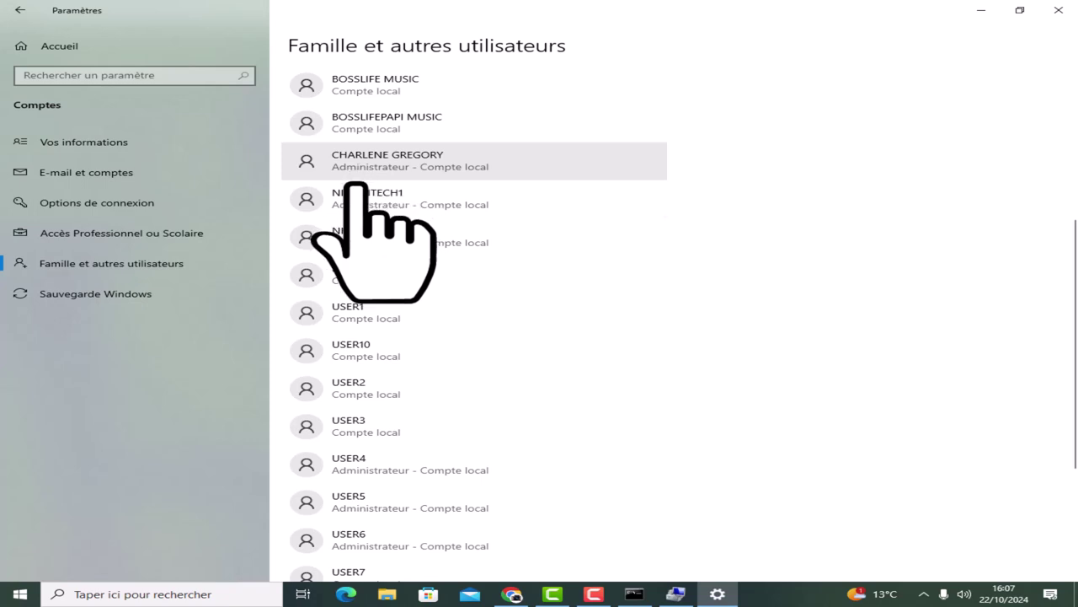
scroll(358, 278, down, 4)
scroll(357, 305, down, 1)
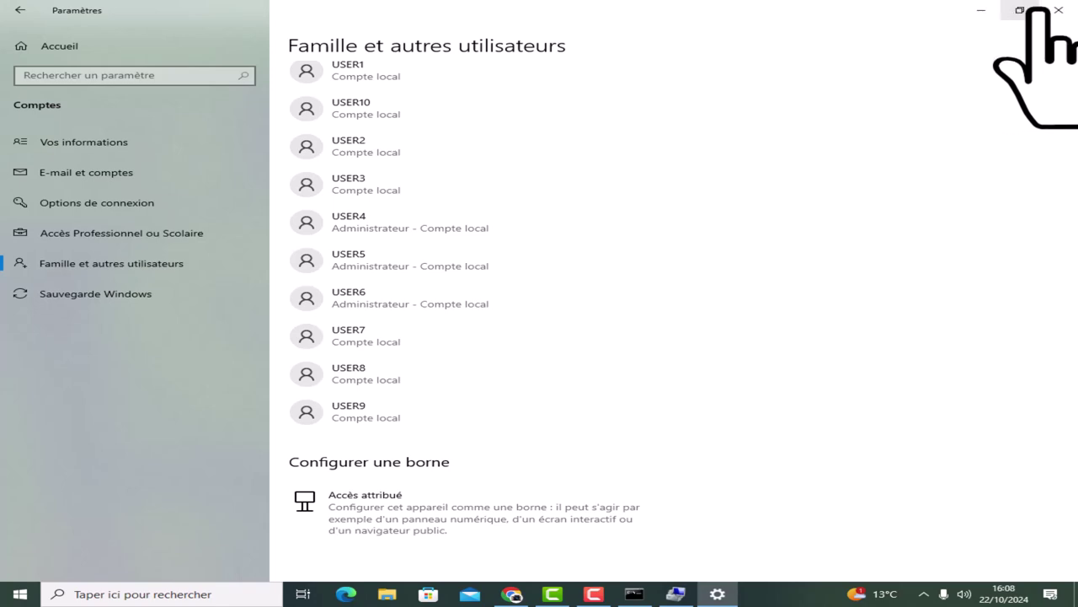
click(1054, 10)
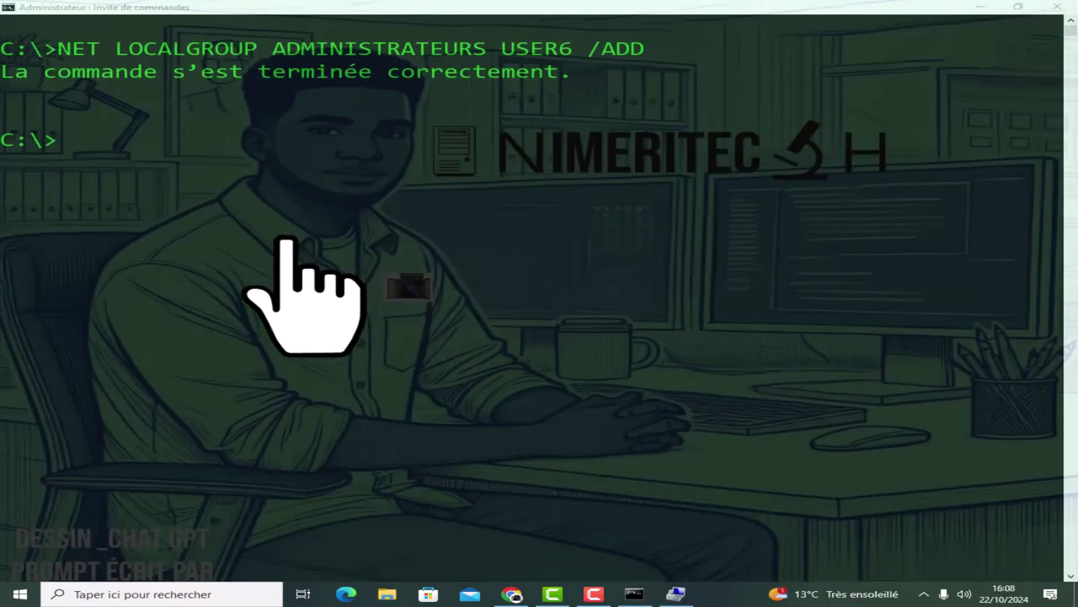
Run NET LOCALGROUP ADMINISTRATEURS, fixing the ADMINISTRATEUR typo that gave error 1376.
click(143, 148)
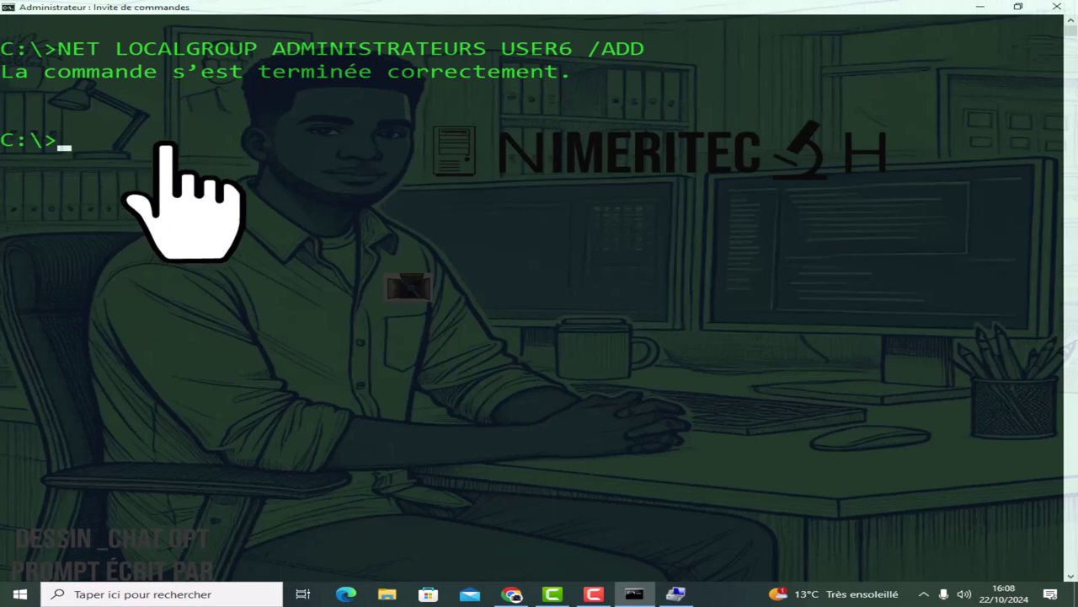
text(NE)
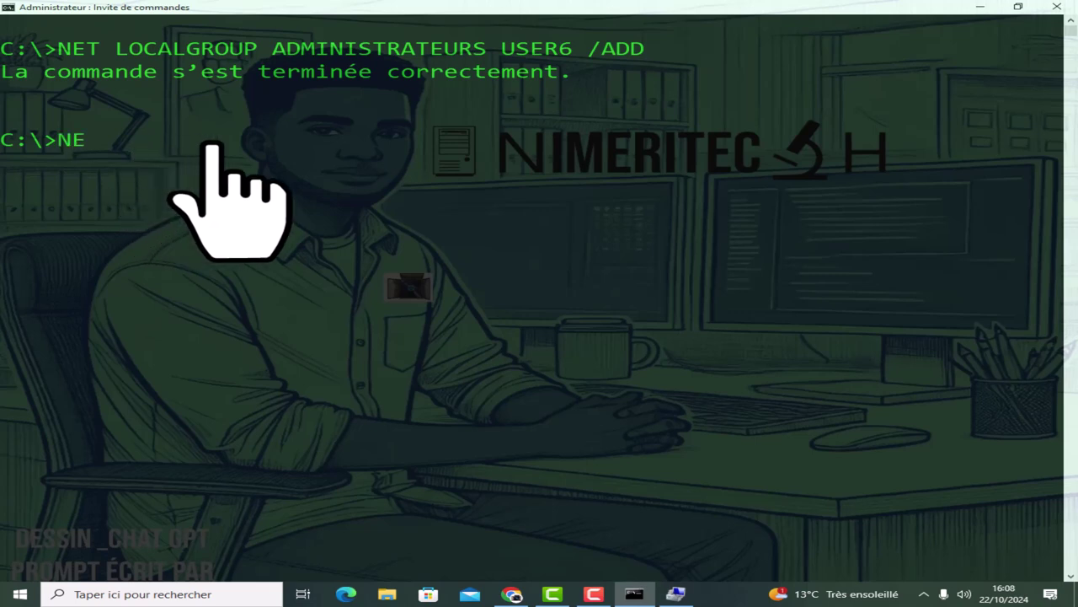
text(T LOCALGR)
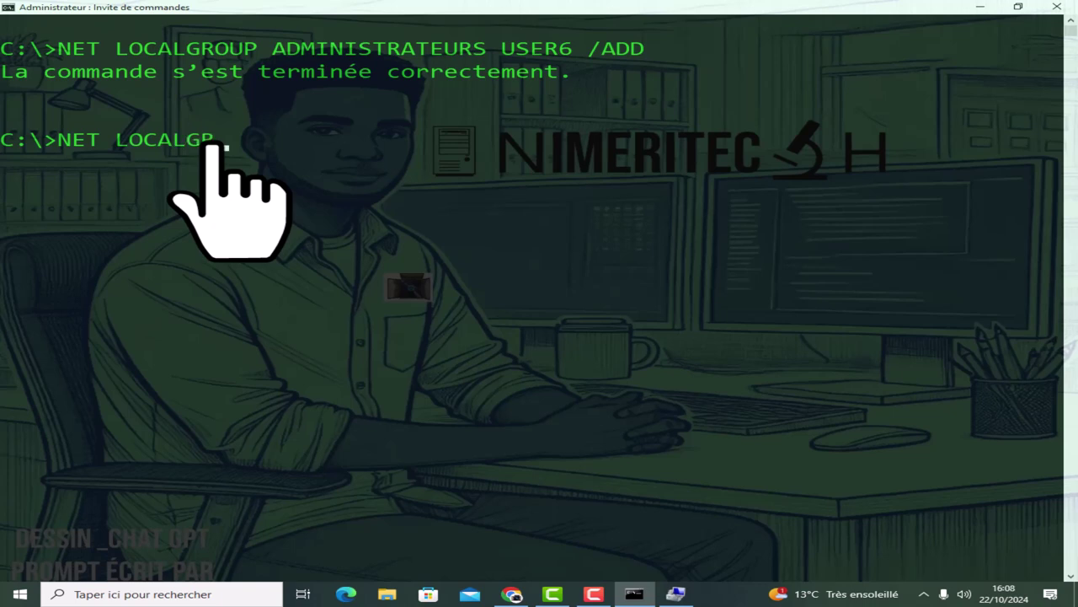
text(OUP ADMI)
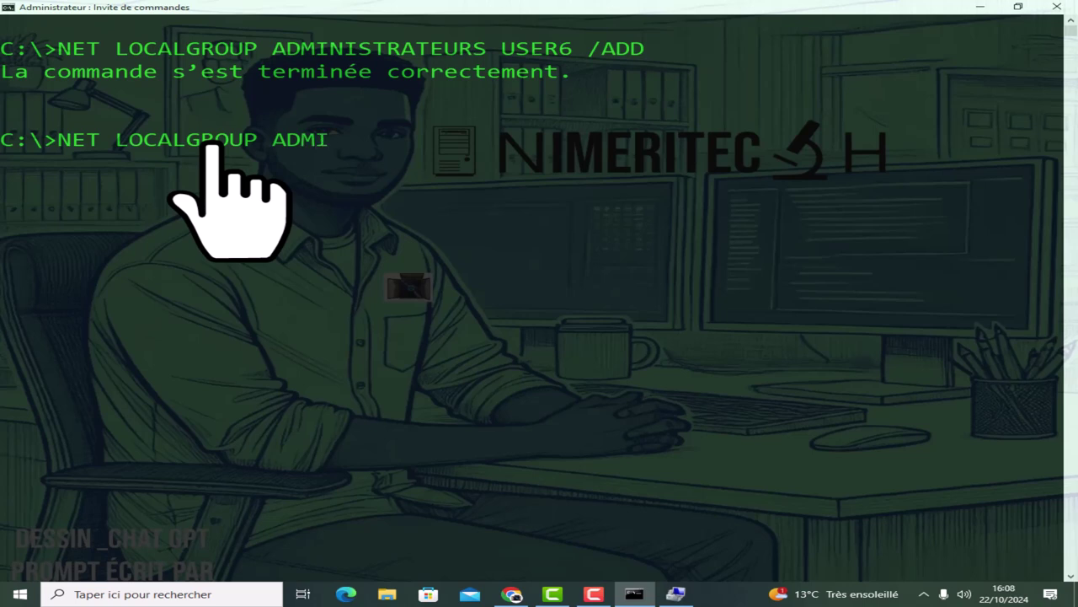
text(NISTRAT)
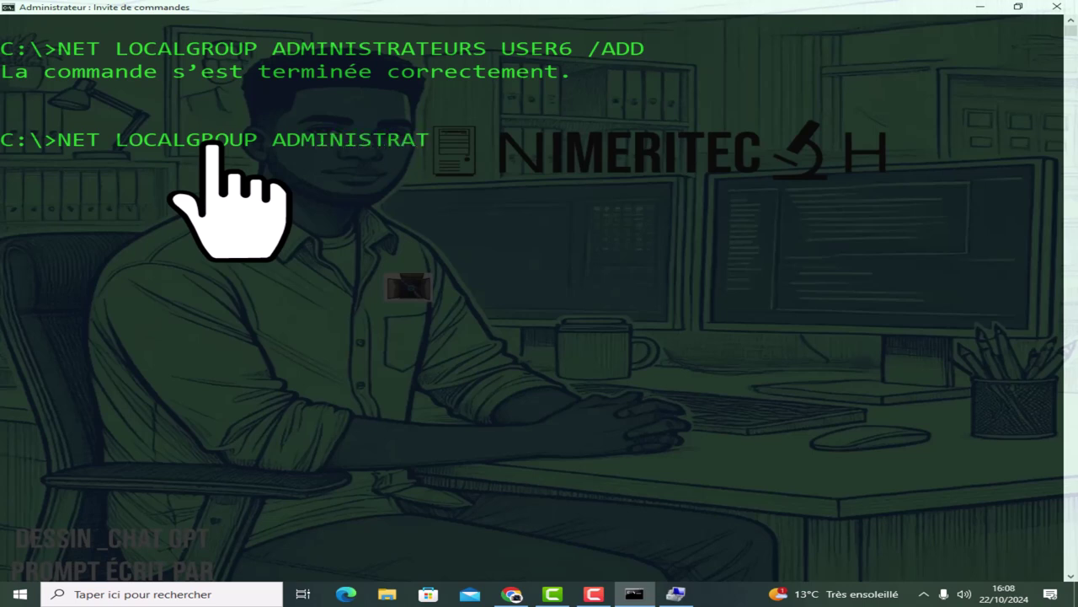
text(EUEUR)
key(Return)
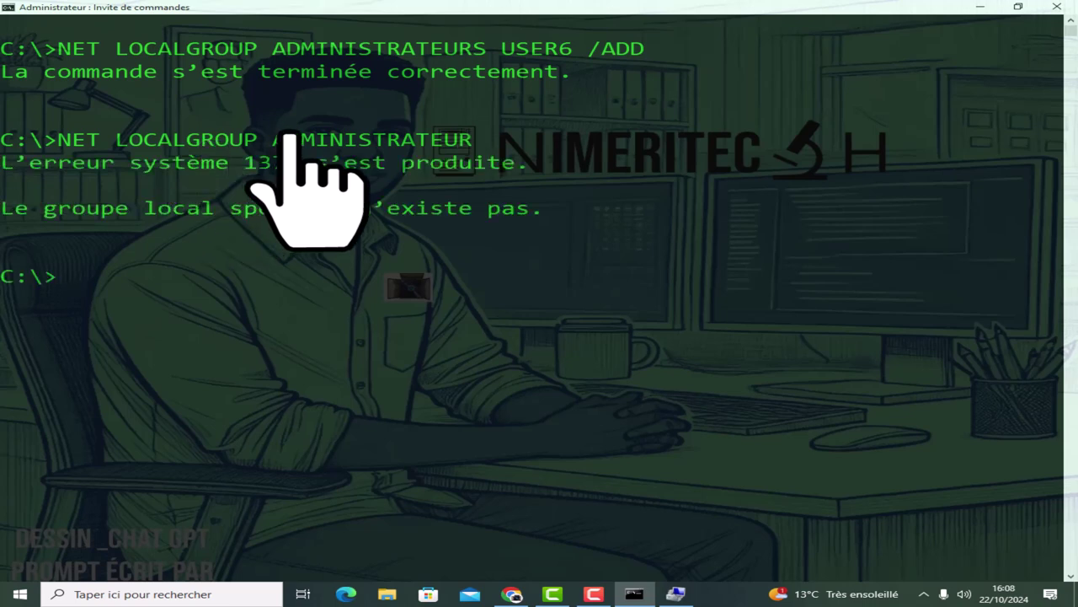
key(Up)
text(S)
key(Return)
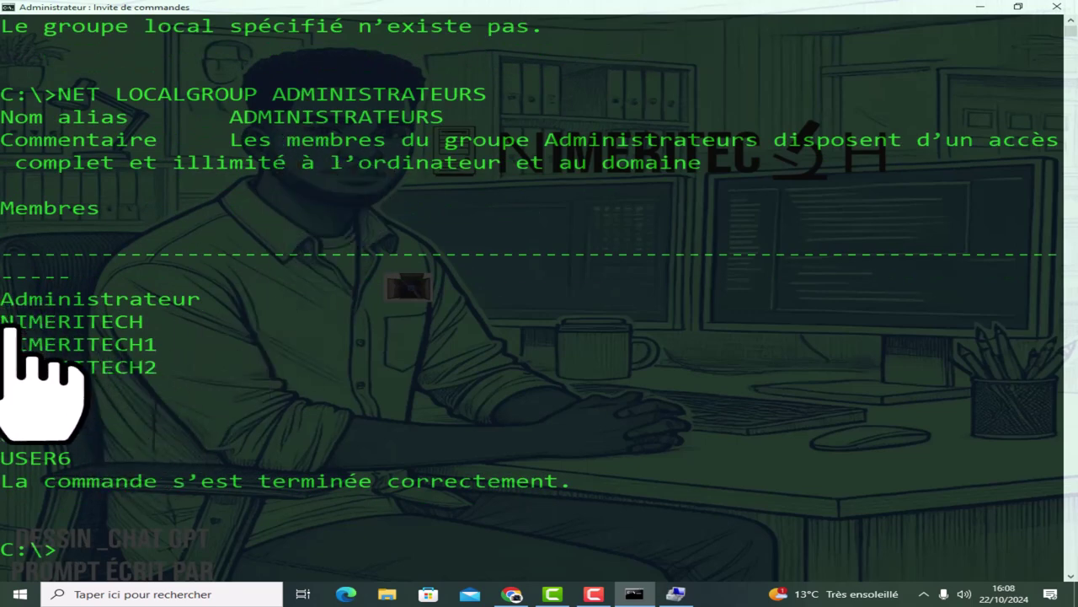
drag(19, 413, 68, 463)
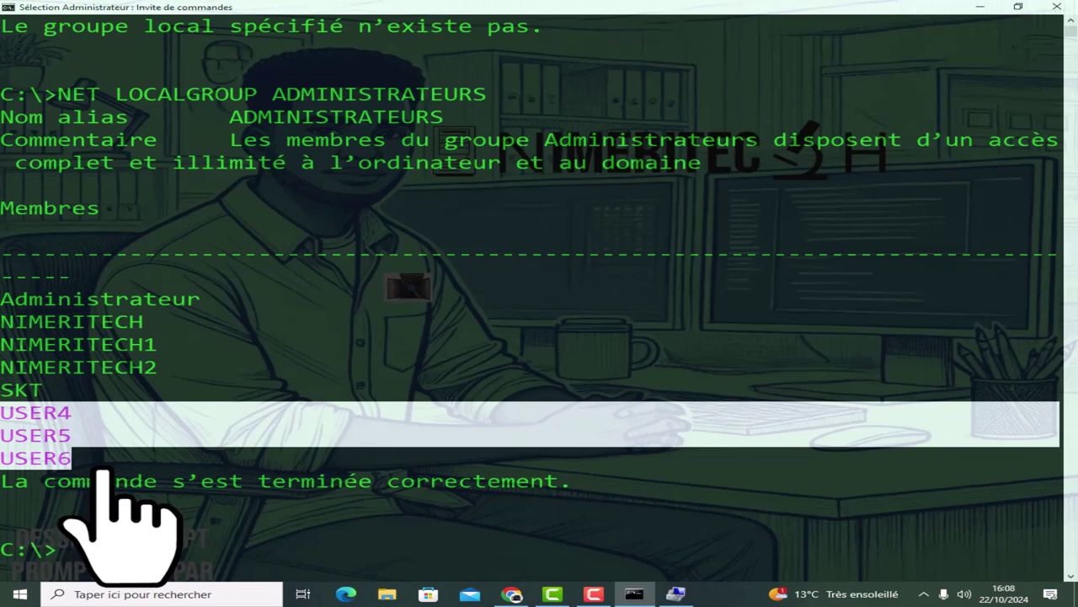
click(594, 458)
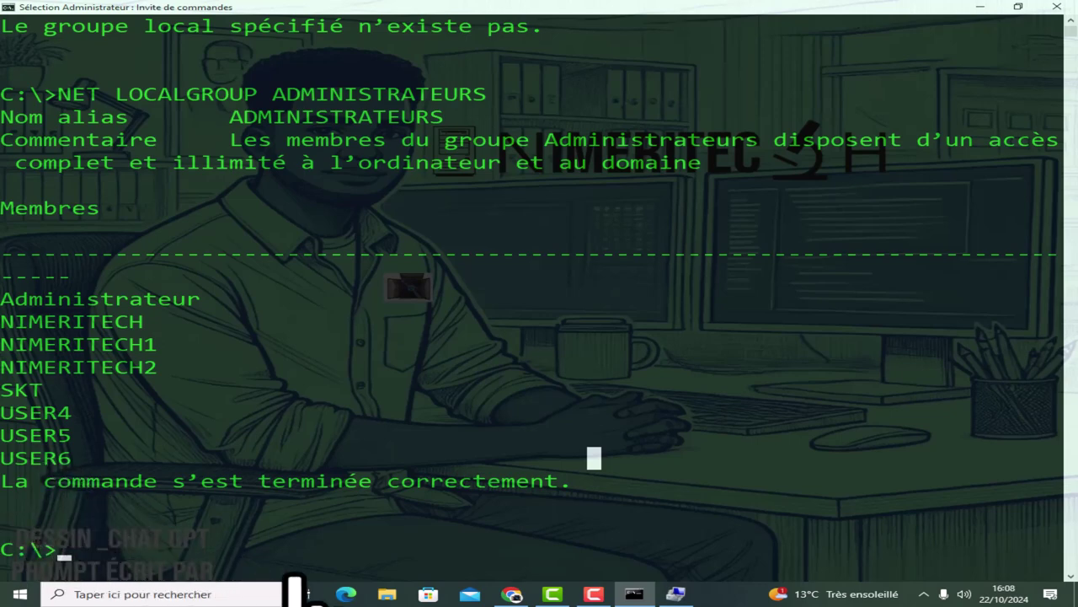
click(632, 594)
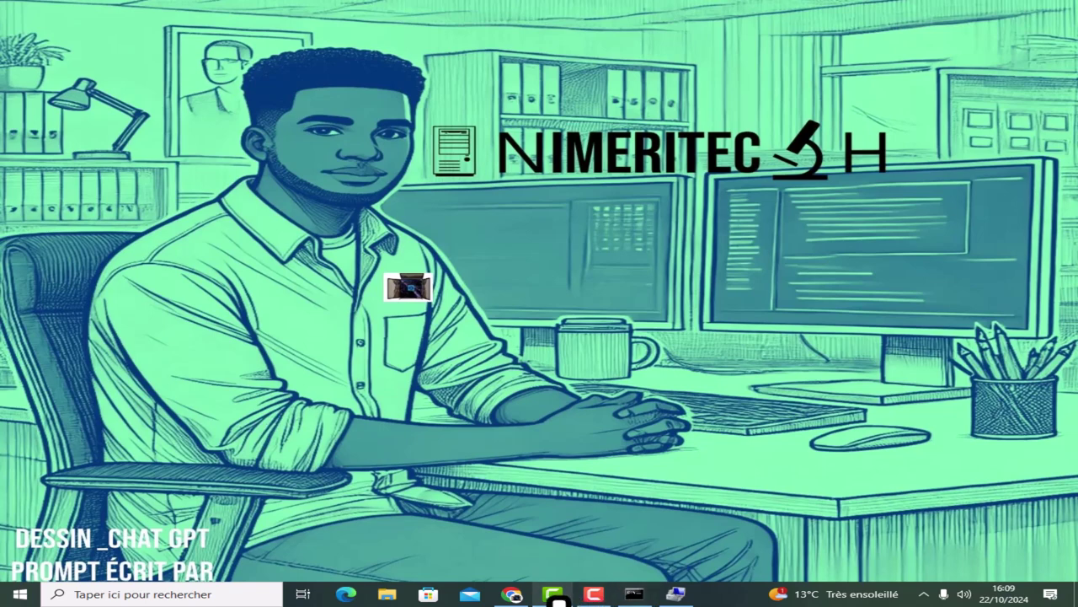
mouse_move(557, 601)
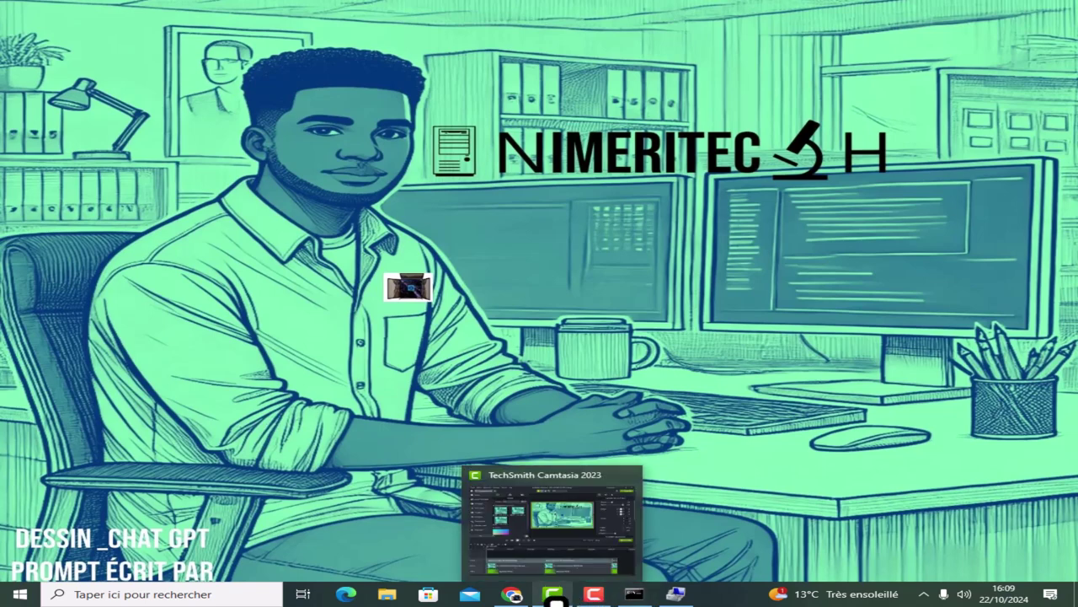
mouse_move(635, 593)
click(581, 539)
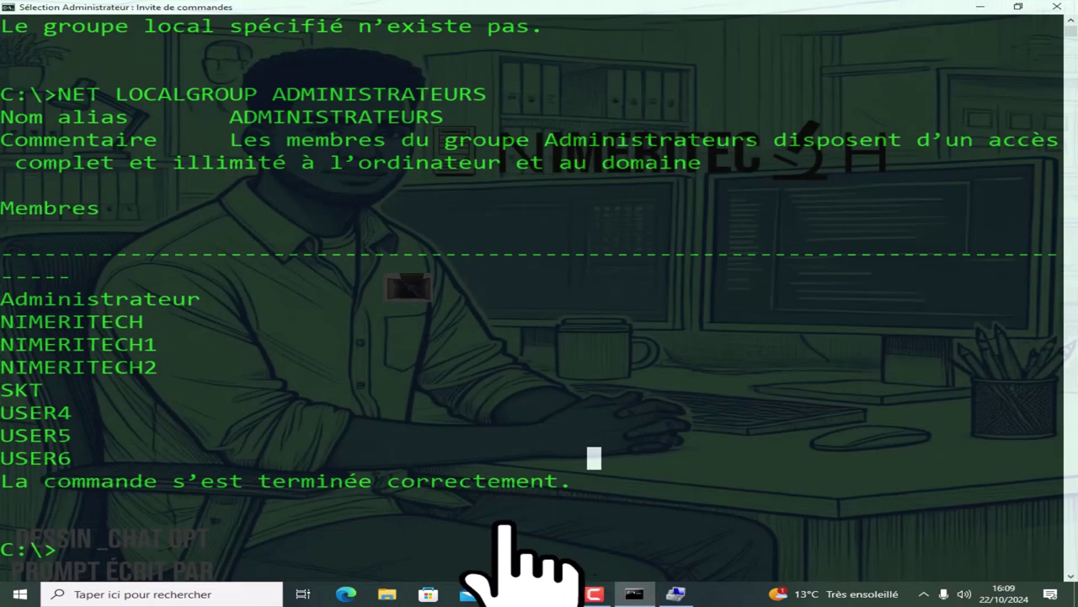
scroll(458, 541, down, 3)
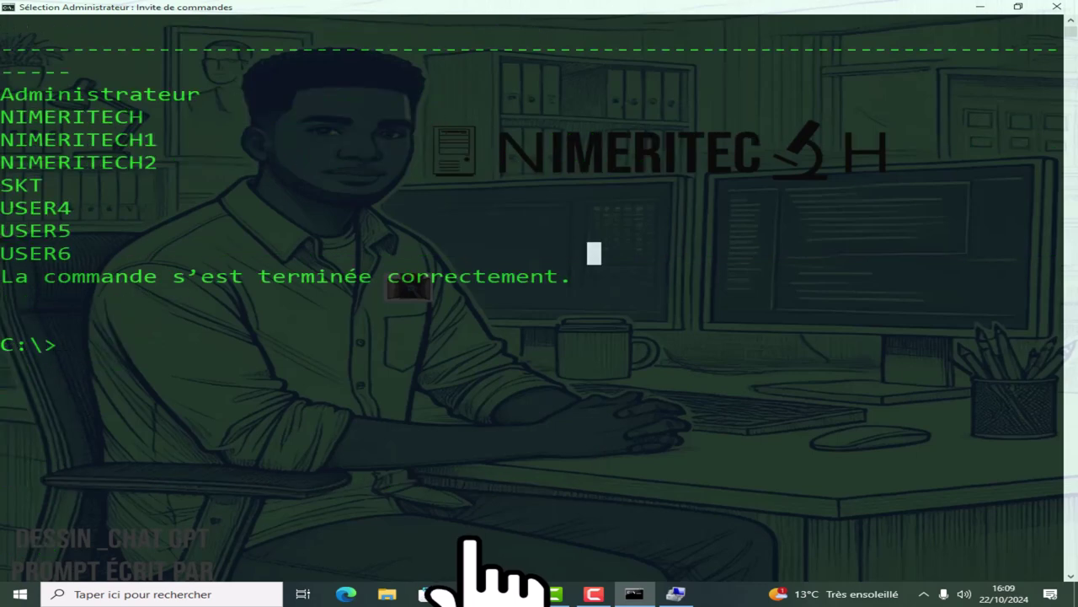
Create the local account USER11 with NET USER USER11 /ADD.
text(NET)
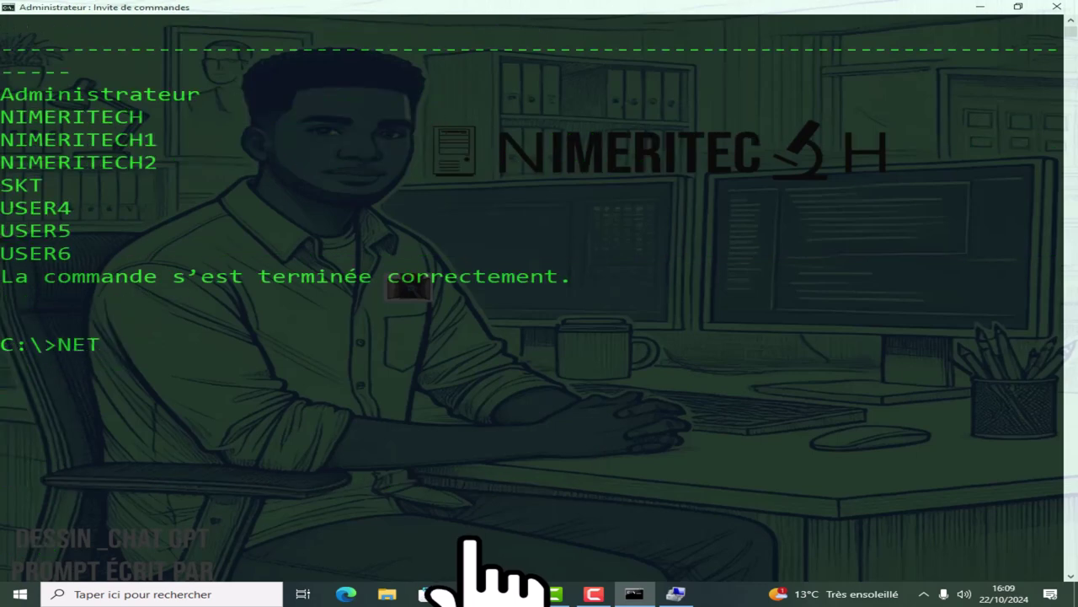
text( USER TE)
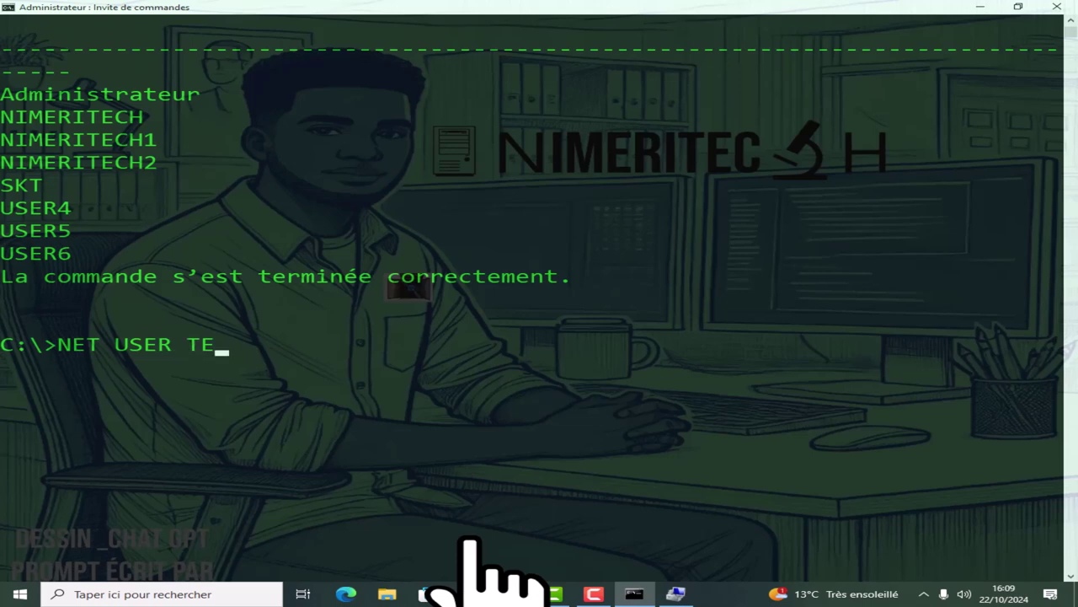
key(BackSpace)
key(BackSpace)
key(BackSpace)
text(USER11 )
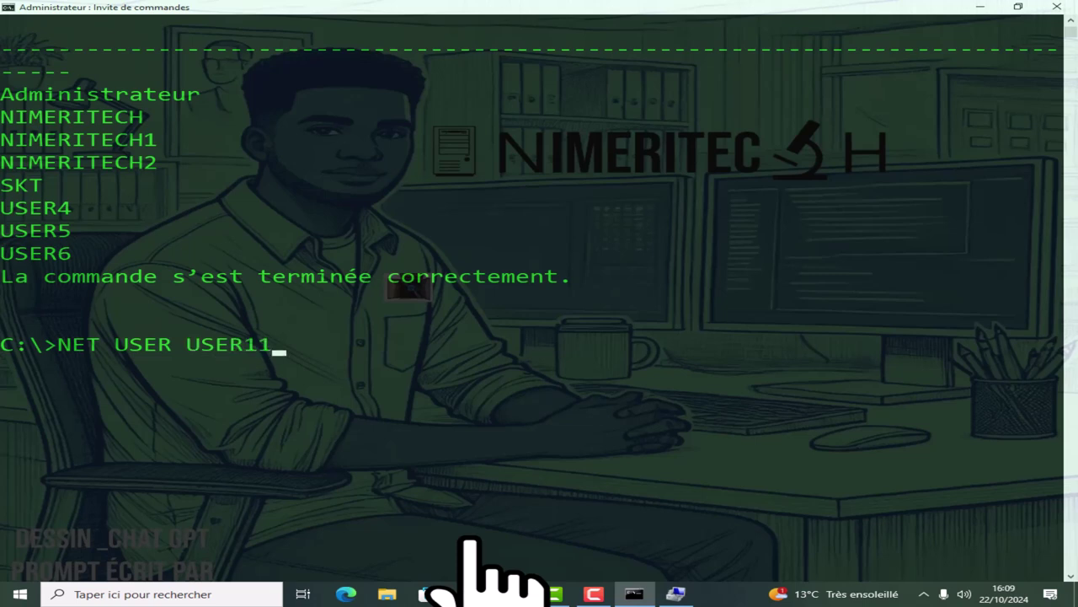
text(/ADD)
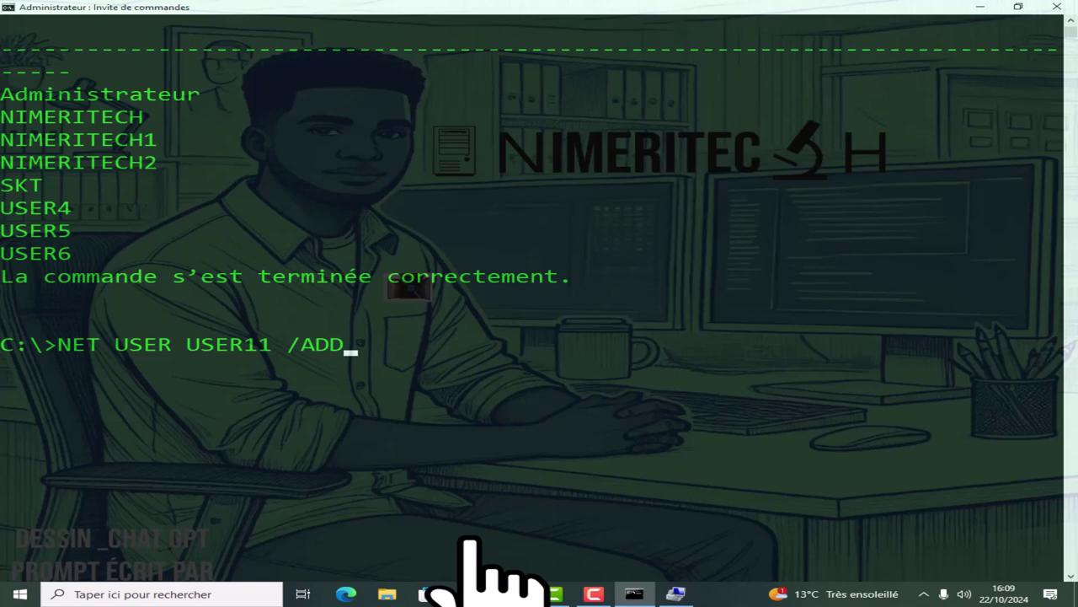
key(Return)
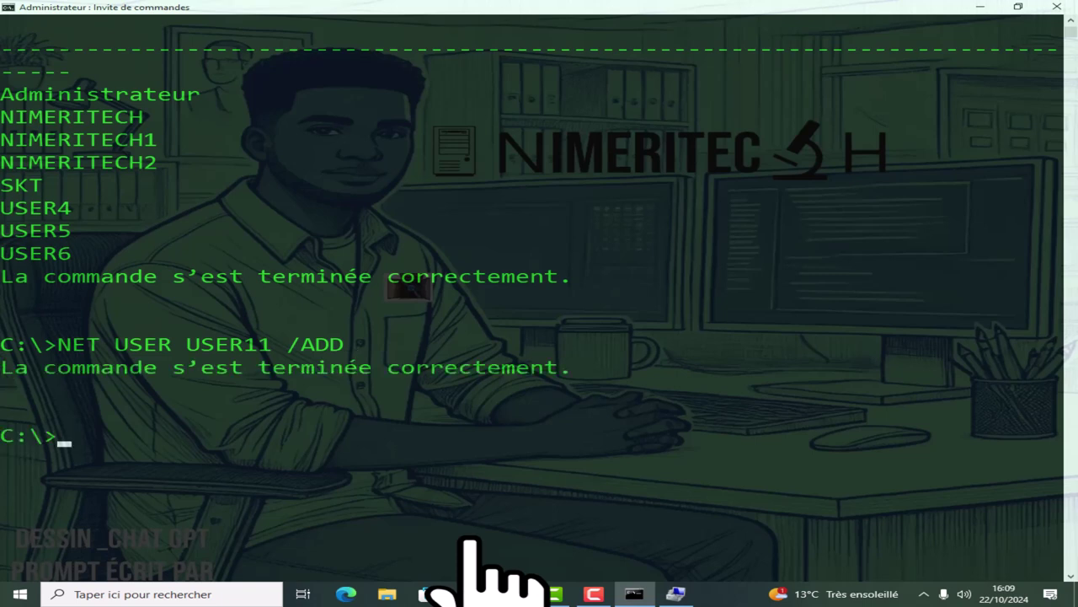
Create the local account USER12 by editing the recalled USER11 command.
key(Up)
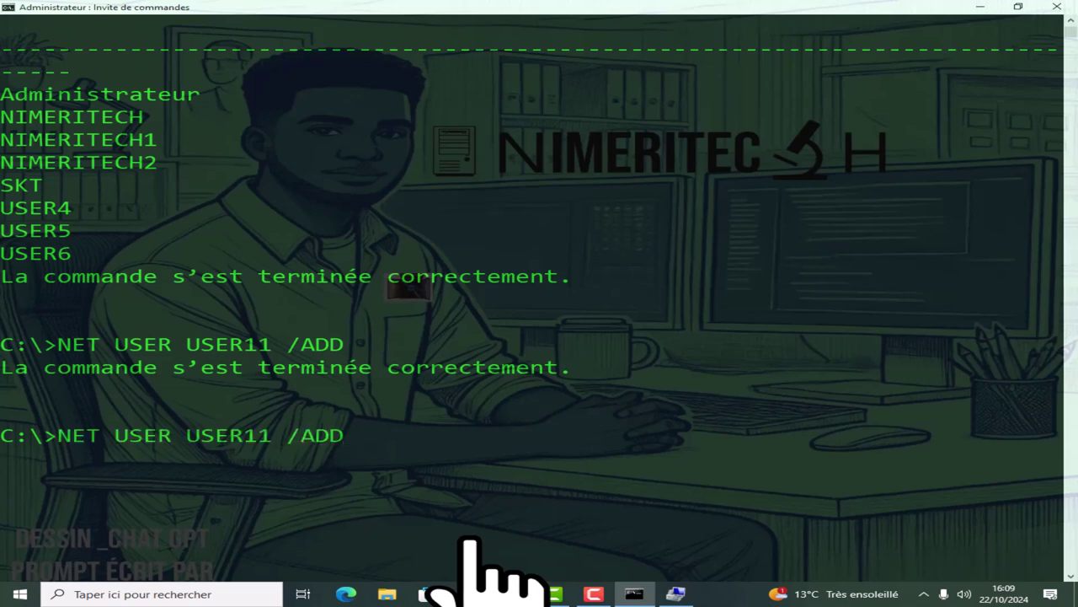
key(Left)
key(Left)
key(Left)
key(Left)
key(Left)
key(BackSpace)
key(BackSpace)
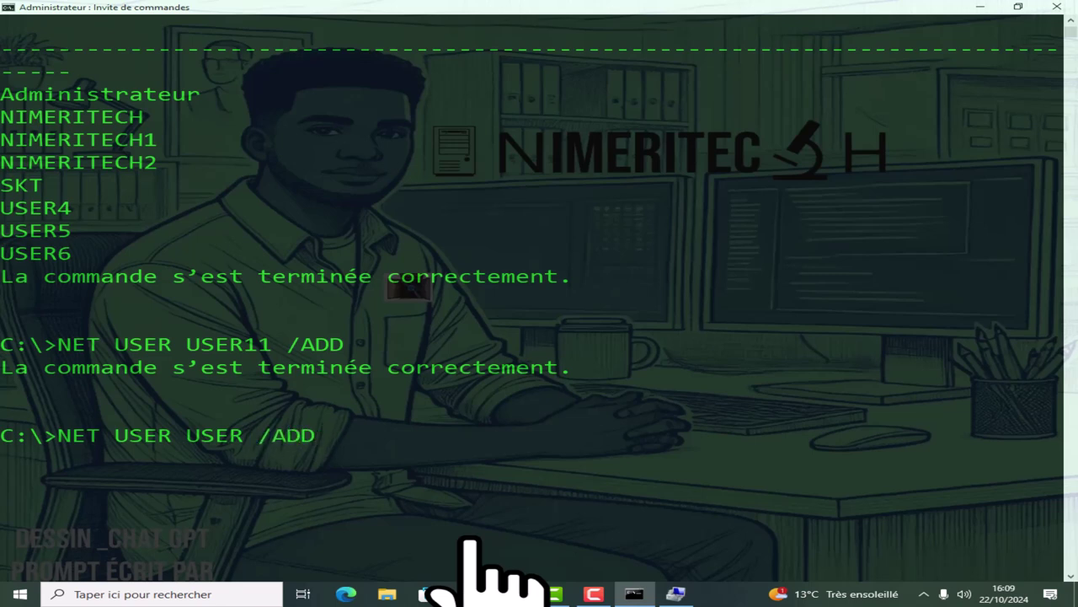
text(12)
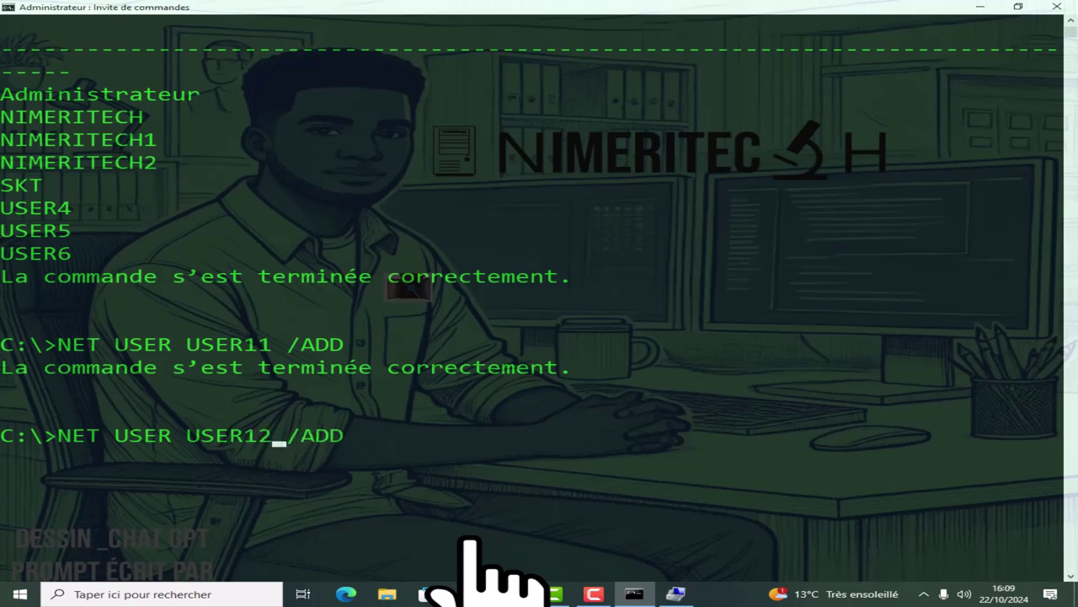
key(Return)
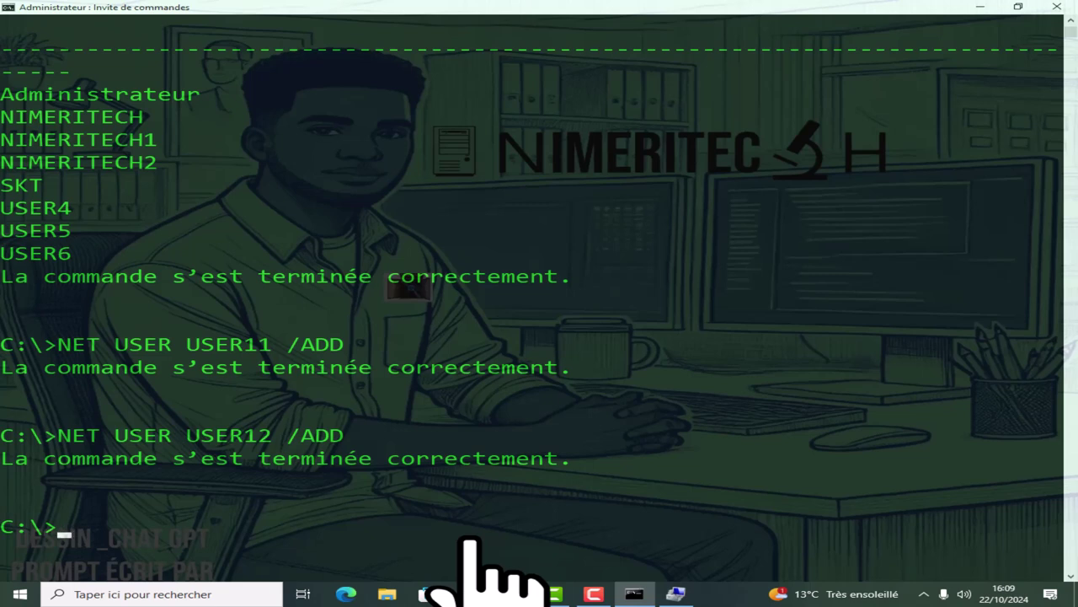
key(Up)
key(Up)
key(Up)
Add USER11 to the TECH_ADMINISTRATORS group with NET LOCALGROUP TECH_ADMINISTRATORS USER11 /ADD.
key(BackSpace)
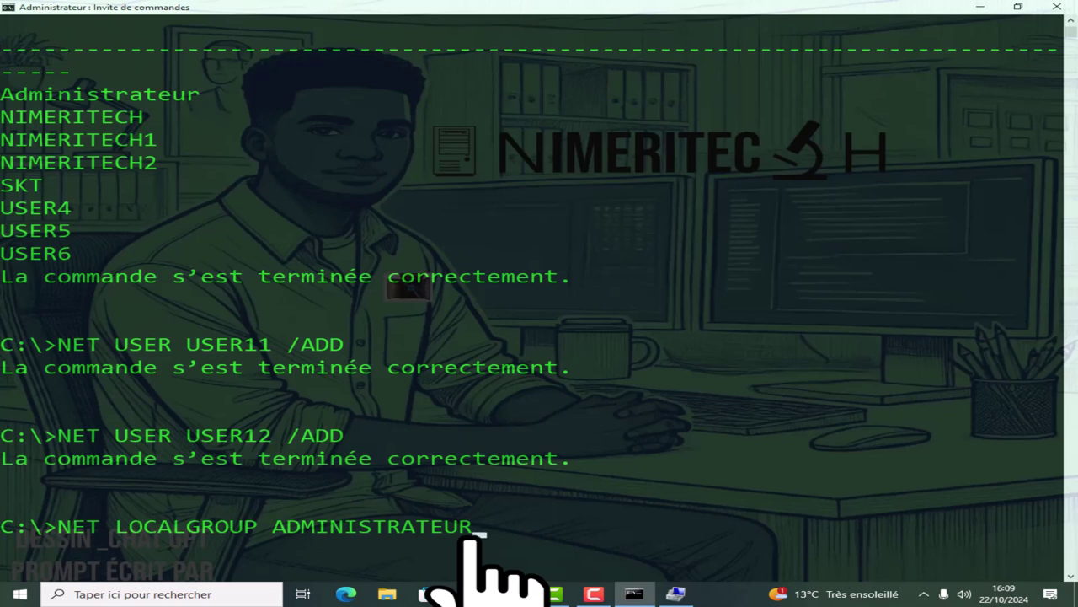
text(S USER6 /ADD)
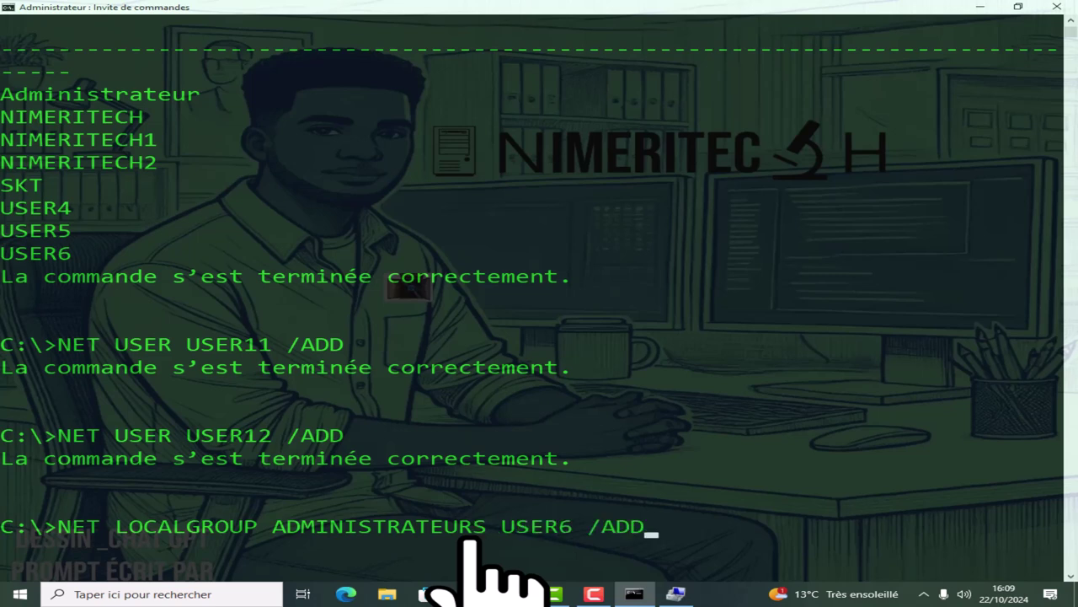
key(Up)
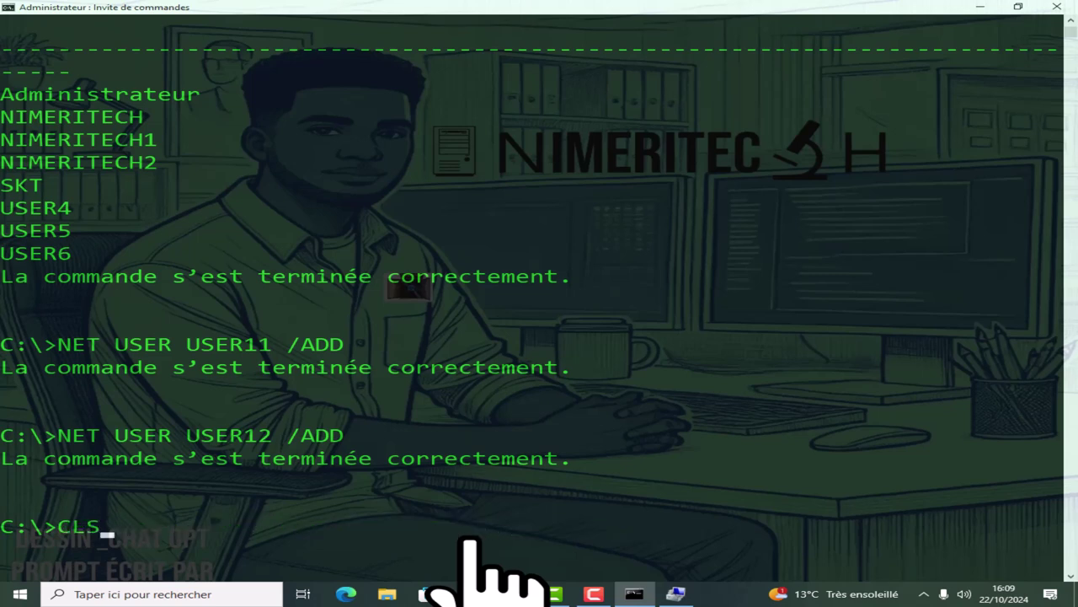
key(Down)
key(Up)
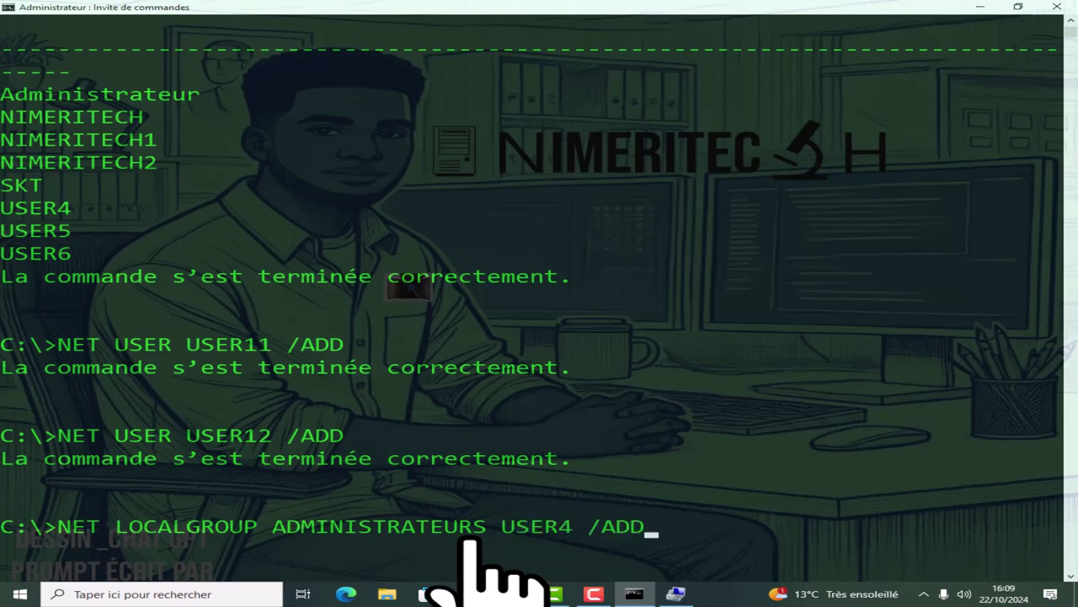
key(Up)
key(Up)
key(Up)
key(Up)
key(Up)
key(Up)
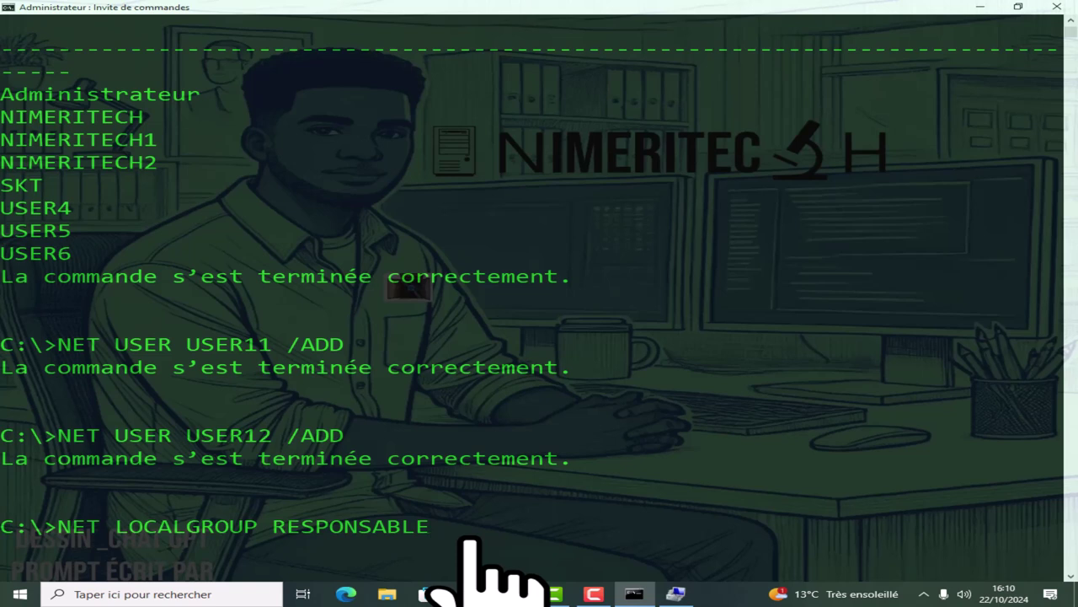
key(Up)
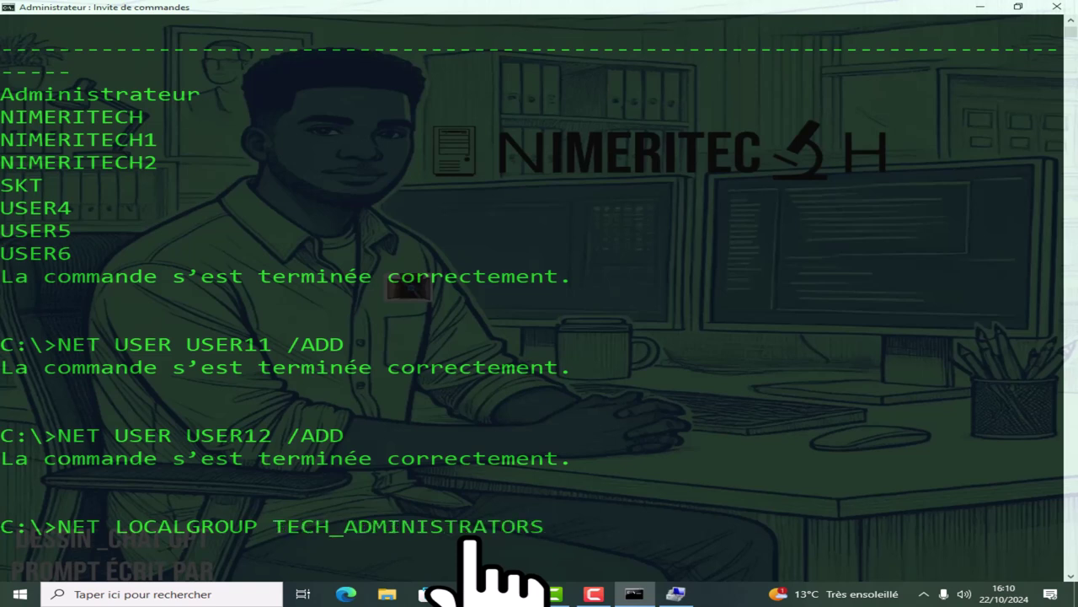
text(USER11)
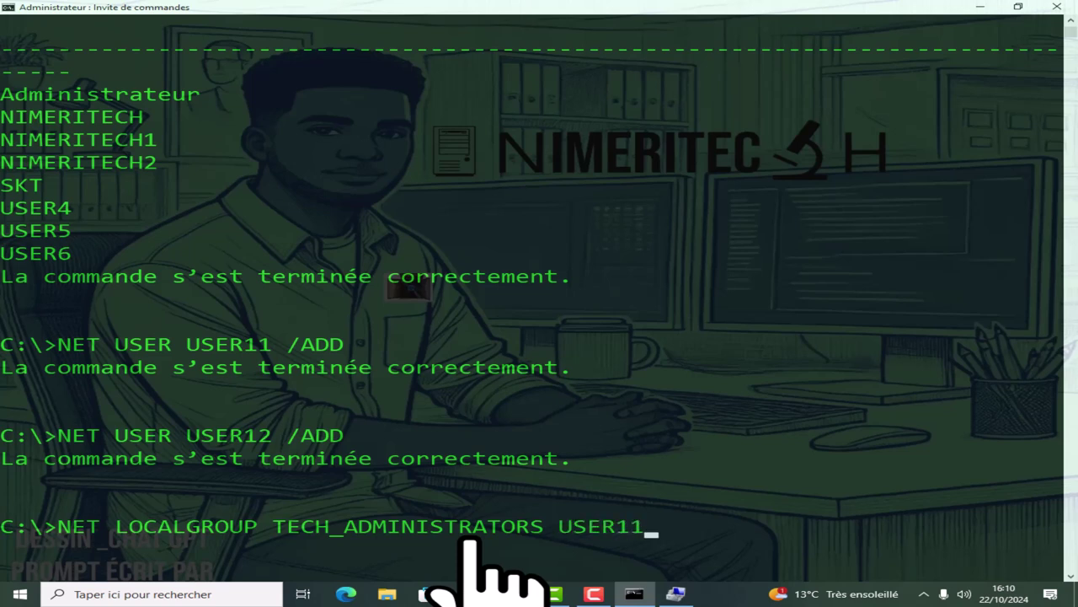
text( /ADD)
key(Return)
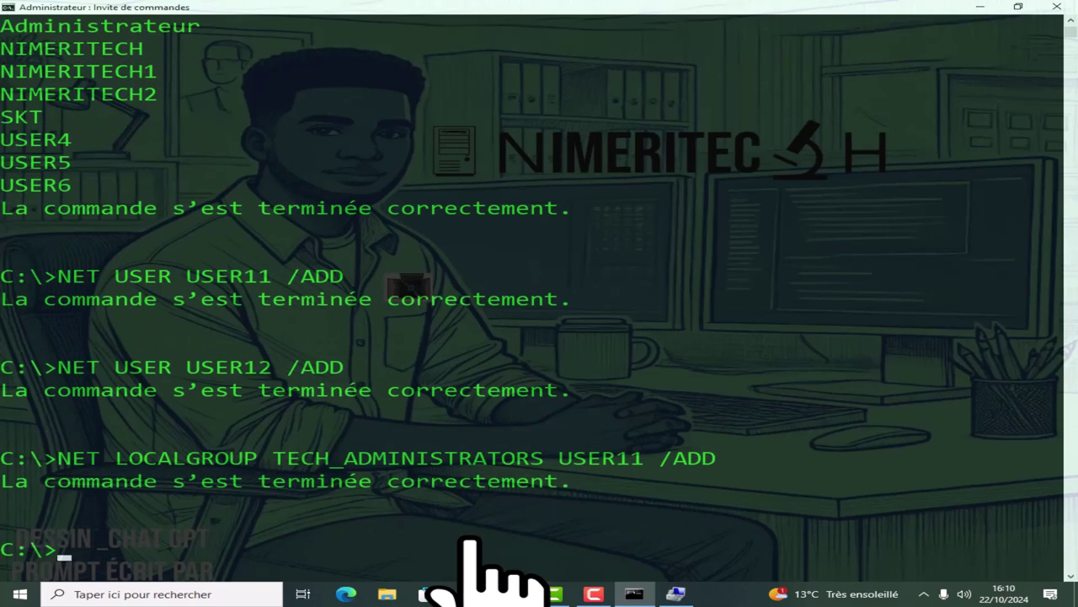
Add USER12 to TECH_ADMINISTRATORS, then select the TECH_ADMINISTRATORS group name in the output.
key(Up)
key(Left)
key(Left)
key(Left)
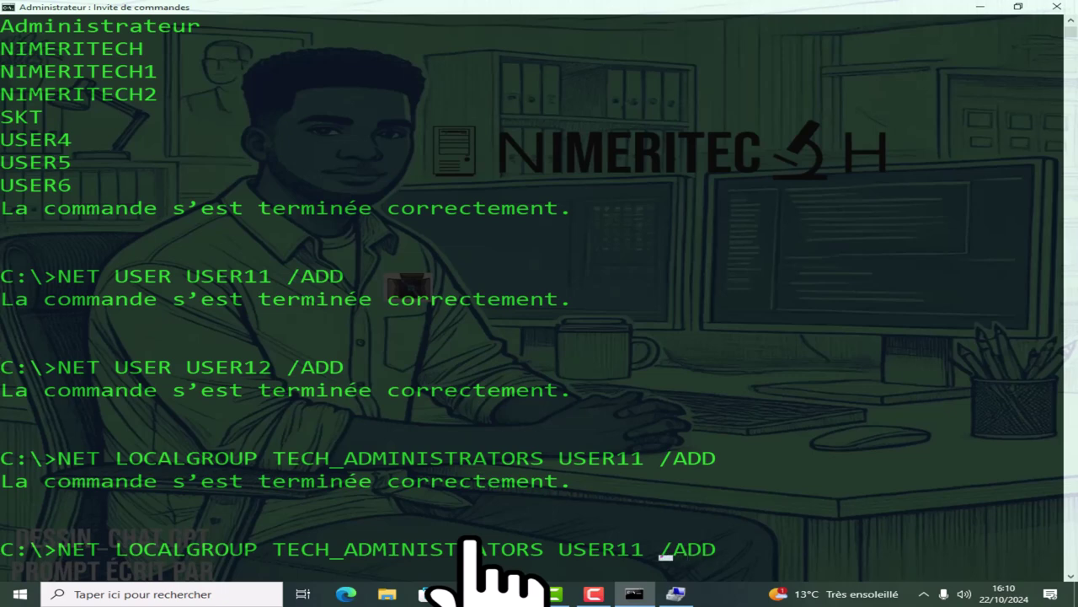
key(Left)
key(Left)
key(BackSpace)
key(BackSpace)
text(12)
key(Return)
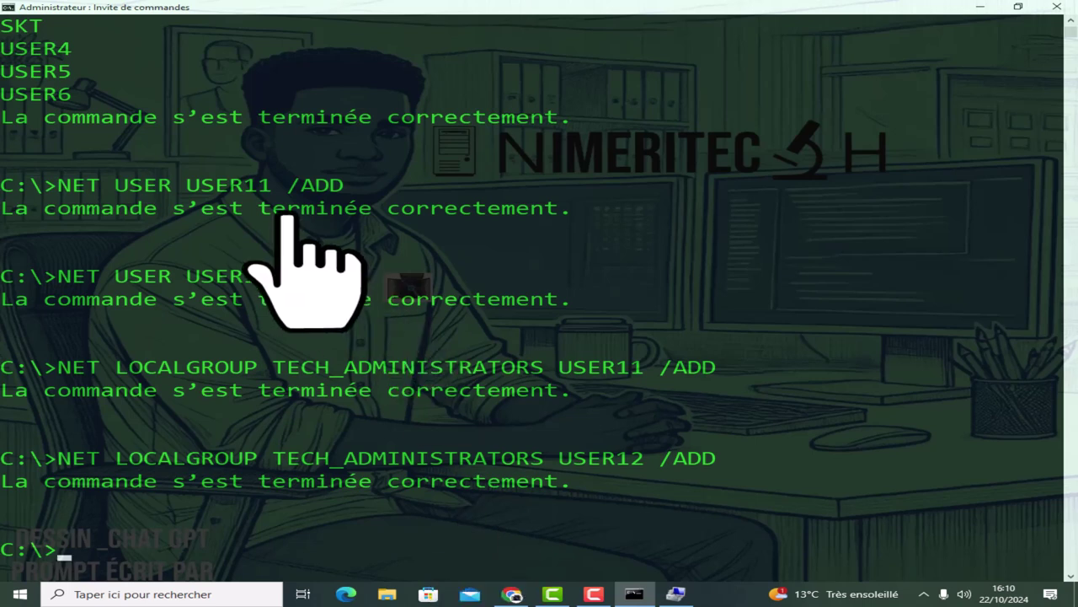
drag(258, 367, 531, 375)
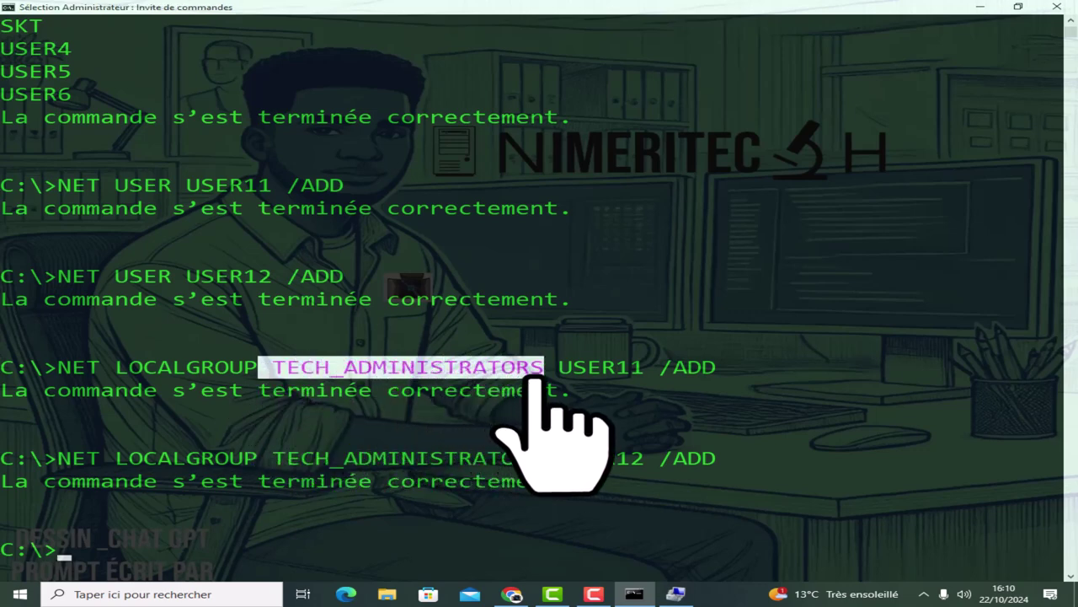
scroll(549, 442, down, 1)
Clear the screen with CLS and type NET LOCALGROUP ADMINISTRATEURS TECH_ADMINISTRATOS /A without running it.
text(CLS)
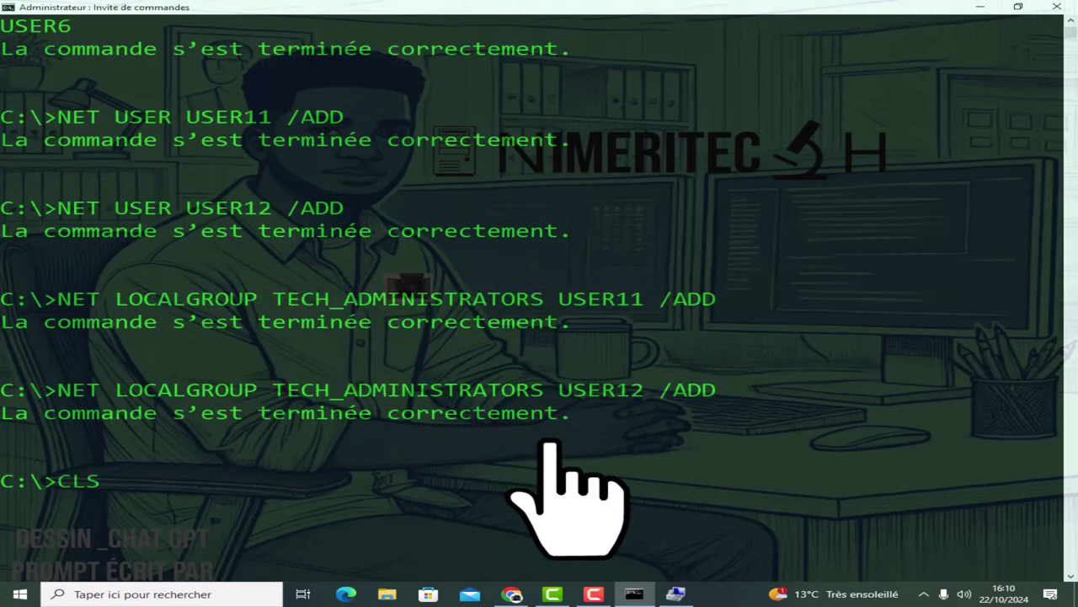
key(Return)
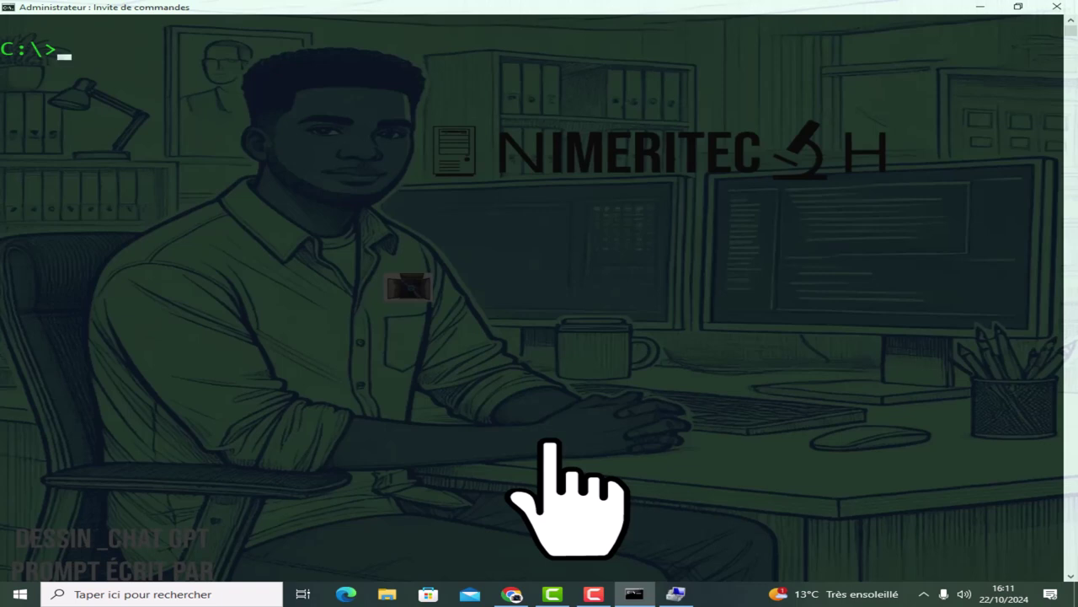
text(NET LOCAL)
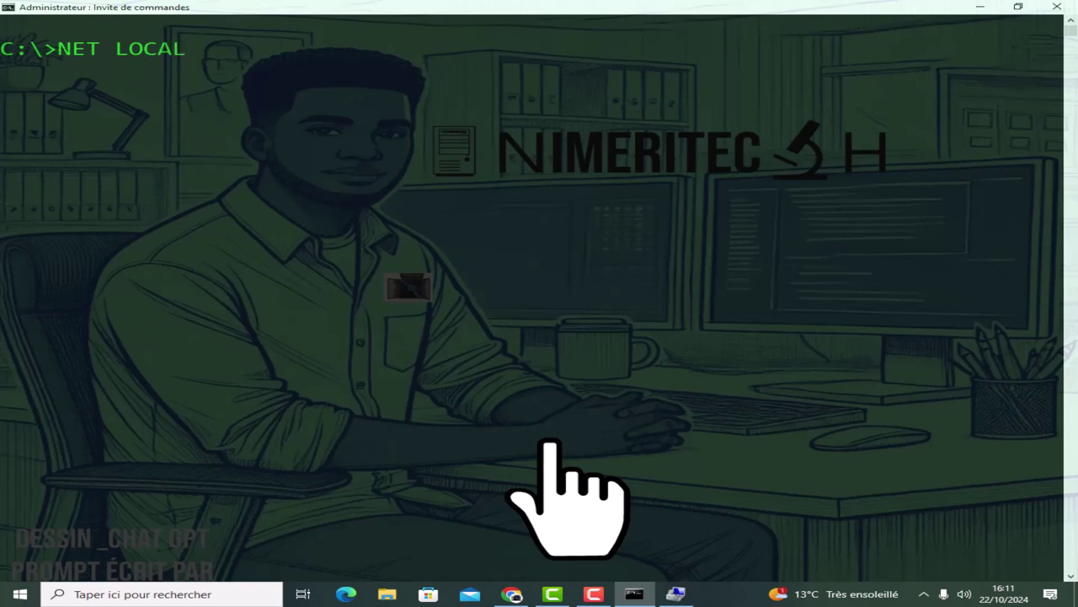
text(GROUP)
text(NE)
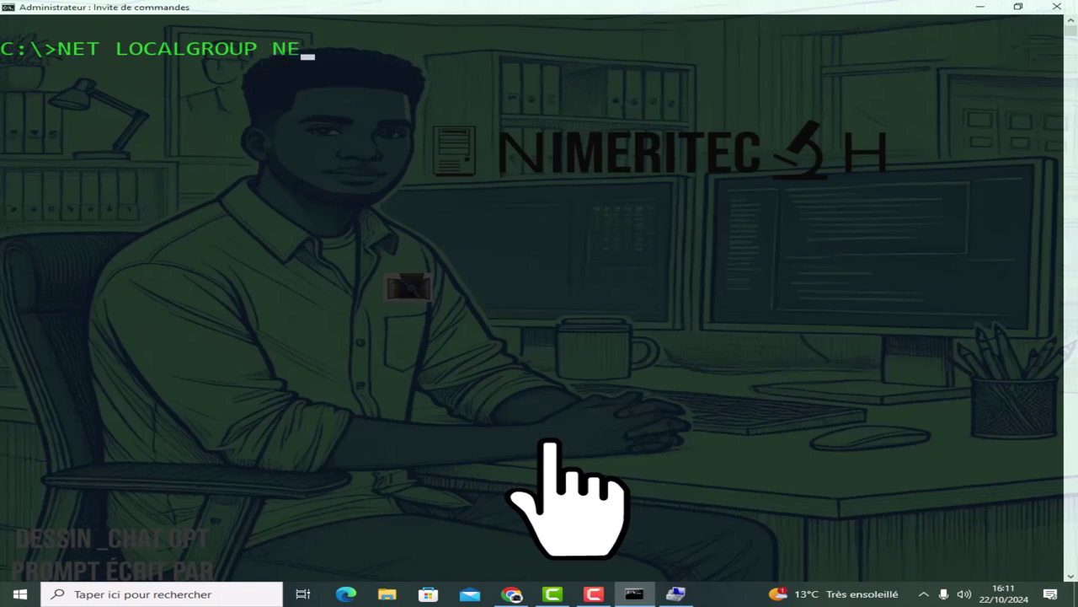
key(BackSpace)
key(BackSpace)
text(ADMINISTR)
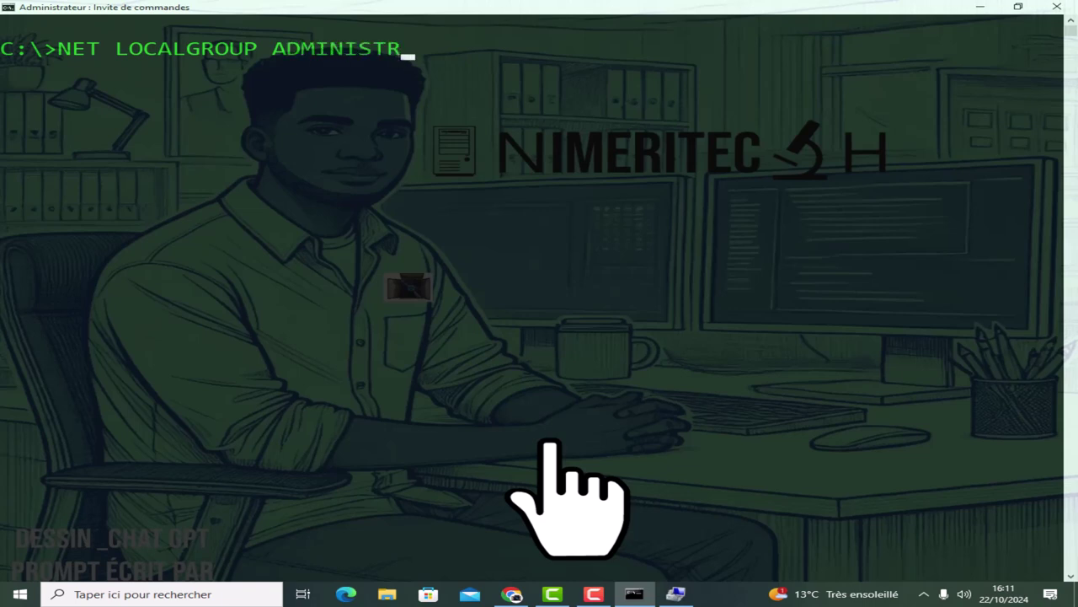
text(ATEURS)
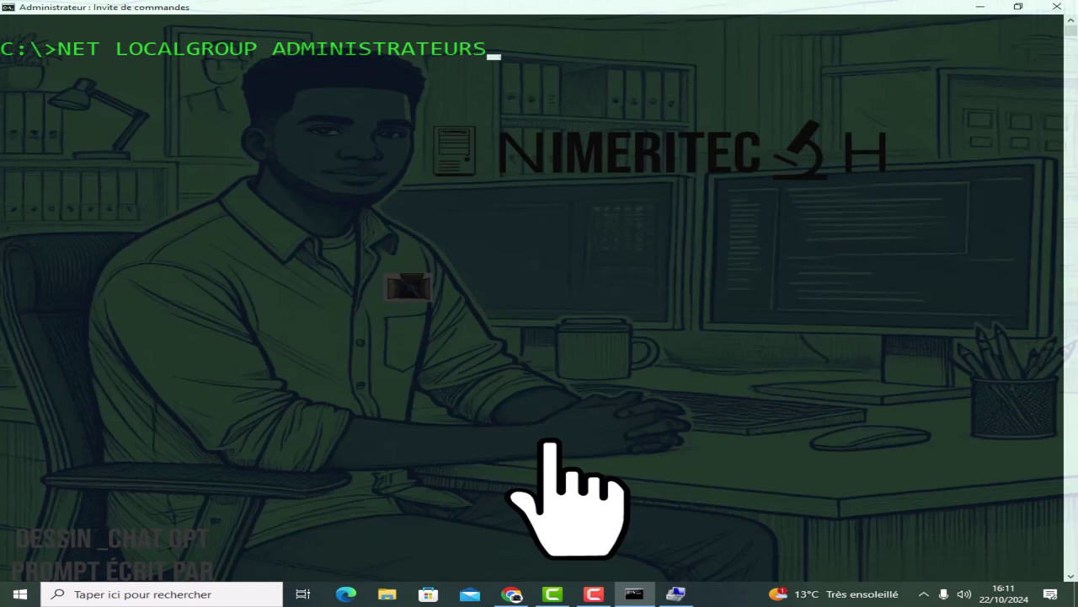
text( TECH)
text(_AD)
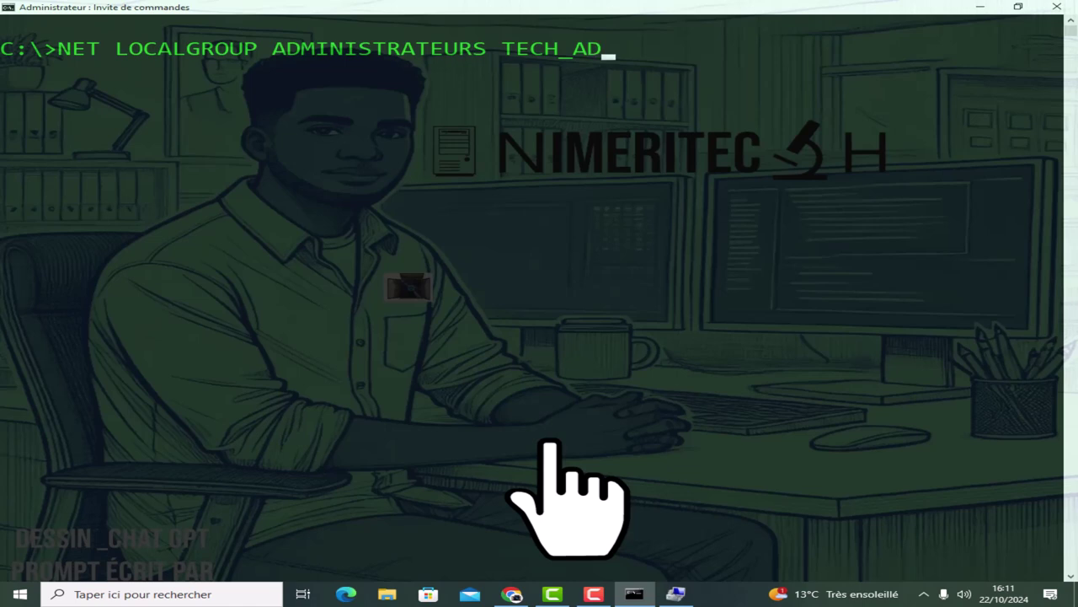
text(MINISTRA)
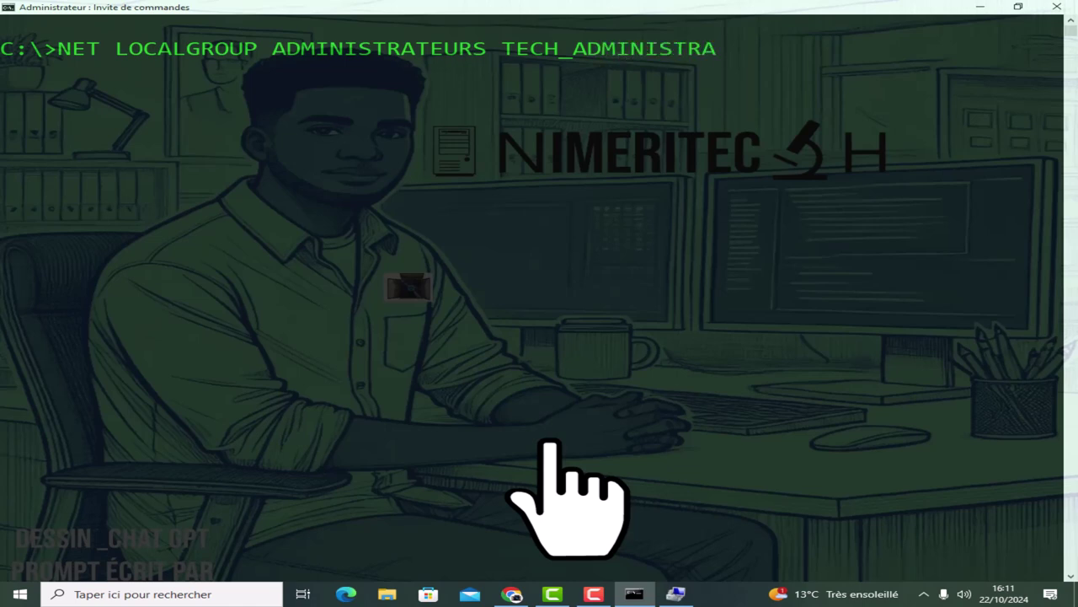
text(TOS)
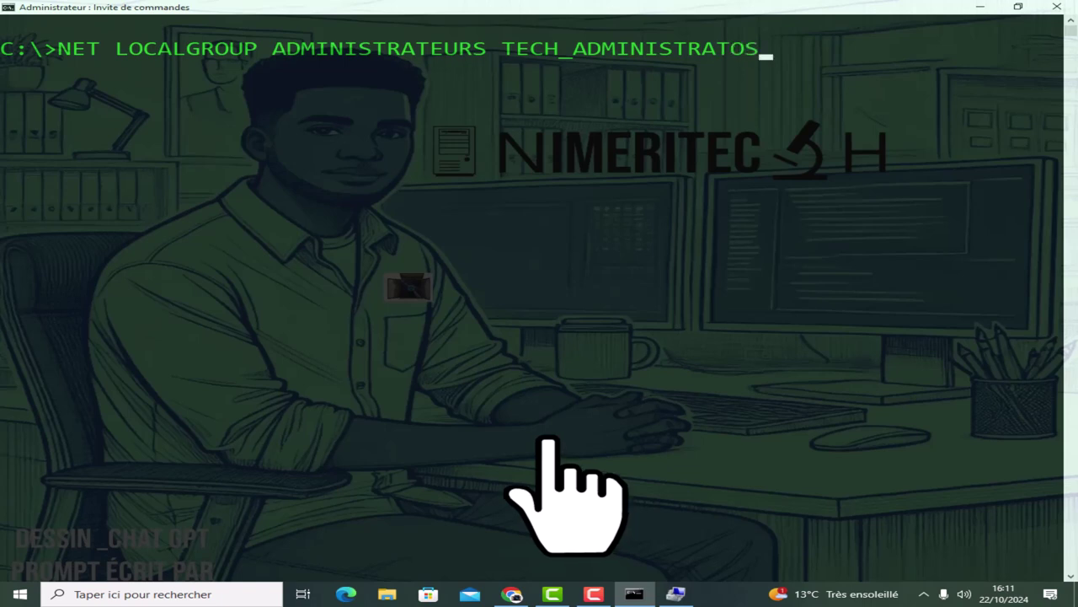
text( /ADD)
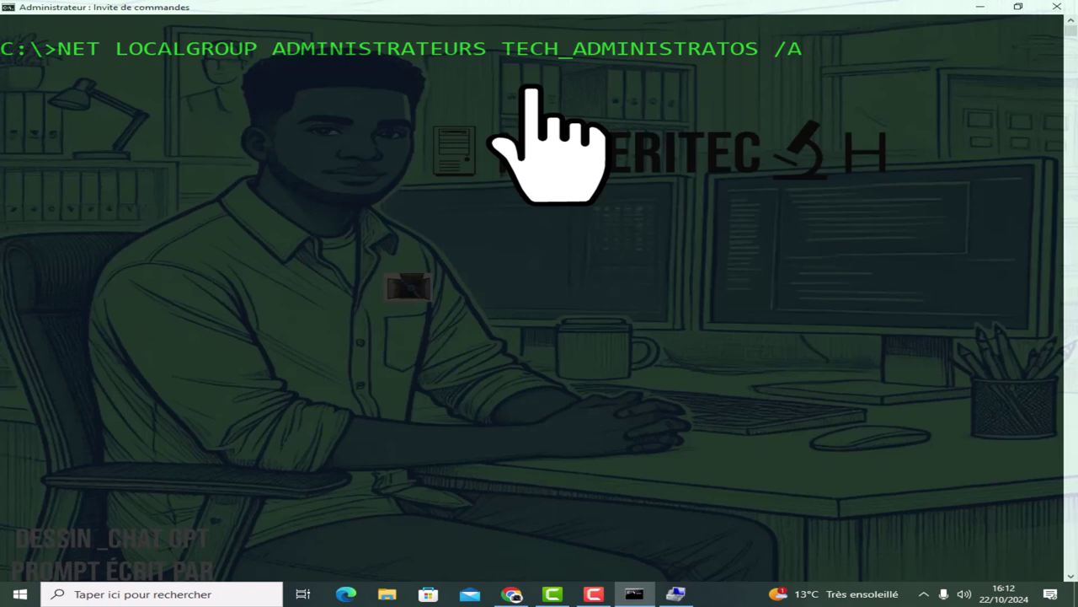
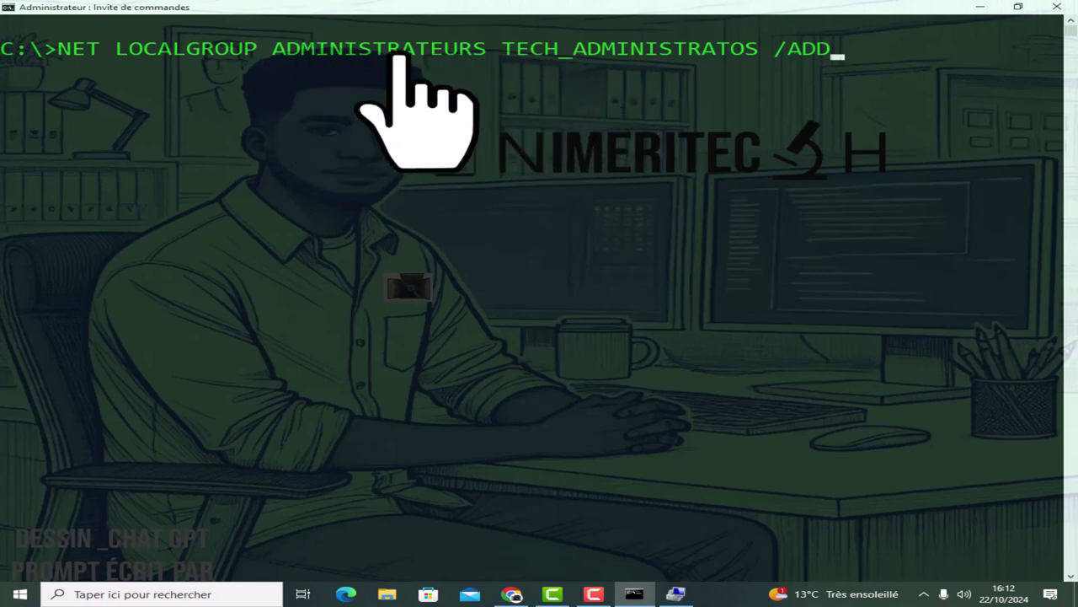
Highlight the names in the typed command NET LOCALGROUP ADMINISTRATEURS TECH_ADMINISTRATOS /ADD.
drag(757, 51, 272, 52)
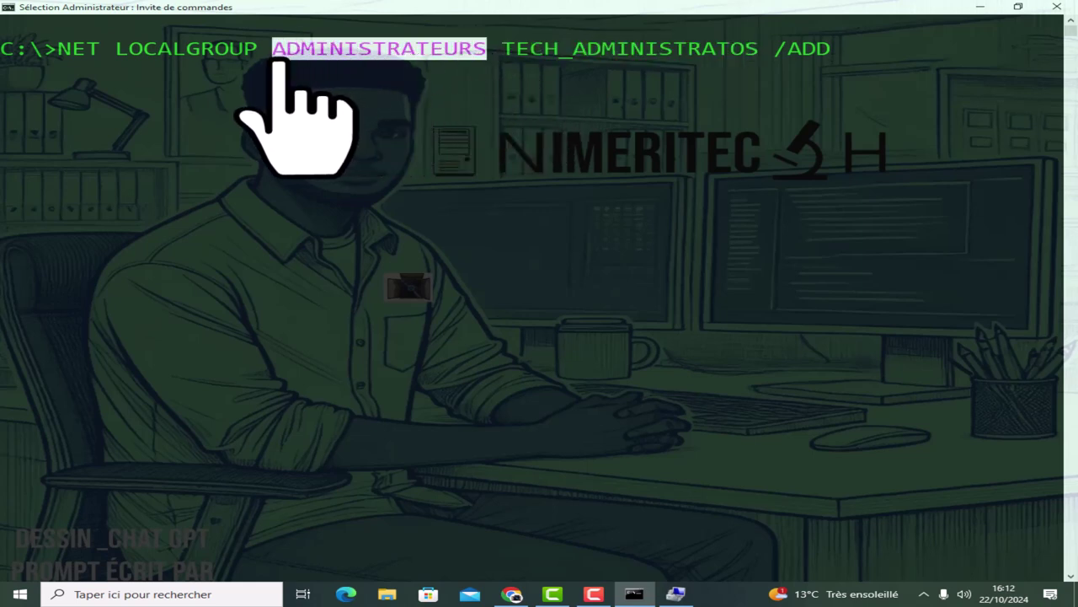
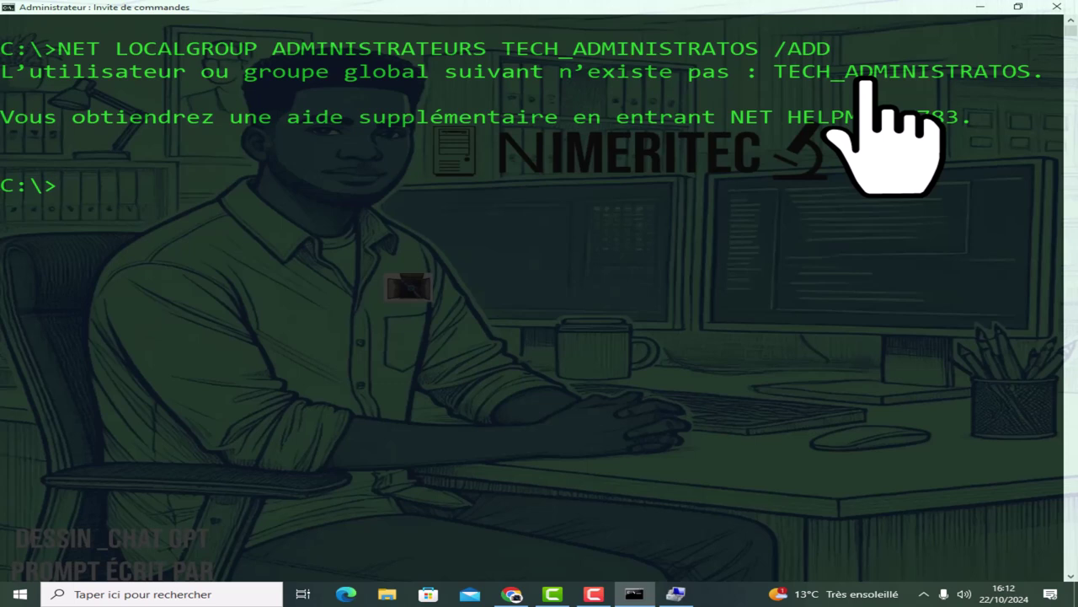
Fix the TECH_ADMINISTRATORS spelling, add it to Administrateurs, and select the command text.
key(Up)
key(Left)
key(Left)
key(Left)
key(Left)
key(Left)
key(Left)
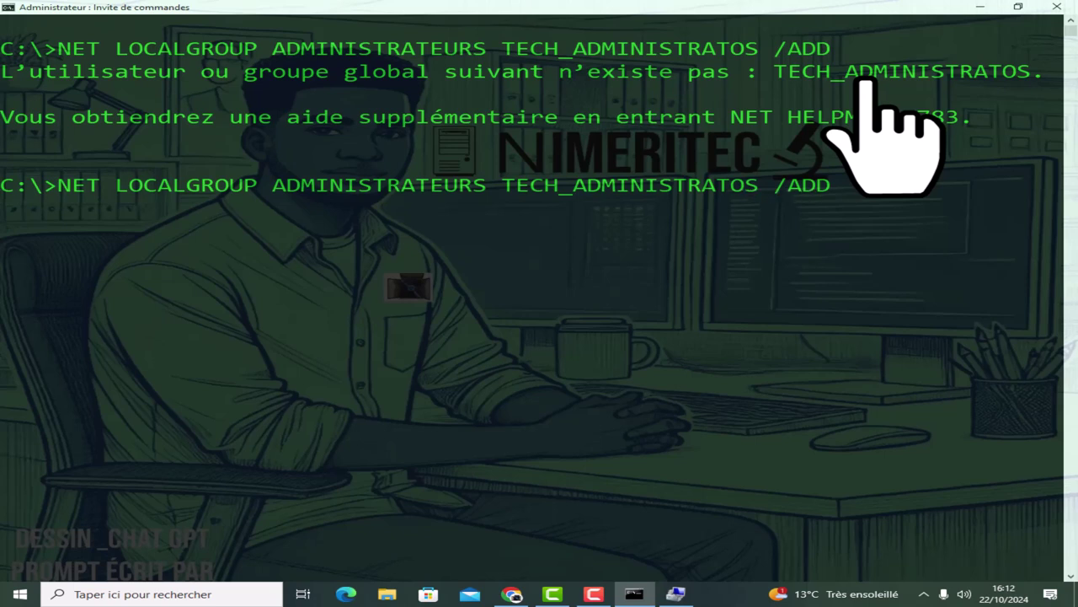
text(R)
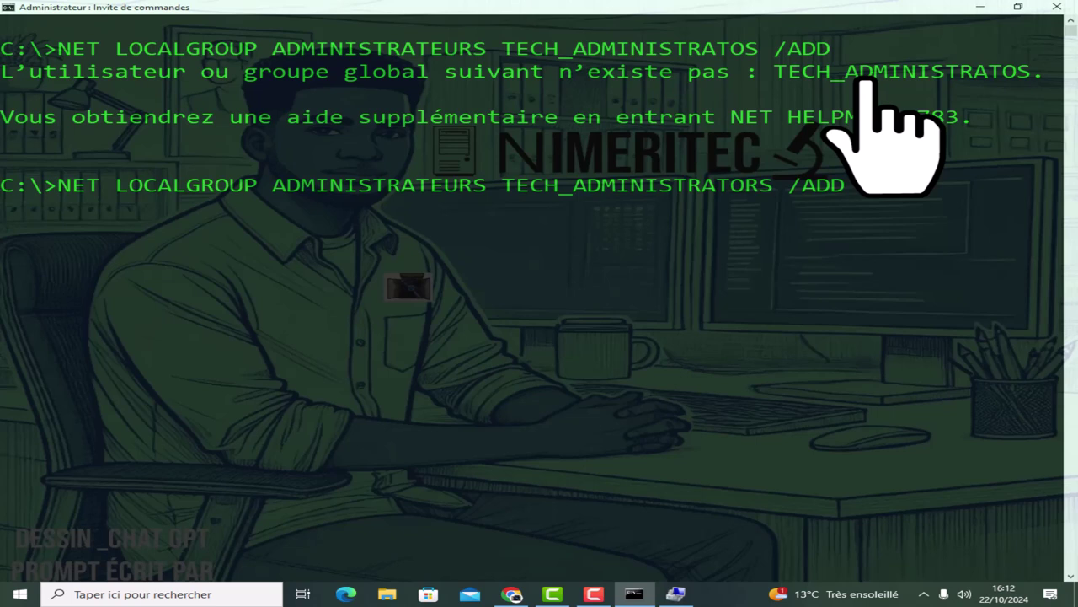
key(Return)
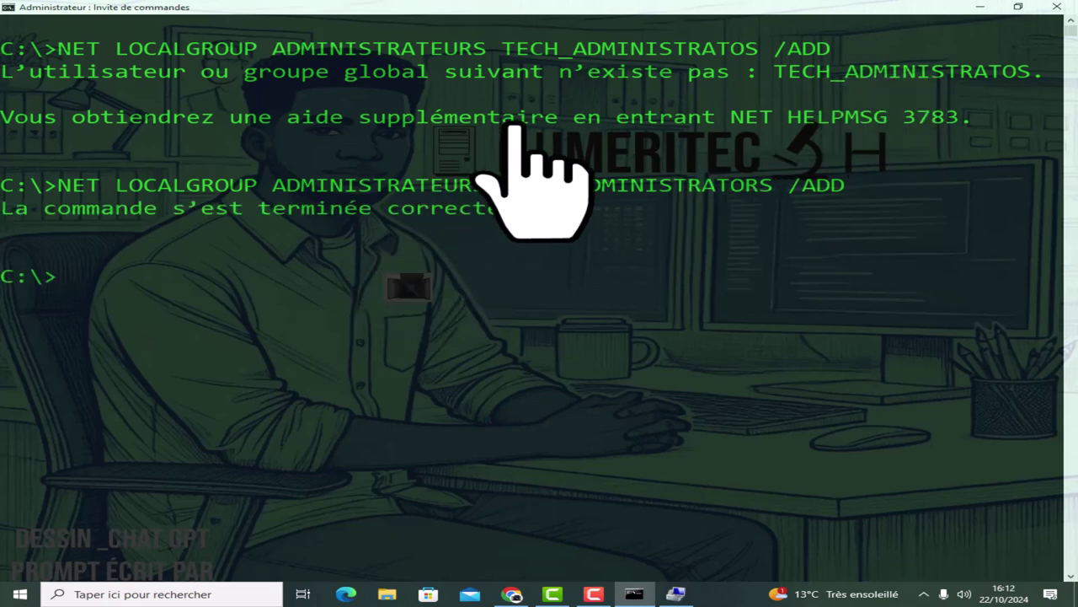
drag(842, 187, 46, 187)
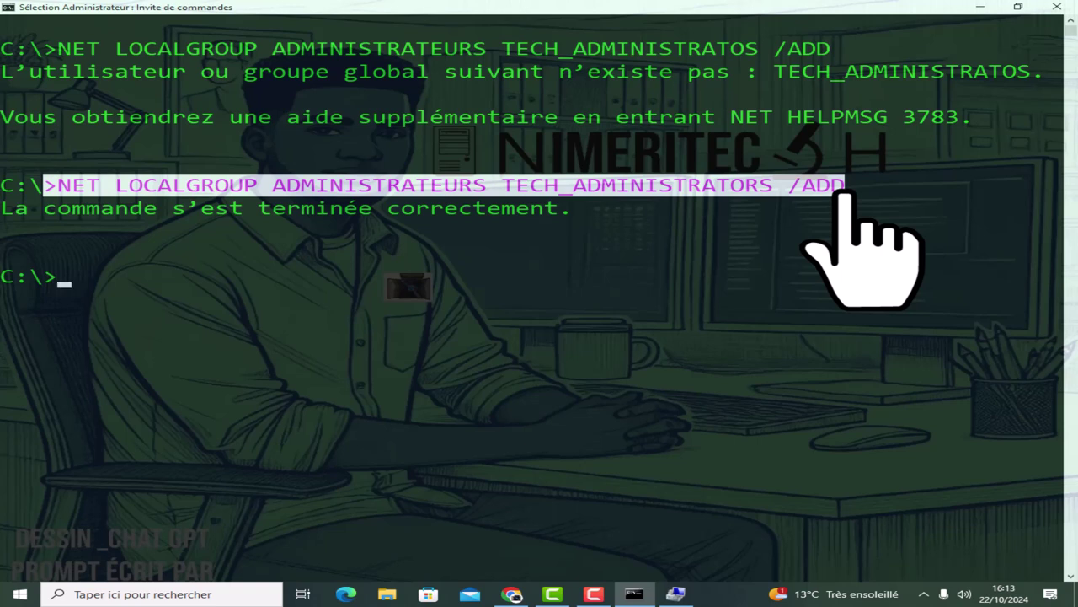
Copy the command, edit it down to NET LOCALGROUP ADMINISTRATEURS, and run it.
key(Return)
text(NET LOCALGROUP ADMINISTRATEURS TECH_ADMINISTRATORS /ADD)
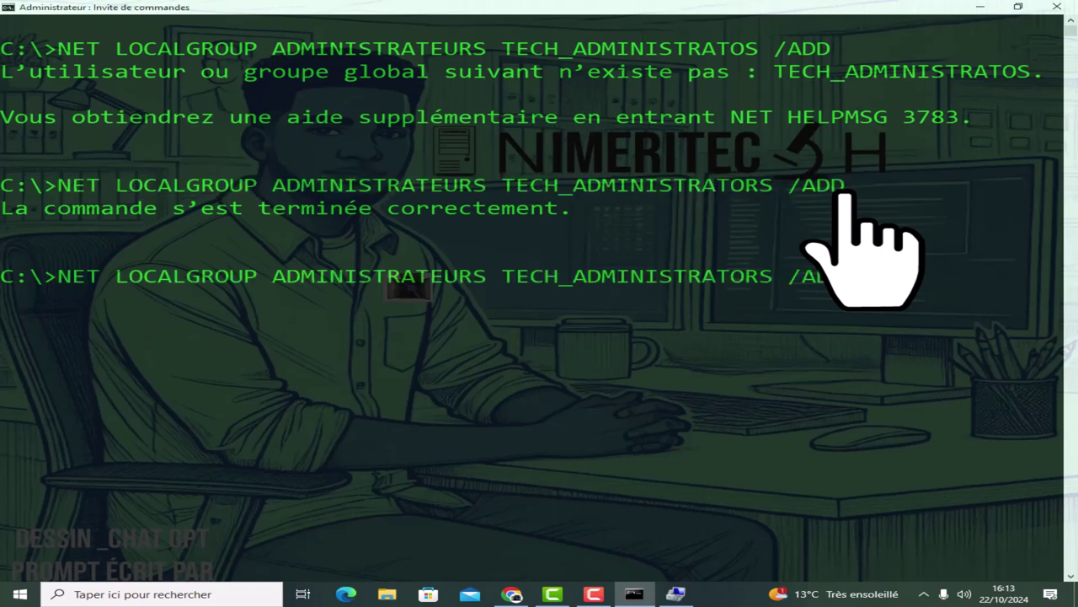
key(BackSpace)
key(BackSpace)
key(BackSpace)
key(BackSpace)
key(BackSpace)
key(BackSpace)
key(BackSpace)
key(BackSpace)
key(BackSpace)
key(BackSpace)
key(BackSpace)
key(BackSpace)
key(BackSpace)
key(BackSpace)
key(BackSpace)
key(BackSpace)
key(BackSpace)
key(BackSpace)
key(BackSpace)
key(BackSpace)
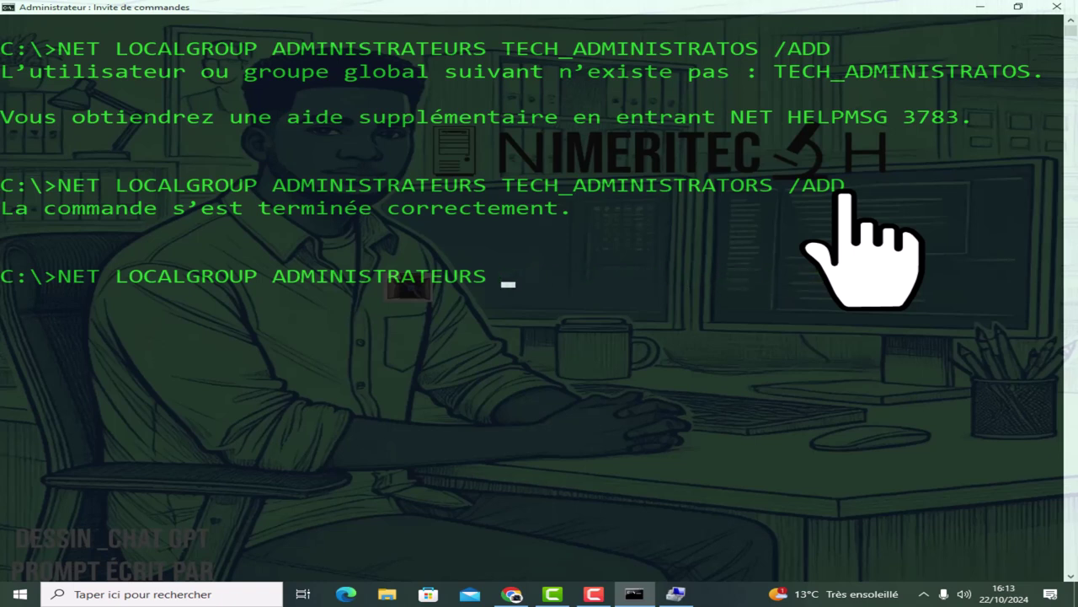
key(BackSpace)
key(BackSpace)
key(BackSpace)
key(BackSpace)
key(BackSpace)
key(BackSpace)
key(BackSpace)
key(BackSpace)
key(BackSpace)
key(BackSpace)
key(BackSpace)
key(BackSpace)
key(BackSpace)
key(BackSpace)
key(BackSpace)
key(BackSpace)
key(BackSpace)
key(BackSpace)
key(BackSpace)
key(BackSpace)
key(BackSpace)
key(BackSpace)
key(BackSpace)
key(BackSpace)
key(Up)
key(Up)
key(BackSpace)
key(BackSpace)
key(BackSpace)
key(BackSpace)
key(BackSpace)
key(BackSpace)
key(BackSpace)
key(BackSpace)
key(BackSpace)
key(BackSpace)
key(BackSpace)
key(BackSpace)
key(BackSpace)
key(BackSpace)
key(BackSpace)
key(BackSpace)
key(BackSpace)
key(BackSpace)
key(BackSpace)
key(BackSpace)
key(BackSpace)
key(BackSpace)
key(BackSpace)
key(BackSpace)
key(Return)
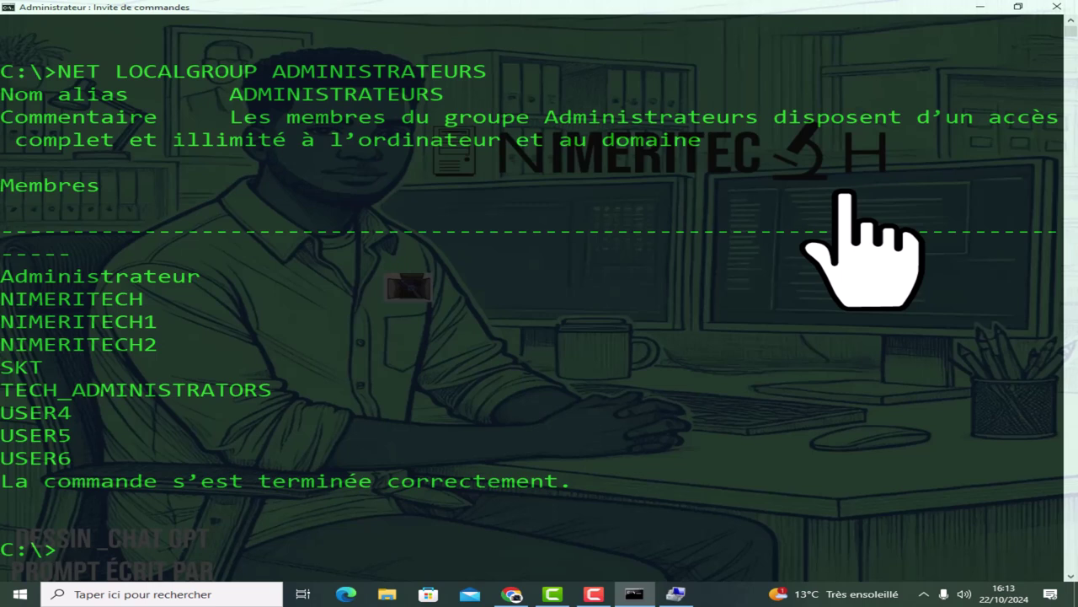
Mark the TECH_ADMINISTRATORS and Administrateur entries in the member list.
click(107, 389)
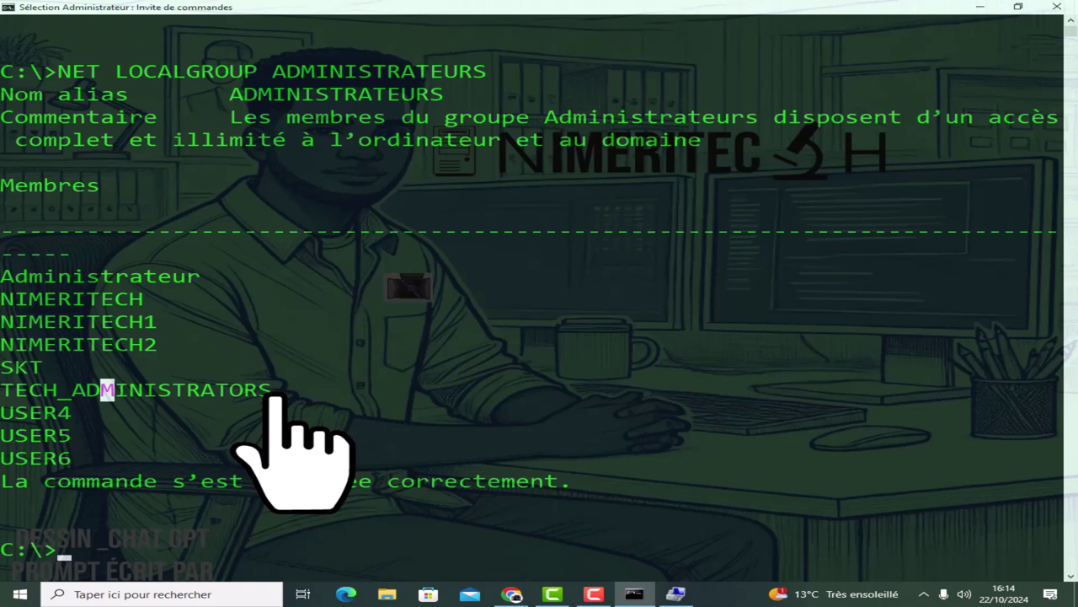
drag(279, 390, 6, 392)
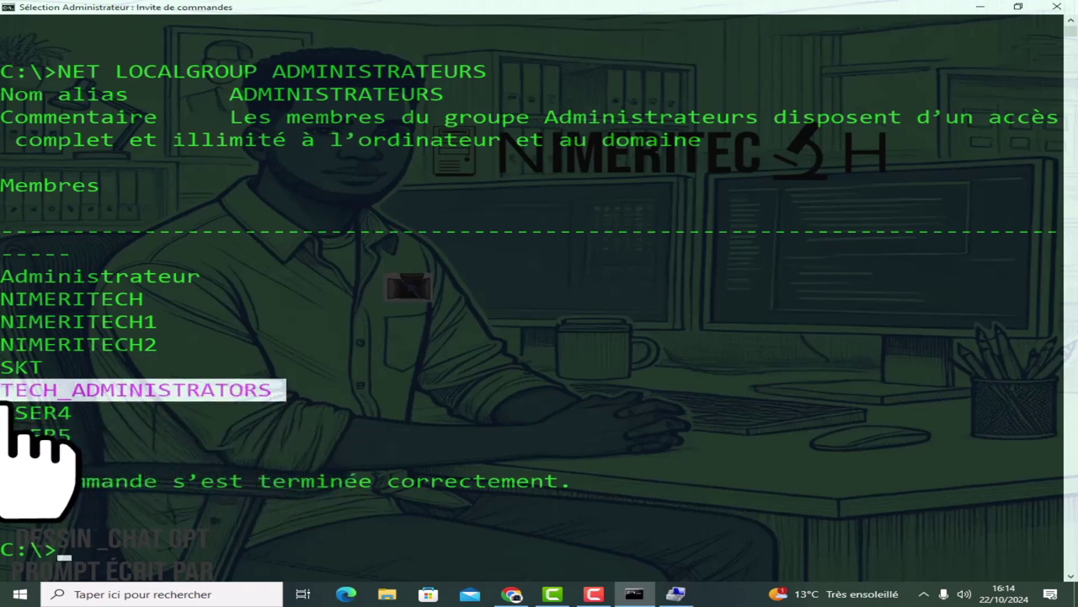
drag(3, 277, 211, 278)
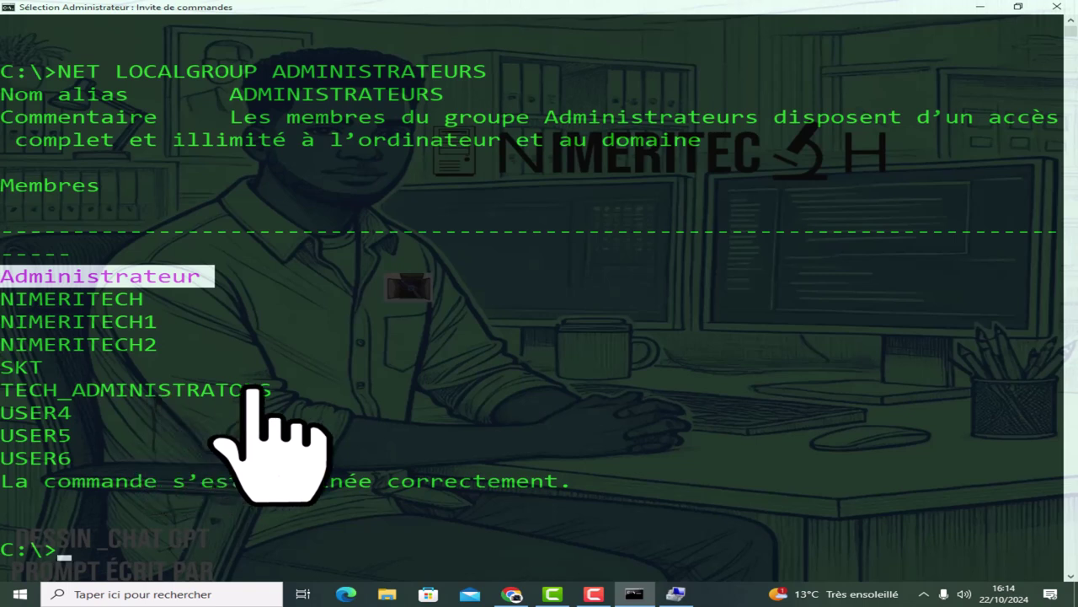
In Computer Management's Groupes list, inspect Administrateurs members, selecting TECH_ADMINISTRATORS, then close.
click(982, 8)
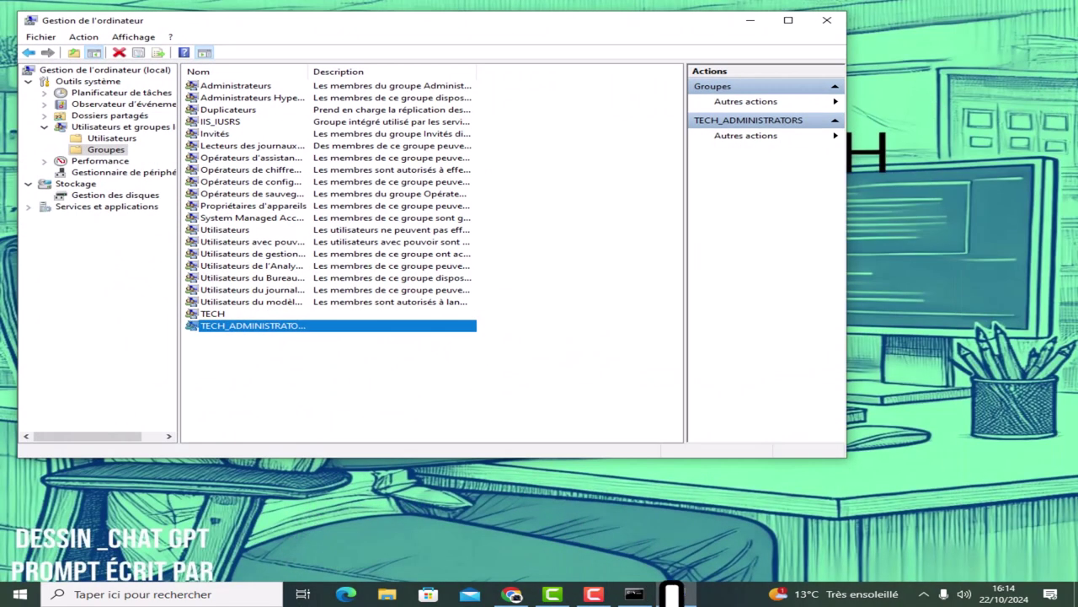
click(107, 150)
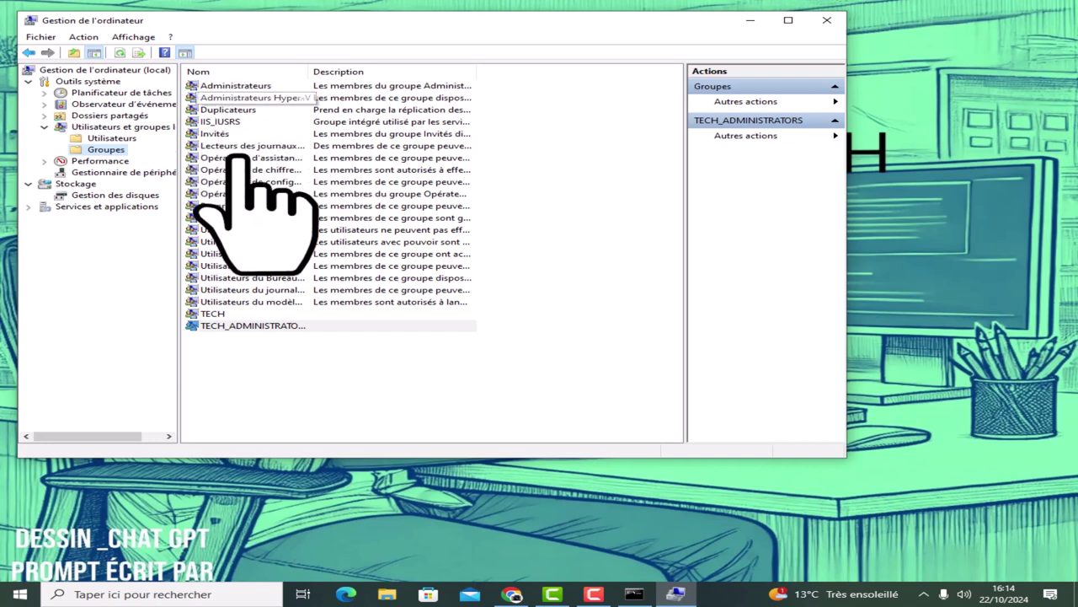
double_click(236, 88)
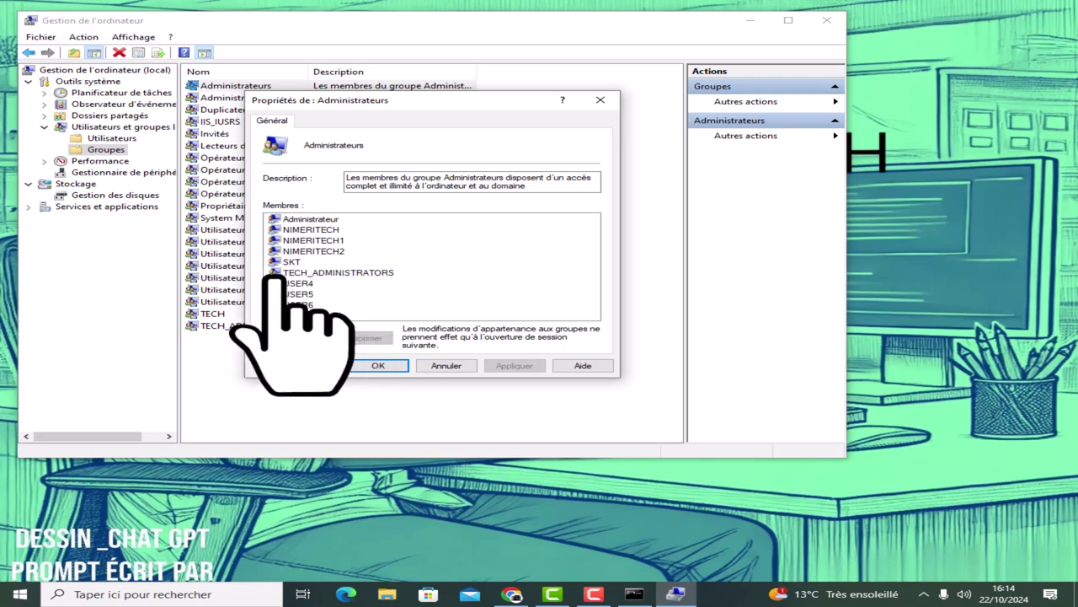
click(333, 273)
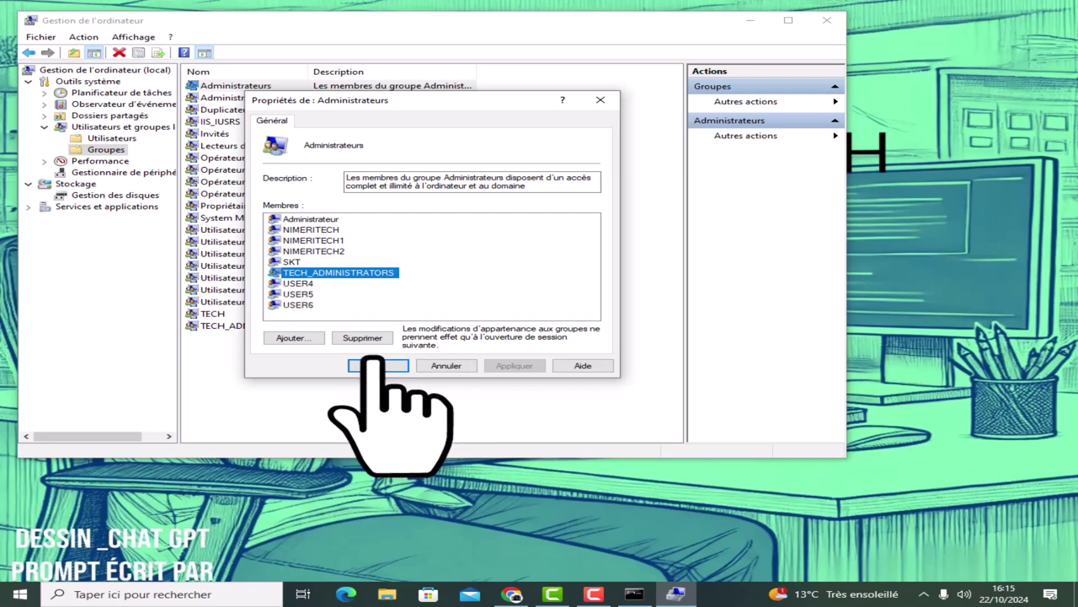
click(376, 365)
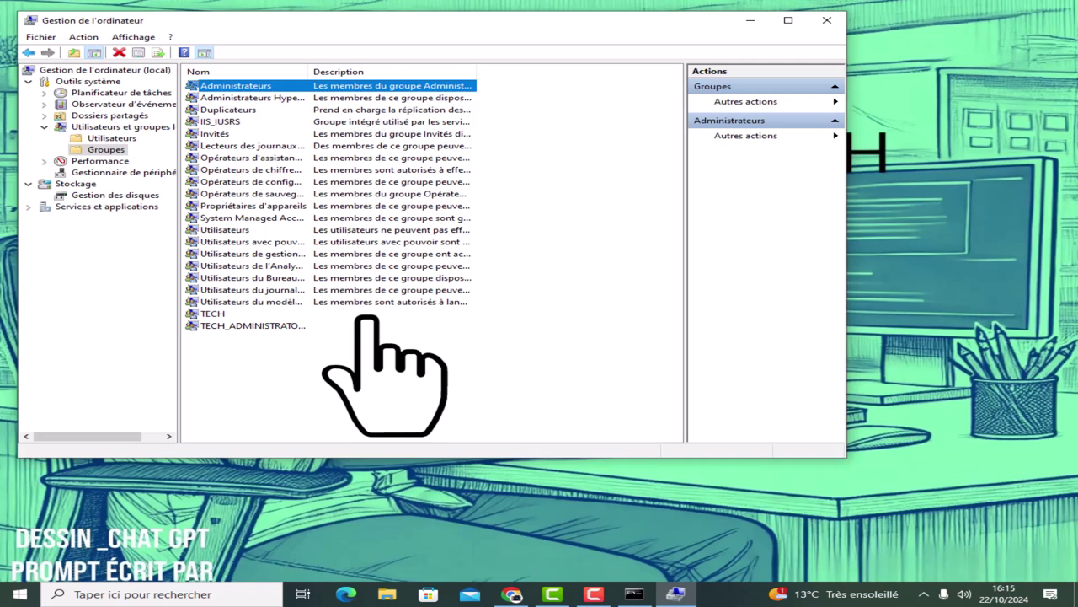
double_click(215, 313)
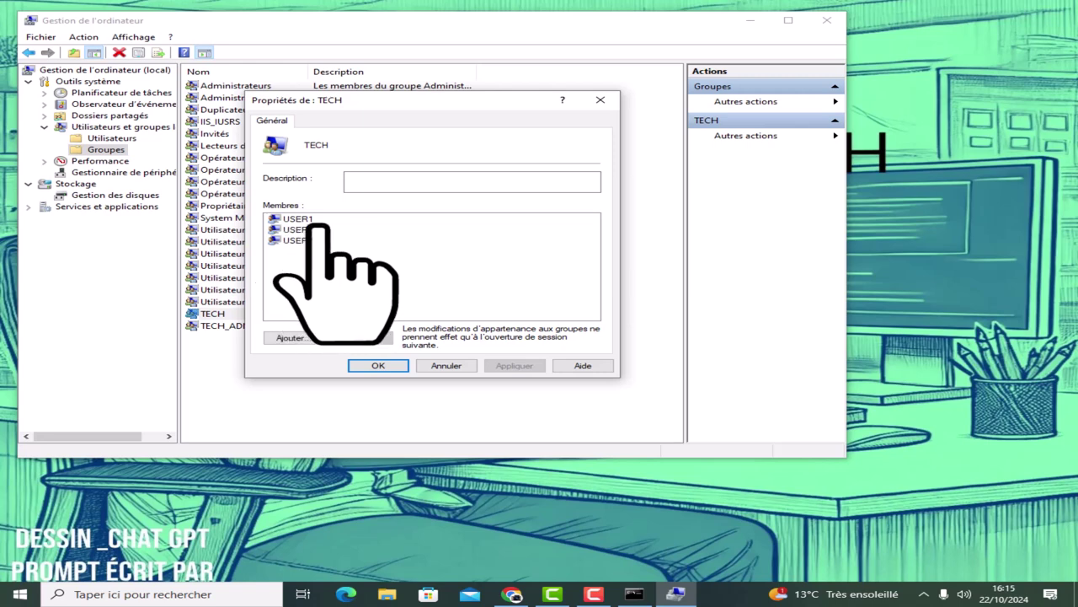
click(599, 100)
double_click(240, 325)
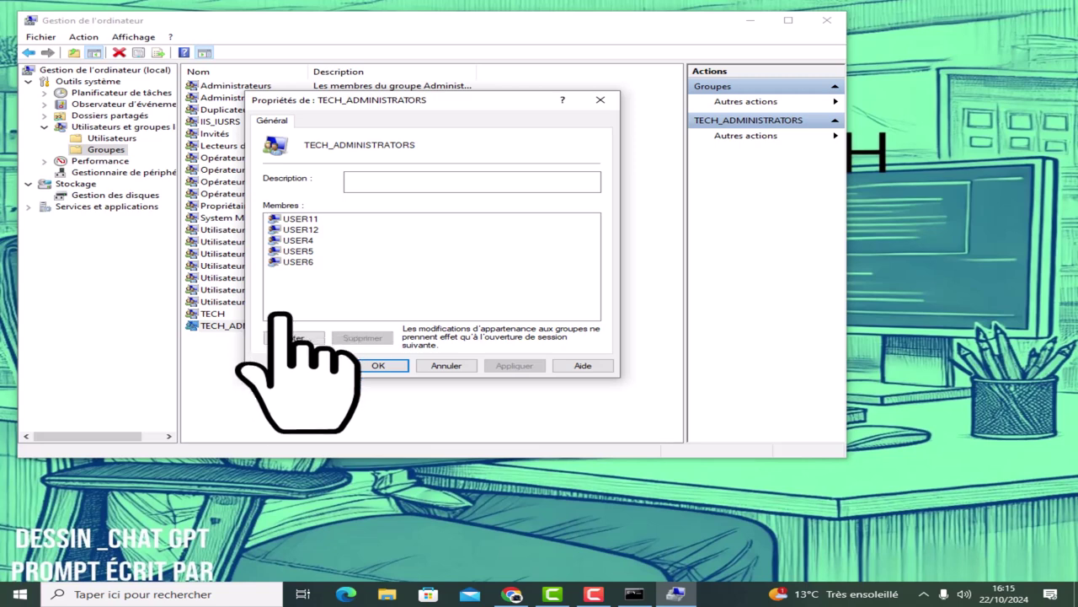
click(600, 101)
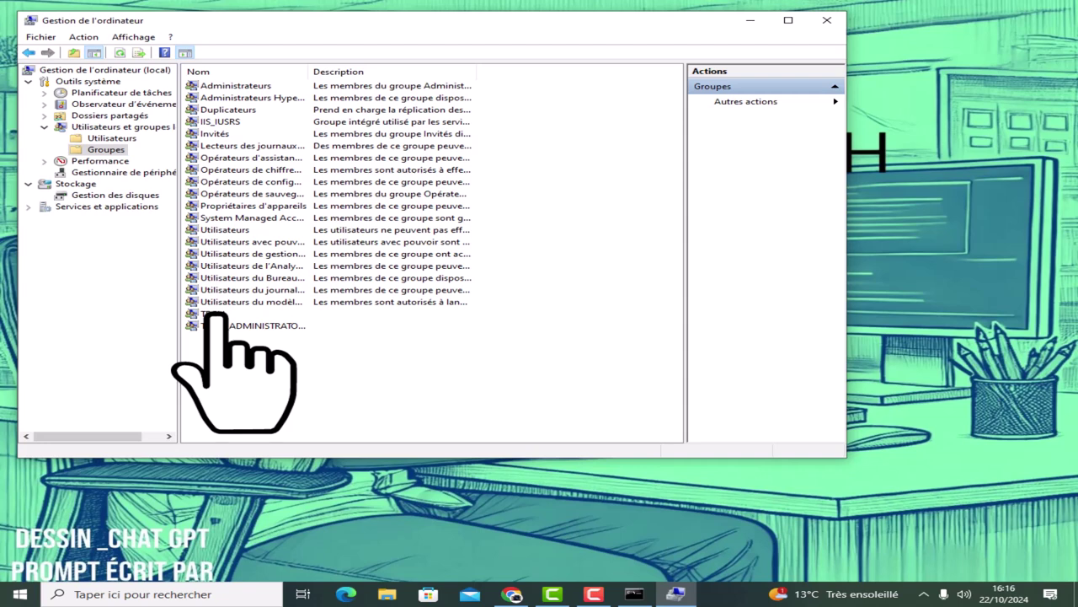
Open the TECH group's properties and add SKT as a member.
double_click(215, 314)
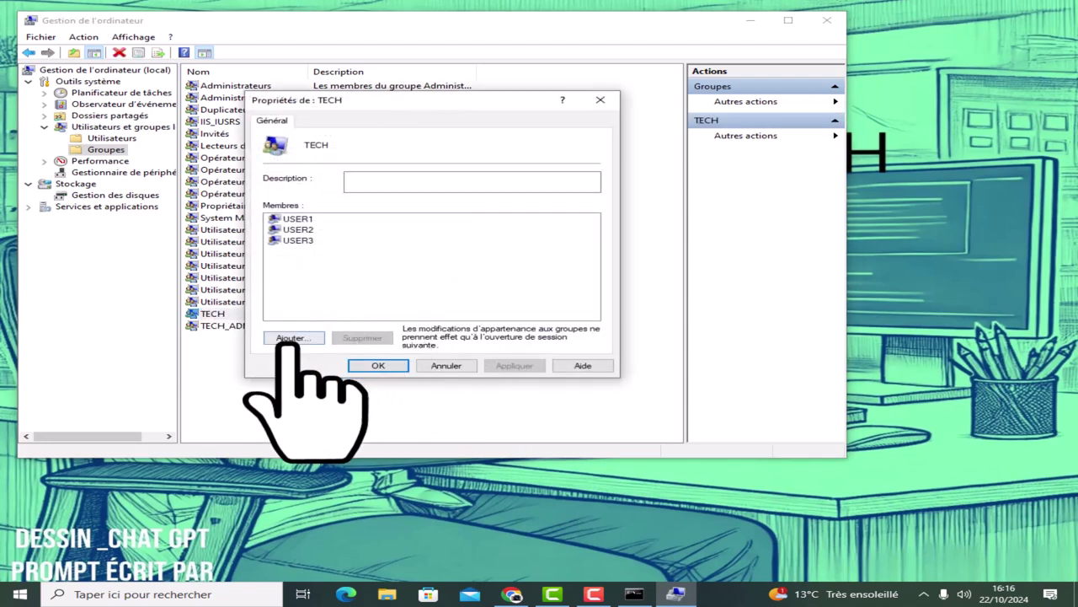
click(289, 337)
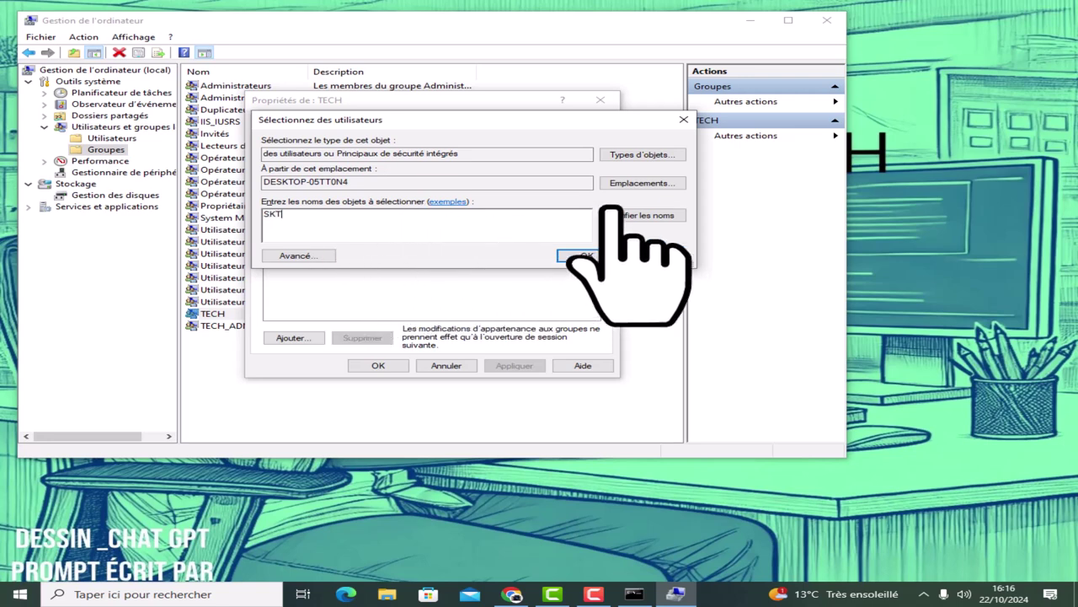
click(644, 215)
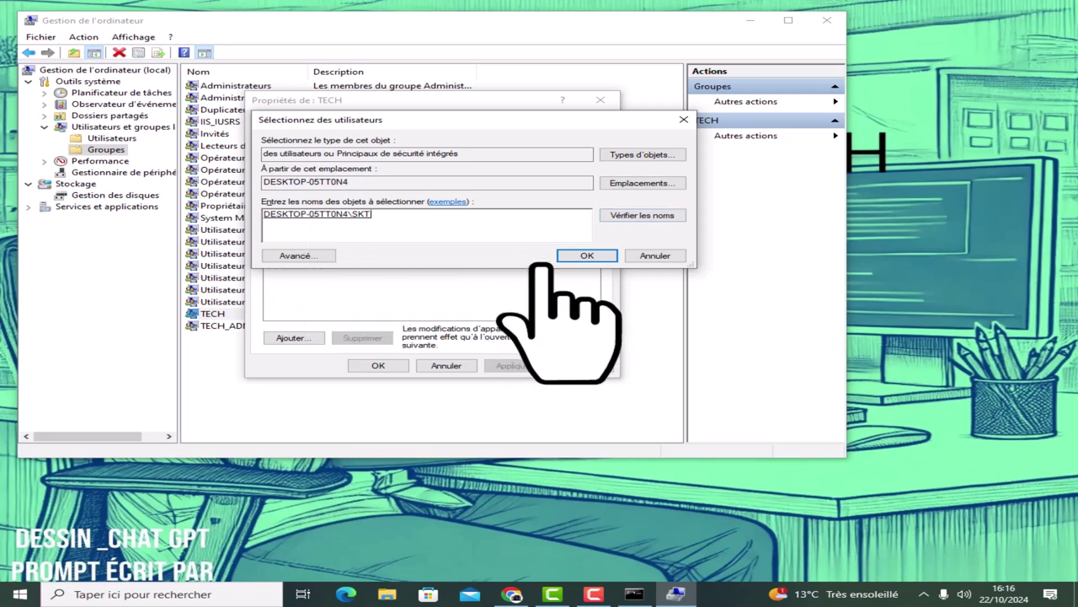
click(588, 255)
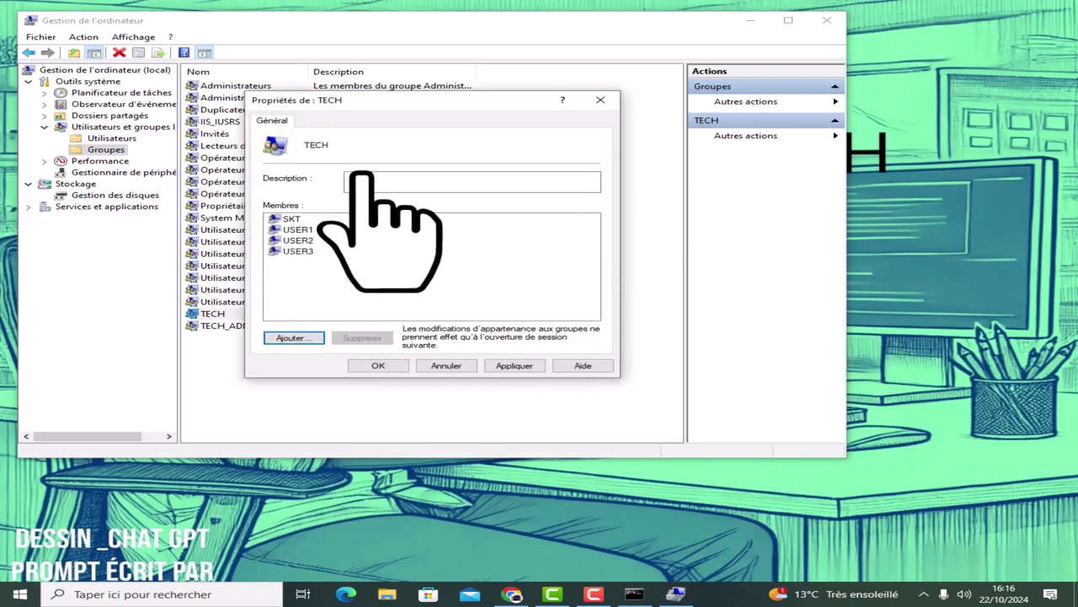
Add NIMERITECH1 to TECH, correcting the name-not-found error for NIMER.
click(290, 337)
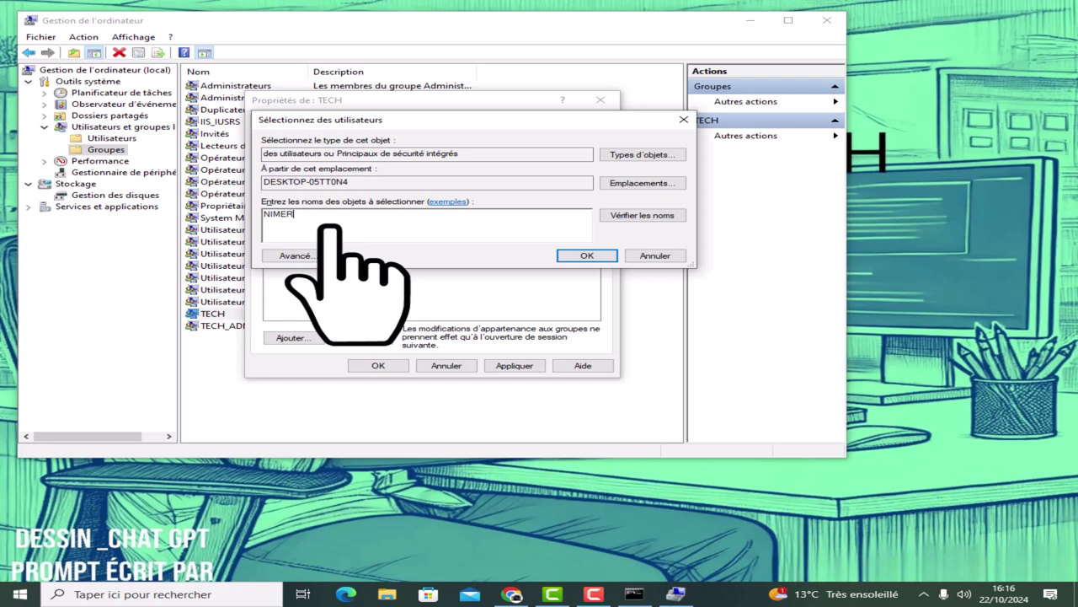
click(636, 214)
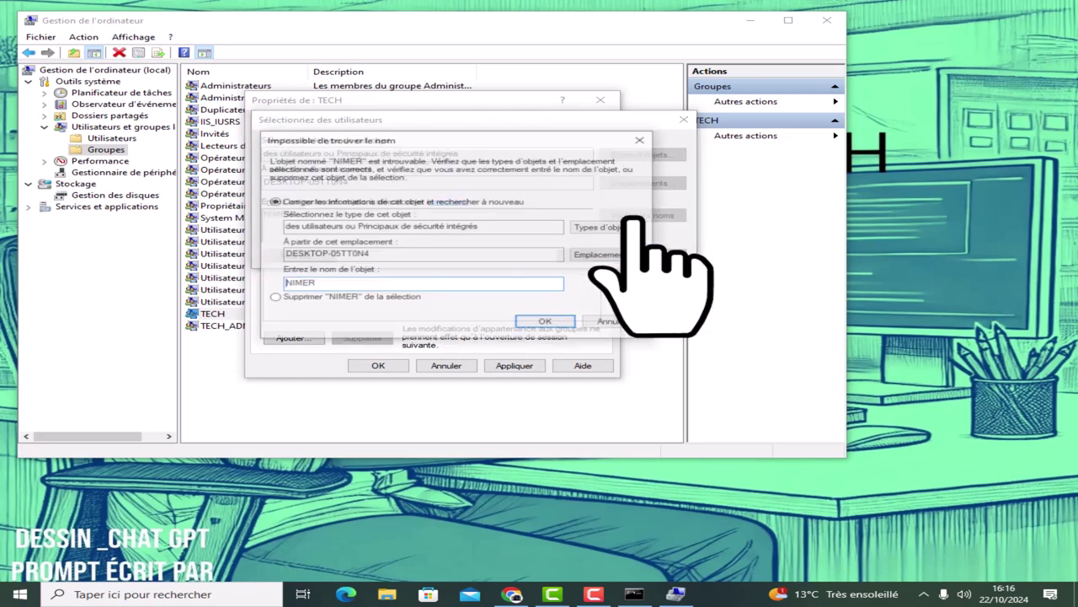
click(642, 139)
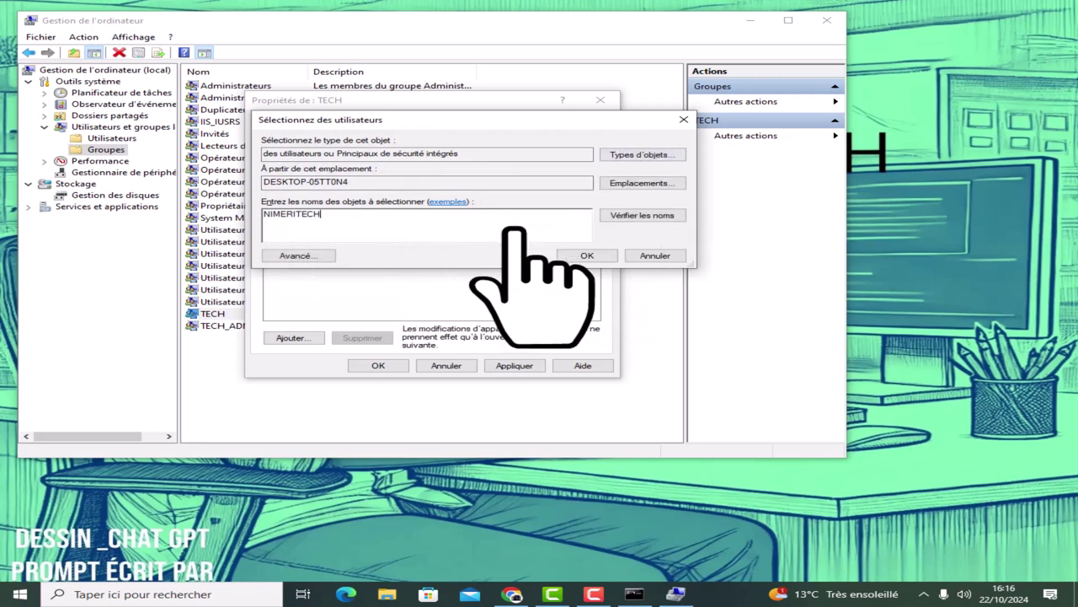
click(627, 215)
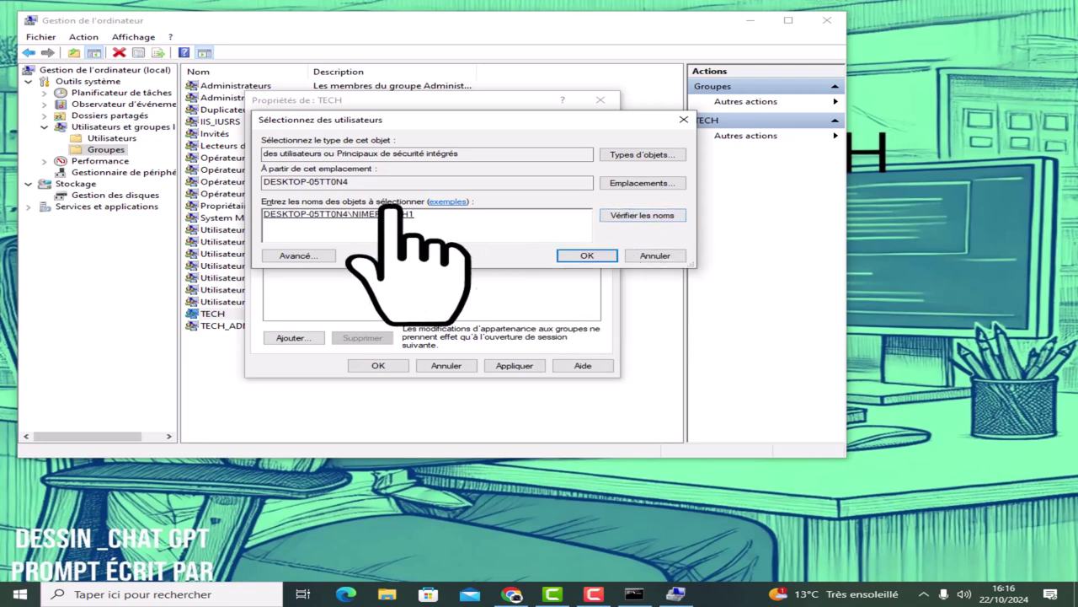
click(587, 255)
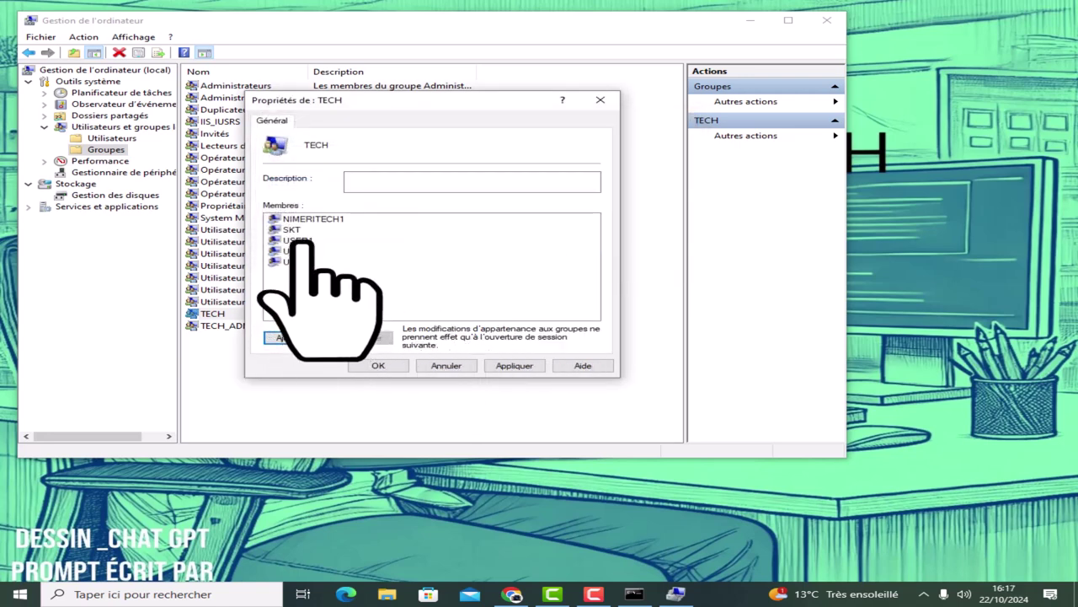
Add USER10 to the TECH group's members.
click(350, 185)
click(288, 337)
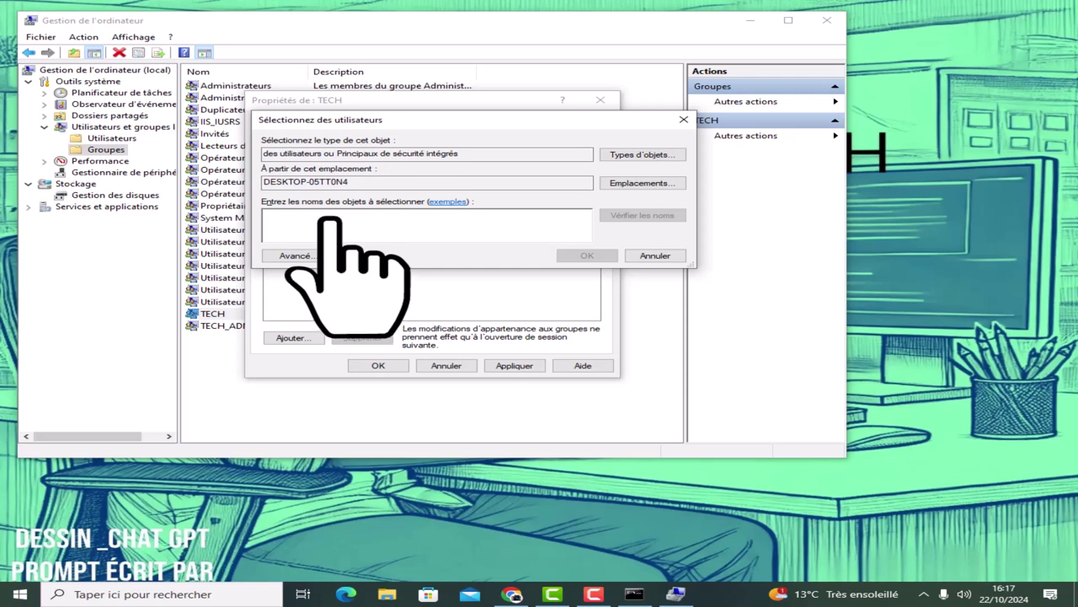
text(USER10)
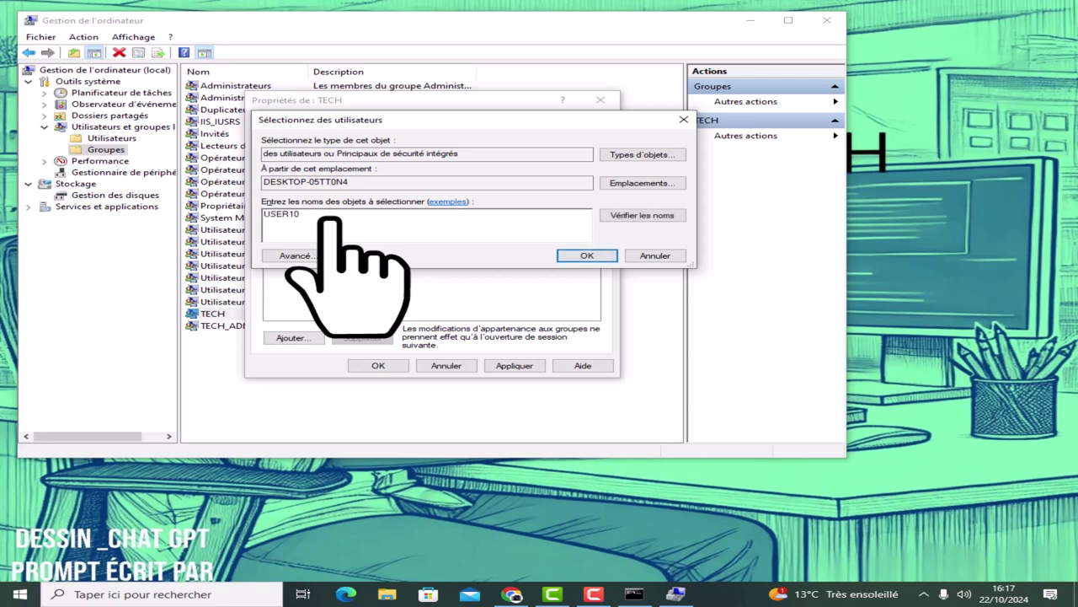
click(642, 215)
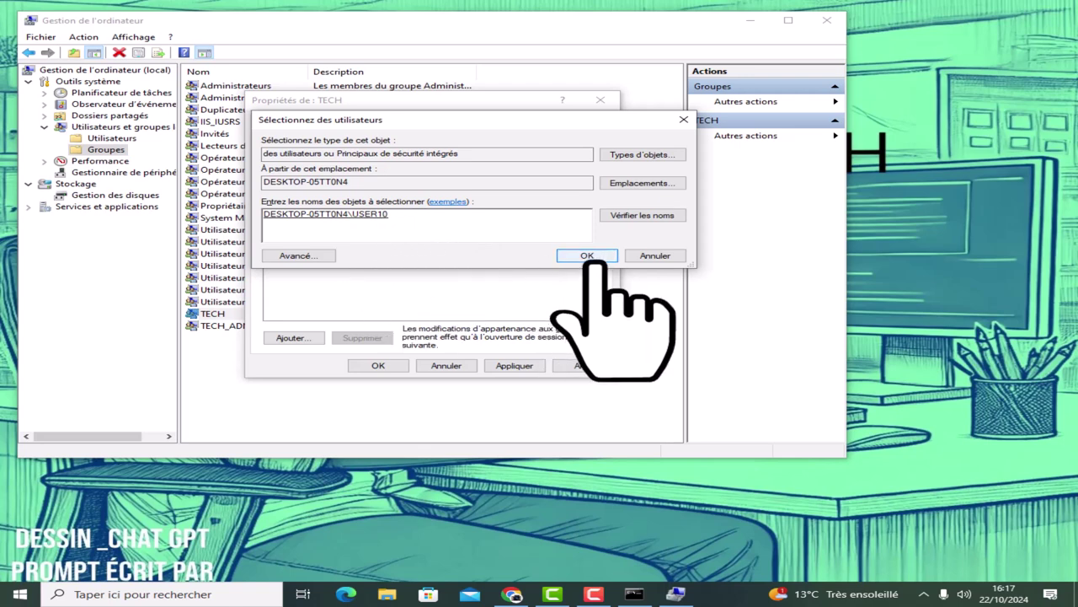
click(588, 255)
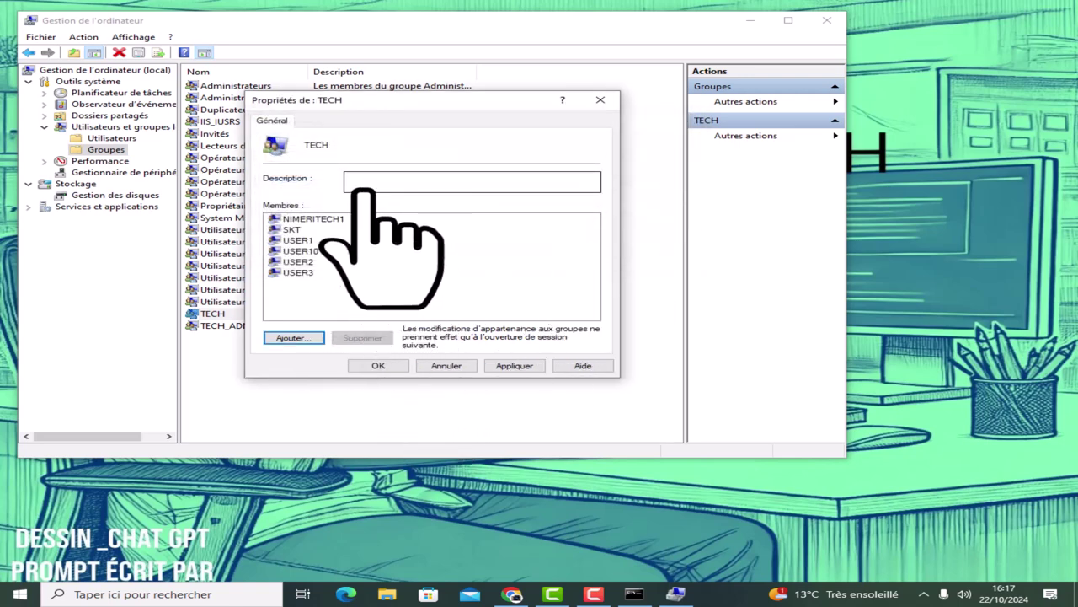
Add USER11 to TECH, then apply and save the membership changes.
click(295, 337)
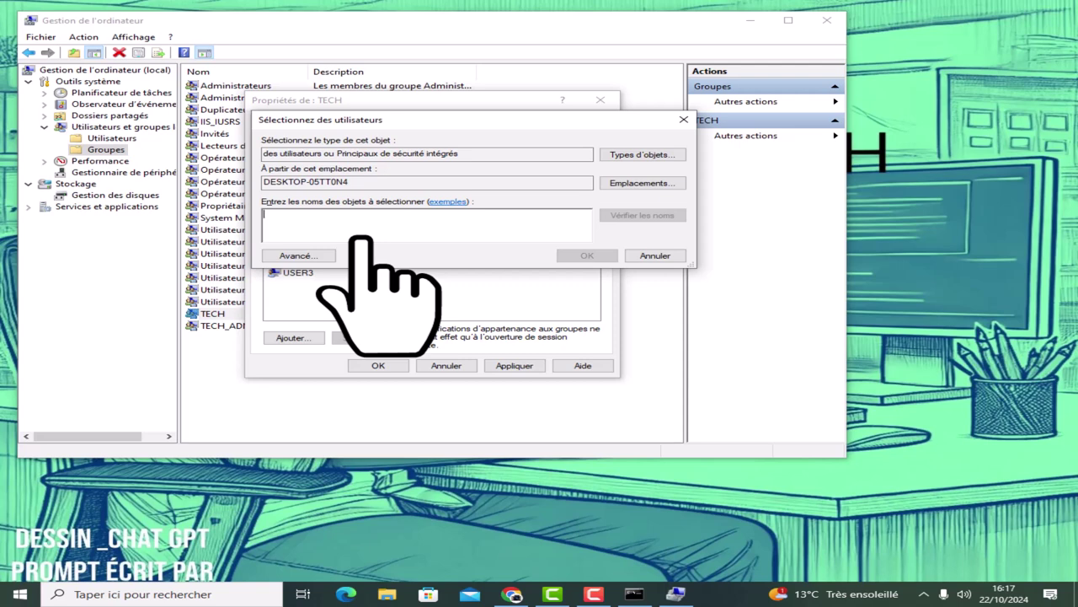
text(USER11)
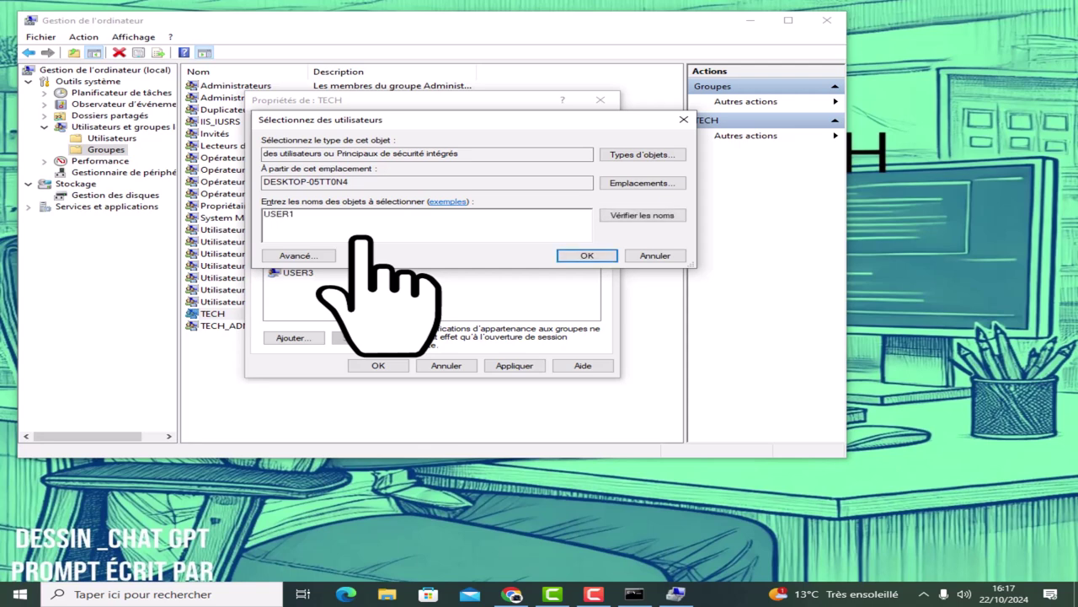
click(615, 217)
click(586, 255)
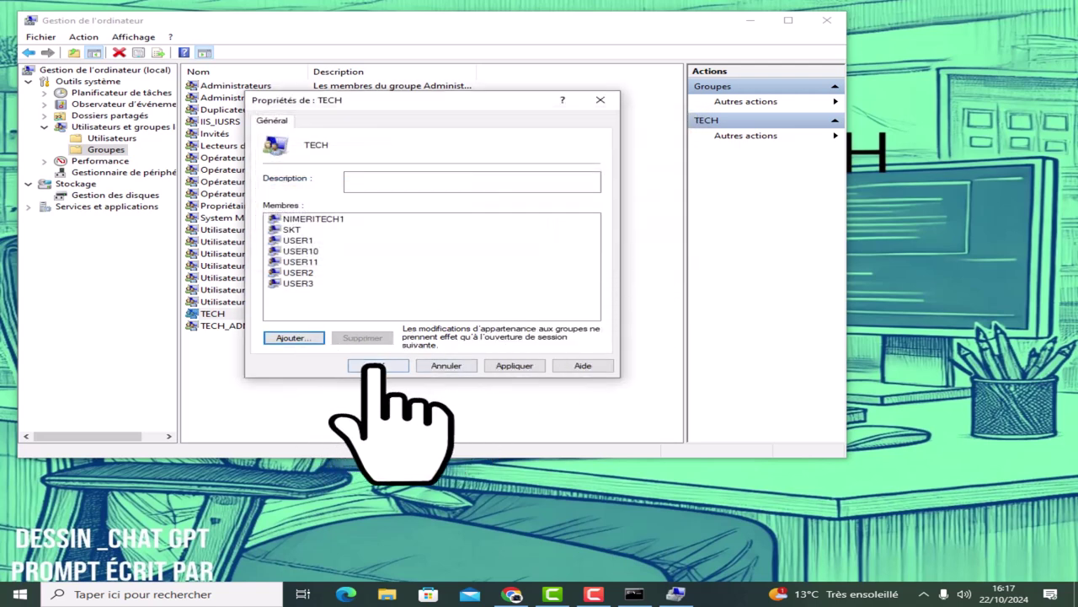
click(514, 365)
click(378, 365)
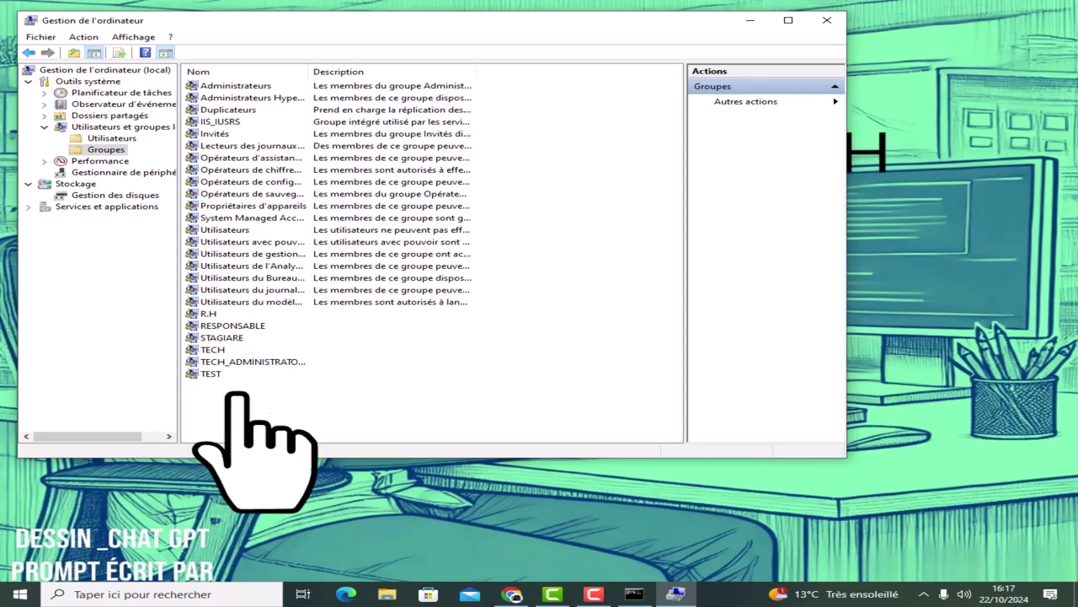
Return to the Command Prompt and clear the screen with CLS.
click(750, 20)
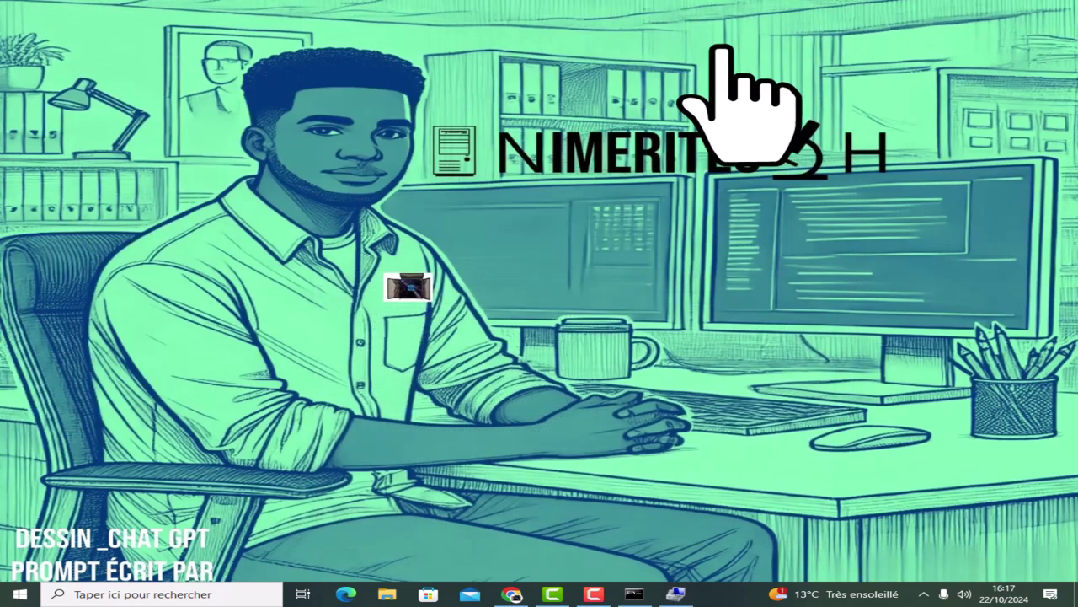
click(632, 595)
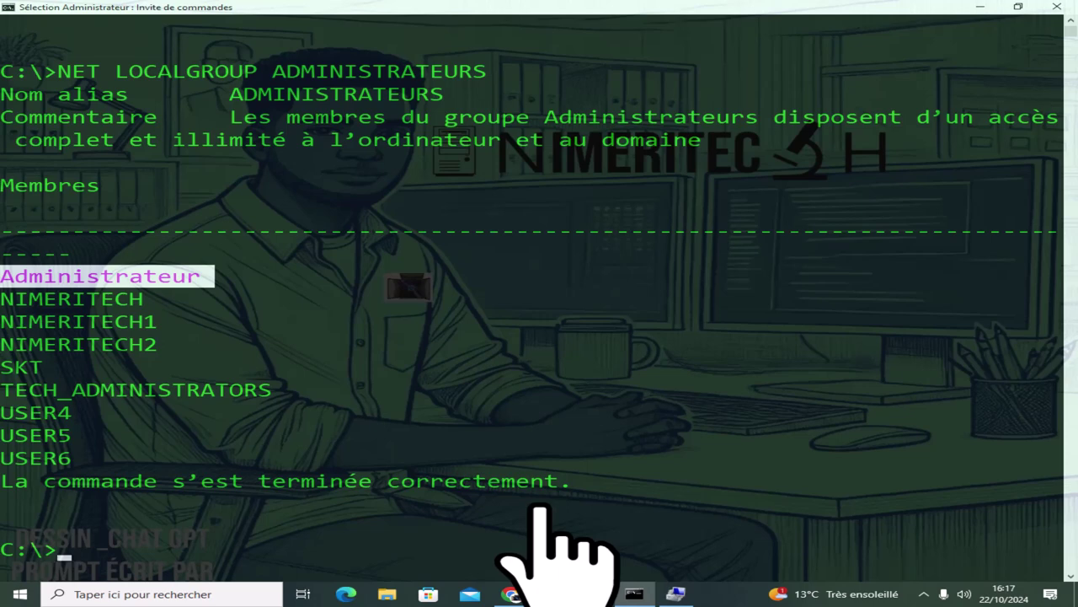
text(CLS)
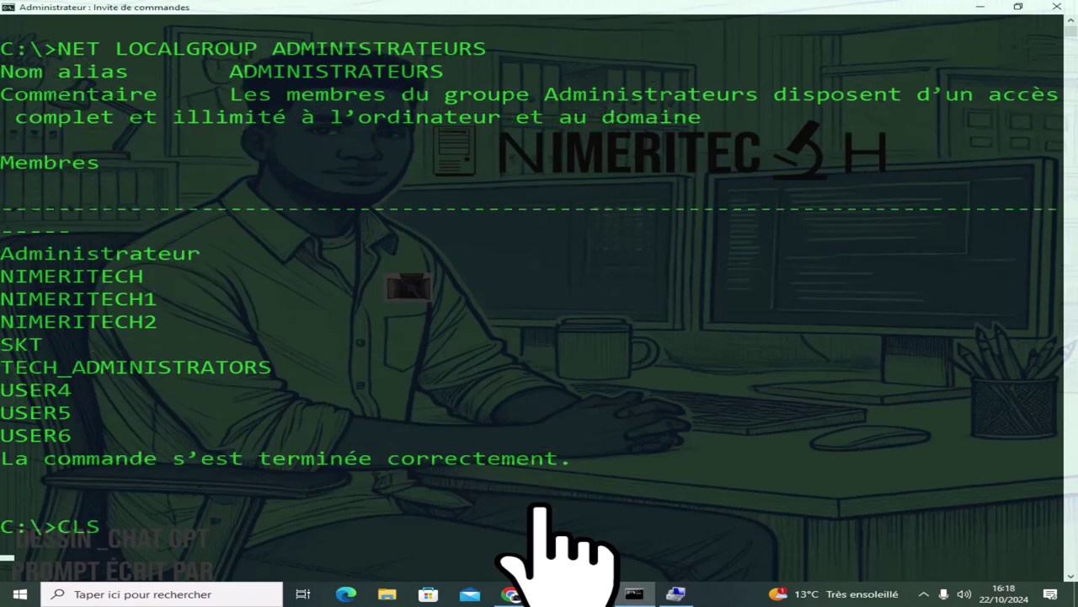
key(Return)
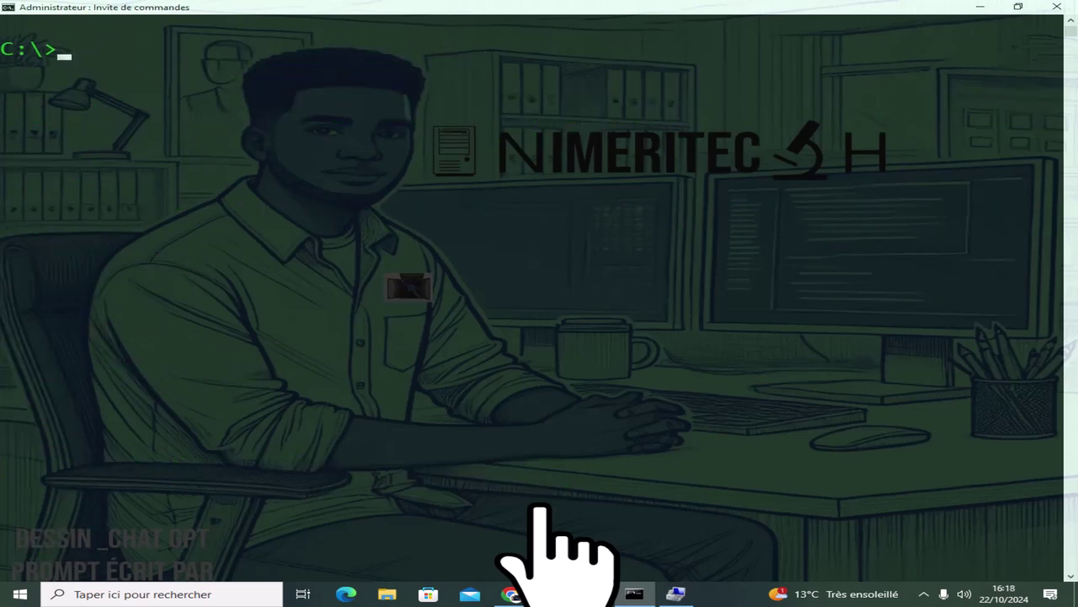
Run NET LOCALGROUP TEST to see USER10 listed, then clear the console.
text(NET LOCALGROUP)
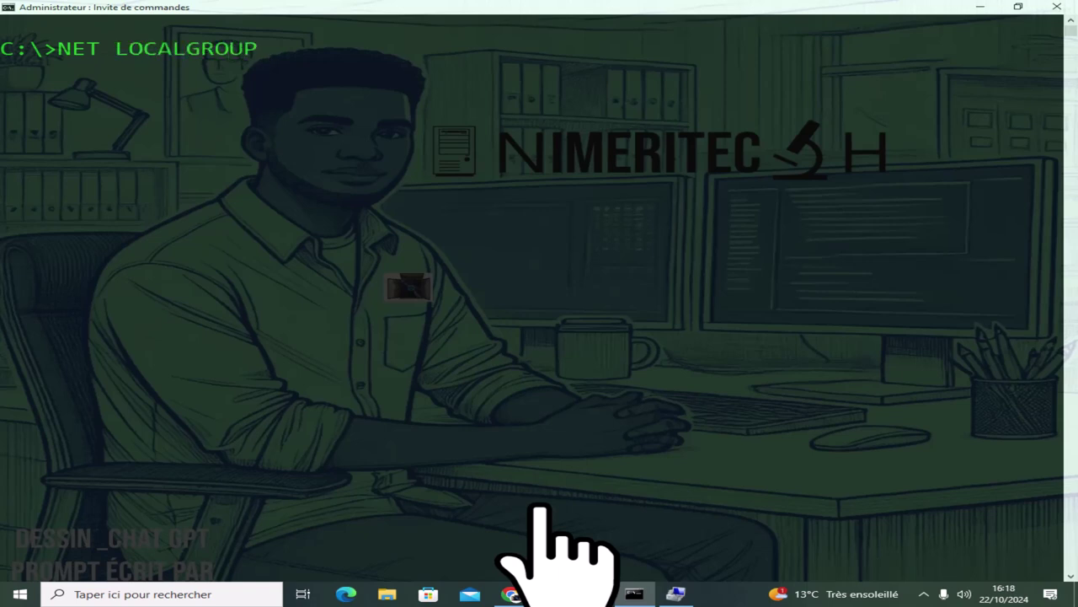
text( TEST)
key(Return)
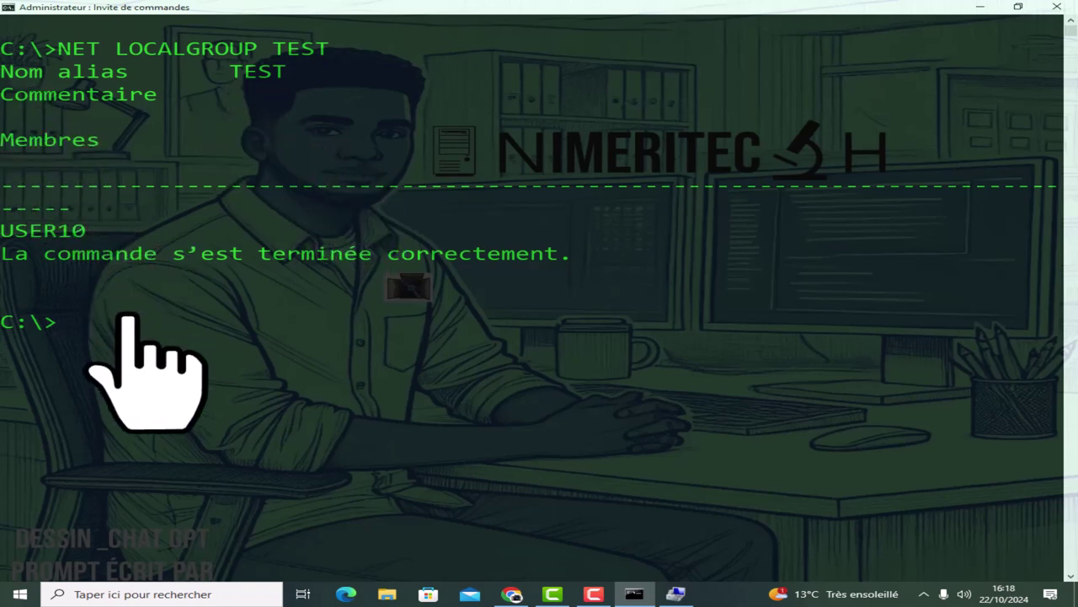
text(CLS)
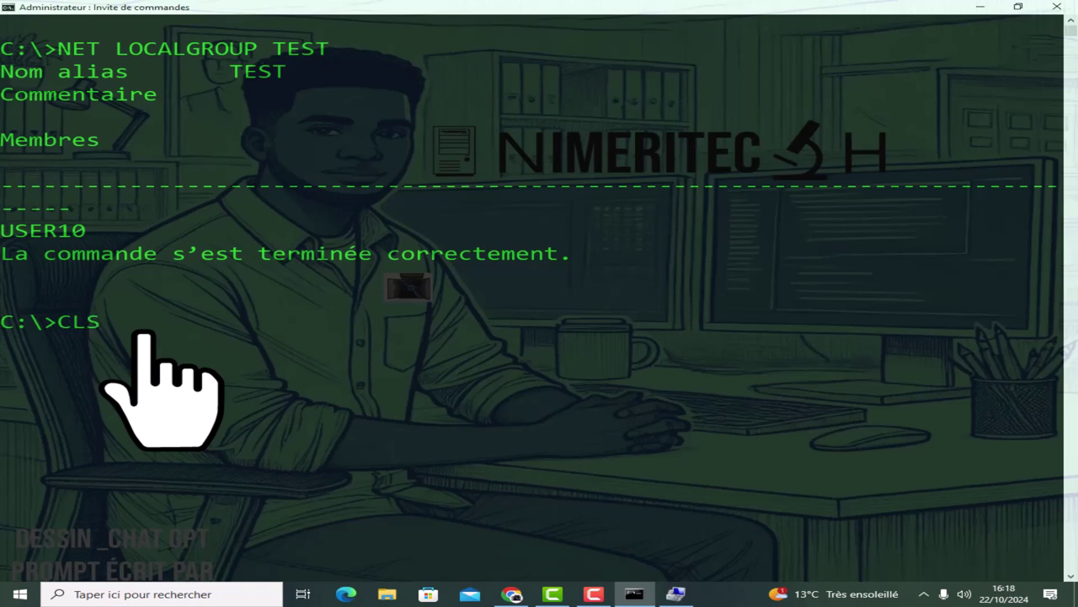
key(Return)
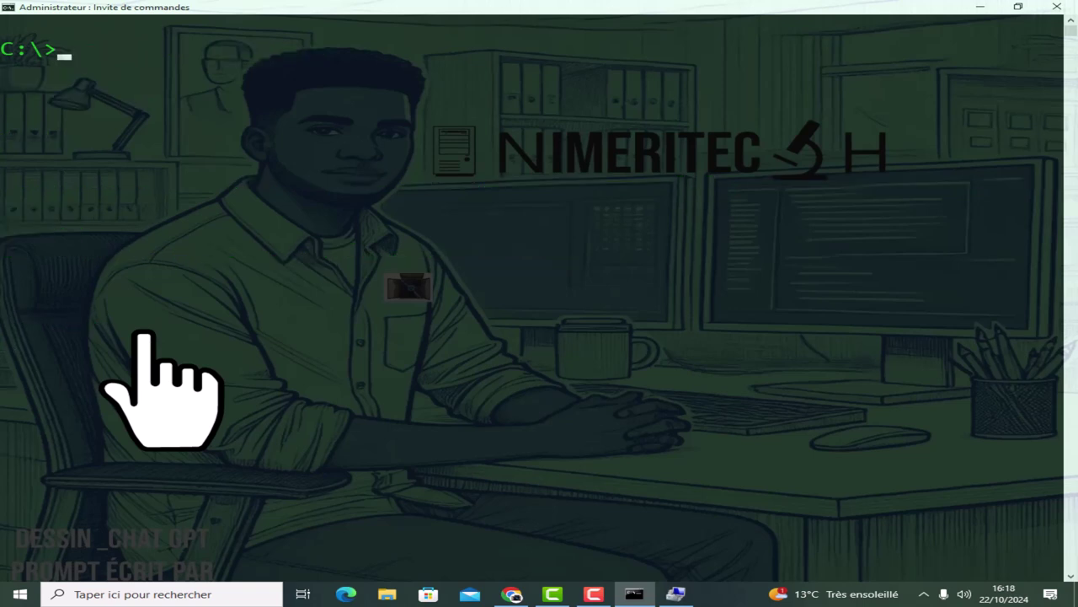
Type the start of a NET LOCALGROUP command at the empty C:\> prompt.
text(NE)
key(BackSpace)
key(BackSpace)
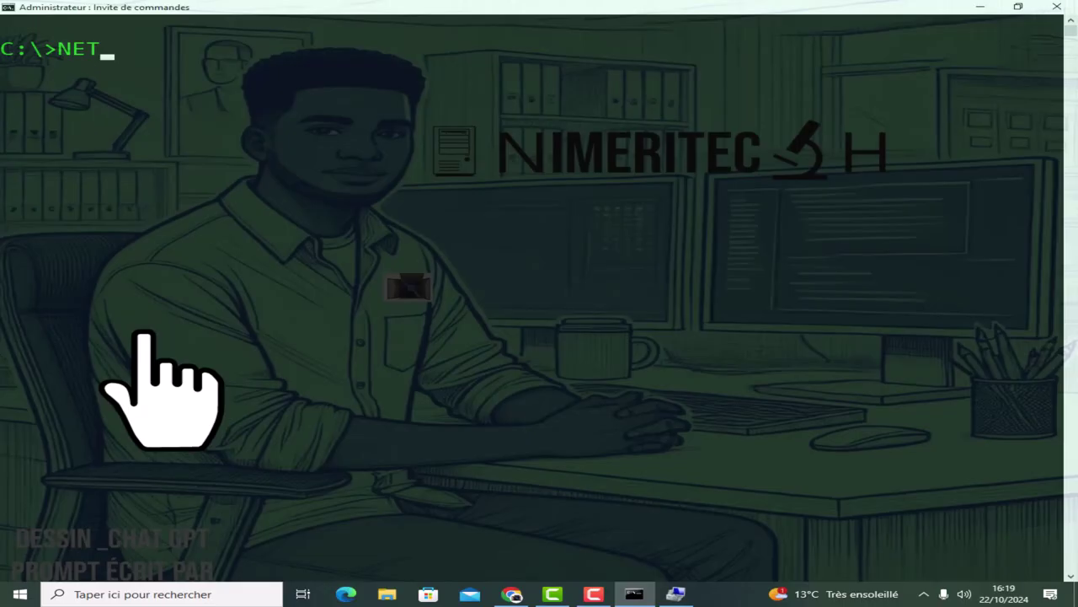
text(LOCALGROUP )
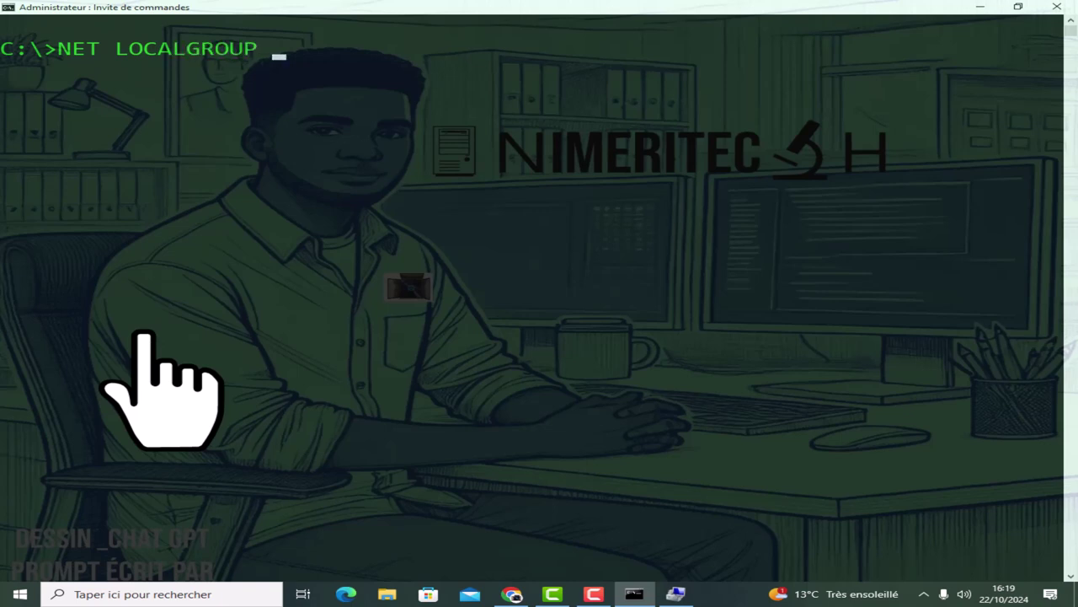
text(T)
Add the TEST group to ADMINISTRATEURS, correcting the misspelled TES to TEST.
key(BackSpace)
text(ADMINIS)
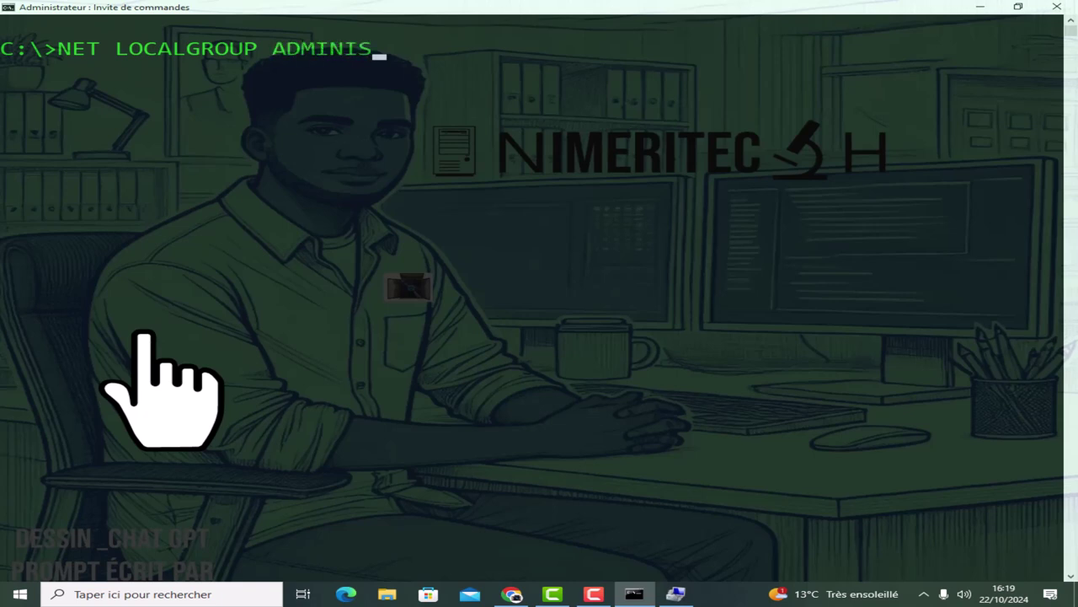
text(TRATEURS)
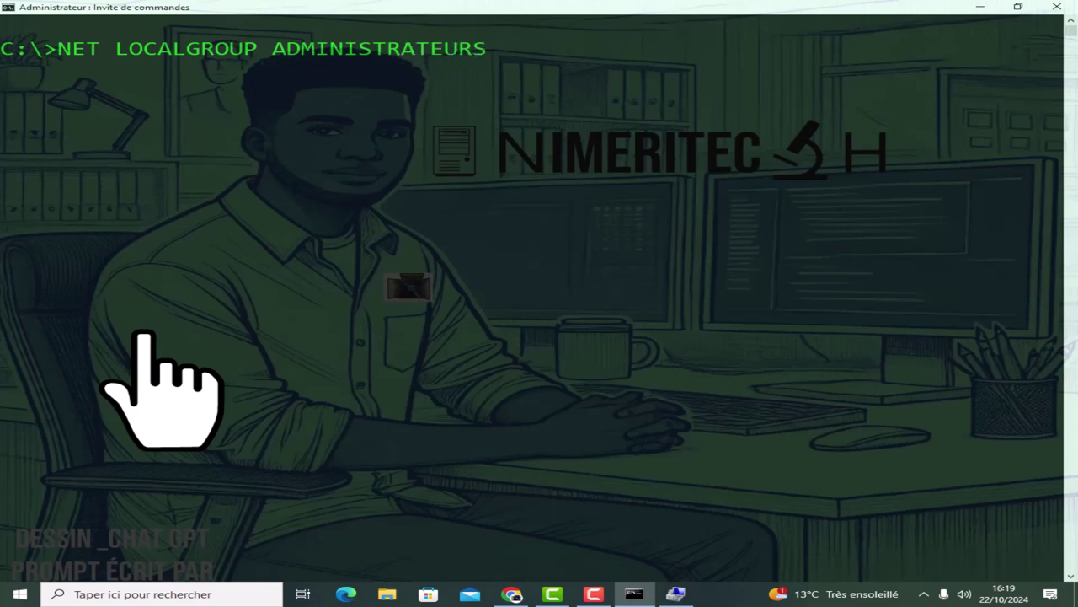
text( TES /ADD)
key(Return)
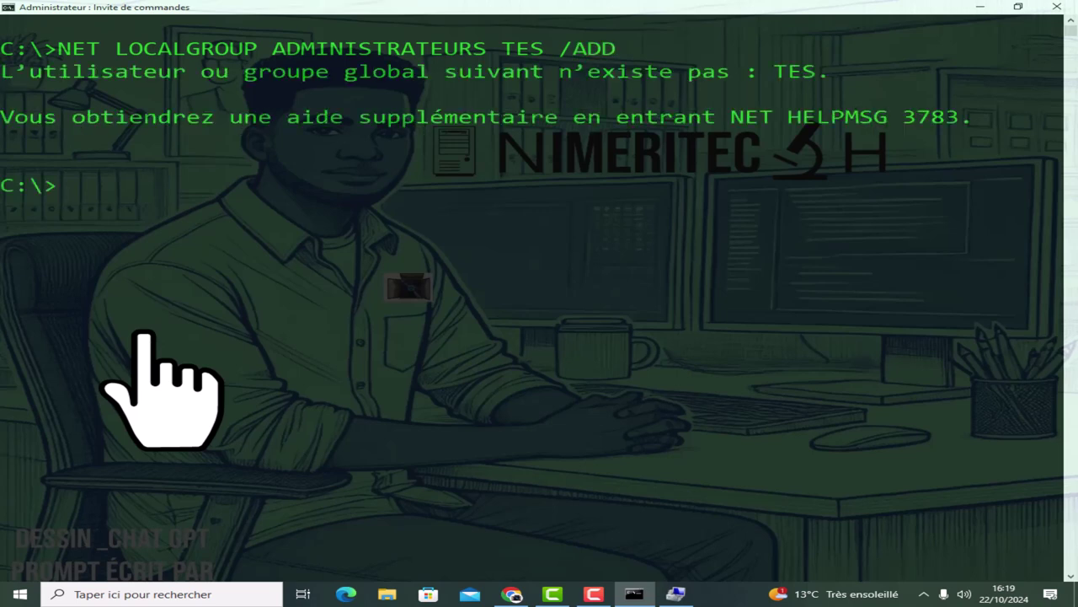
key(Up)
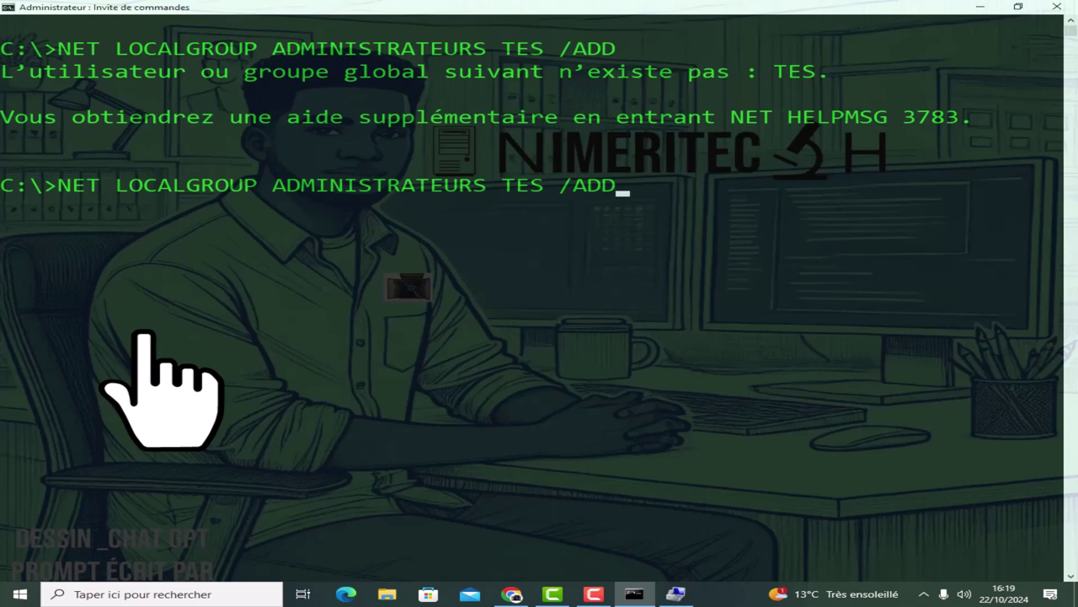
key(Left)
key(Left)
text(T)
key(Return)
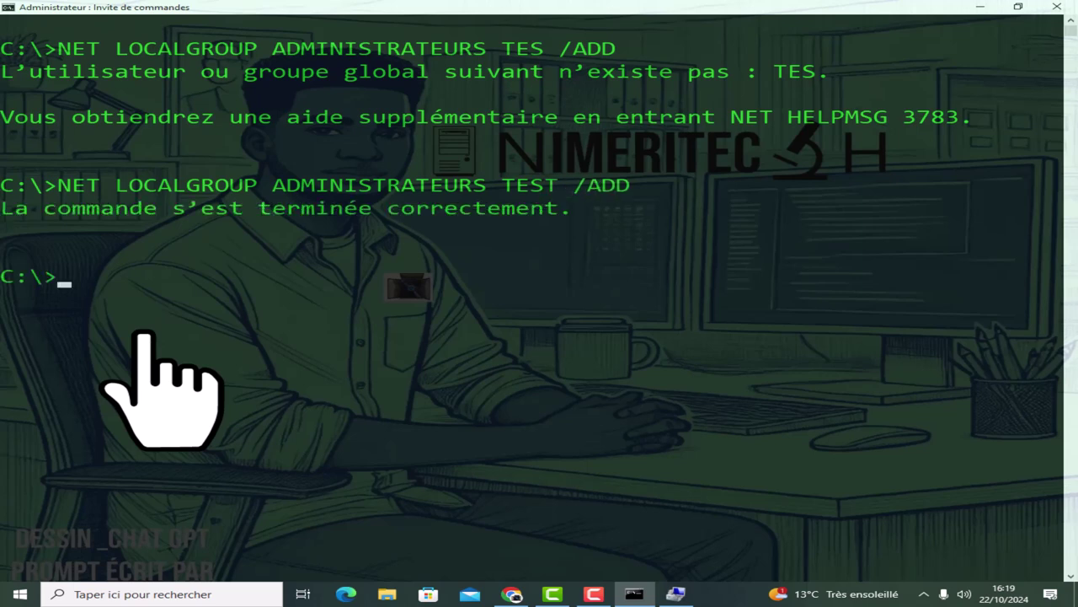
Clear the console with CLS and type NET LOCALGROUP.
text(CLS)
key(Return)
text(NET LOCALG)
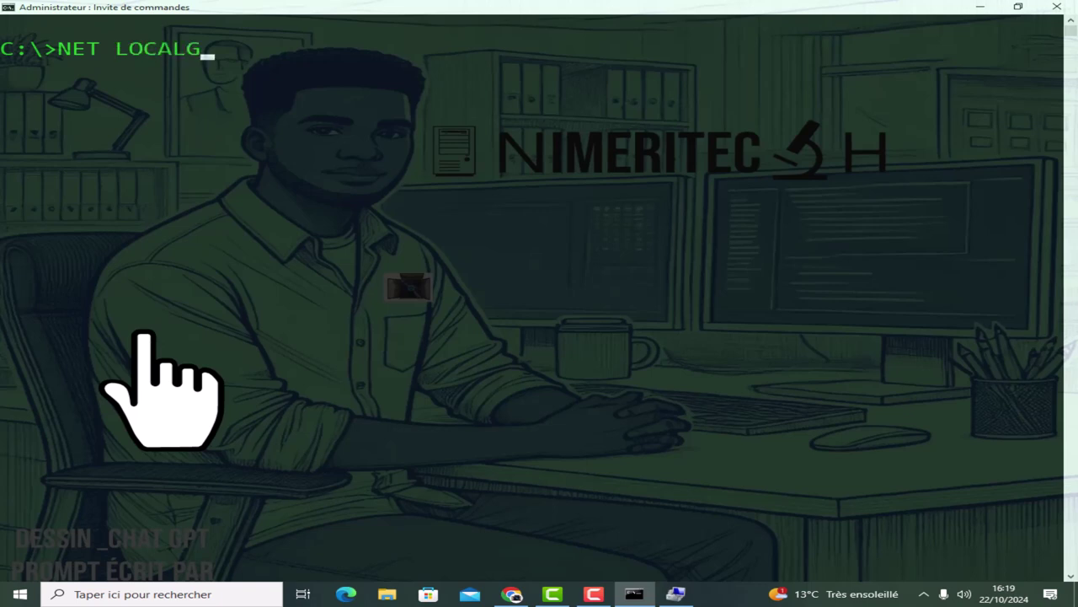
text(ROUP)
List all local groups, then list ADMINISTRATEURS members after fixing the ADMINISTRTEURS typo.
key(Return)
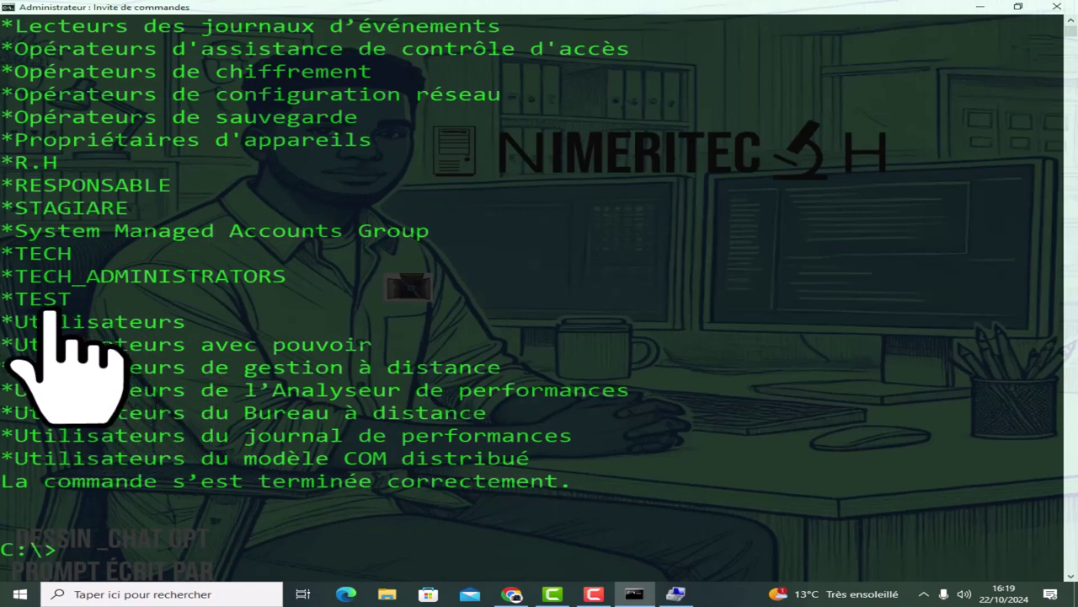
key(Up)
key(Up)
key(Down)
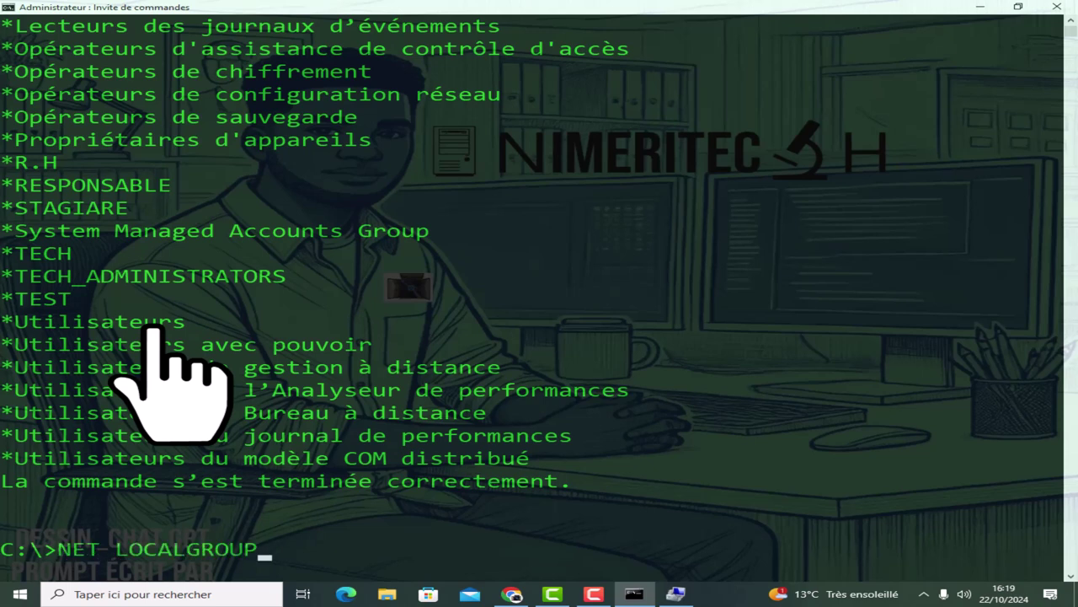
text(ADMINISTR)
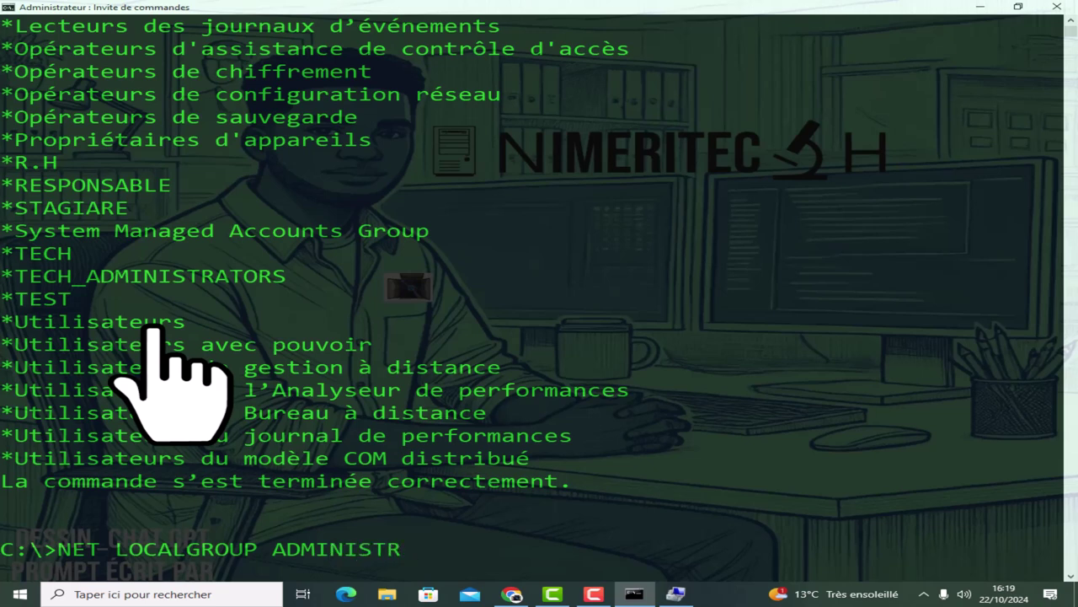
text(TEURS)
key(Return)
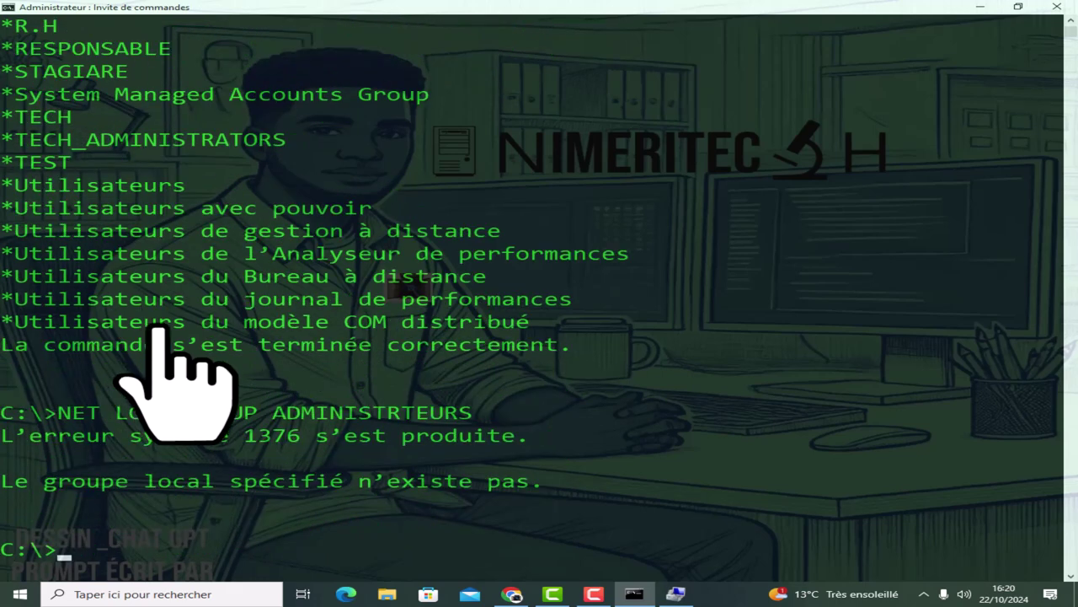
key(Up)
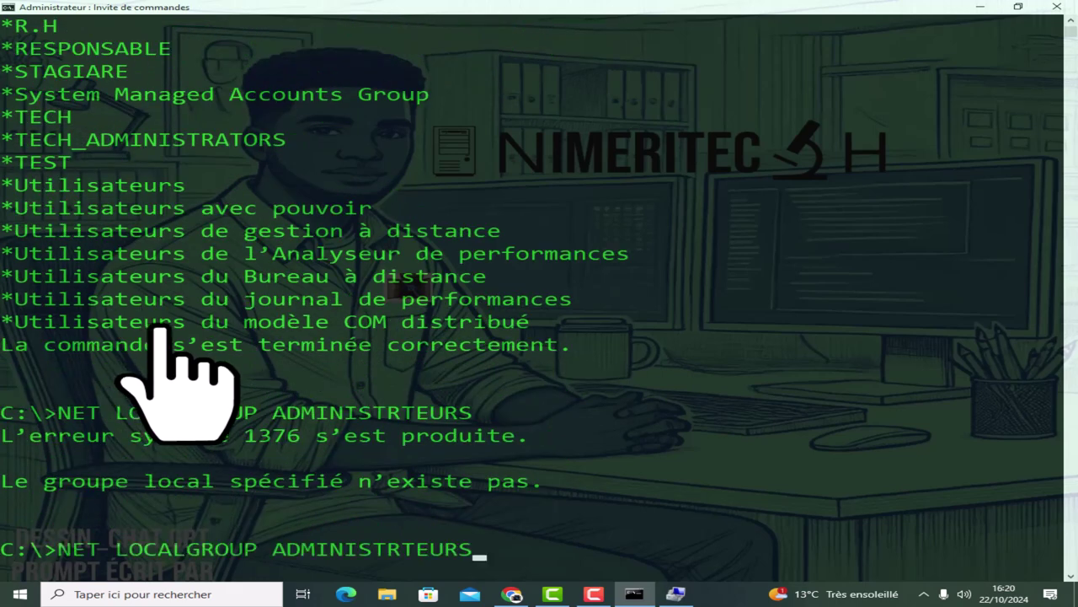
key(Left)
key(Left)
key(Left)
key(Left)
key(Left)
text(A)
key(Return)
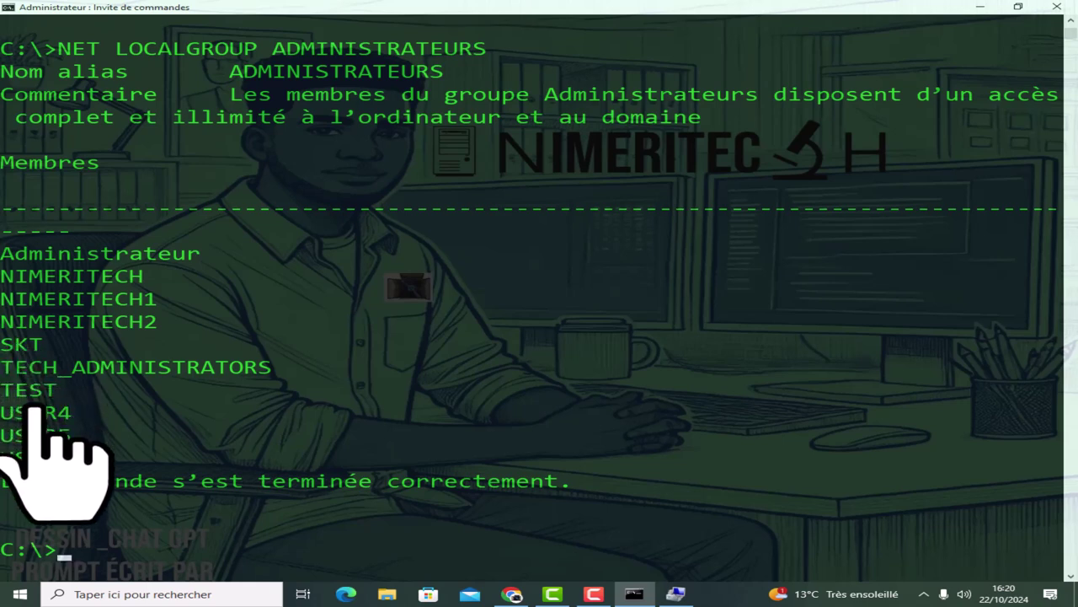
Select the TEST entry in the member list and copy it.
drag(52, 390, 4, 389)
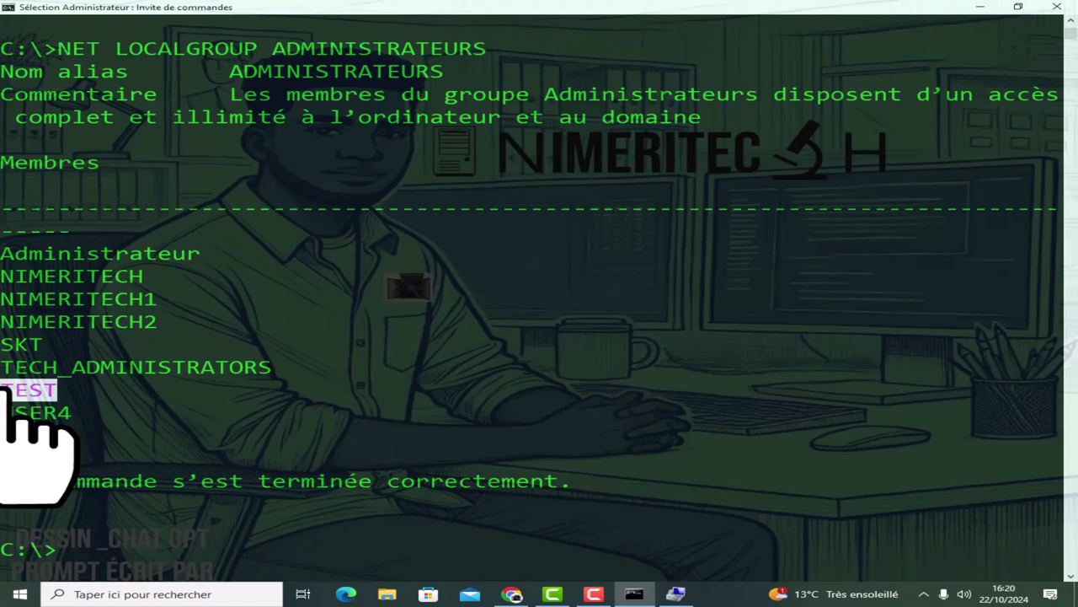
drag(3, 367, 268, 369)
drag(66, 389, 11, 392)
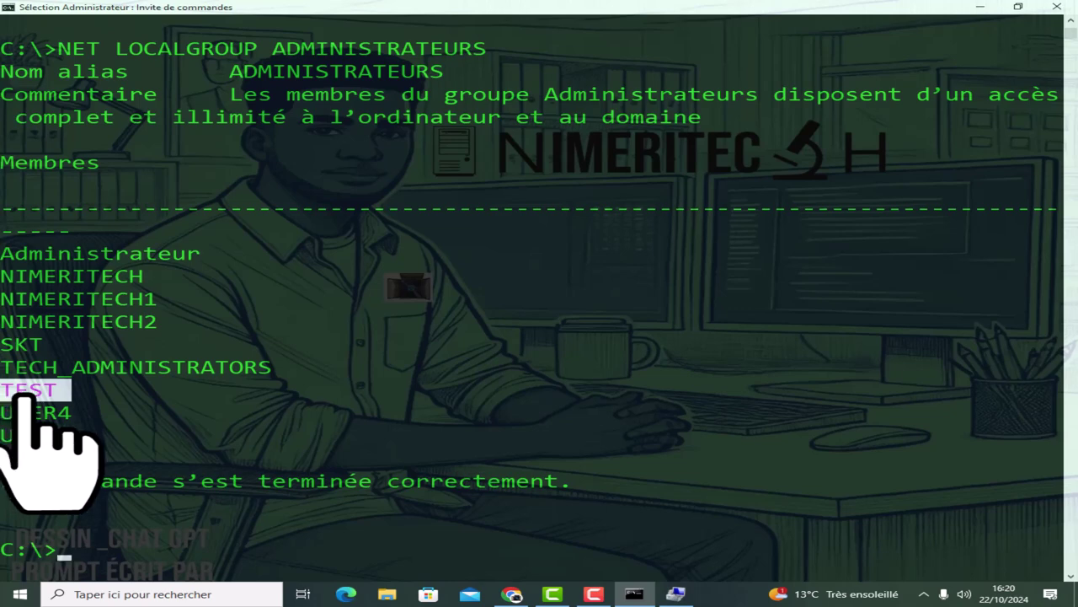
scroll(179, 506, down, 3)
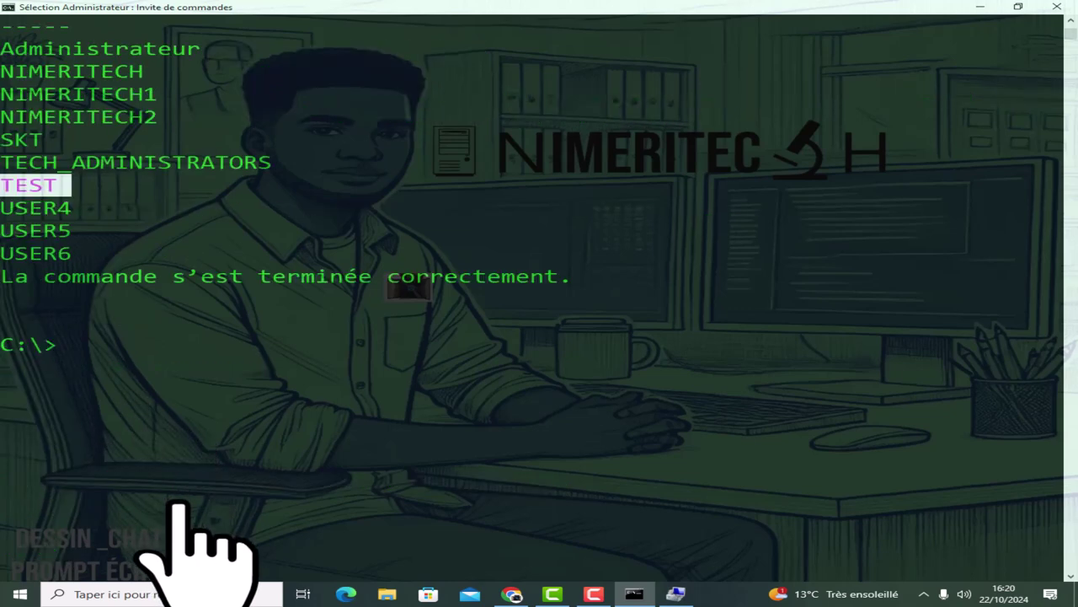
right_click(93, 339)
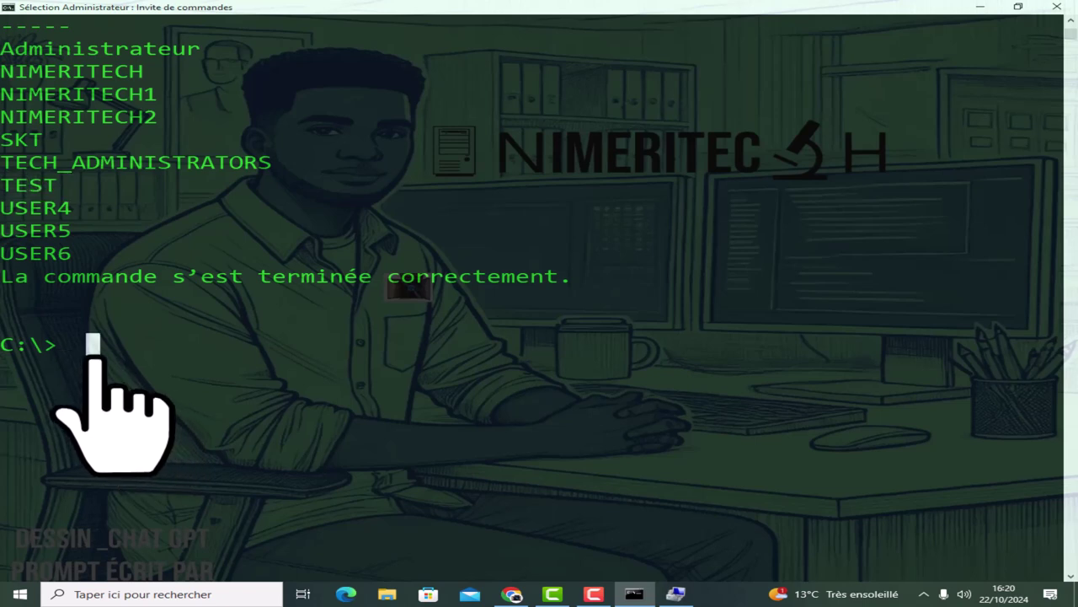
Run NET LOCALGROUP ADMINISTRATEURS TEST /DELETE to remove TEST from the group.
text(NET)
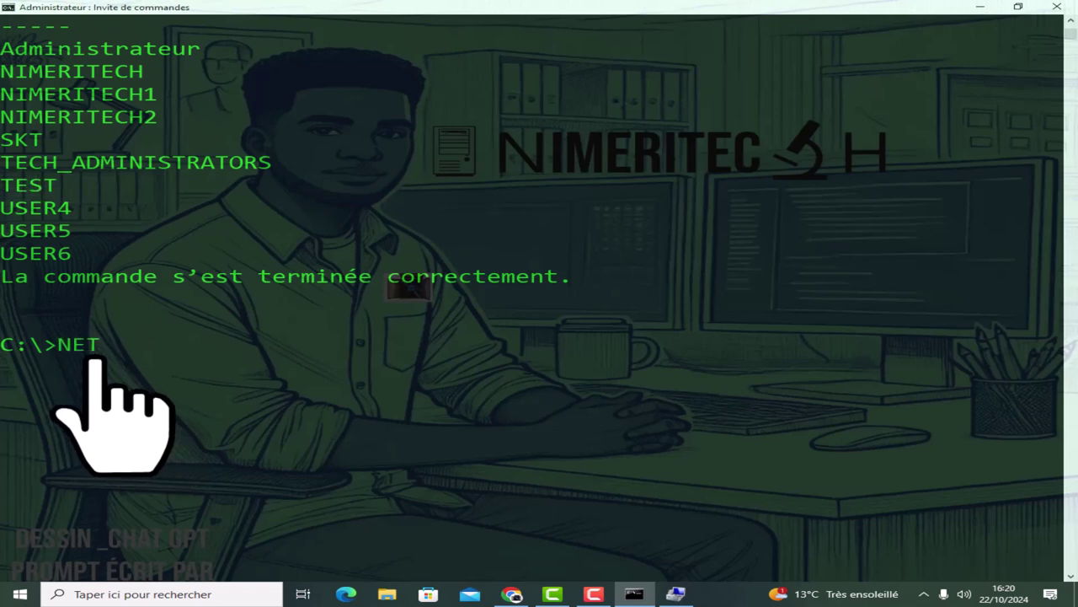
text( LOCAL)
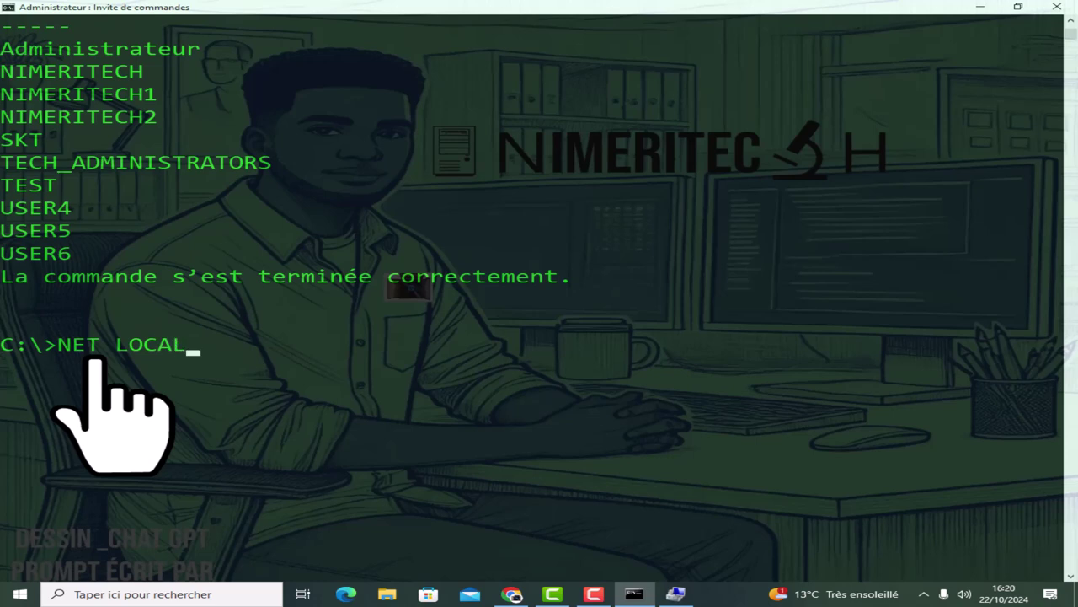
text(GROUP)
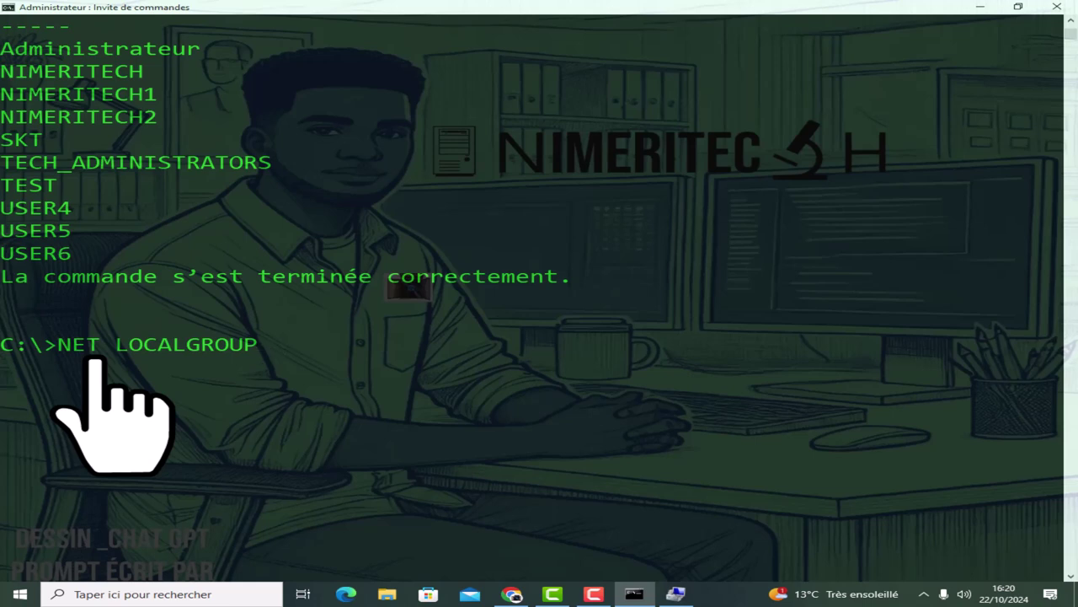
text( ADE)
key(BackSpace)
text(MI)
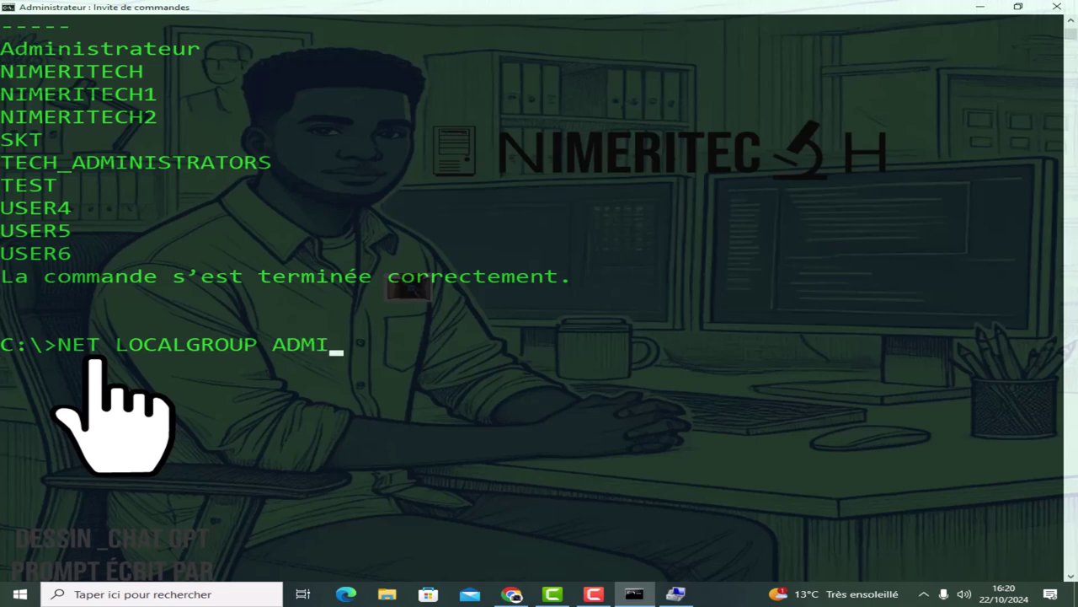
text(NISTRA)
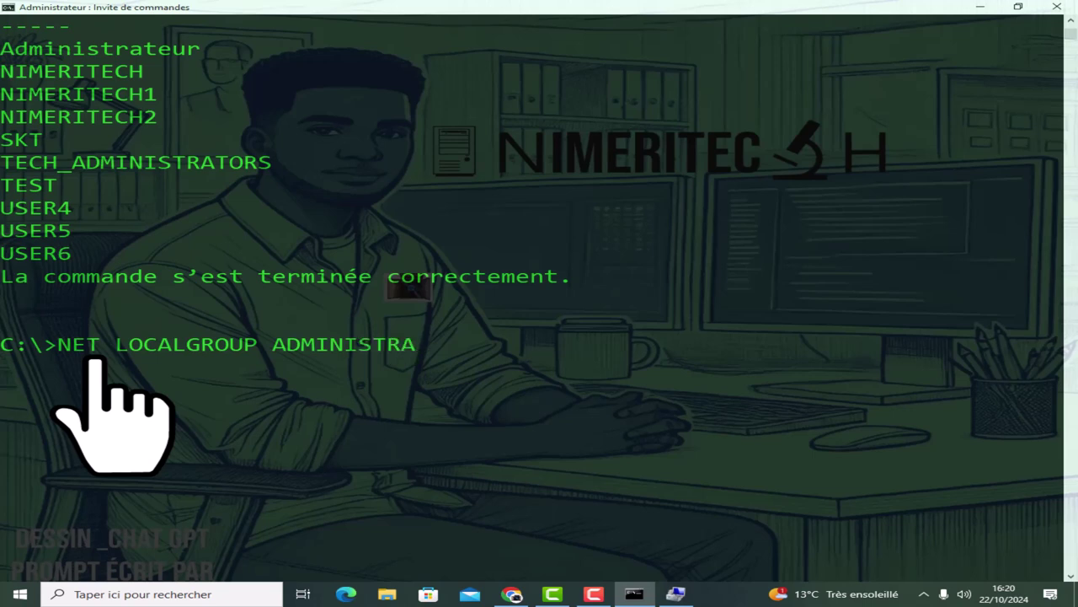
text(TEURS TE)
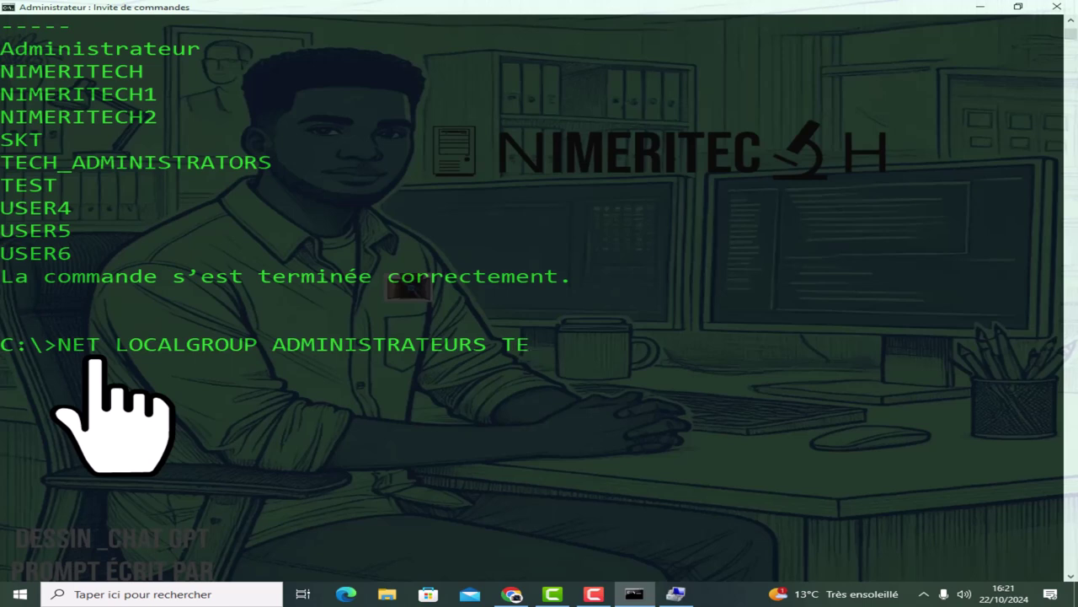
text(ST /DEL)
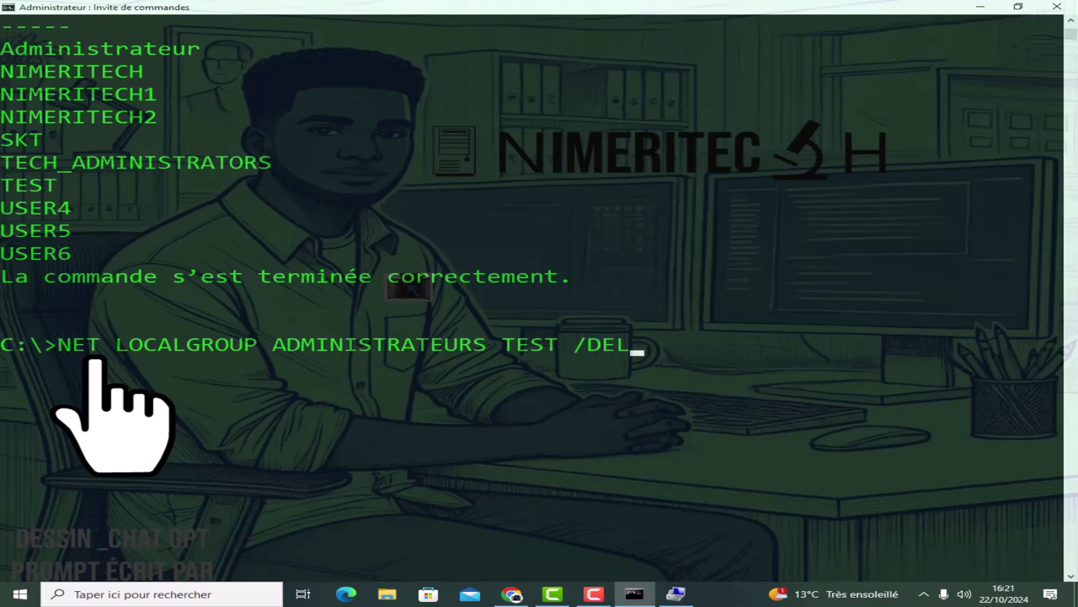
text(ETE)
key(Return)
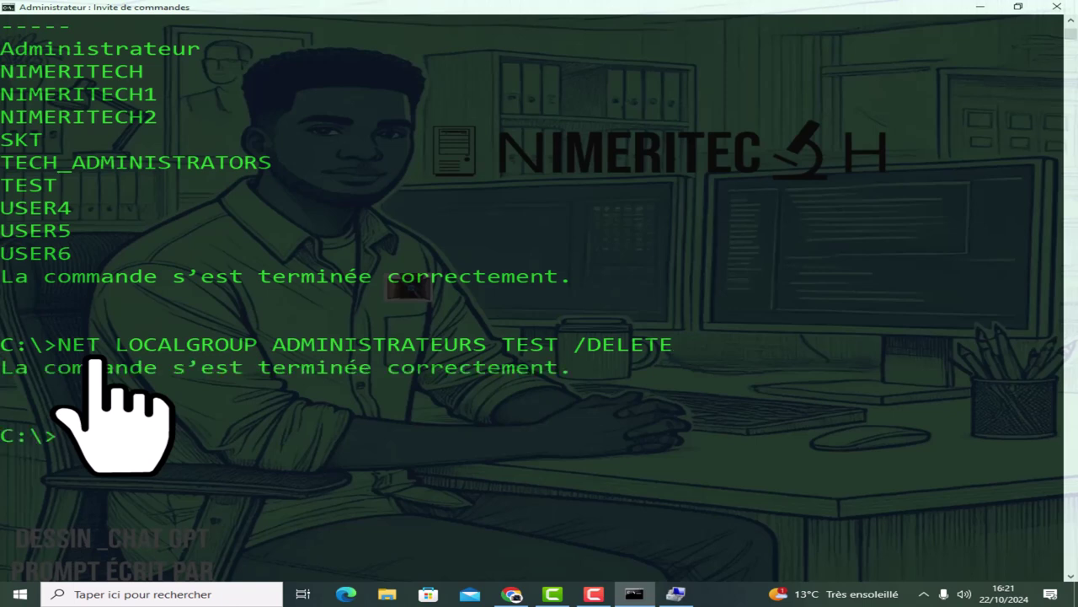
Rerun NET LOCALGROUP ADMINISTRATEURS to confirm TEST no longer appears.
key(Up)
key(BackSpace)
key(BackSpace)
key(BackSpace)
key(BackSpace)
key(BackSpace)
key(BackSpace)
key(BackSpace)
key(BackSpace)
key(BackSpace)
key(BackSpace)
key(BackSpace)
key(BackSpace)
key(BackSpace)
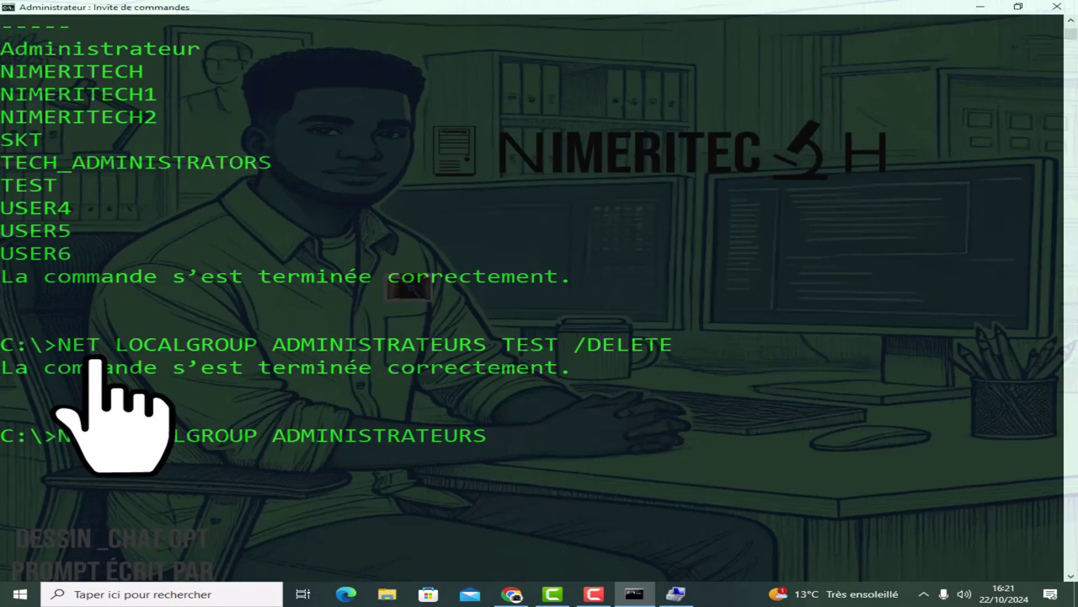
key(Return)
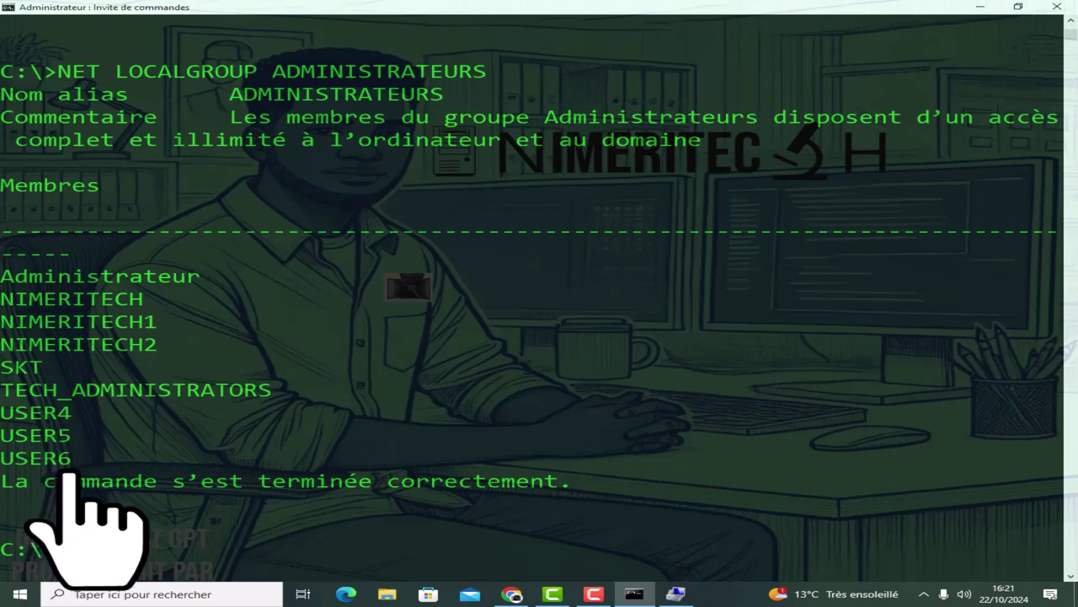
Run NET LOCALGROUP to list every local group on the computer, TEST included.
drag(200, 276, 7, 276)
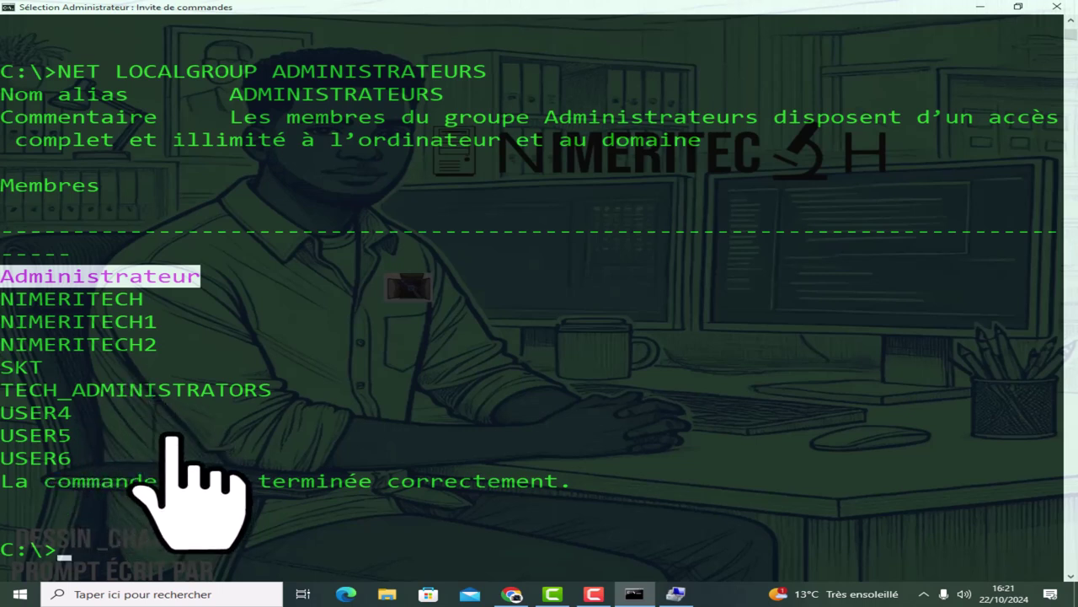
key(Up)
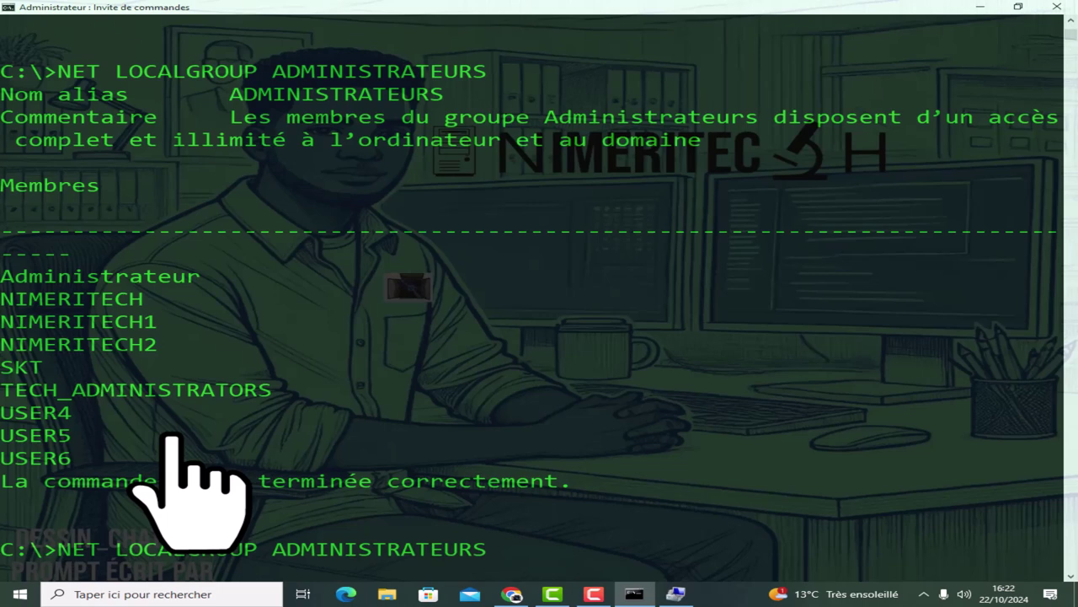
key(BackSpace)
key(BackSpace)
key(BackSpace)
key(BackSpace)
key(BackSpace)
key(BackSpace)
key(BackSpace)
key(BackSpace)
key(BackSpace)
key(BackSpace)
key(BackSpace)
key(BackSpace)
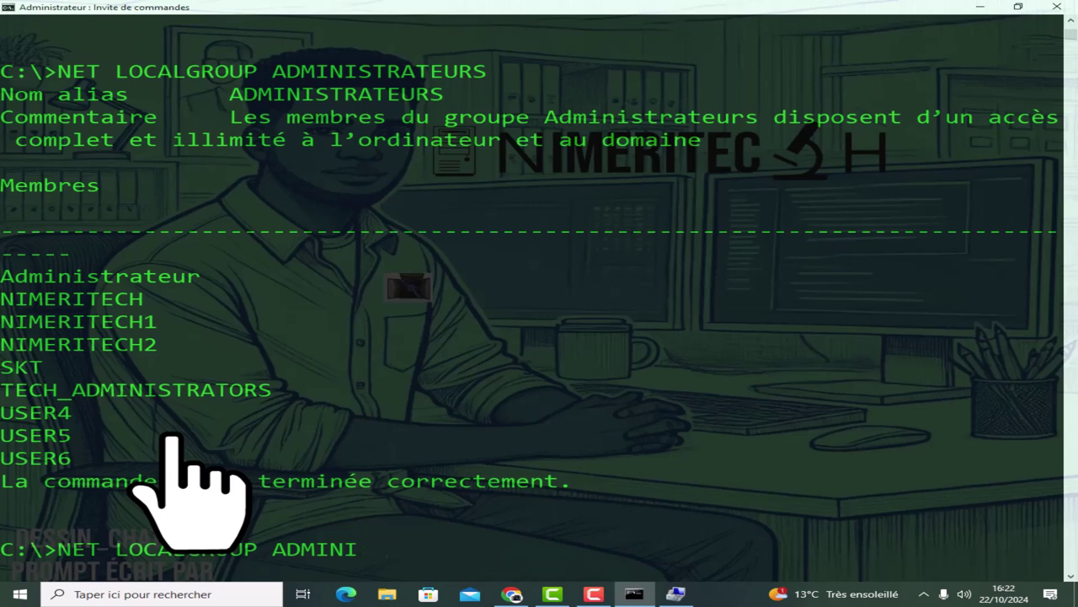
key(BackSpace)
key(BackSpace)
key(BackSpace)
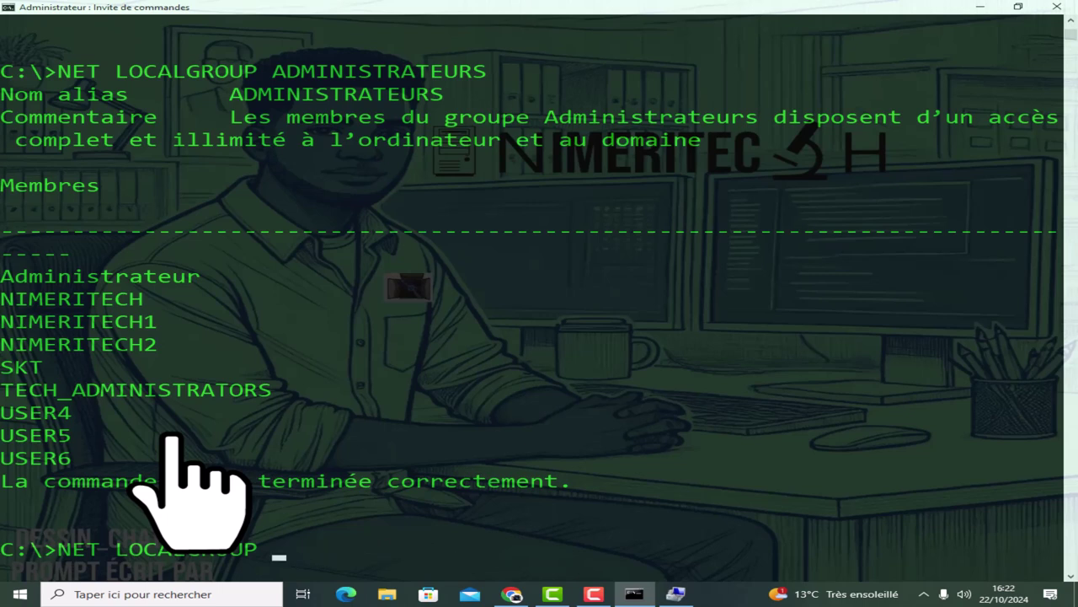
text(TEST)
text(USER)
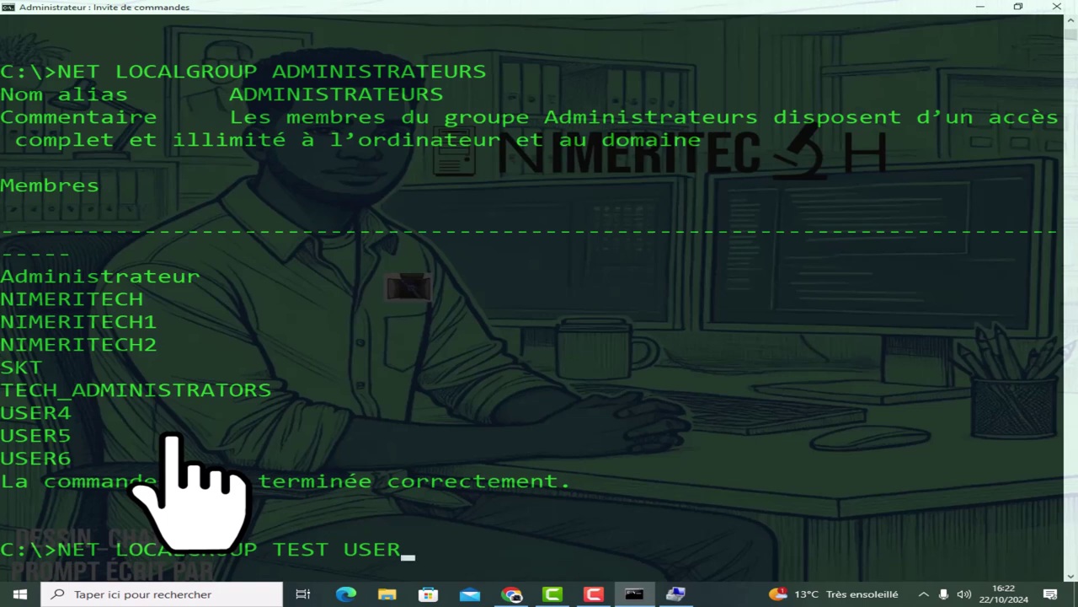
key(BackSpace)
key(BackSpace)
key(BackSpace)
key(BackSpace)
key(BackSpace)
key(BackSpace)
key(BackSpace)
key(BackSpace)
key(BackSpace)
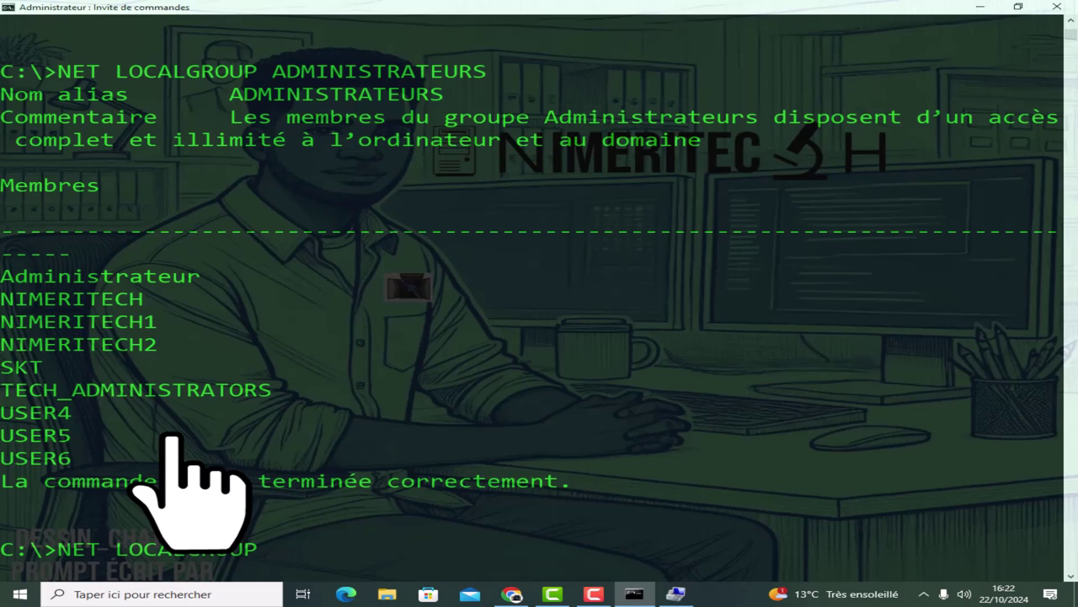
key(Return)
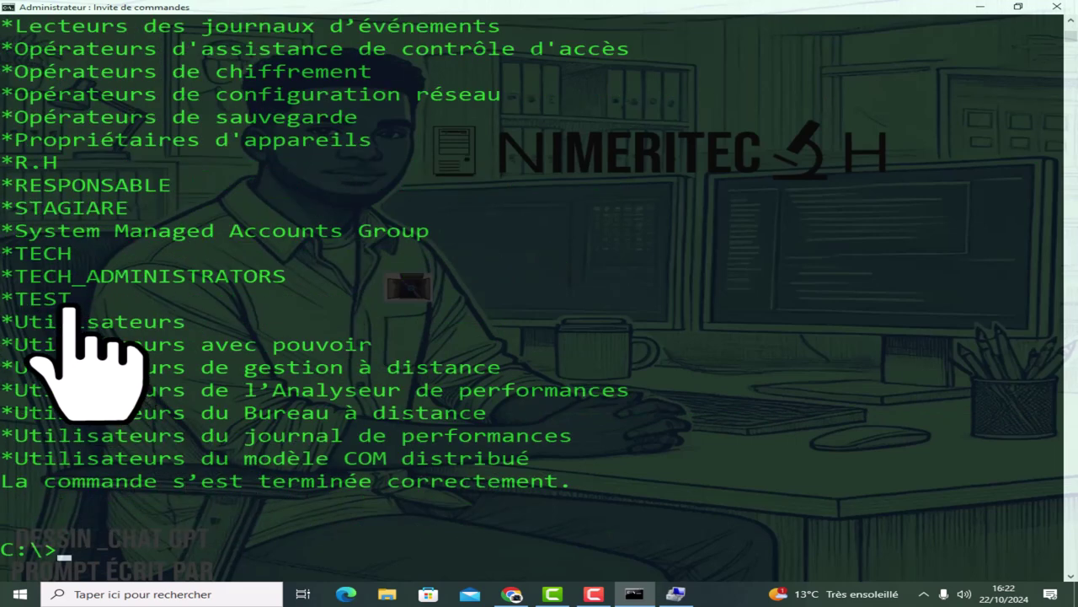
Run NET LOCALGROUP TEST to show the TEST group's member list.
double_click(34, 301)
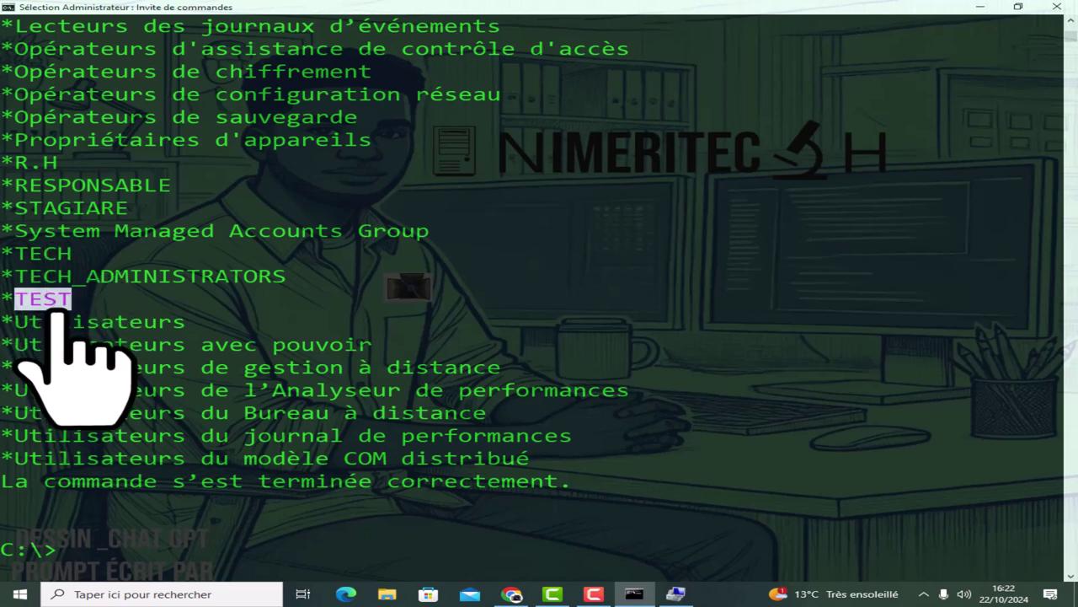
key(Up)
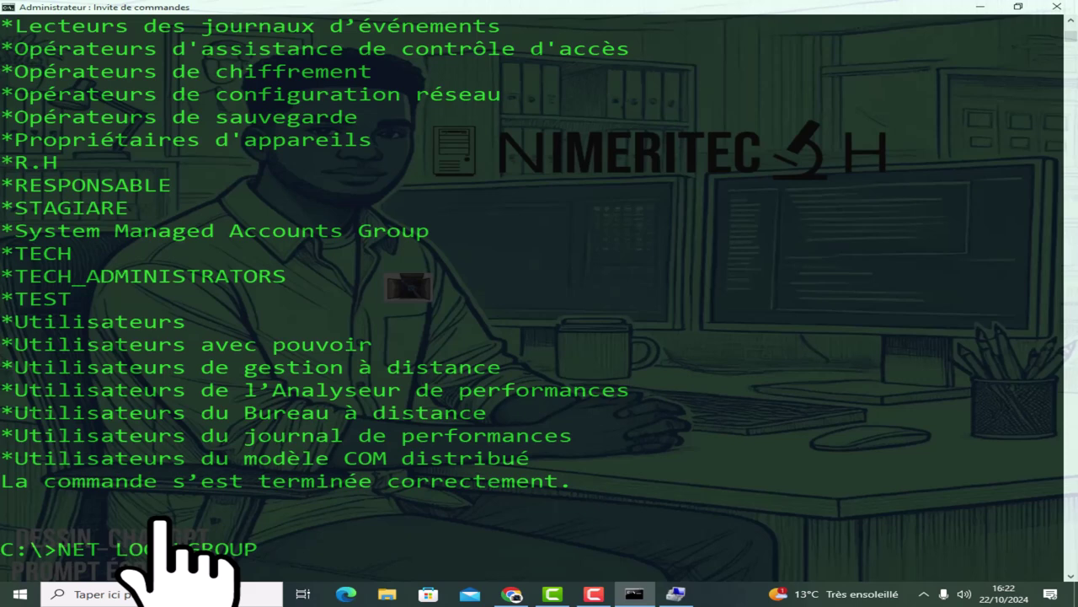
text(TEST USER10)
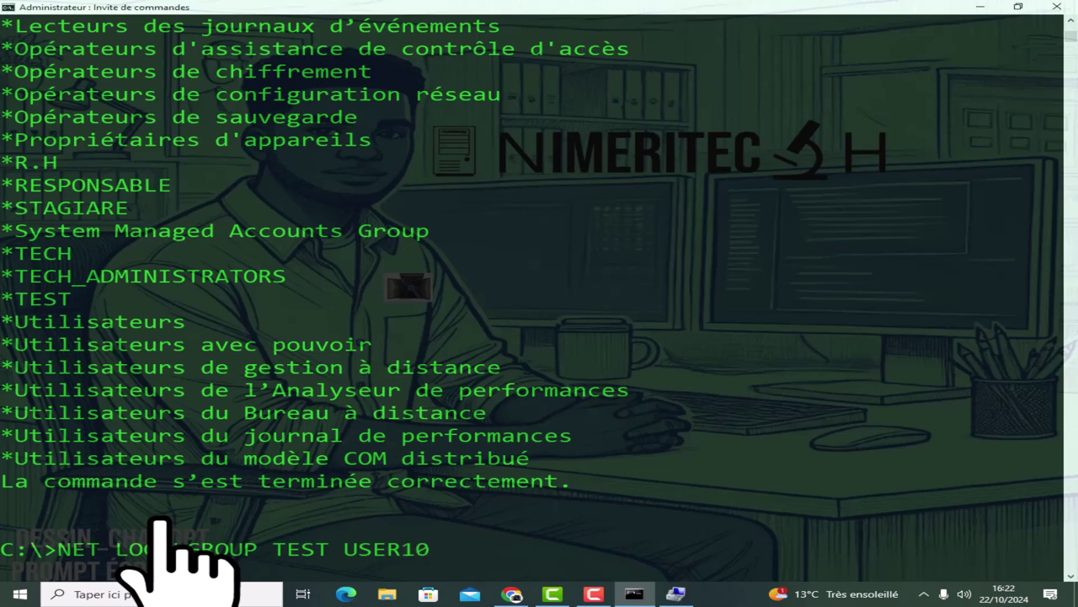
key(BackSpace)
key(BackSpace)
key(BackSpace)
key(BackSpace)
key(BackSpace)
key(BackSpace)
key(BackSpace)
key(BackSpace)
key(BackSpace)
key(BackSpace)
key(BackSpace)
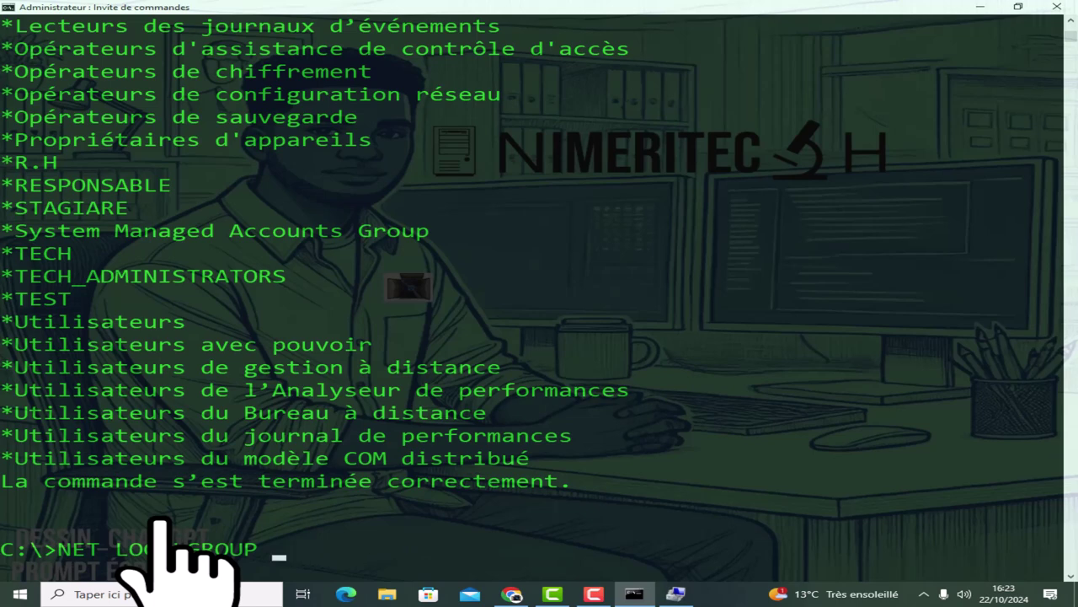
text(TEST)
key(Return)
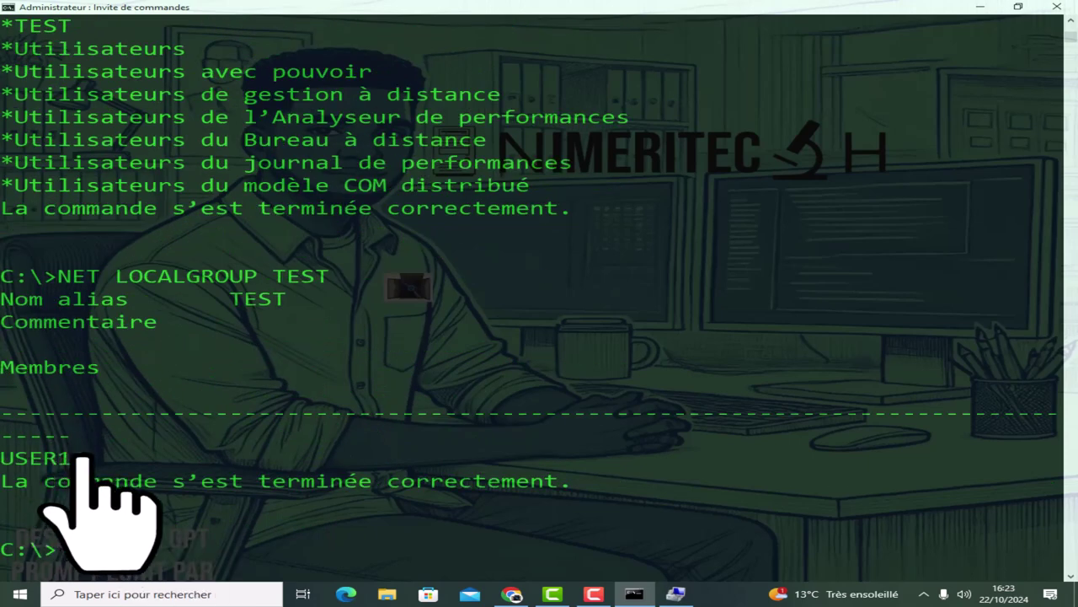
Run NET LOCALGROUP TEST USER10 /DELETE to take USER10 out of the TEST group.
drag(84, 458, 4, 459)
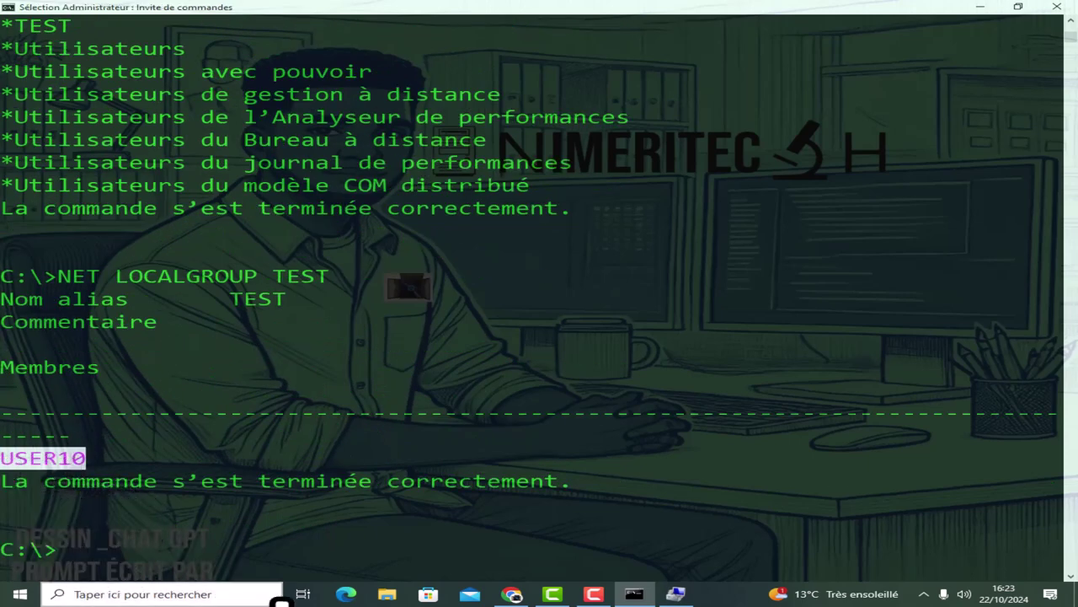
key(Return)
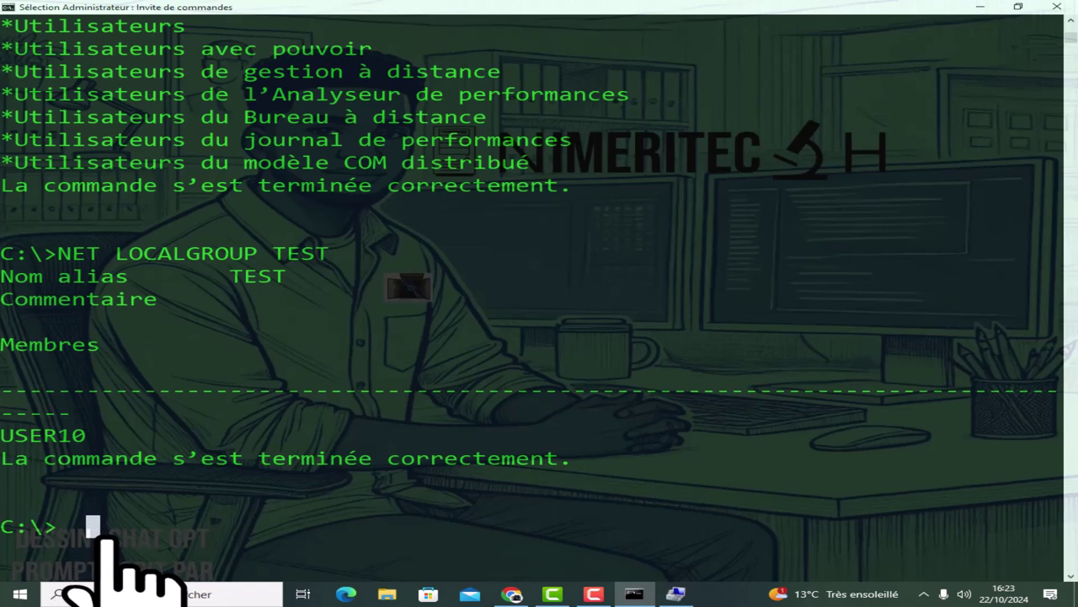
text(U)
key(BackSpace)
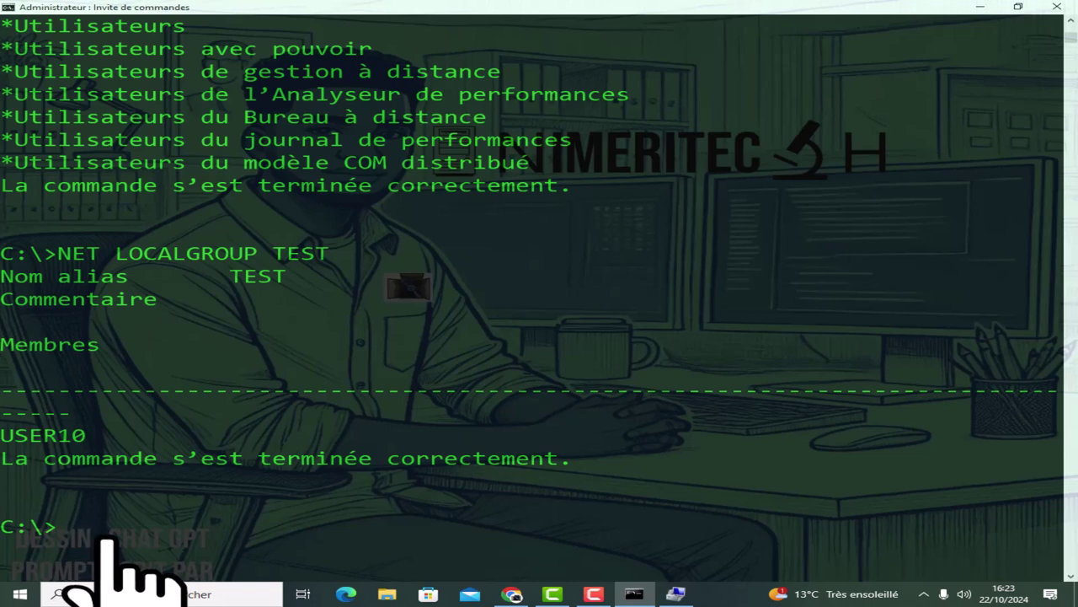
key(Up)
key(BackSpace)
key(BackSpace)
key(BackSpace)
key(BackSpace)
text(TEST)
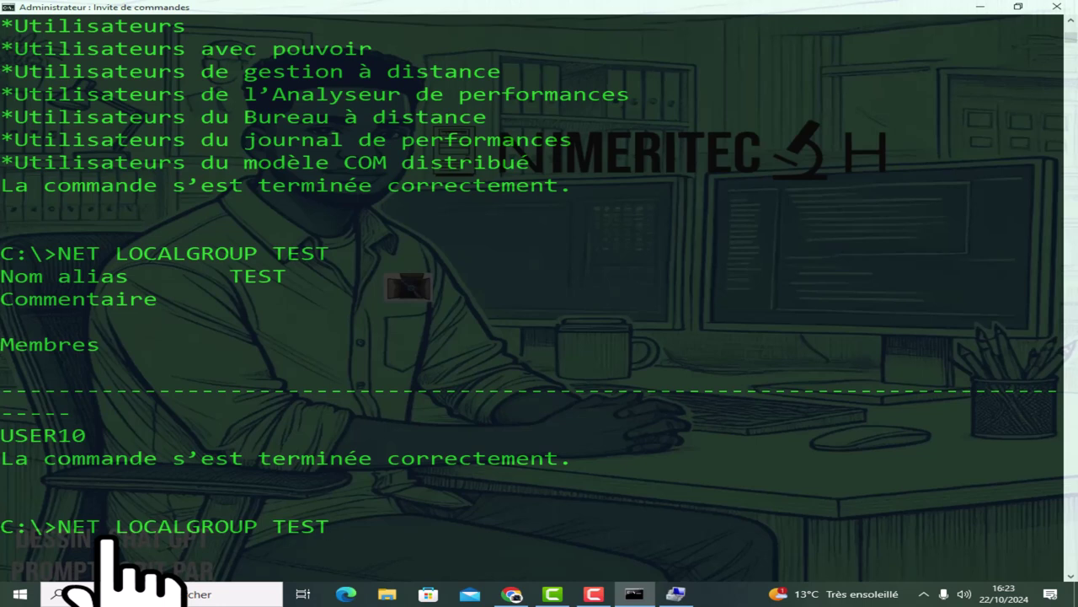
text( USER1)
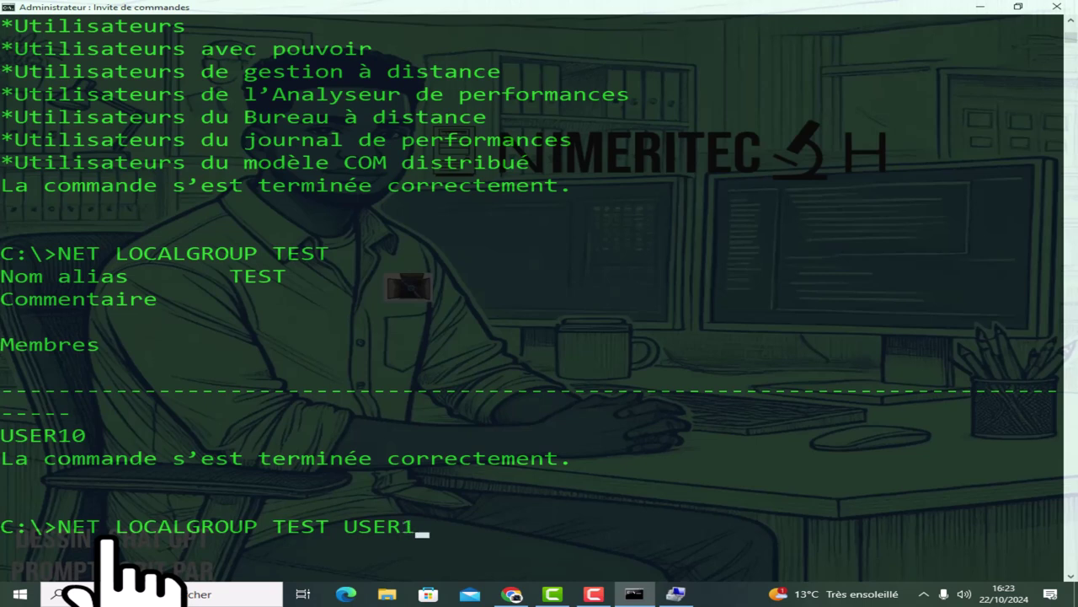
text(0 /DE)
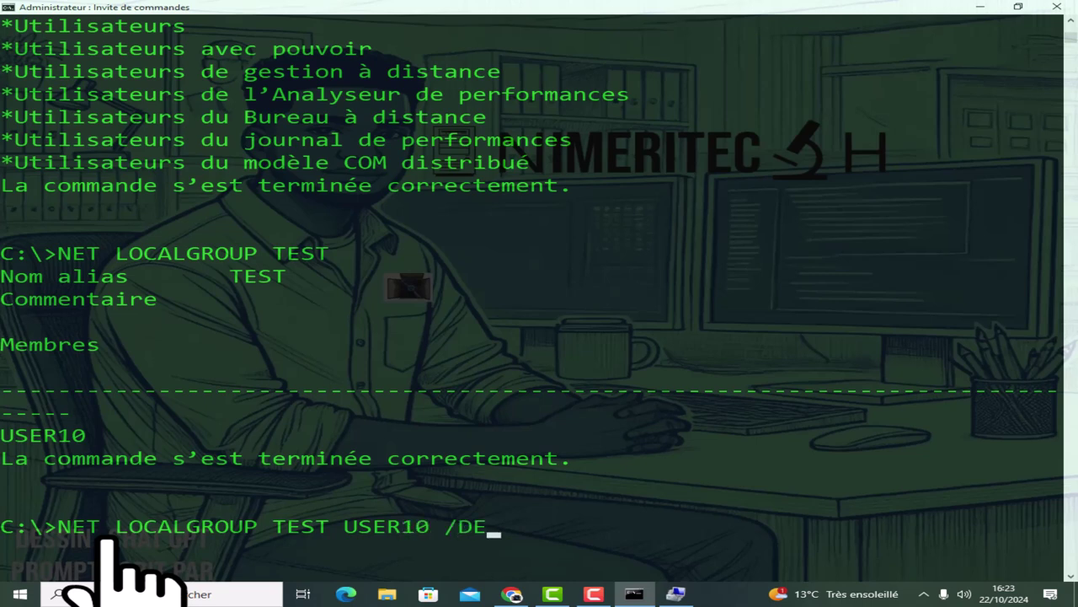
text(LETE)
key(Return)
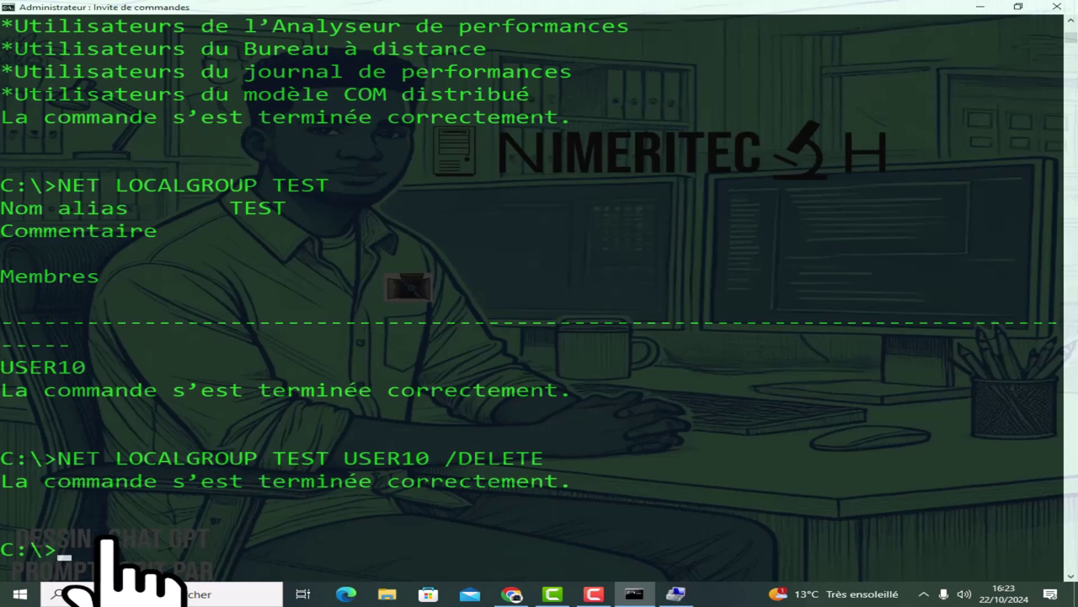
Re-run NET LOCALGROUP TEST and check that its member list is now empty.
key(Up)
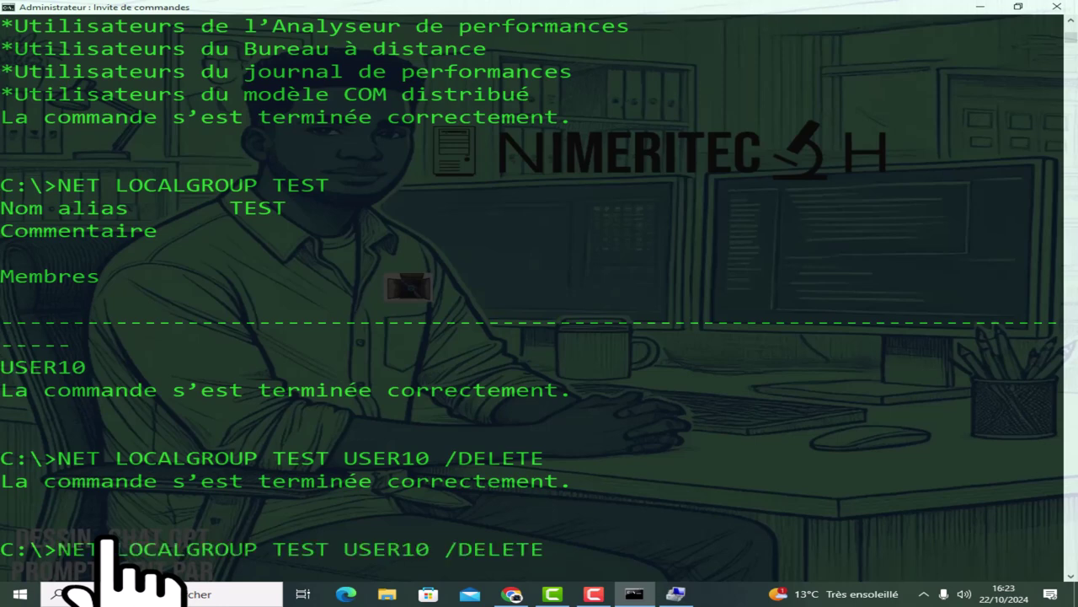
key(BackSpace)
key(BackSpace)
key(BackSpace)
key(BackSpace)
key(BackSpace)
key(BackSpace)
key(BackSpace)
key(BackSpace)
key(BackSpace)
key(BackSpace)
key(BackSpace)
key(BackSpace)
key(BackSpace)
key(BackSpace)
key(BackSpace)
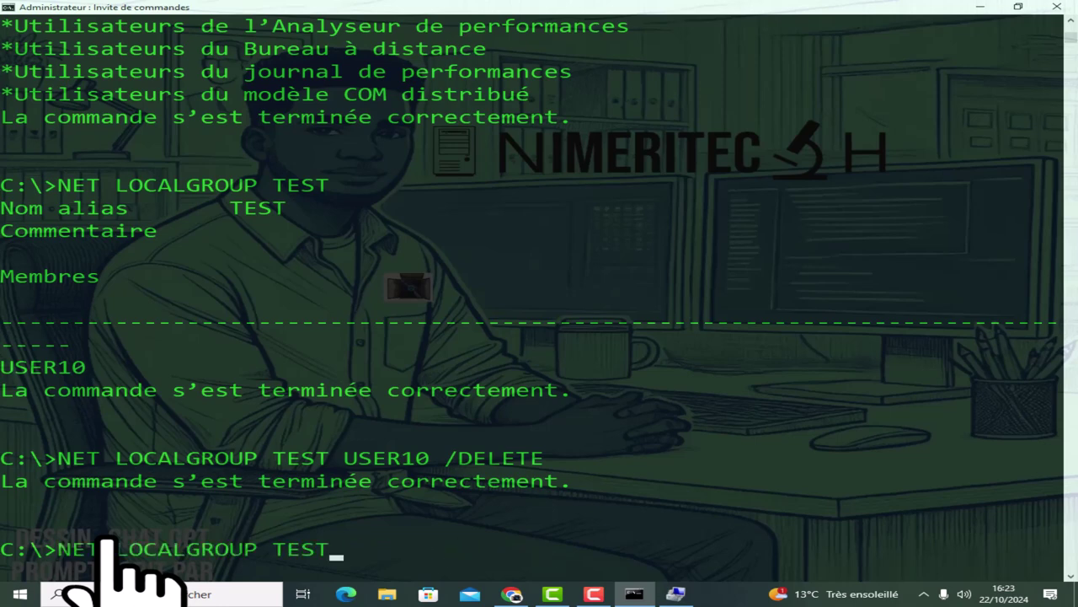
key(Return)
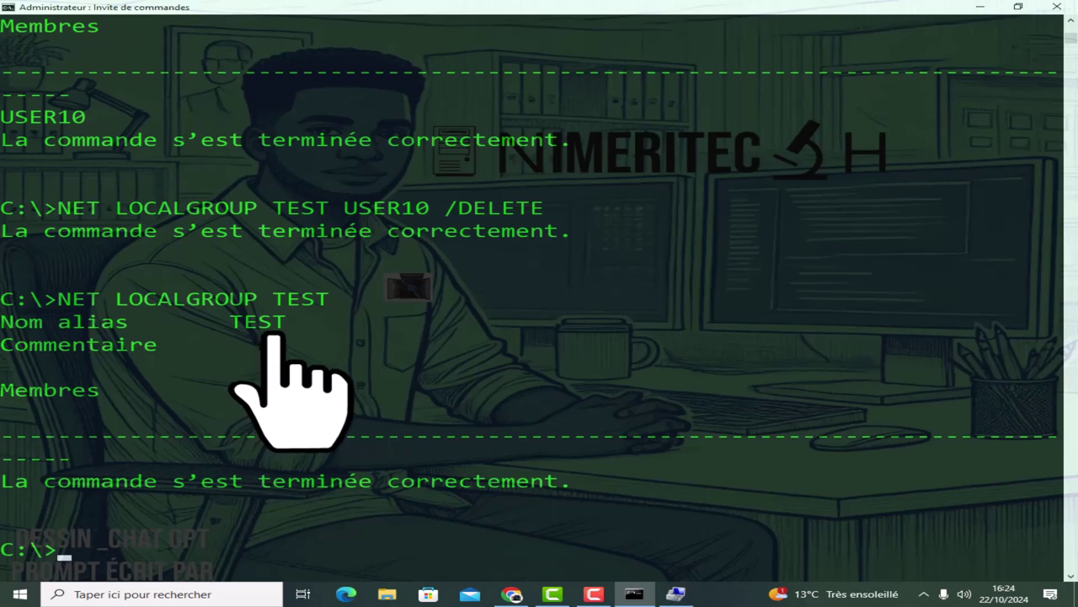
scroll(301, 383, down, 1)
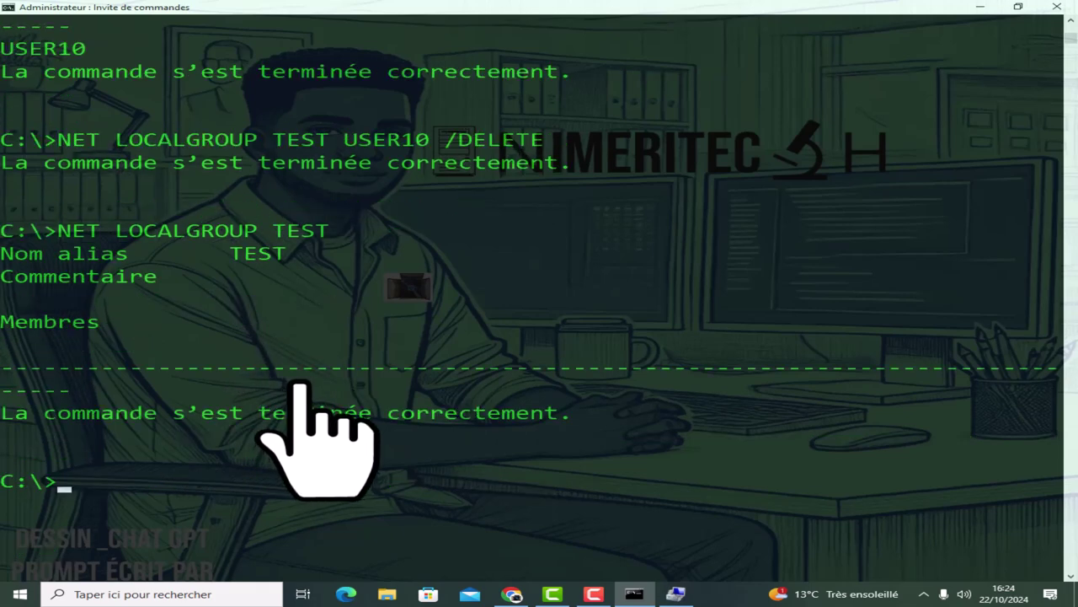
Run NET LOCALGROUP to confirm TEST is still listed, then clear the console with CLS.
text(CLS)
text(NET )
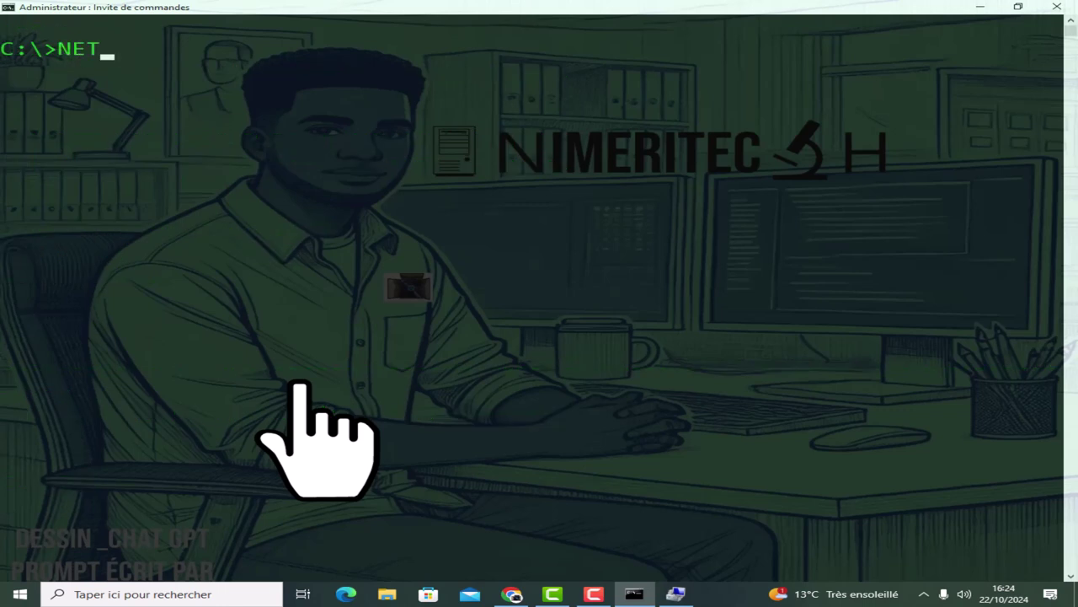
text(LOCALGR)
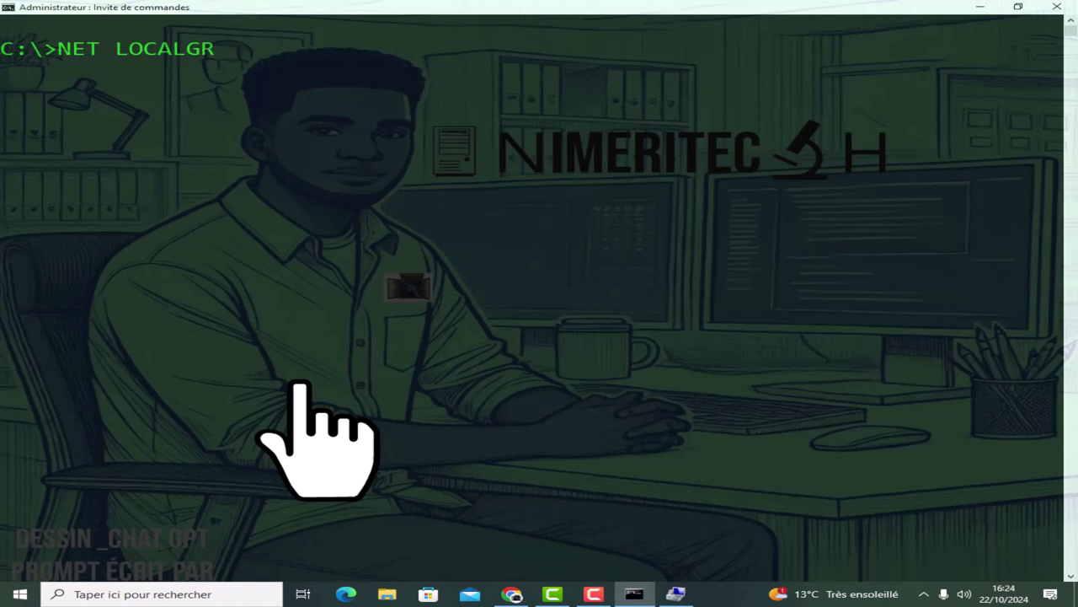
text(OUP)
key(Return)
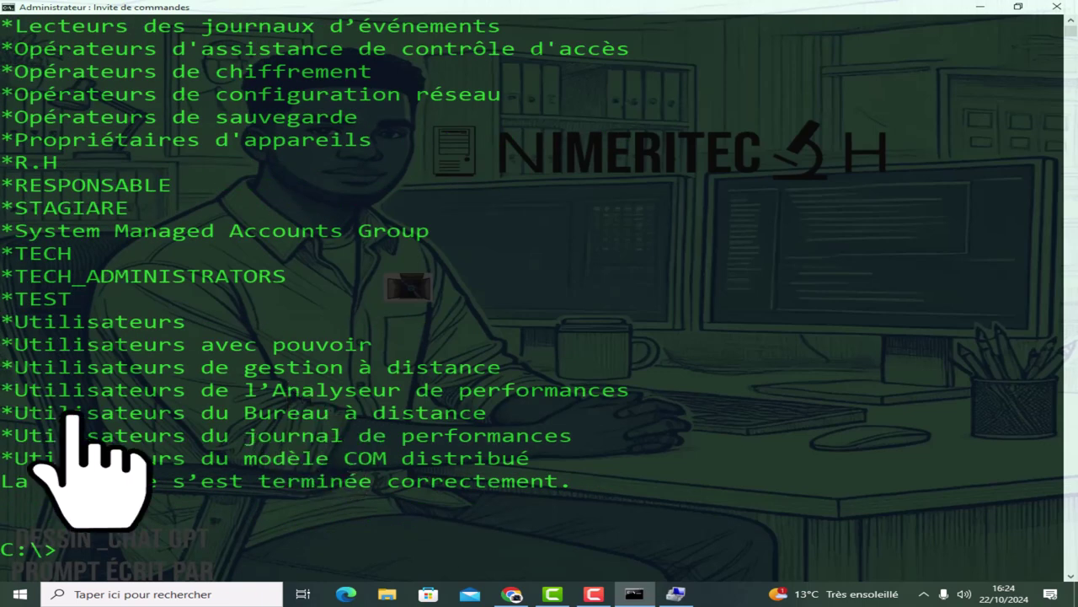
double_click(34, 302)
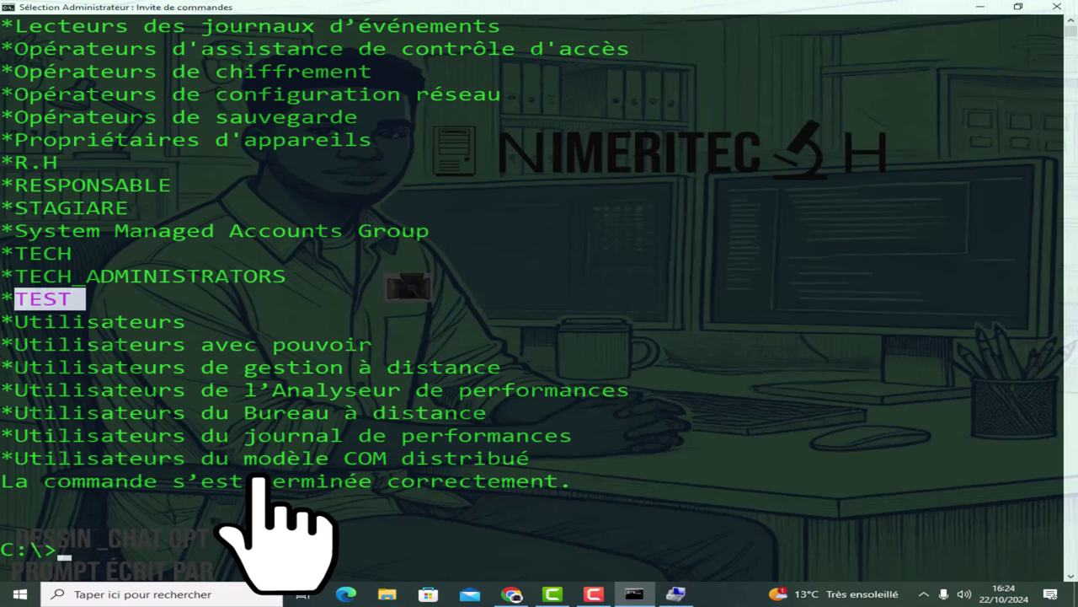
text(CLS)
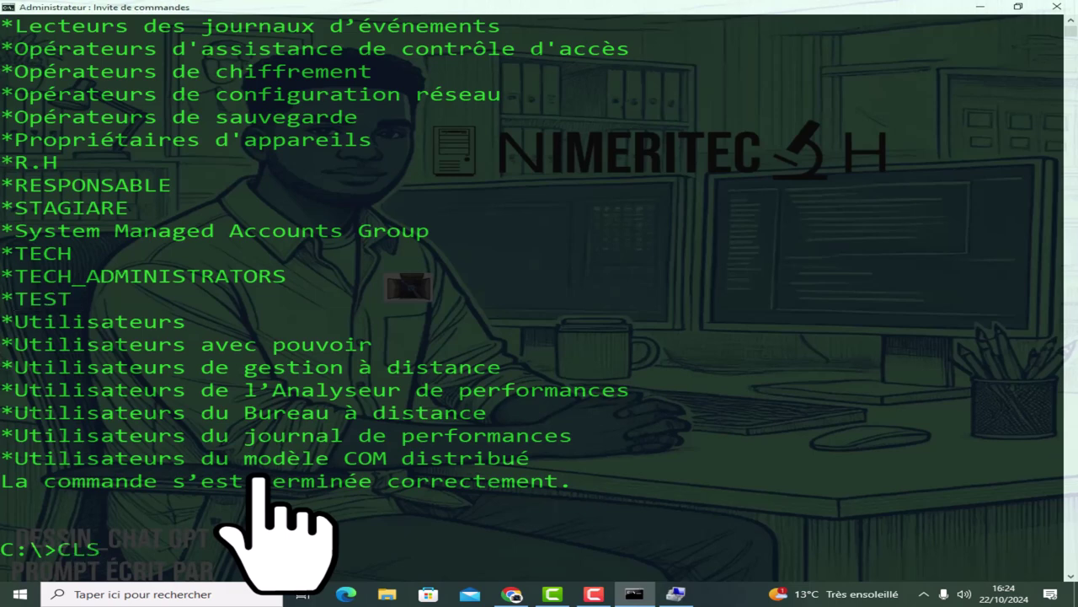
key(Return)
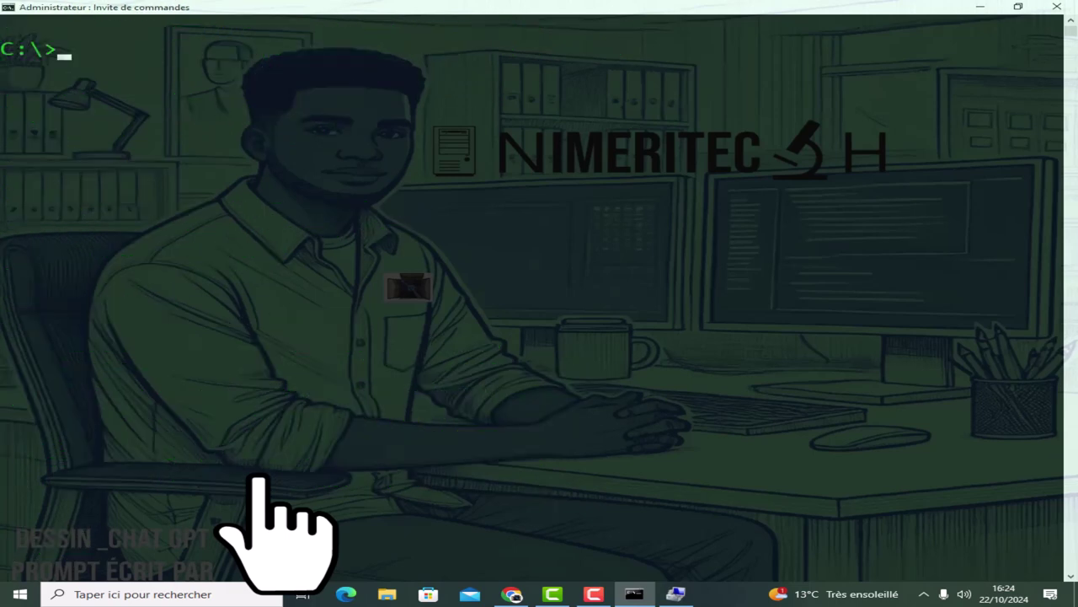
Delete the group with NET LOCALGROUP TEST /DELETE, run CLS, then list the remaining local groups.
text(NET LOCAL)
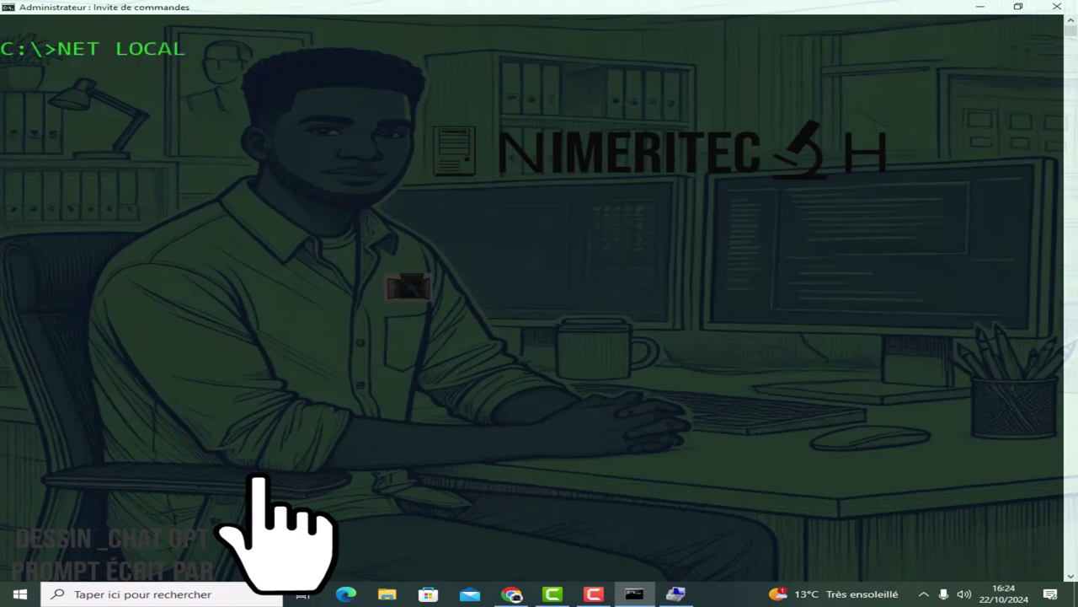
text(GROUP)
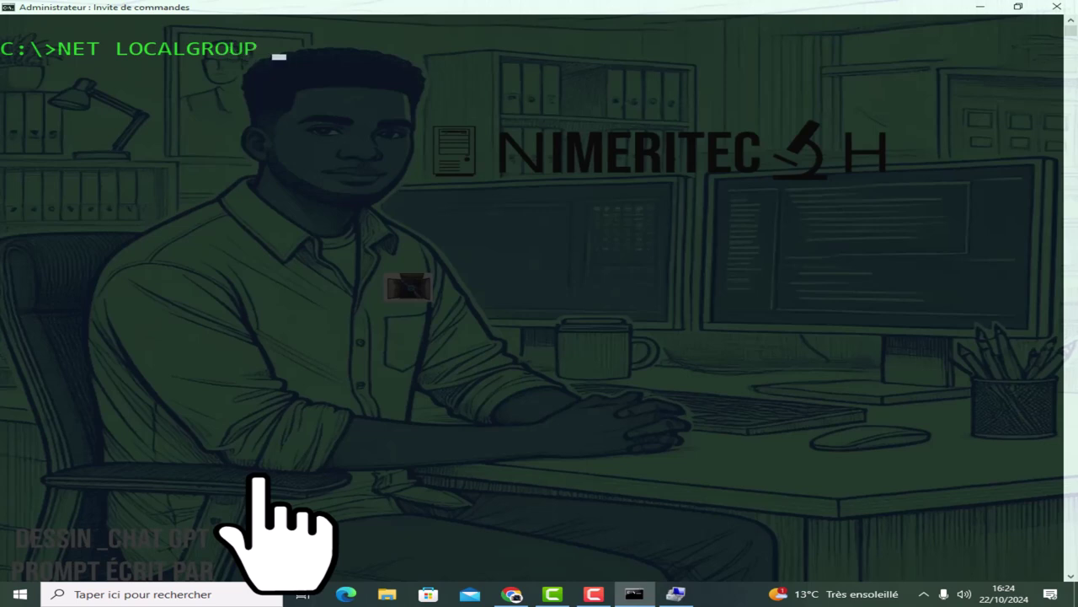
text( TEST /DELE)
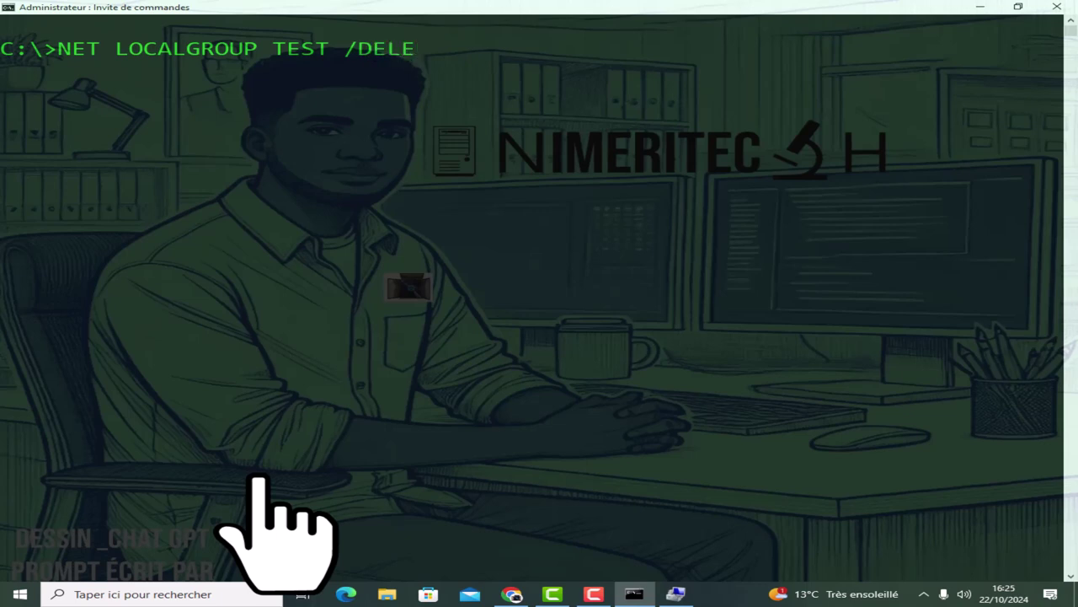
text(TE)
key(Return)
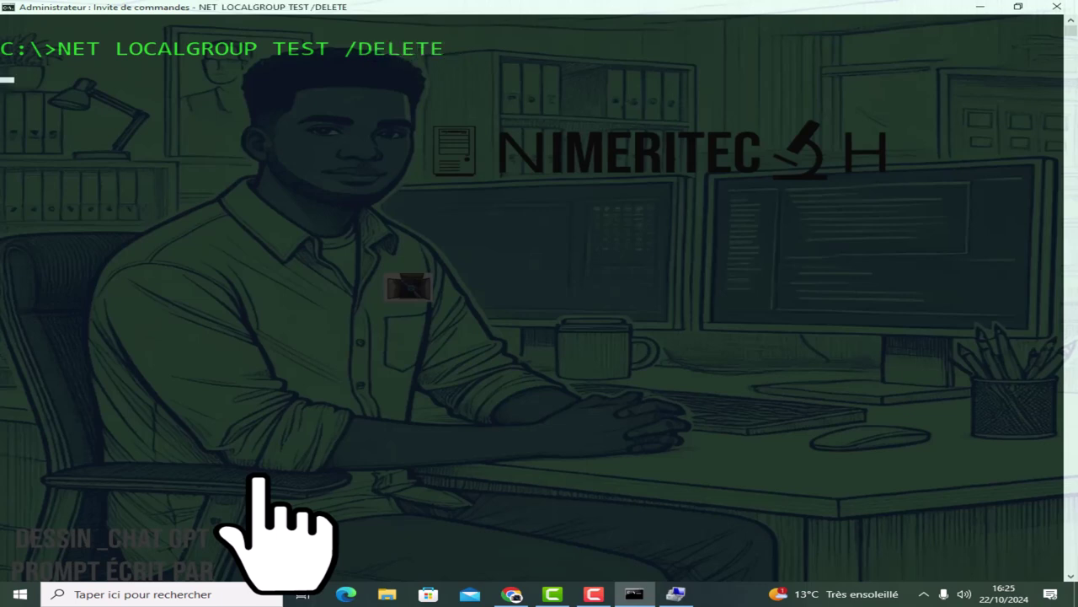
text(CLS)
key(Return)
text(NE)
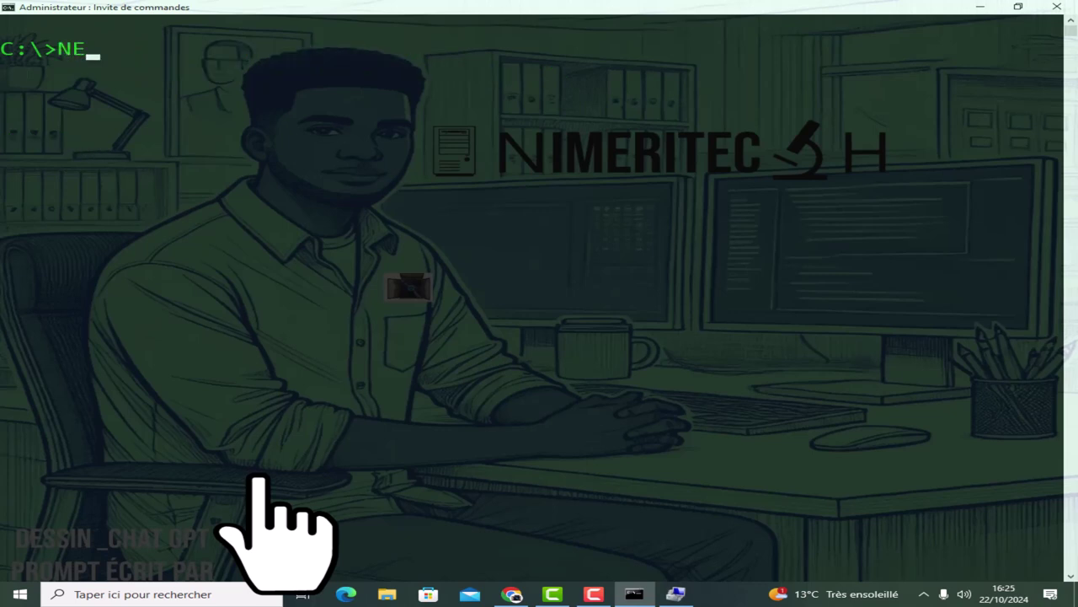
text(T LOCALGR)
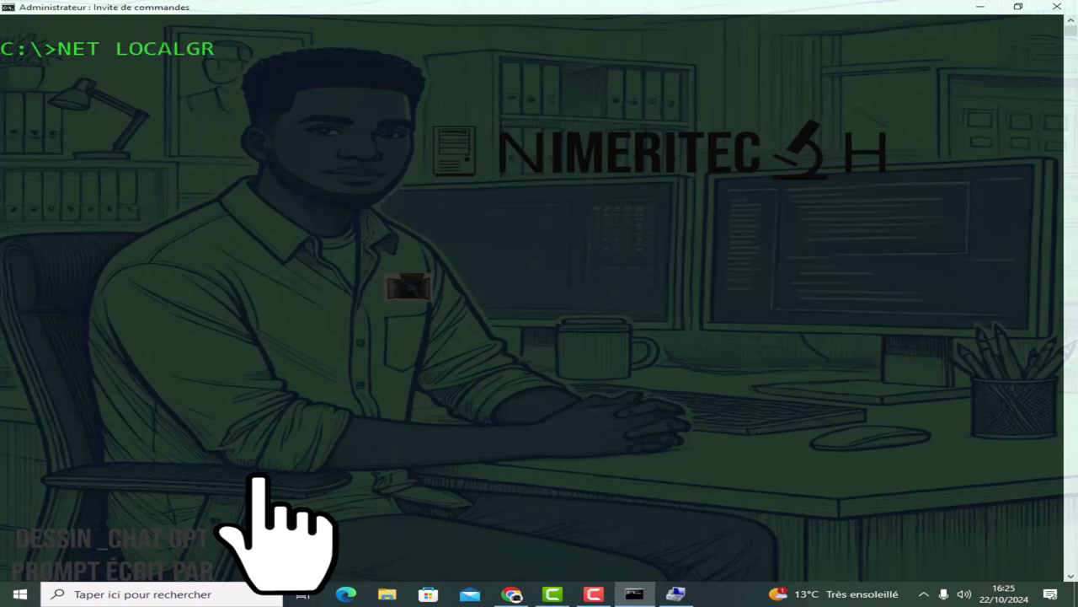
text(OUP)
key(Return)
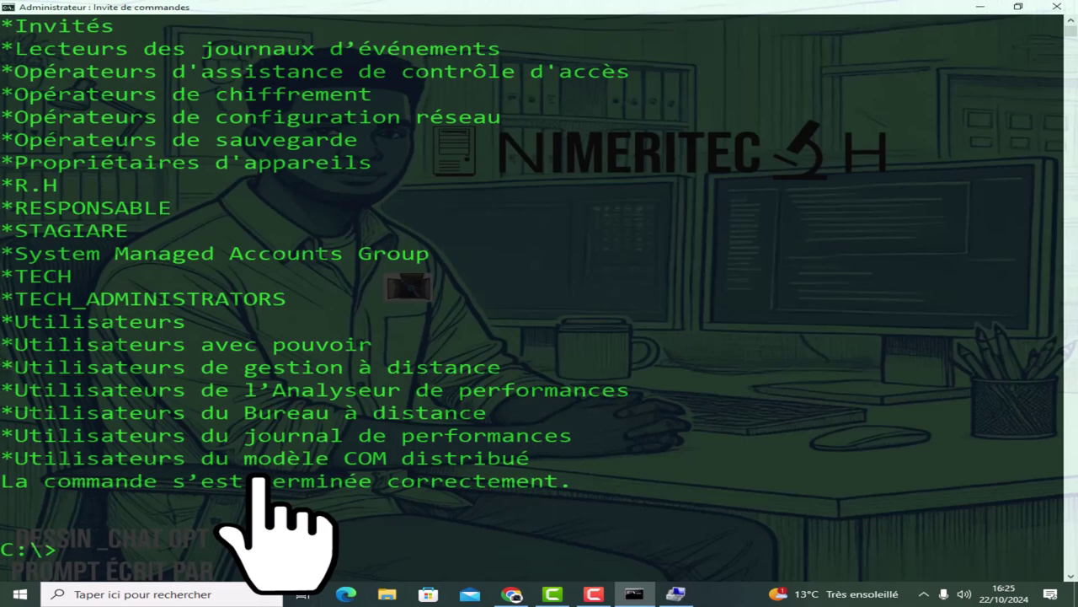
Scroll through the local group listing to confirm TEST is gone, then run CLS.
scroll(101, 493, up, 4)
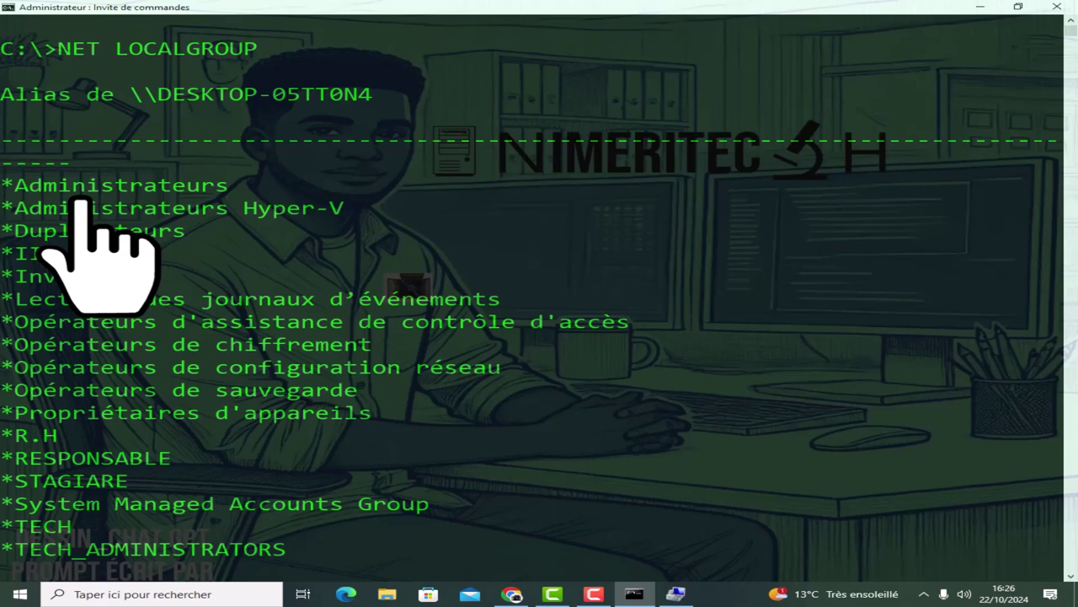
scroll(80, 205, down, 6)
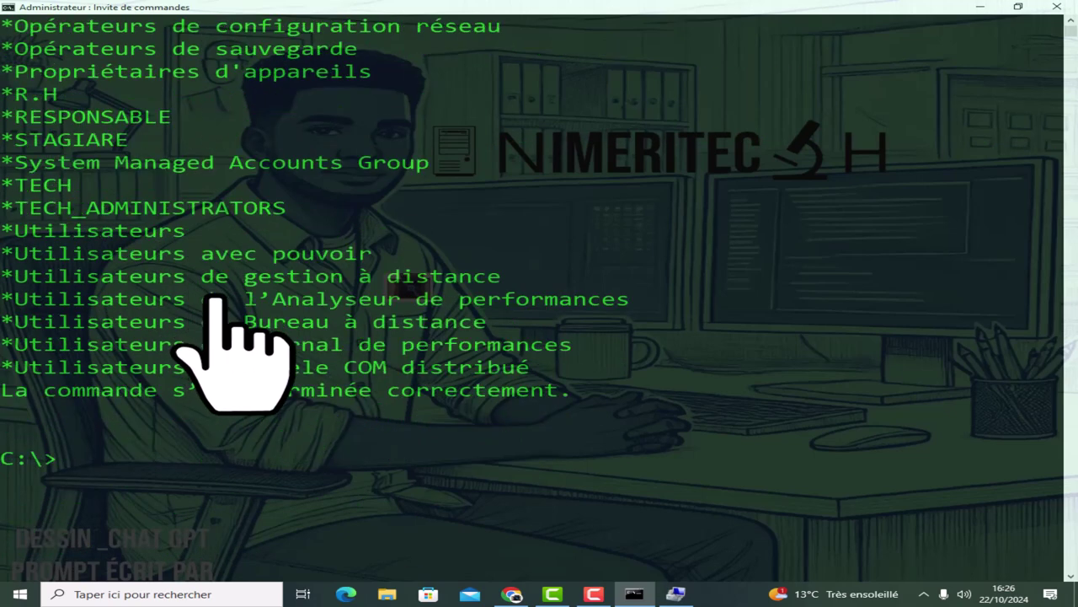
text(CLS)
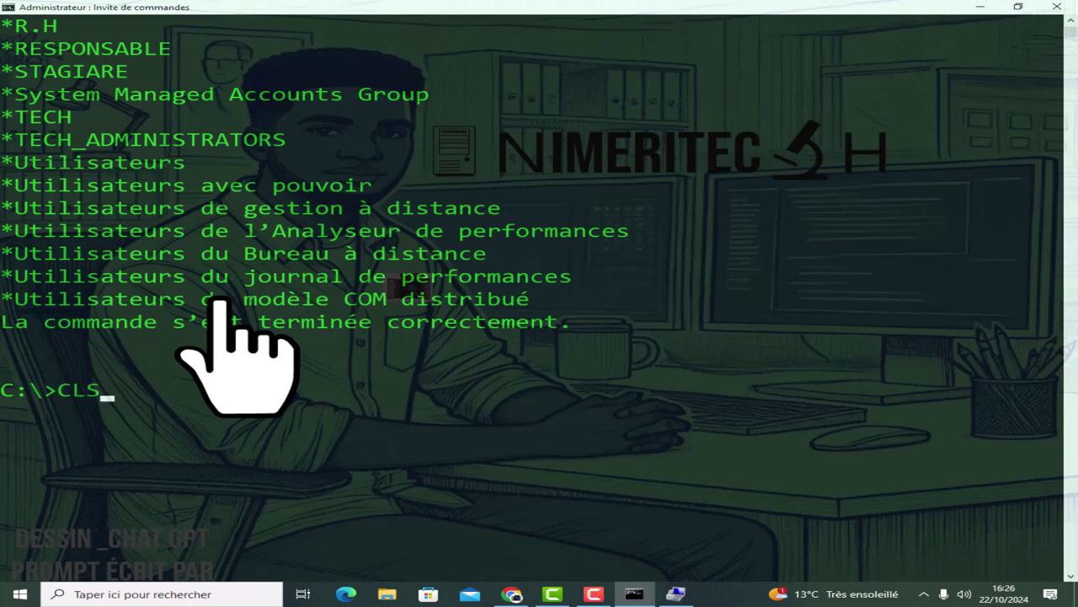
key(Return)
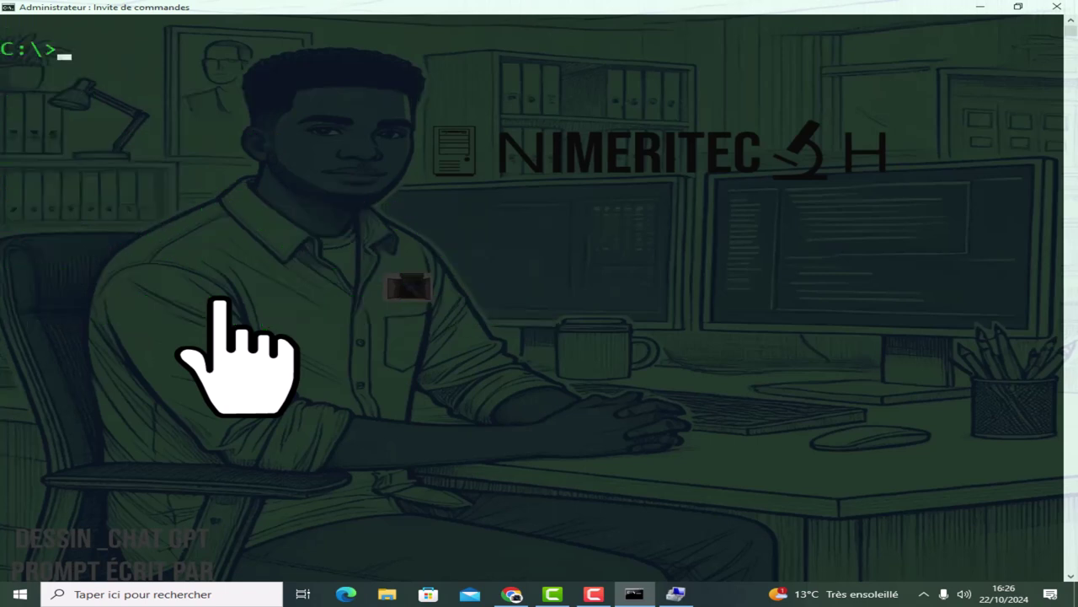